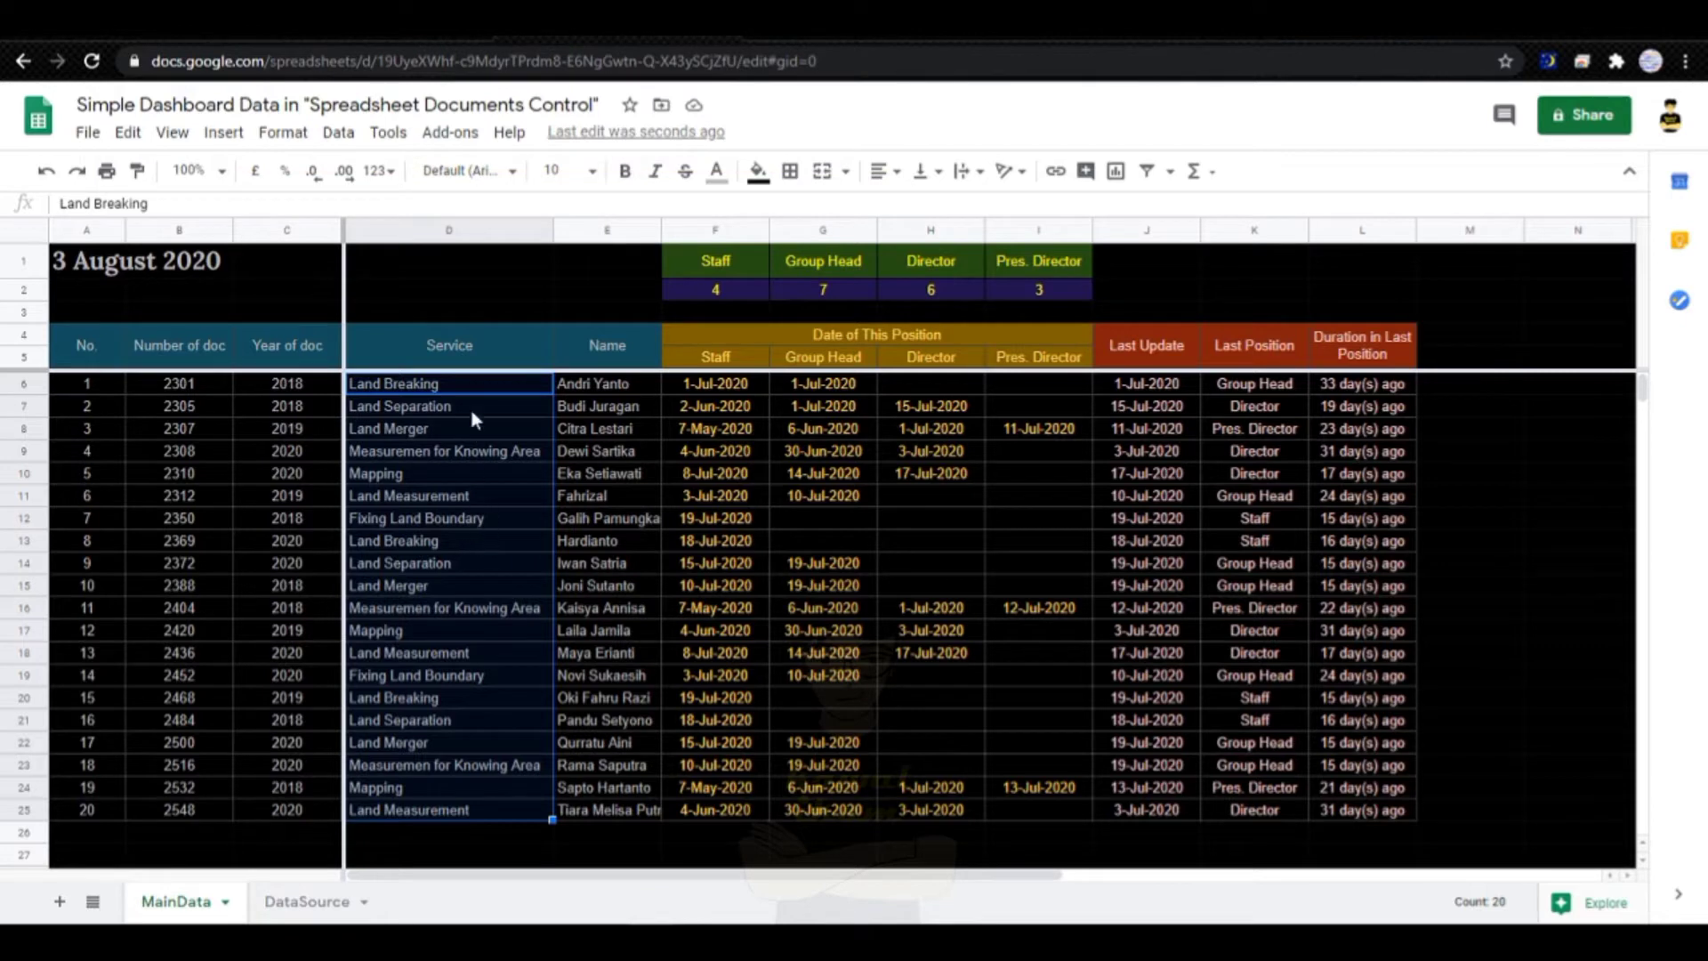
pyautogui.click(610, 386)
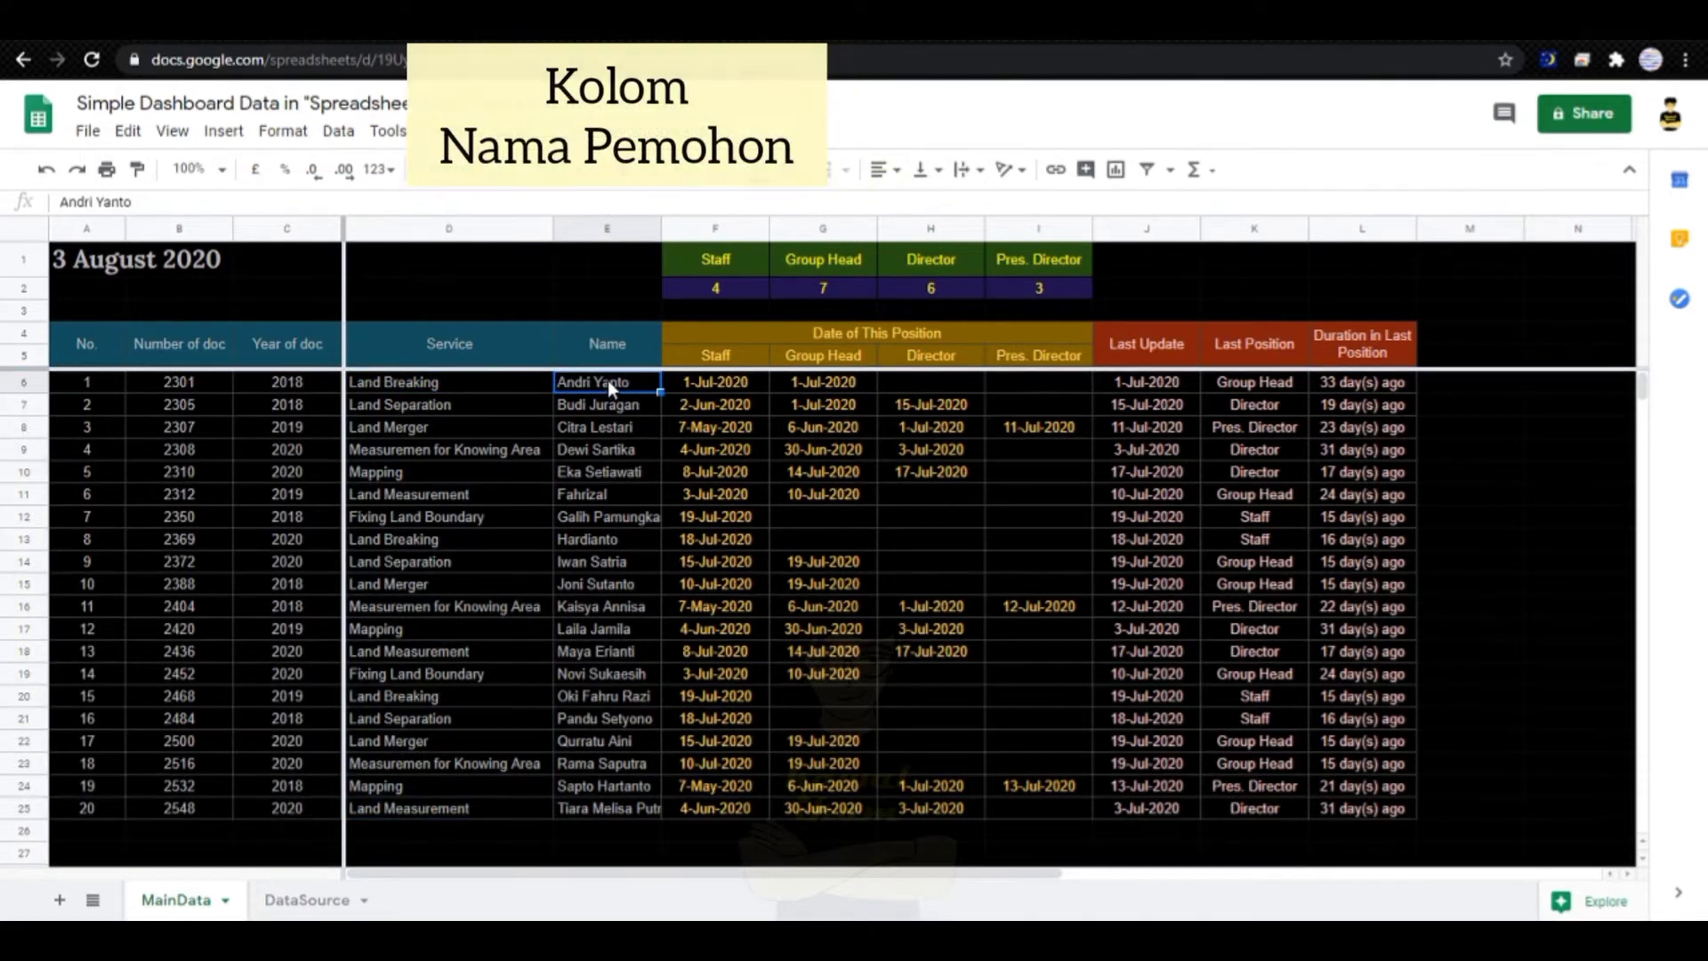
pyautogui.keyDown('shift'); pyautogui.click(579, 808); pyautogui.keyUp('shift')
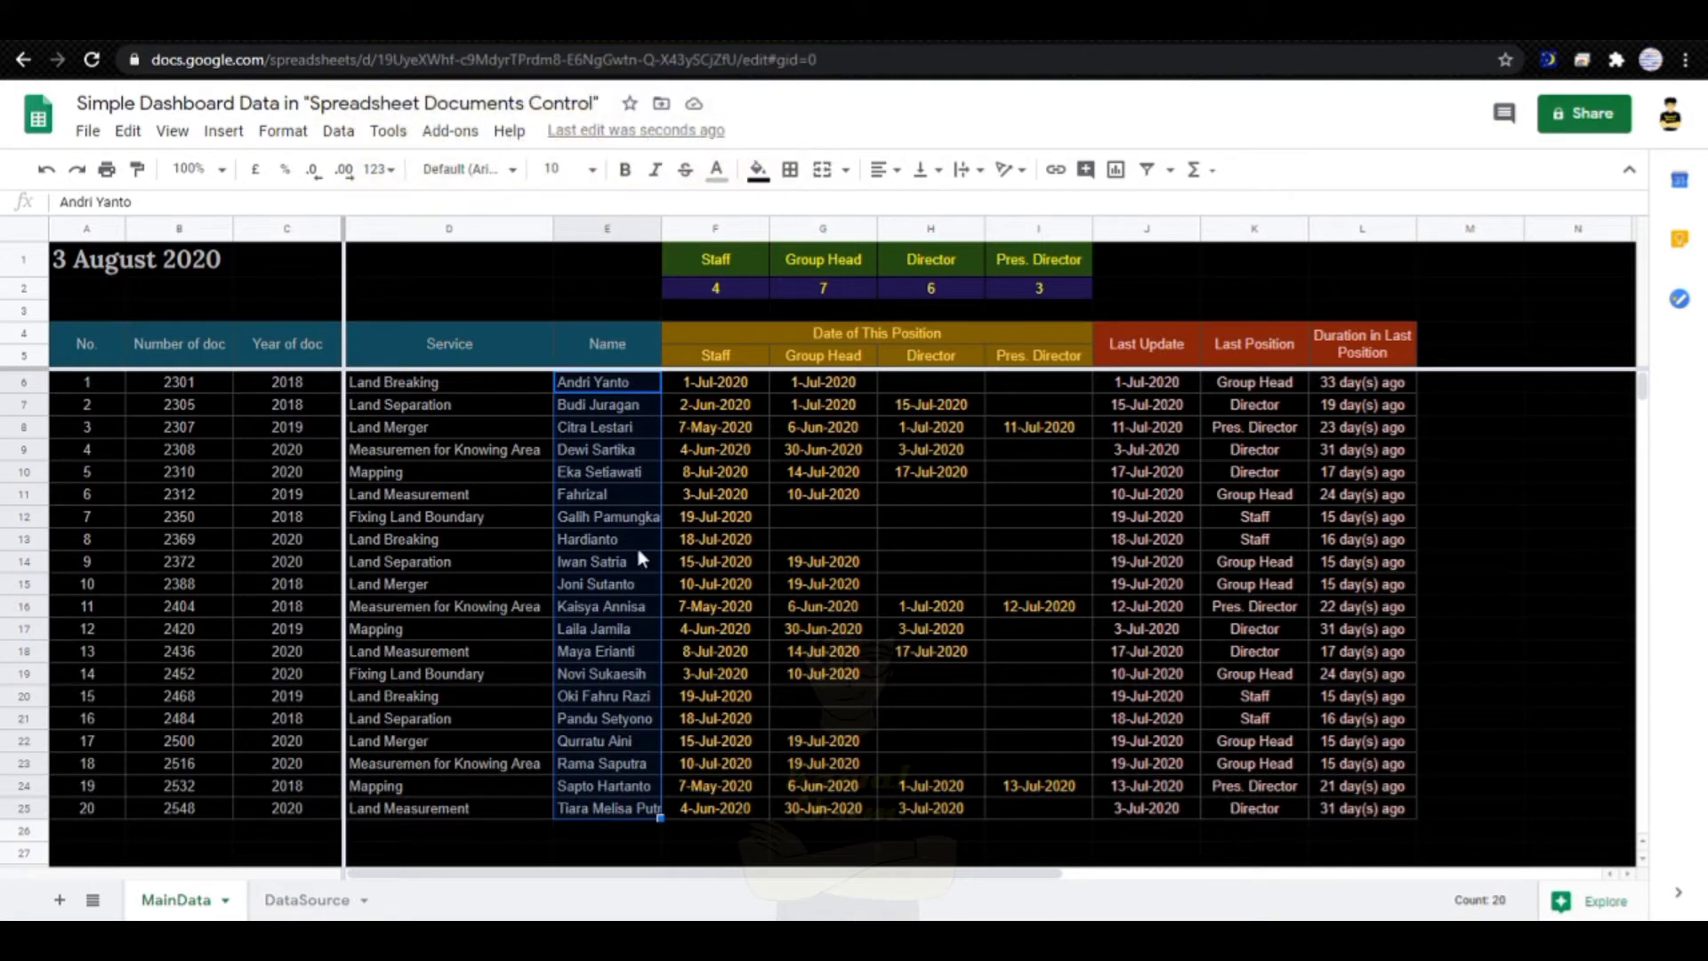
pyautogui.click(605, 279)
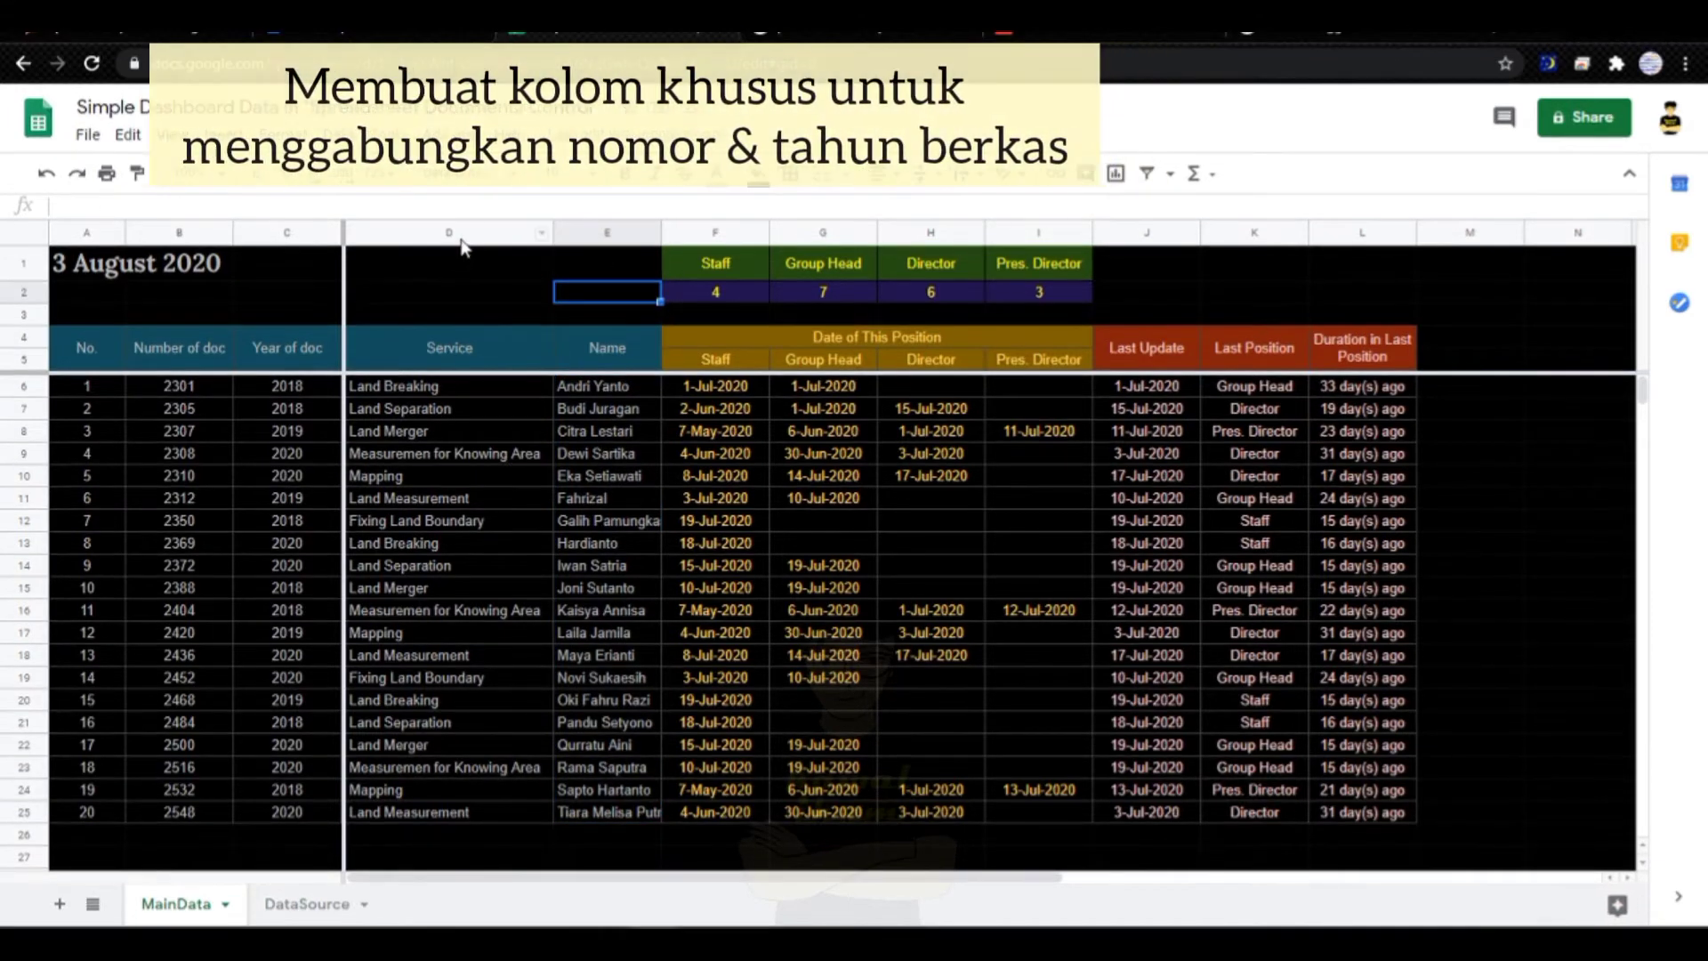
# Step: Insert a new empty column directly before the Service column
pyautogui.click(436, 327)
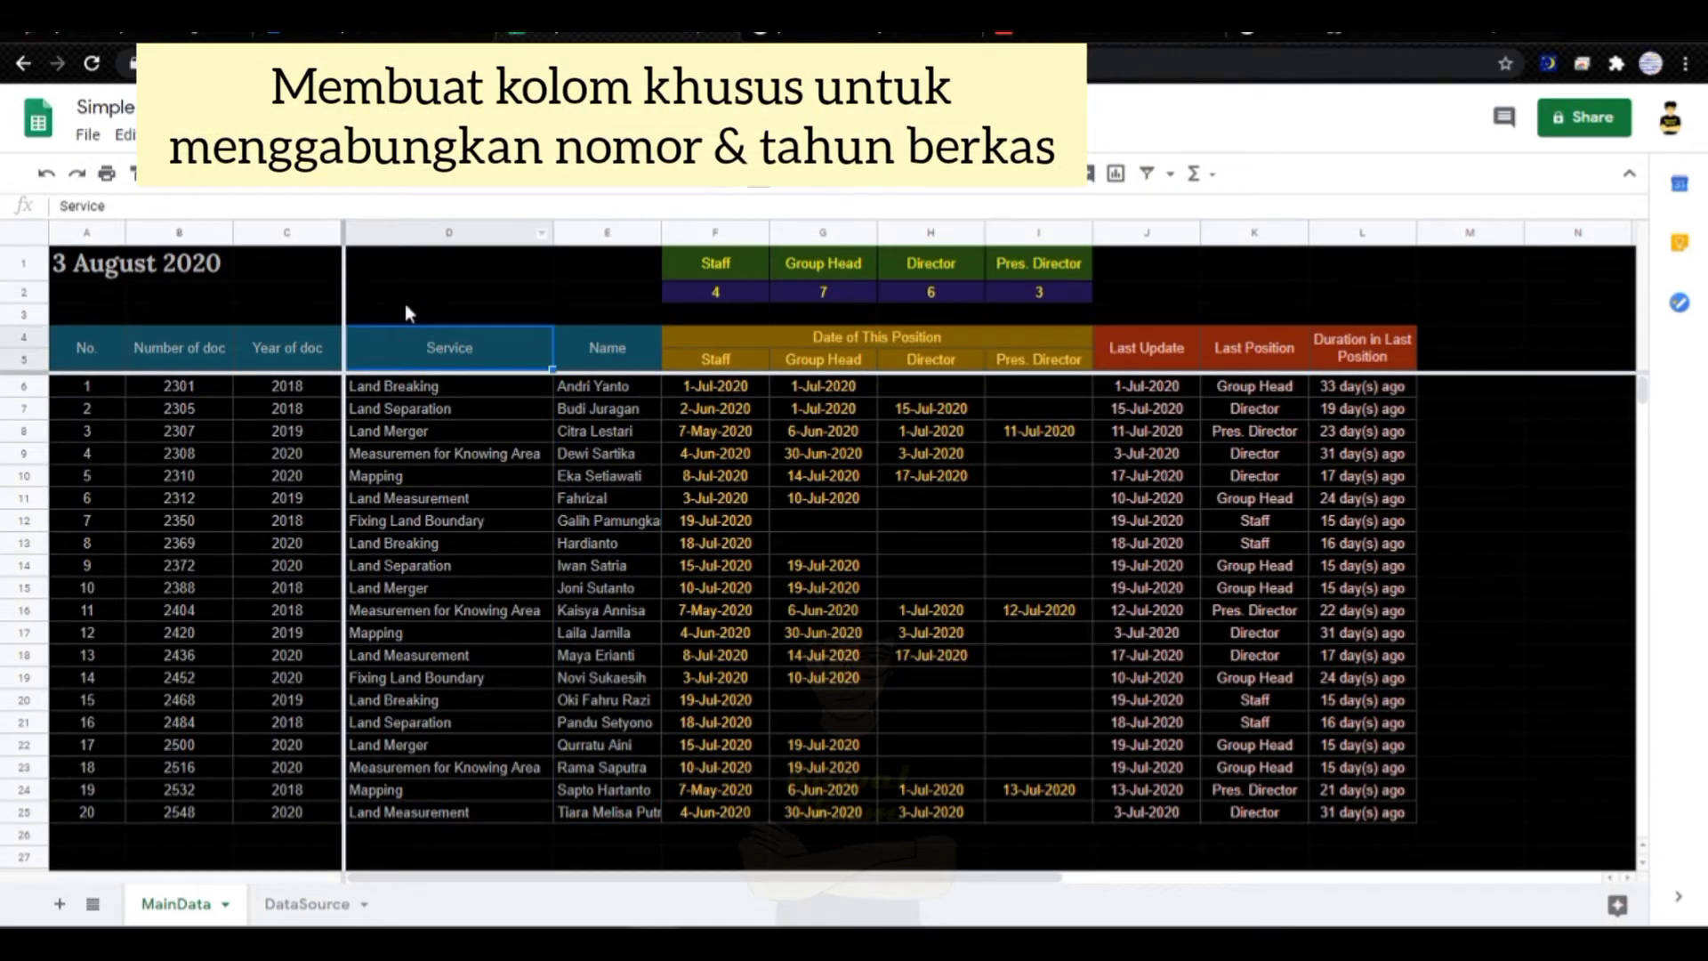
pyautogui.rightClick(426, 233)
pyautogui.click(460, 329)
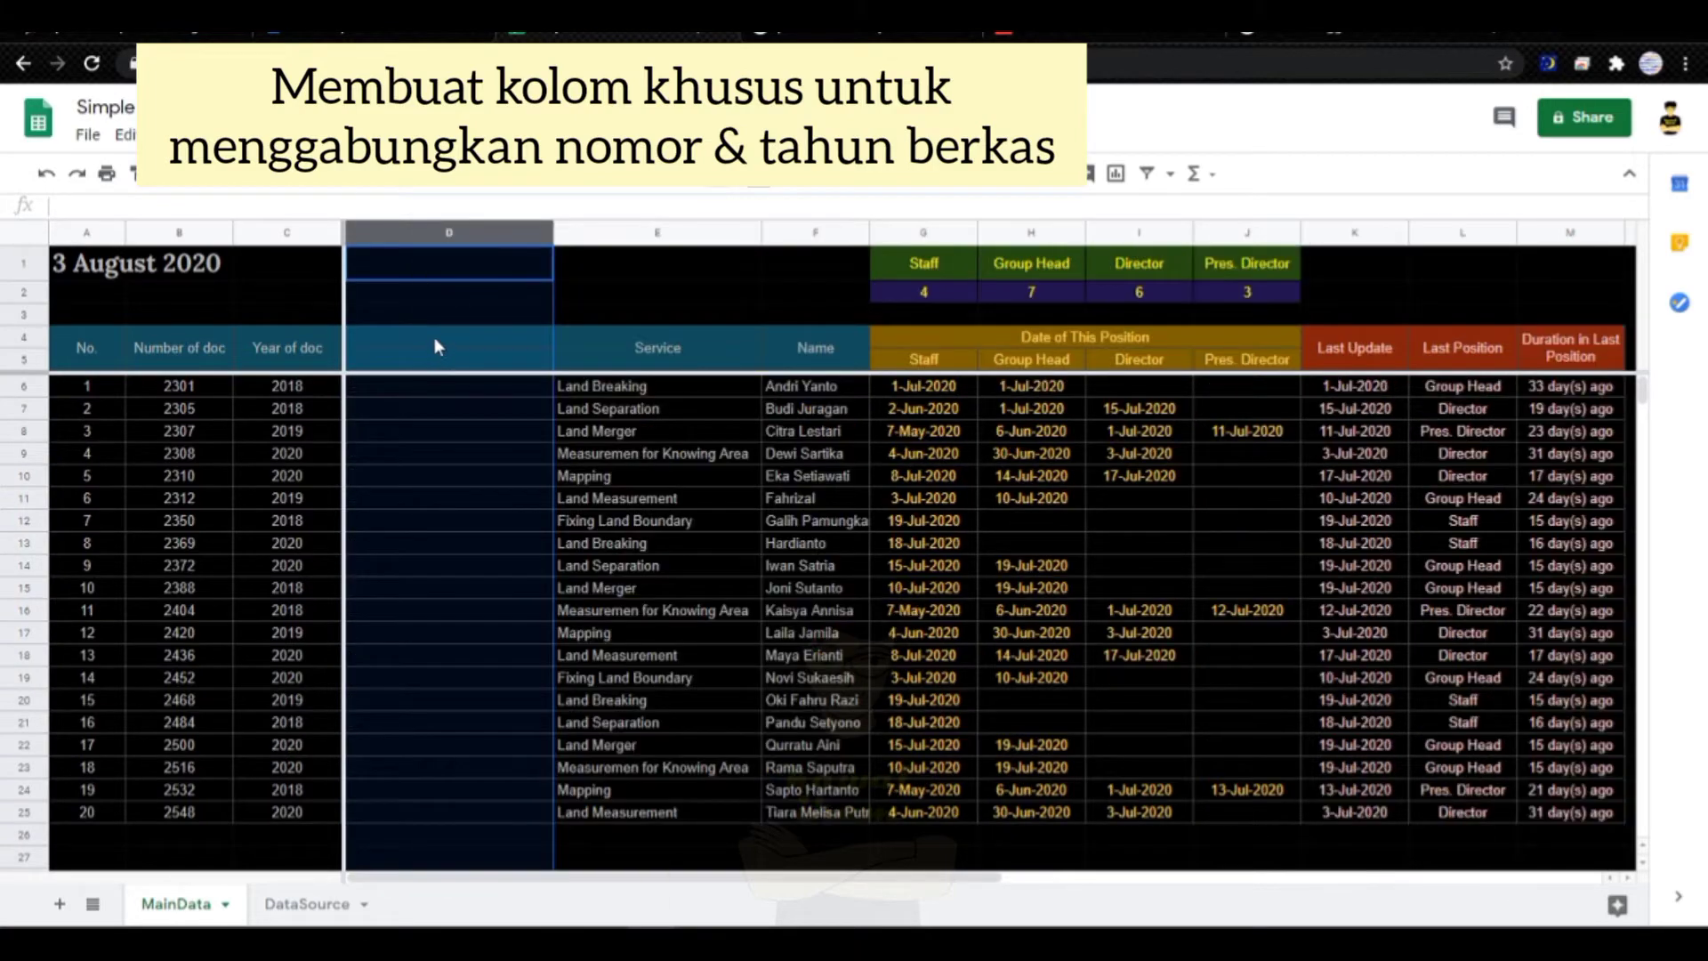
# Step: Give the new column D the header "Number/Year of Doc"
pyautogui.click(434, 338)
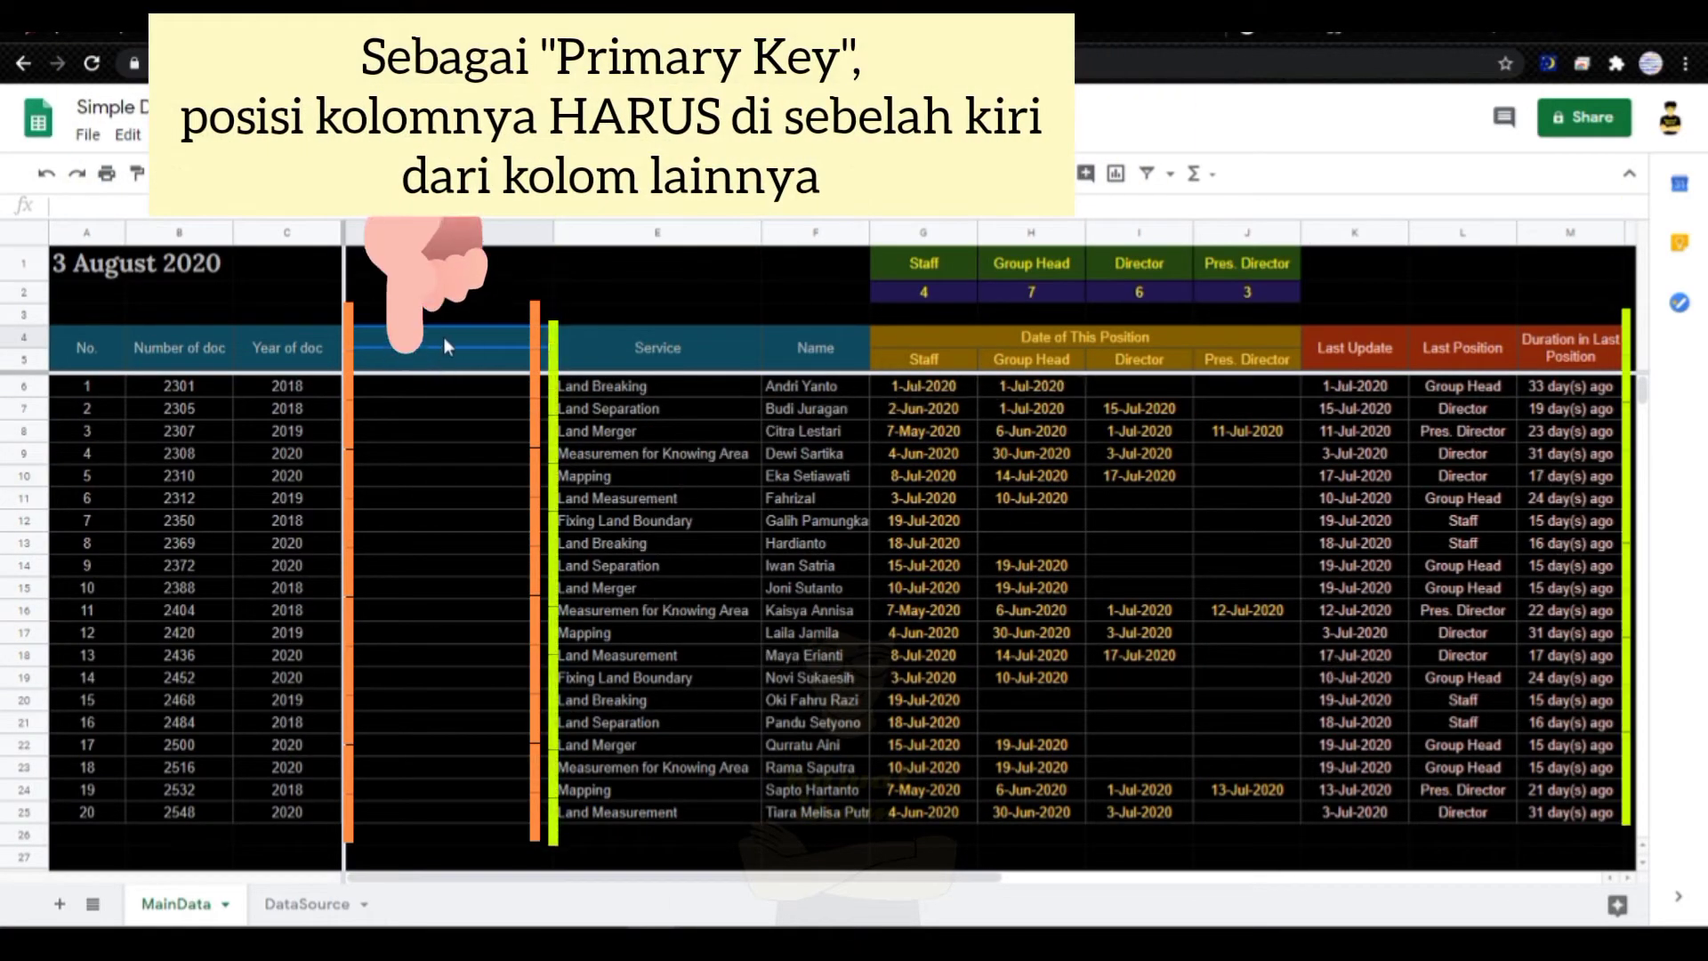
pyautogui.write('N')
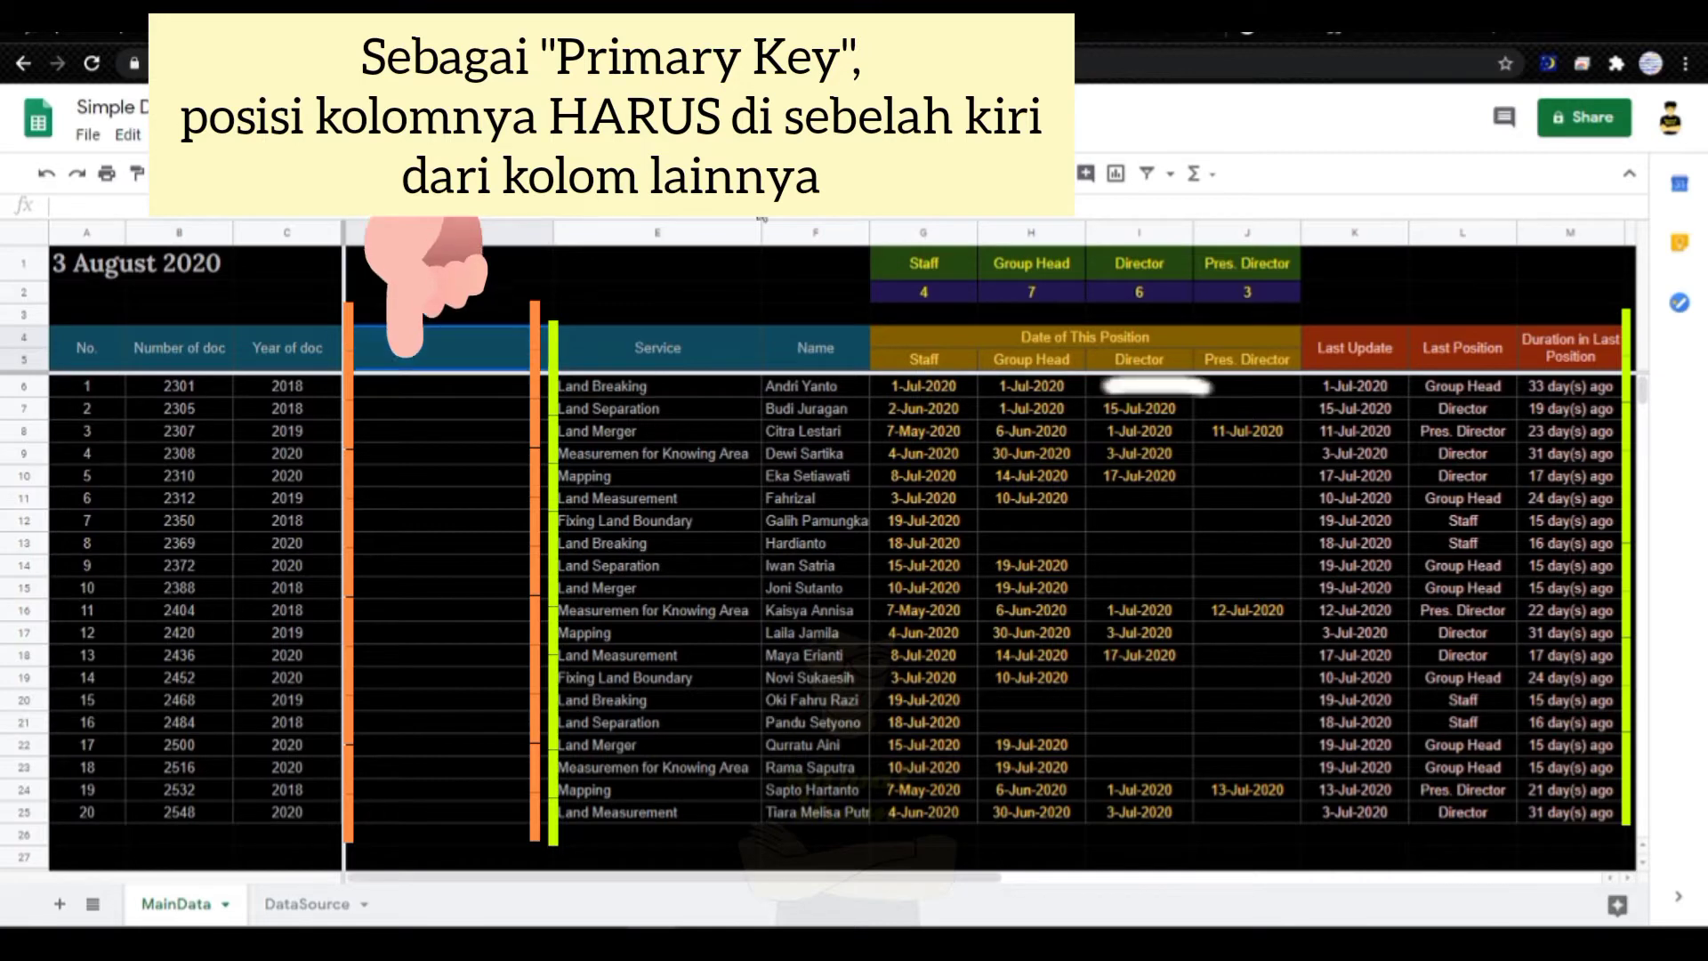
pyautogui.write('umber')
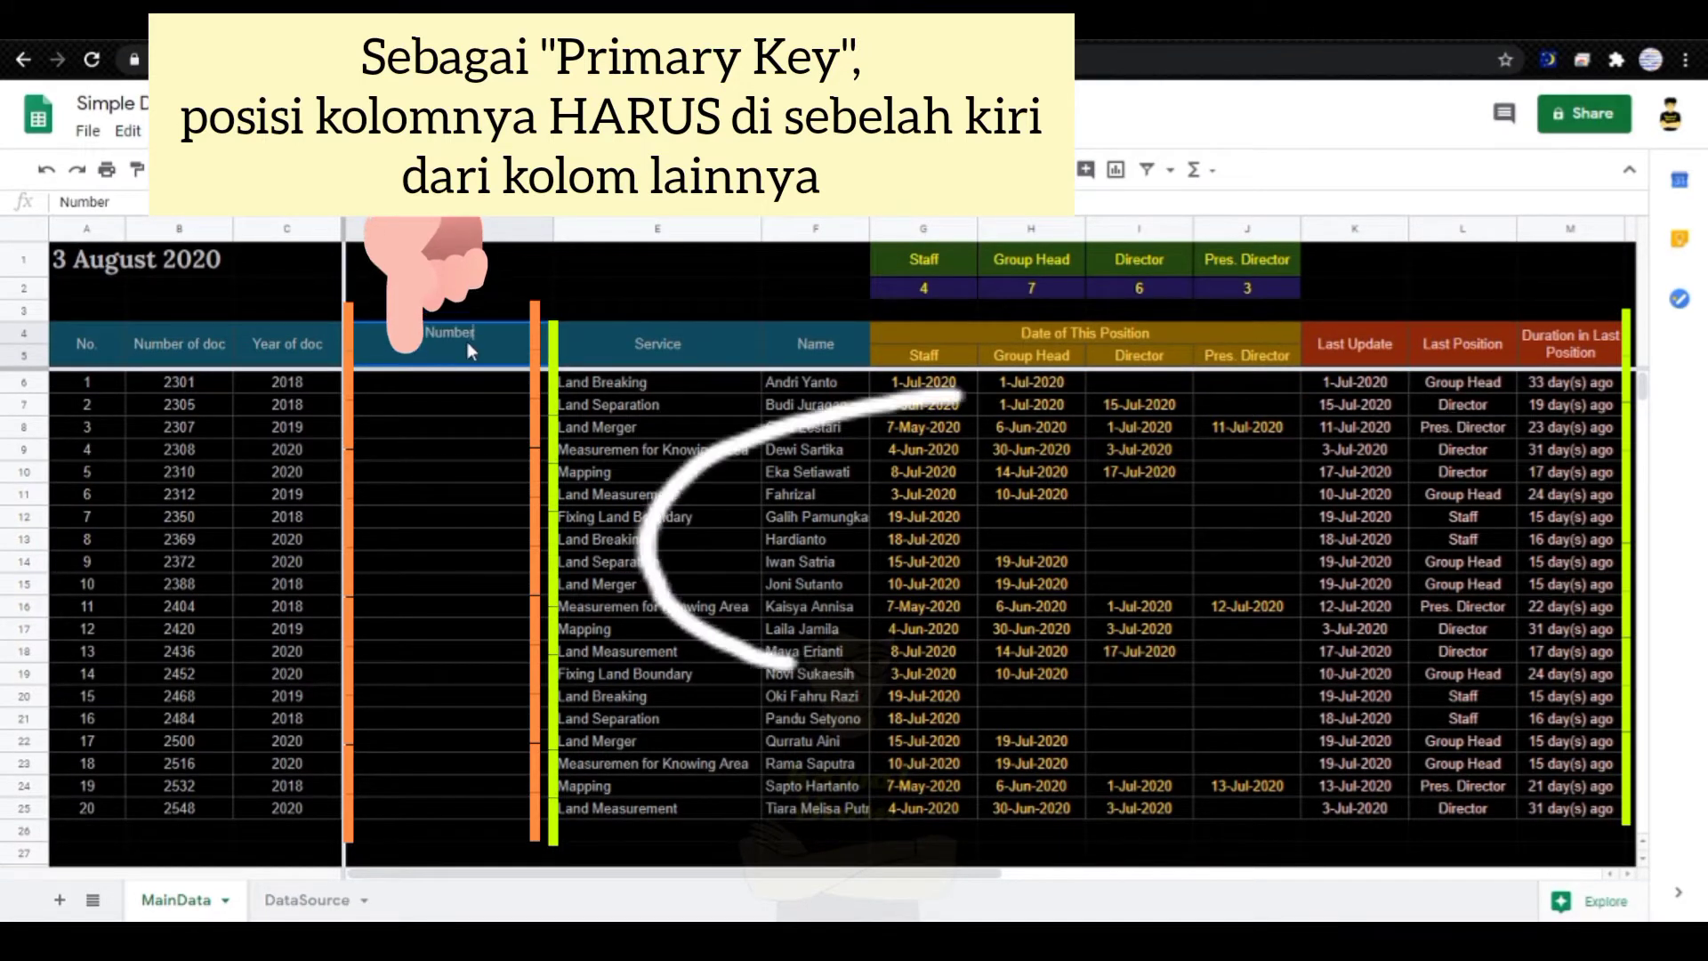
pyautogui.write('?Year')
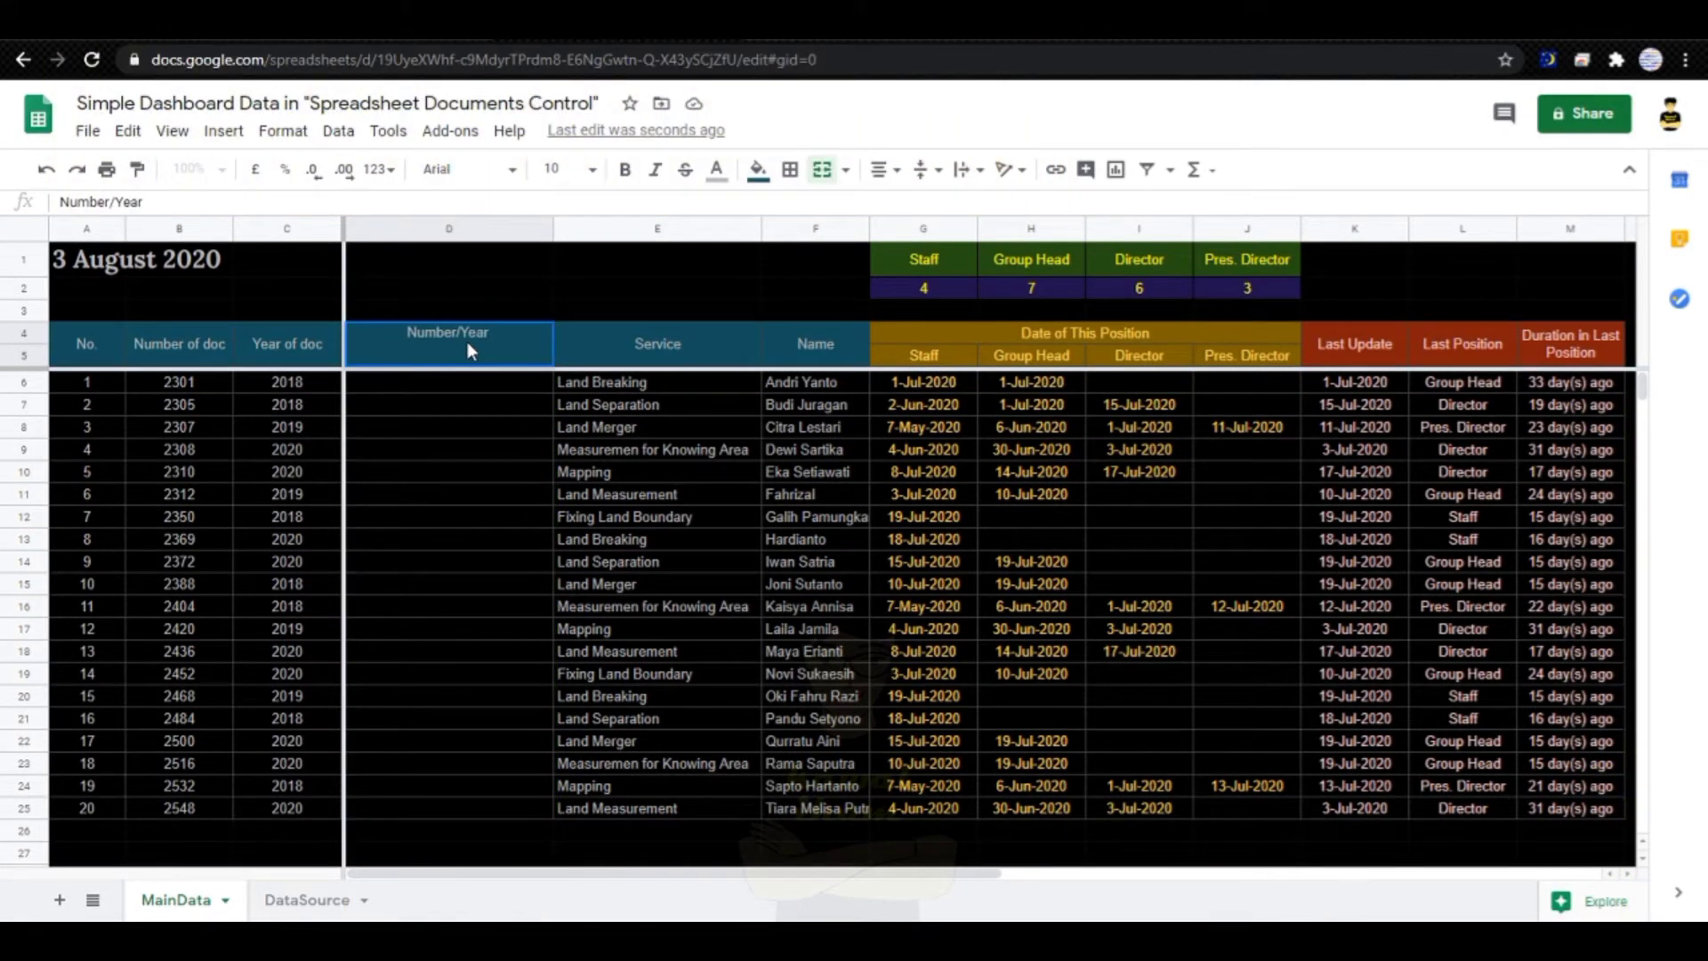
pyautogui.write(' of Doc')
pyautogui.press('Return')
# Step: Enter the formula =B6&"/"&C6 in D6 to join the document number and year with a slash
pyautogui.click(475, 397)
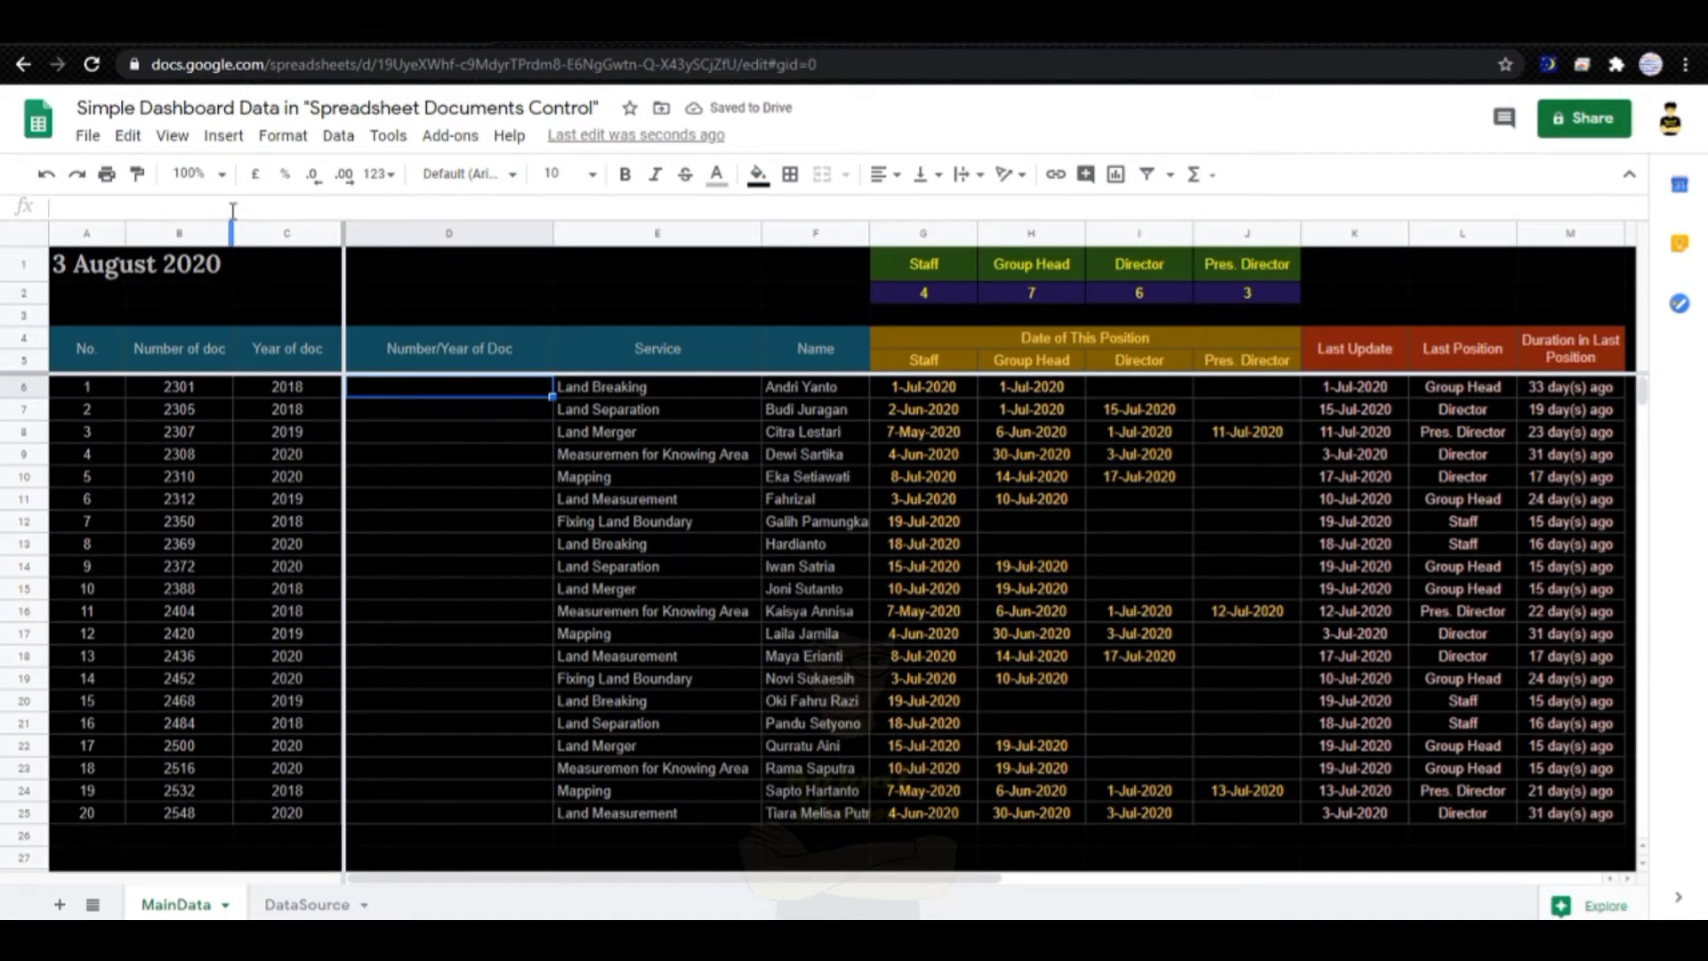
pyautogui.doubleClick(393, 392)
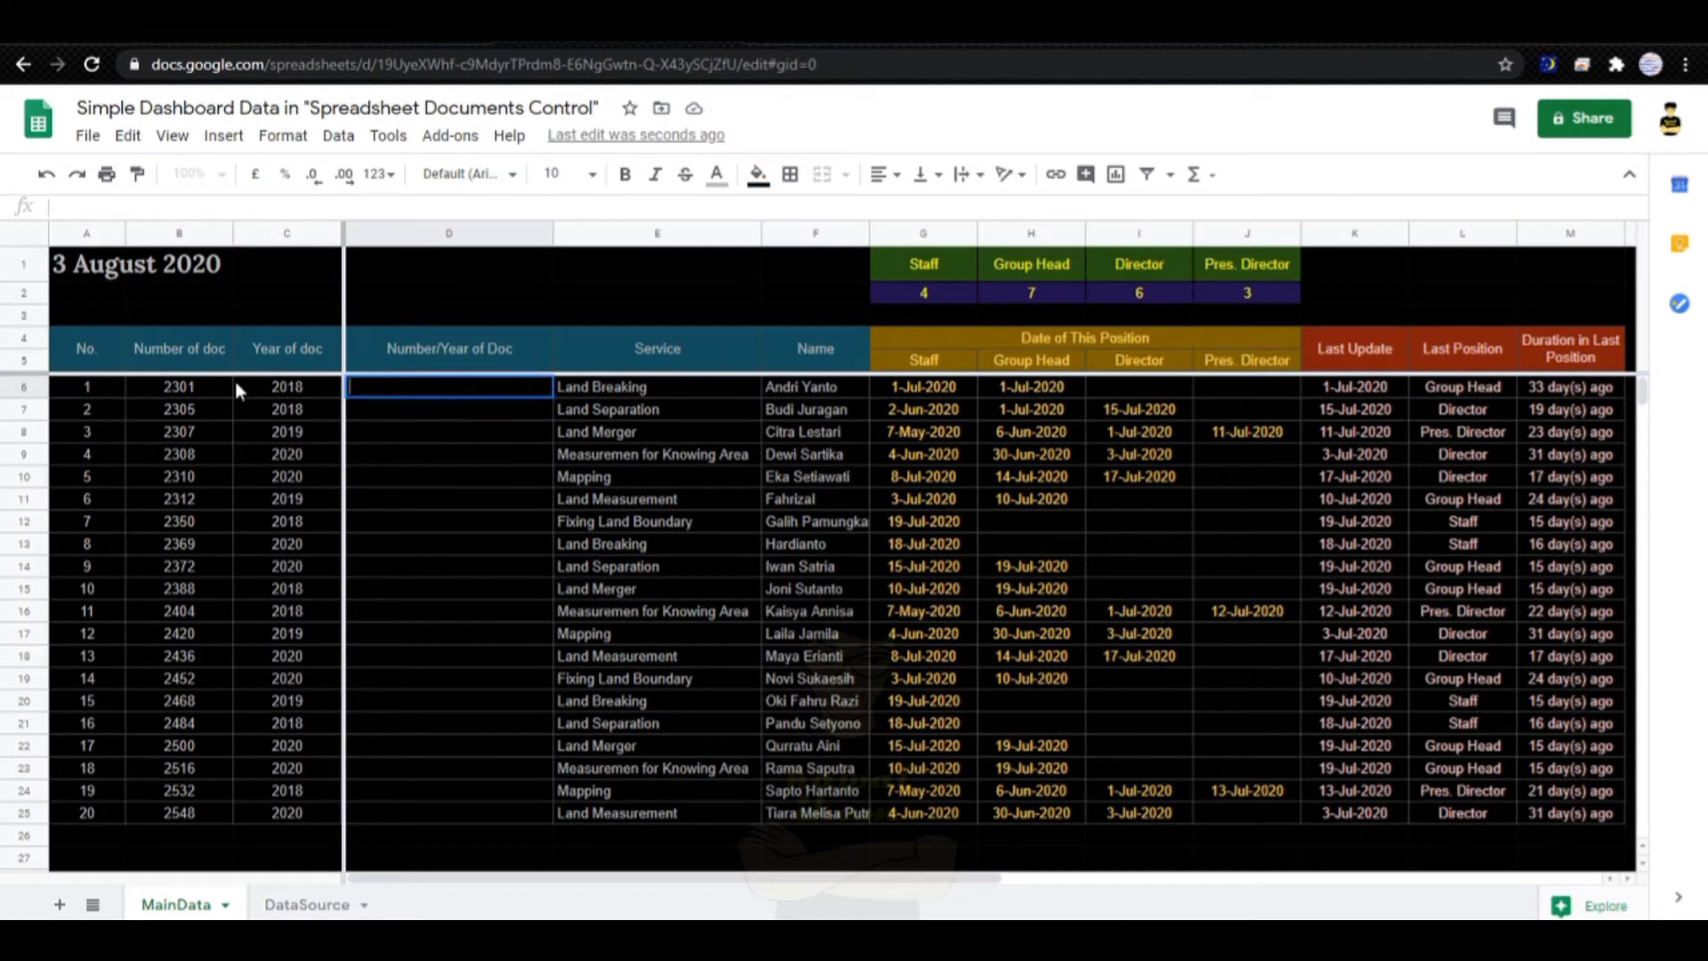
pyautogui.moveTo(189, 396); pyautogui.dragTo(302, 401)
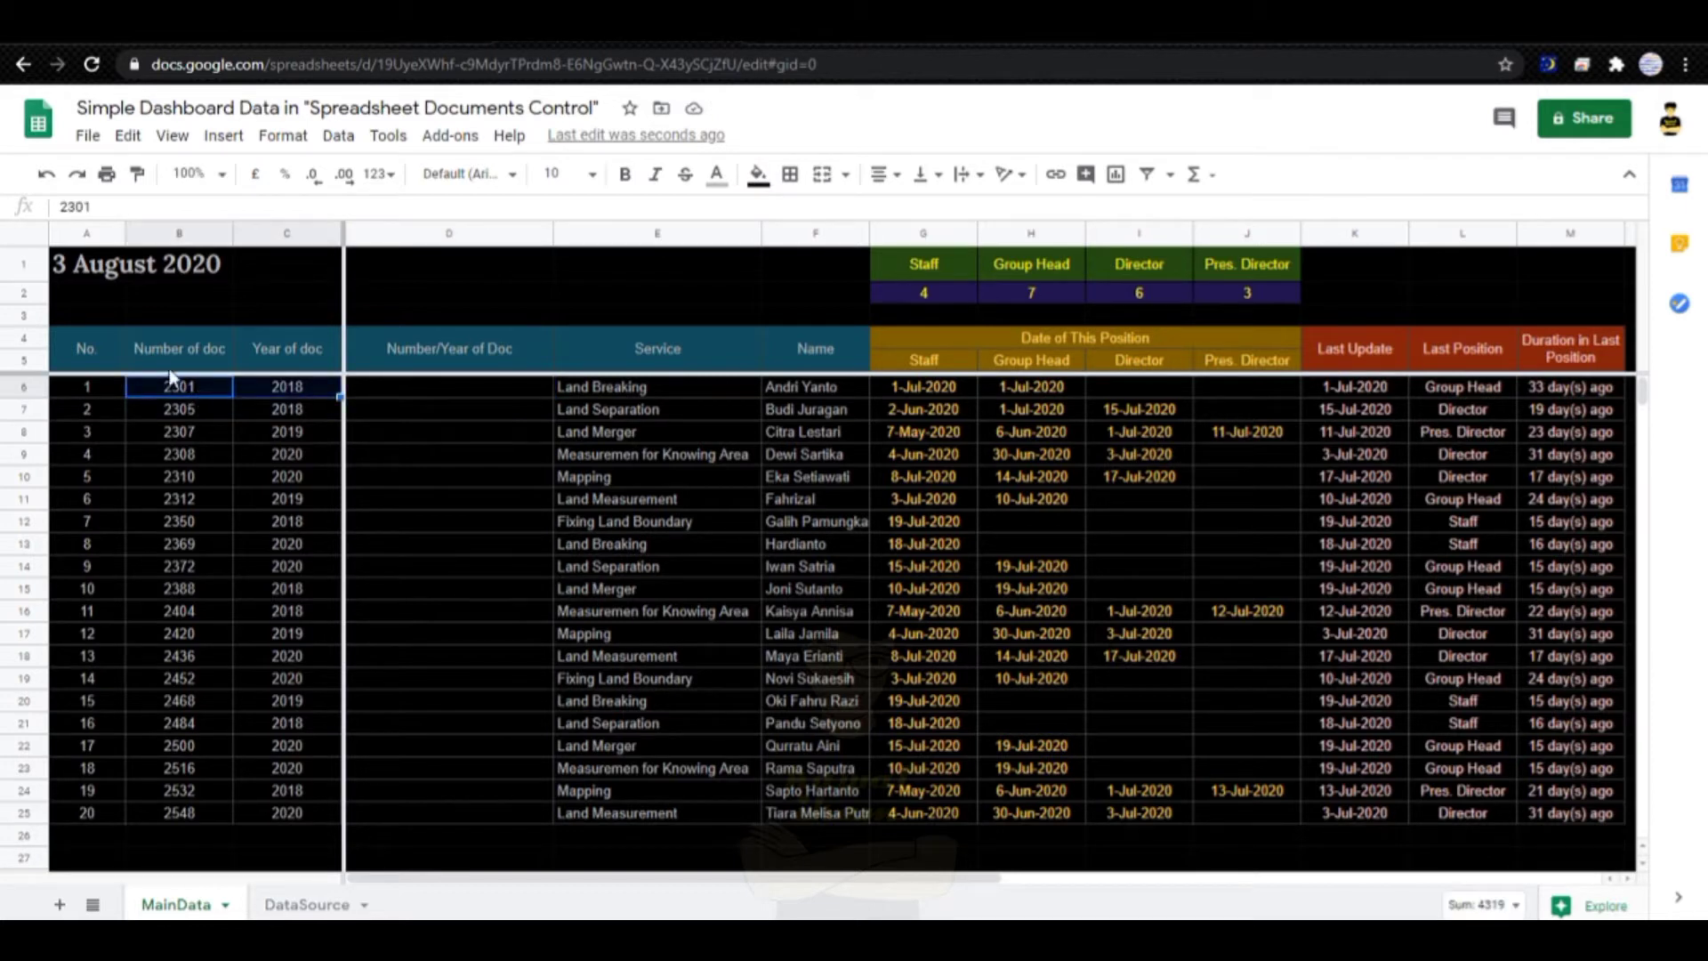
pyautogui.doubleClick(436, 388)
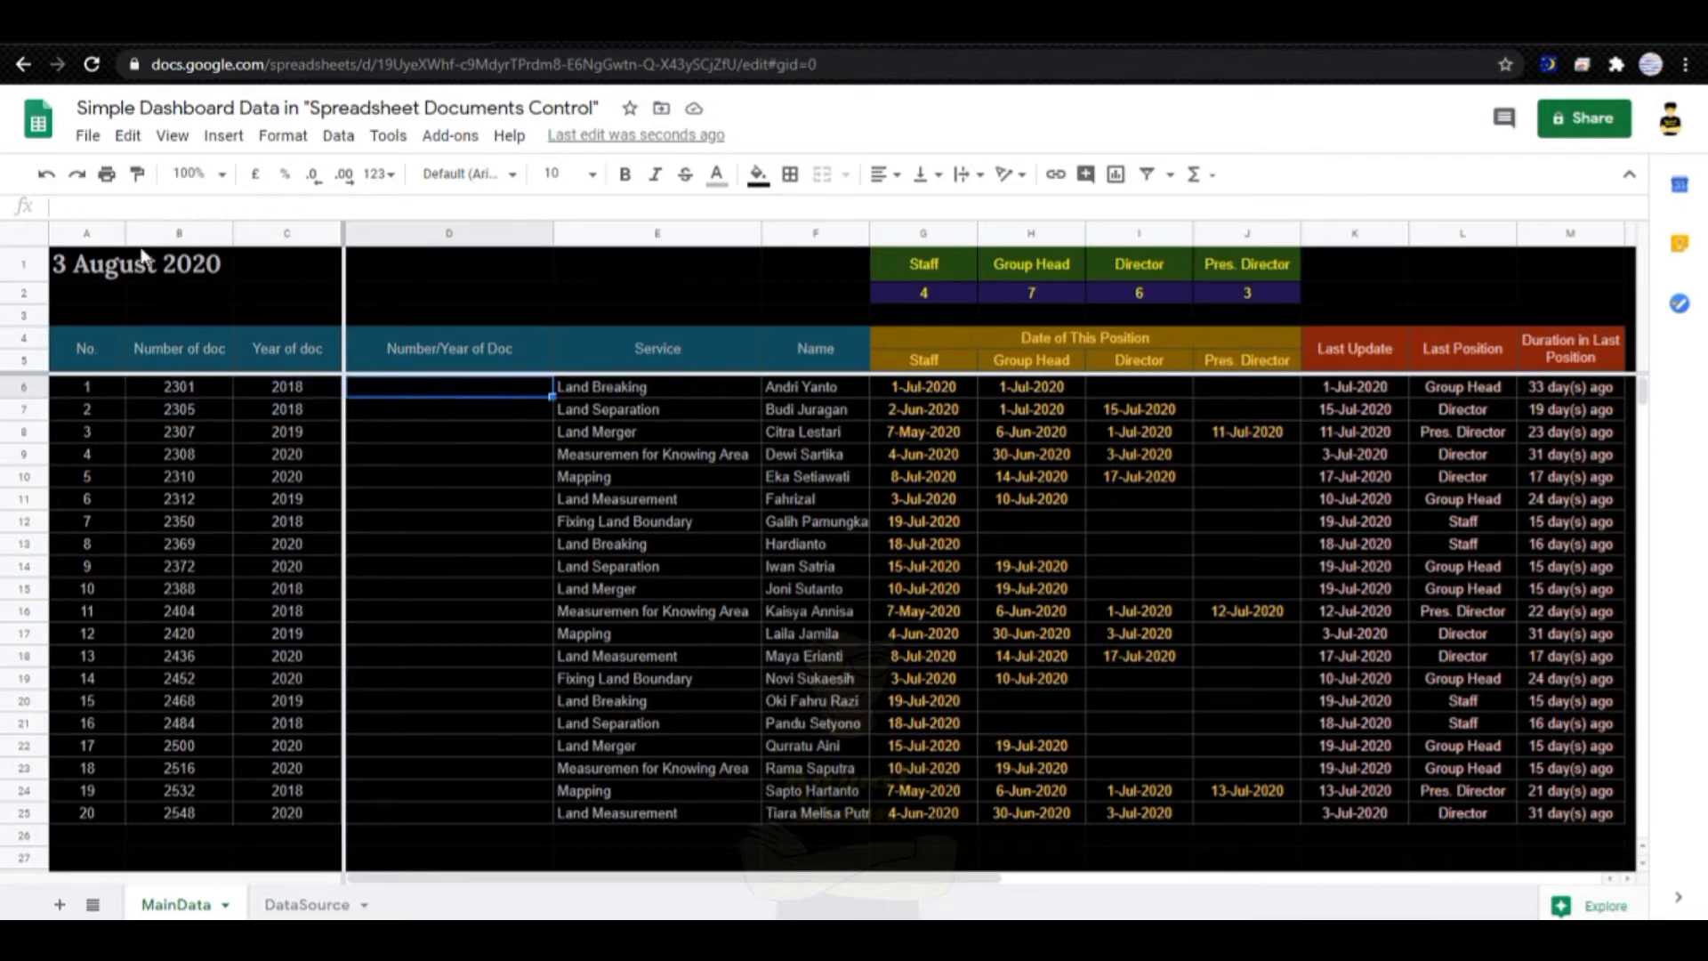
pyautogui.click(222, 208)
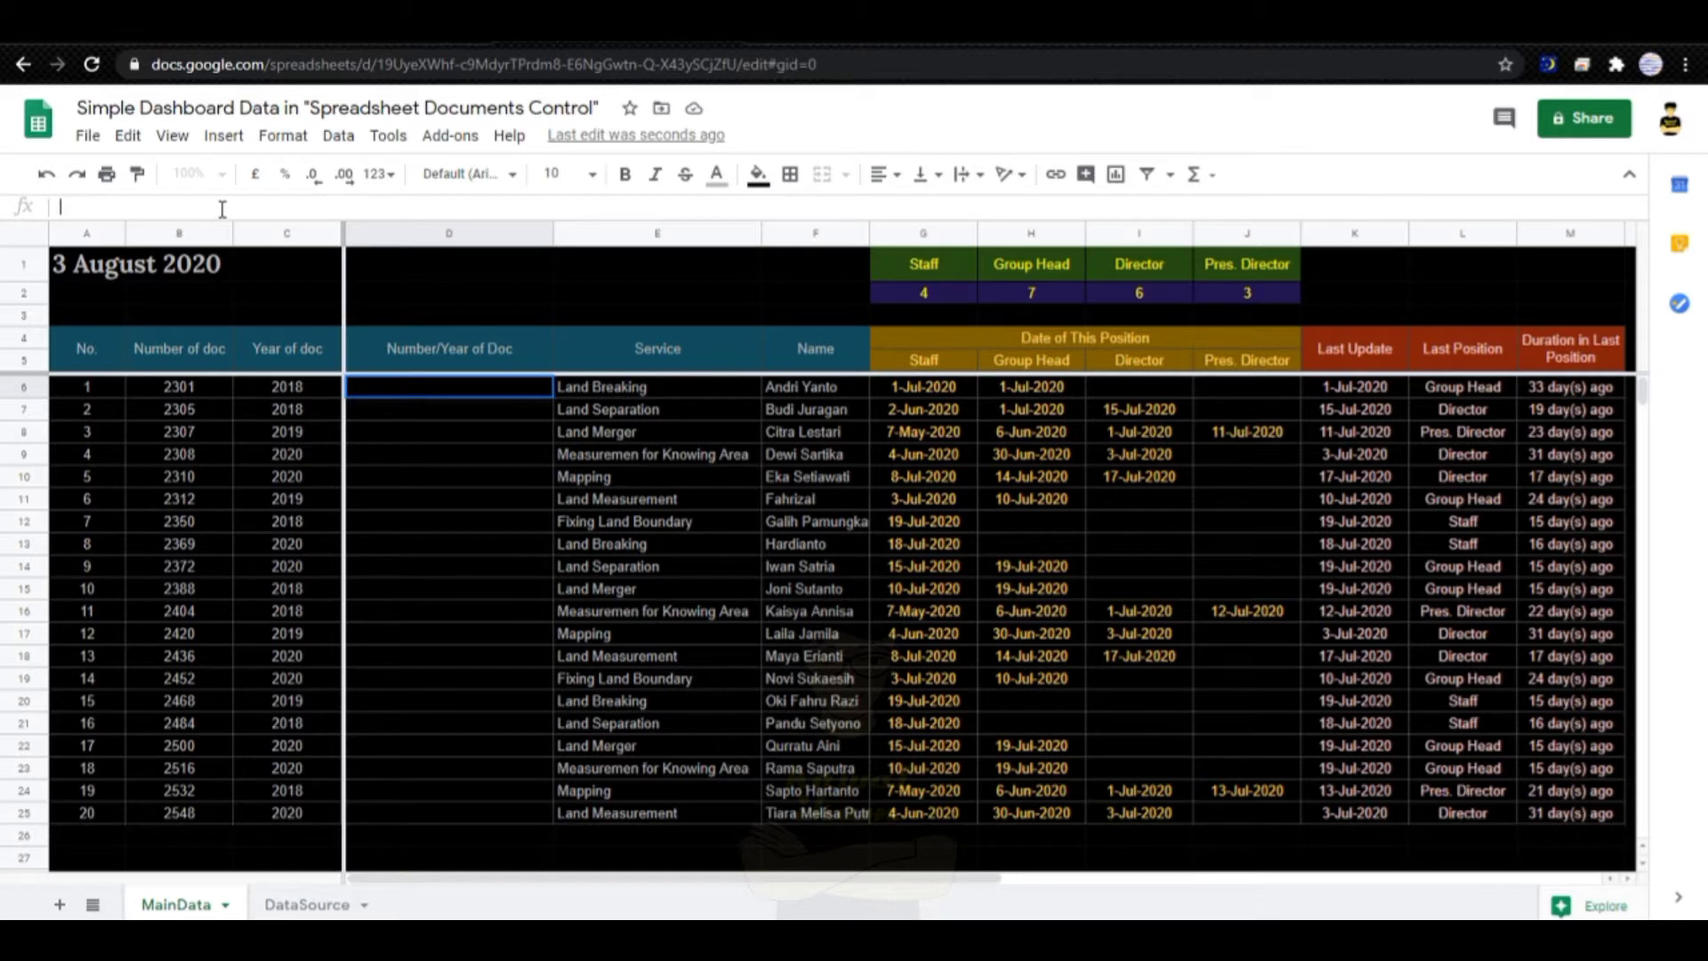
pyautogui.write('=')
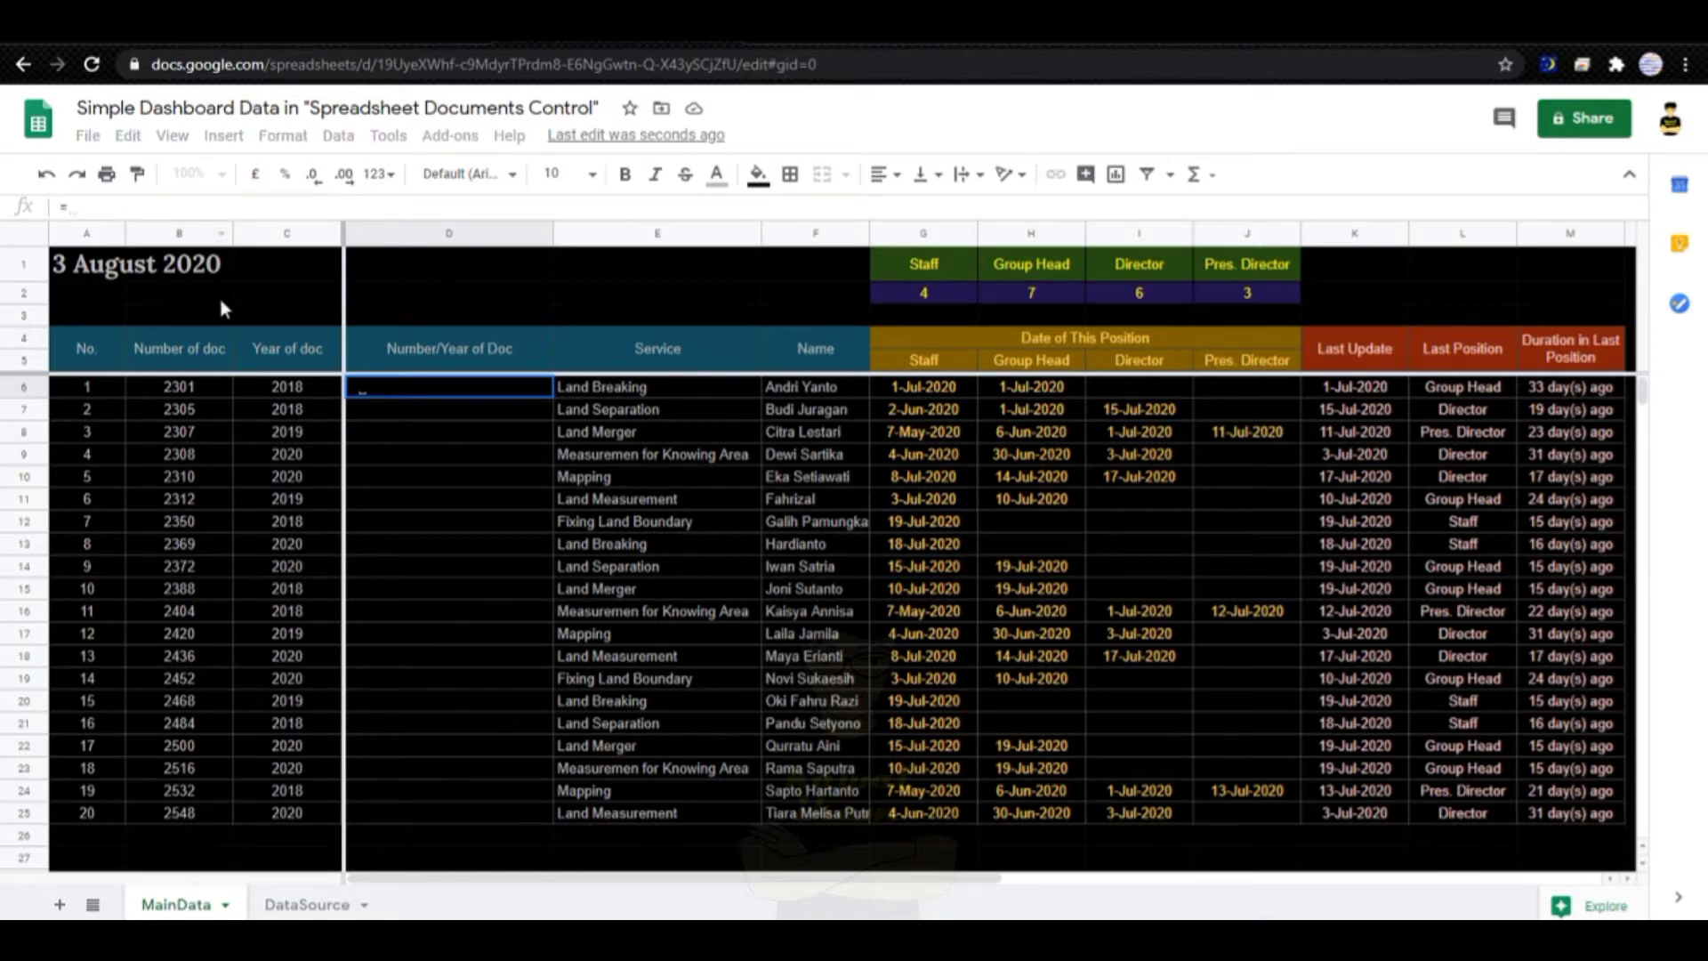
pyautogui.click(203, 388)
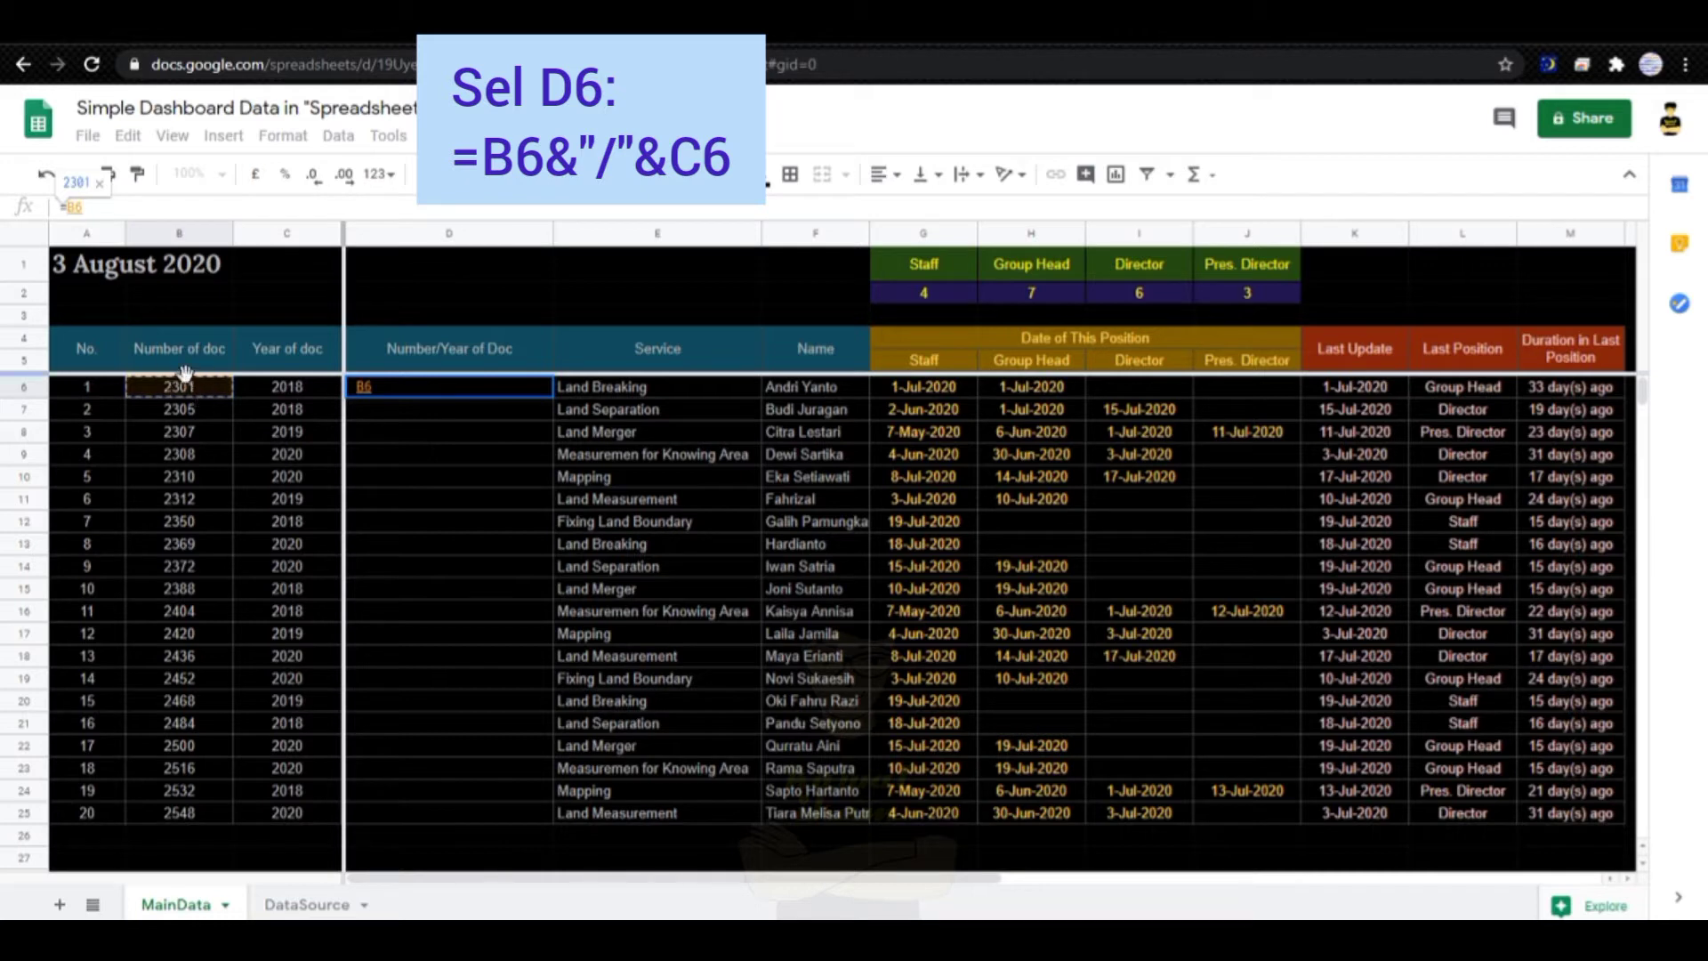
pyautogui.write('&')
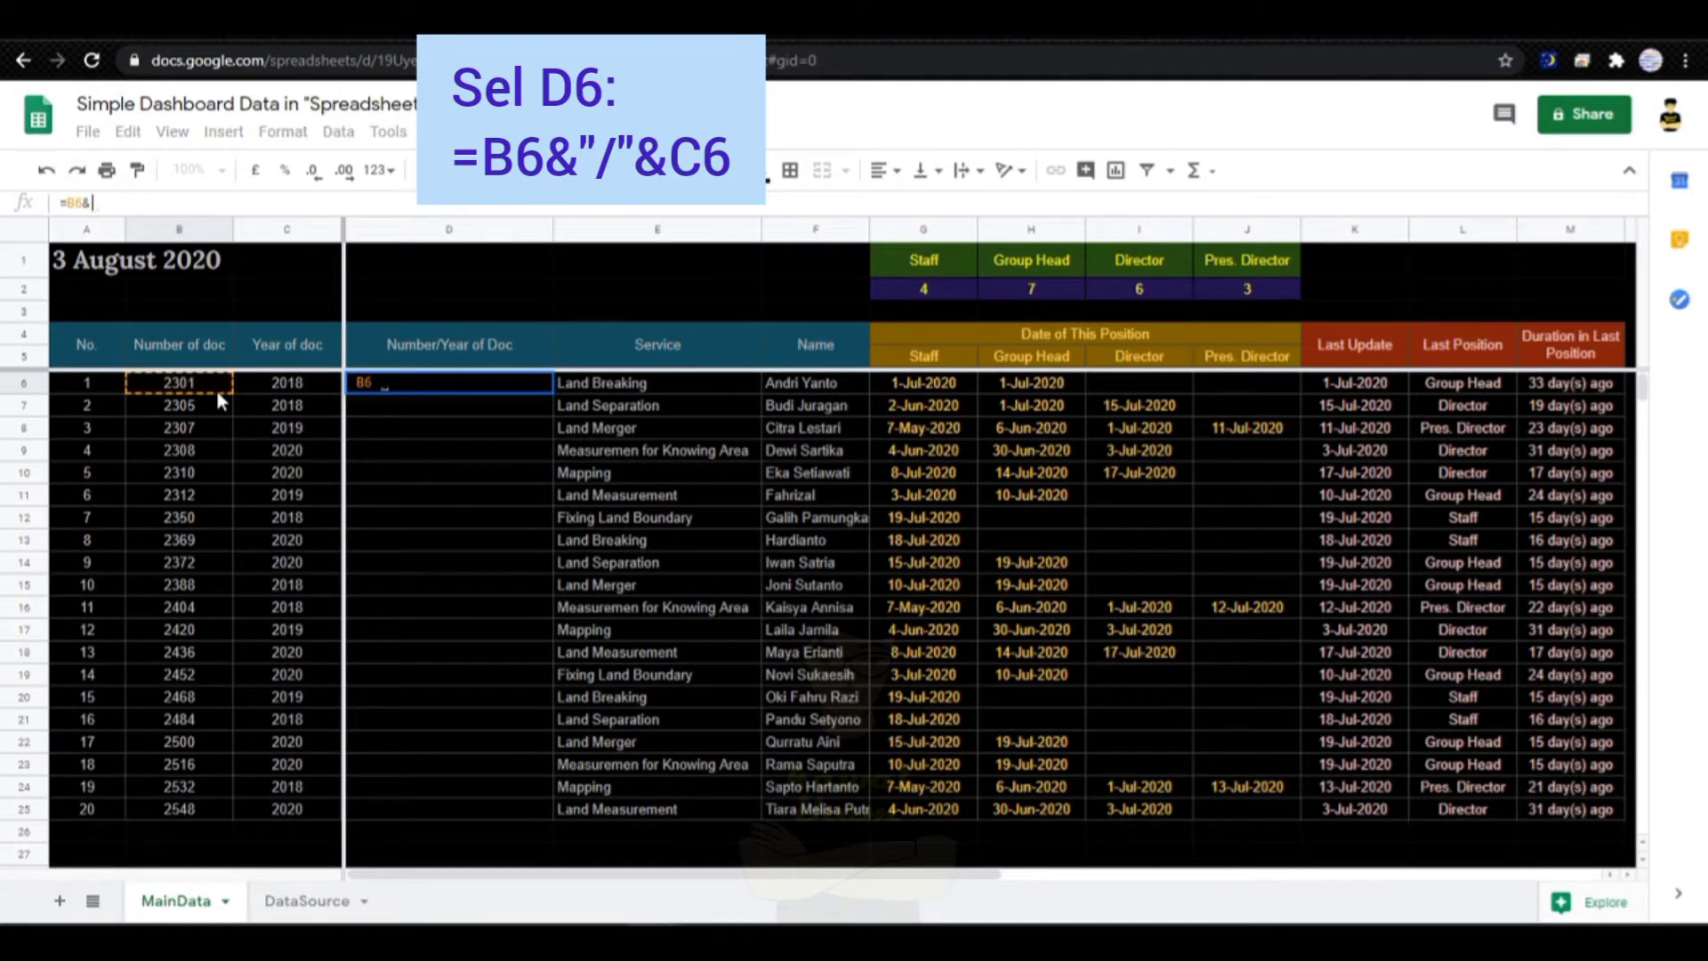
pyautogui.write('"/"')
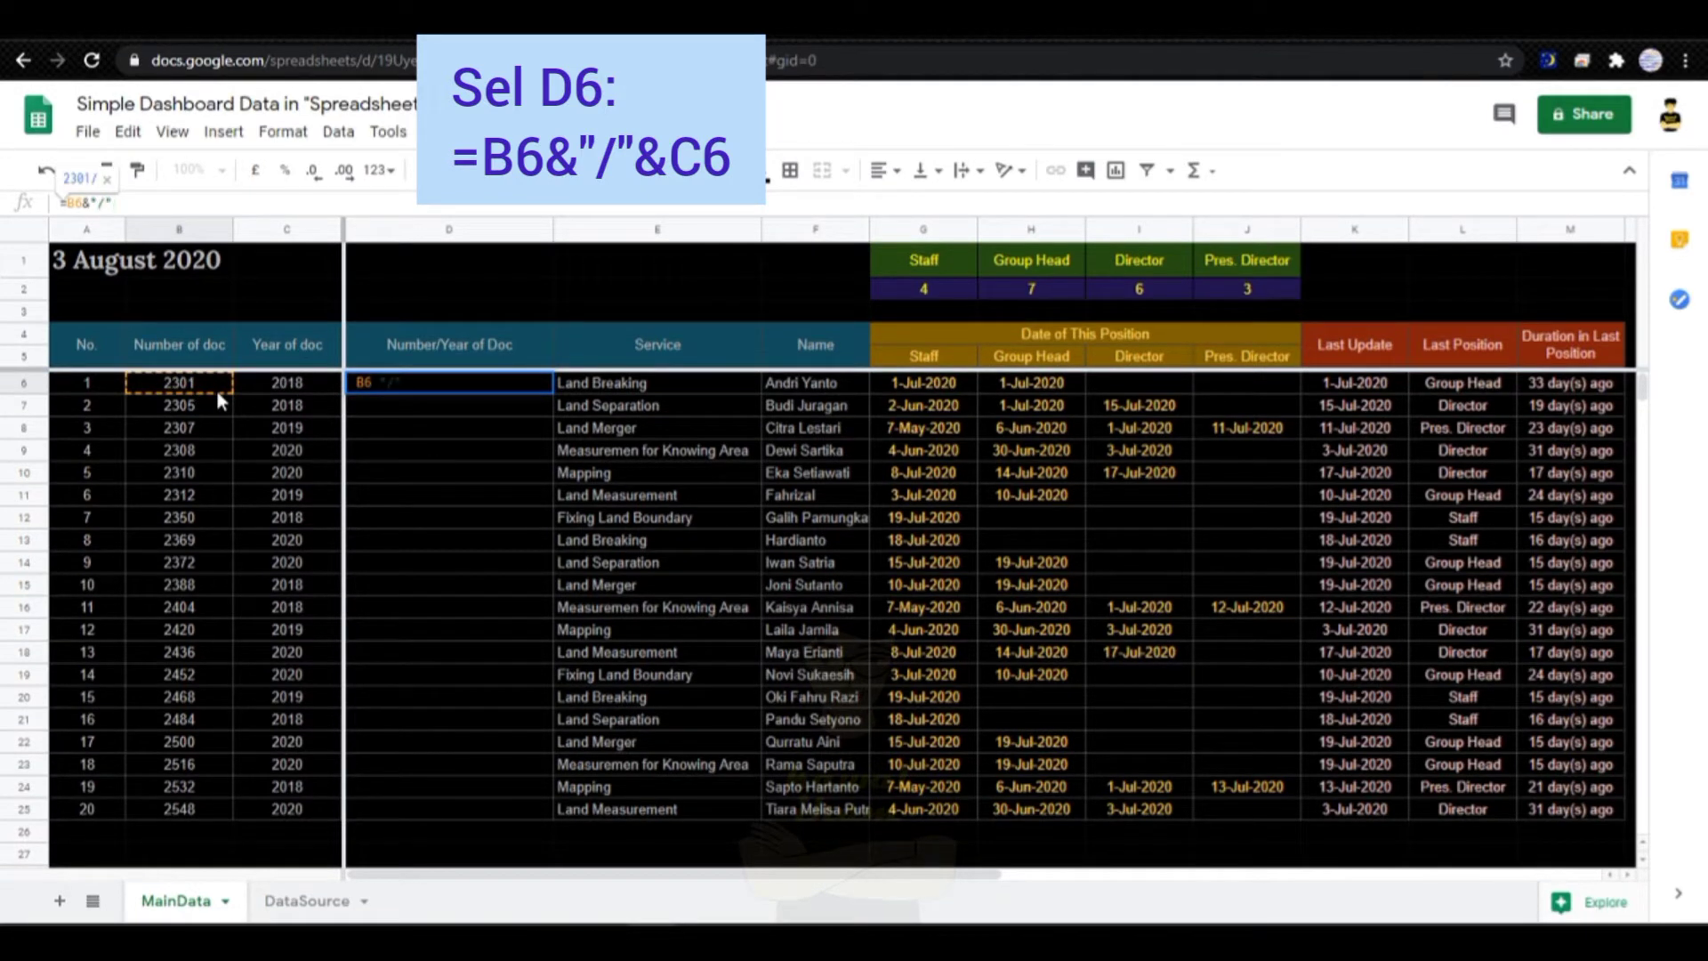
pyautogui.write('&')
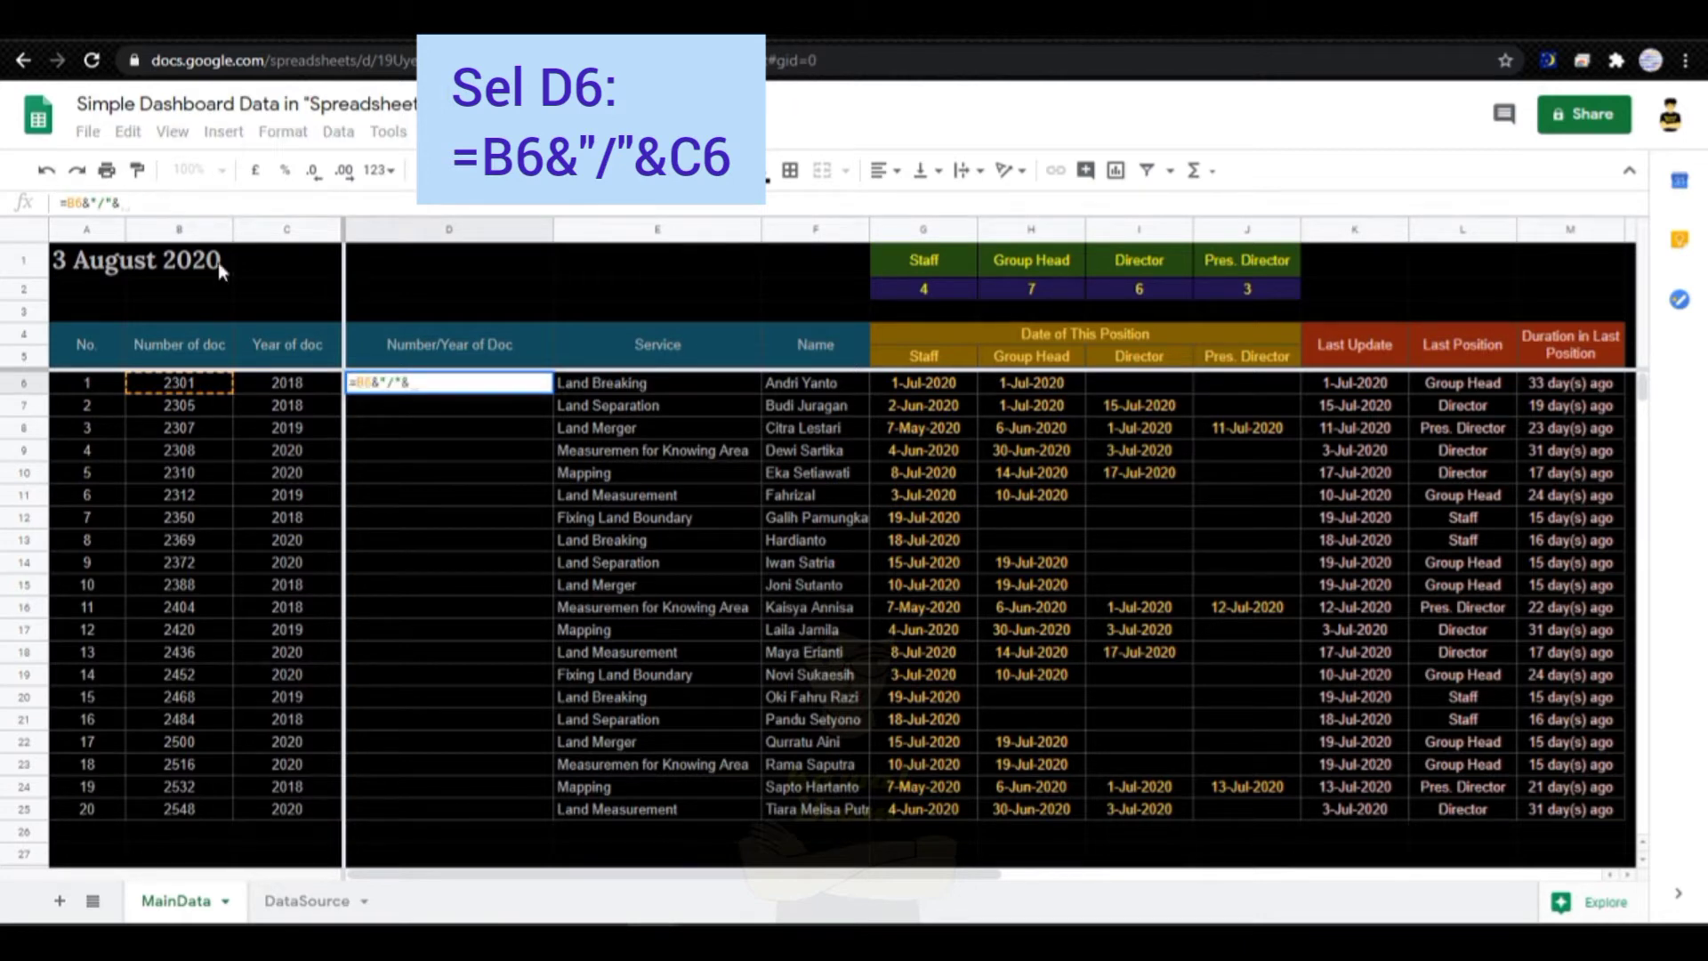
pyautogui.click(291, 386)
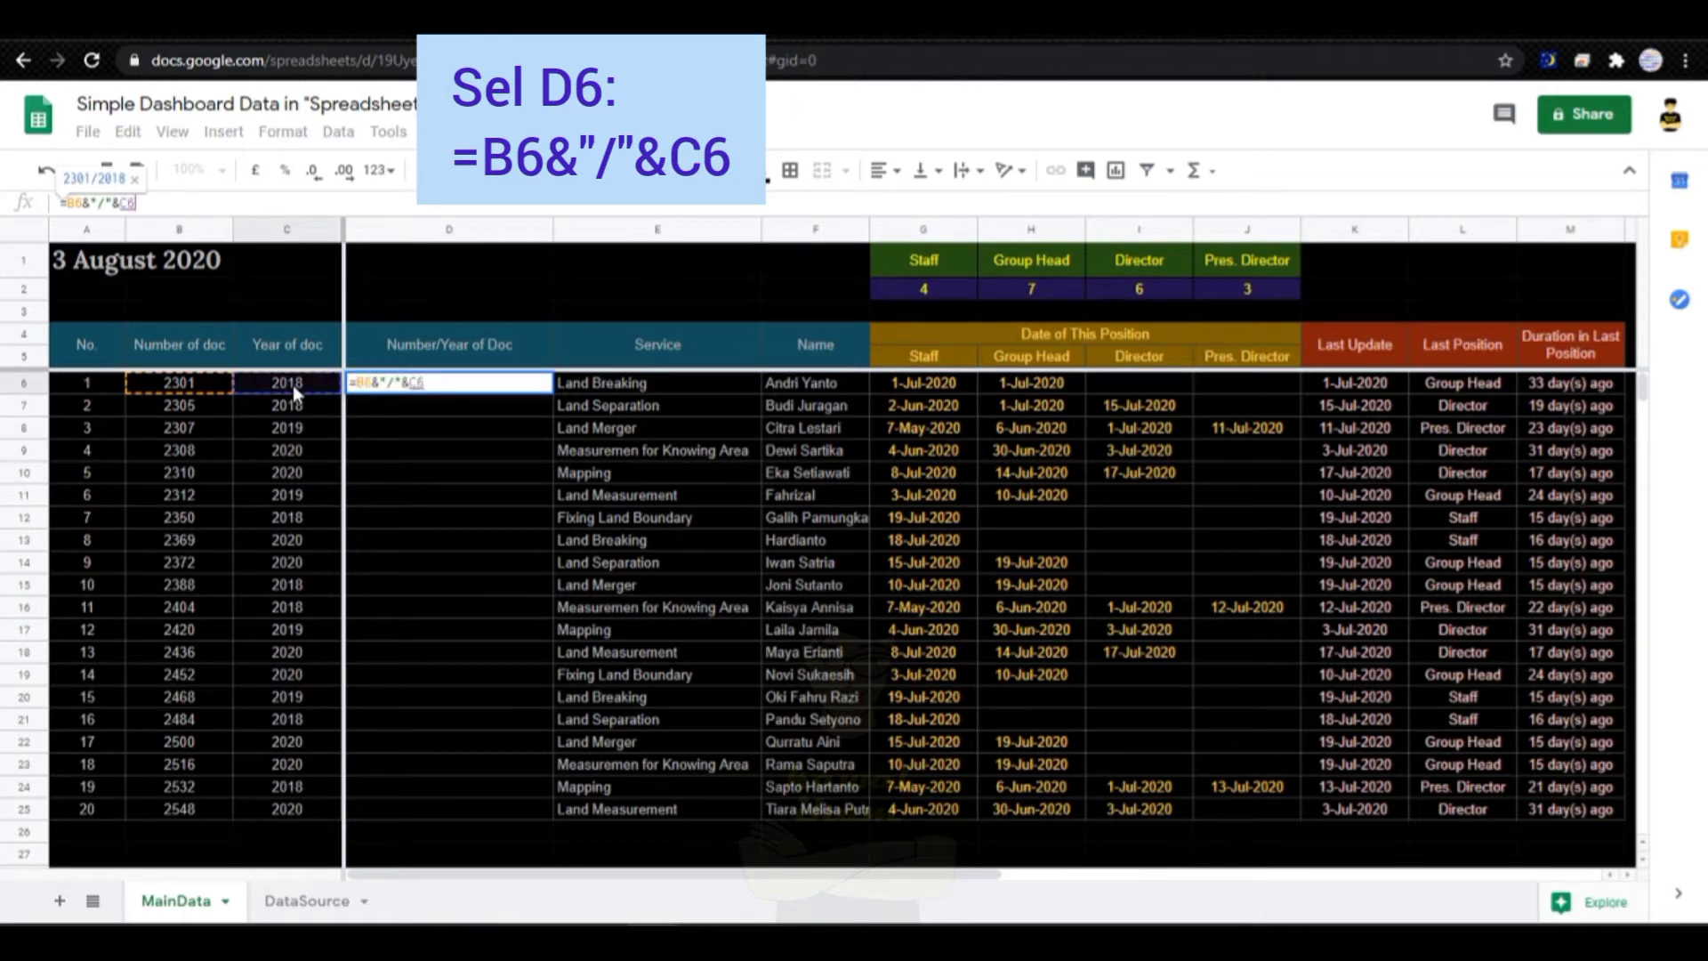
pyautogui.press('Return')
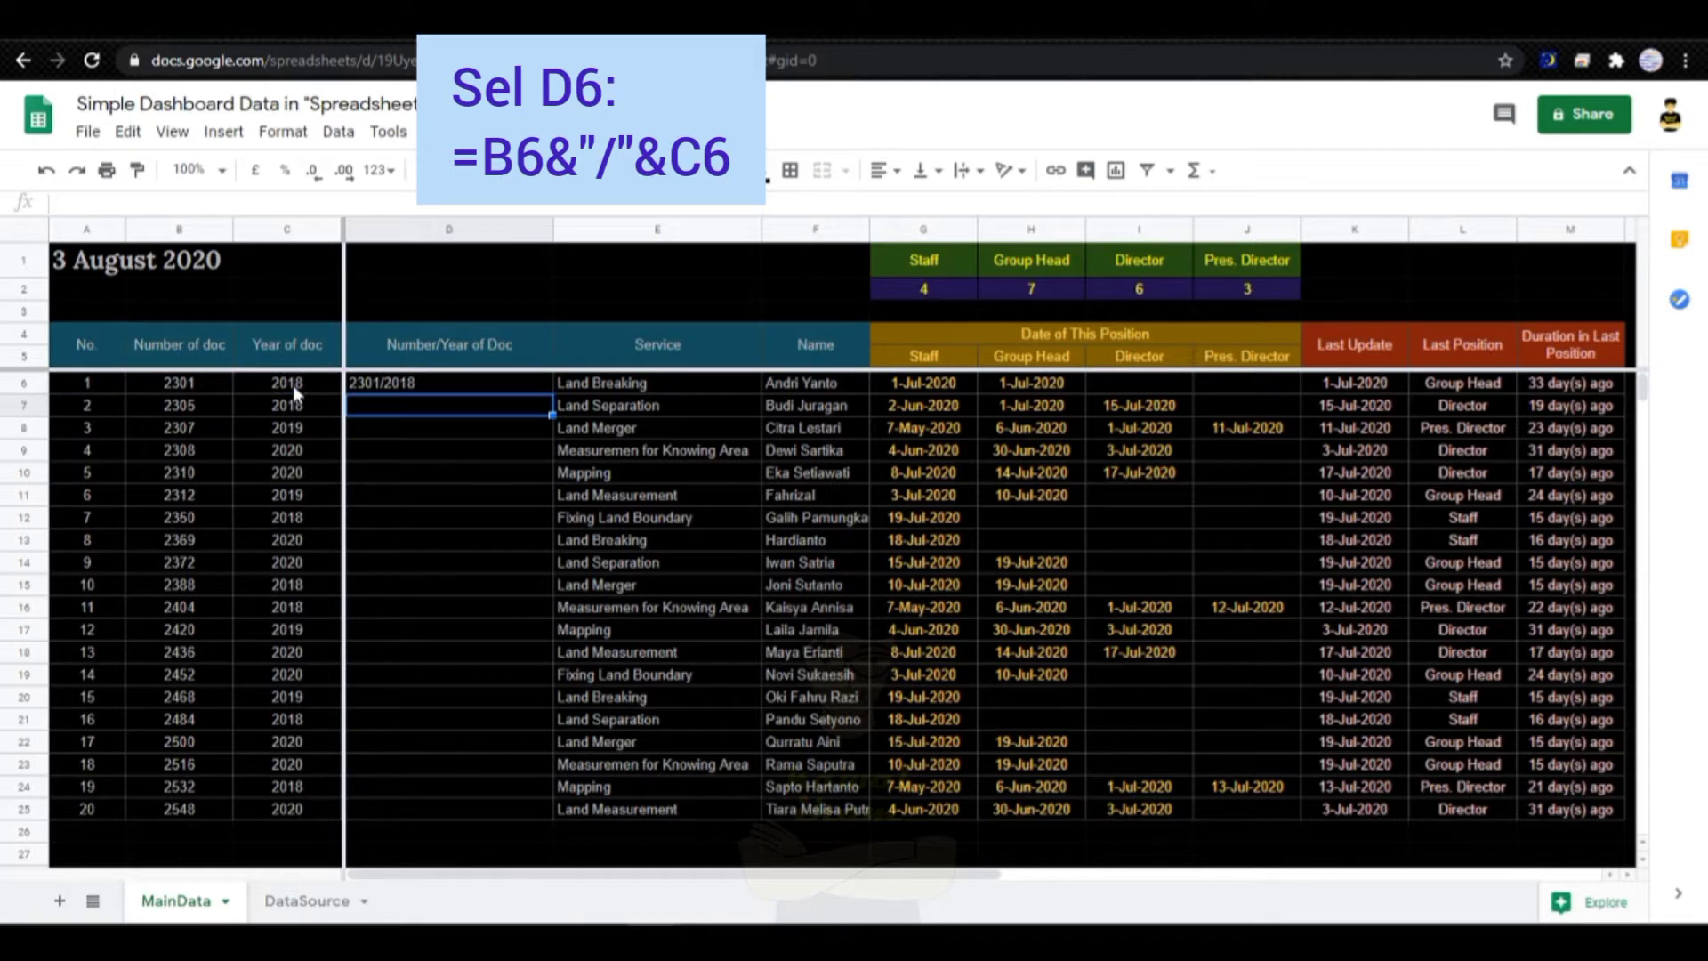
# Step: Edit the D6 formula so that 100000000 is added to B6 ahead of the slash and year
pyautogui.click(404, 384)
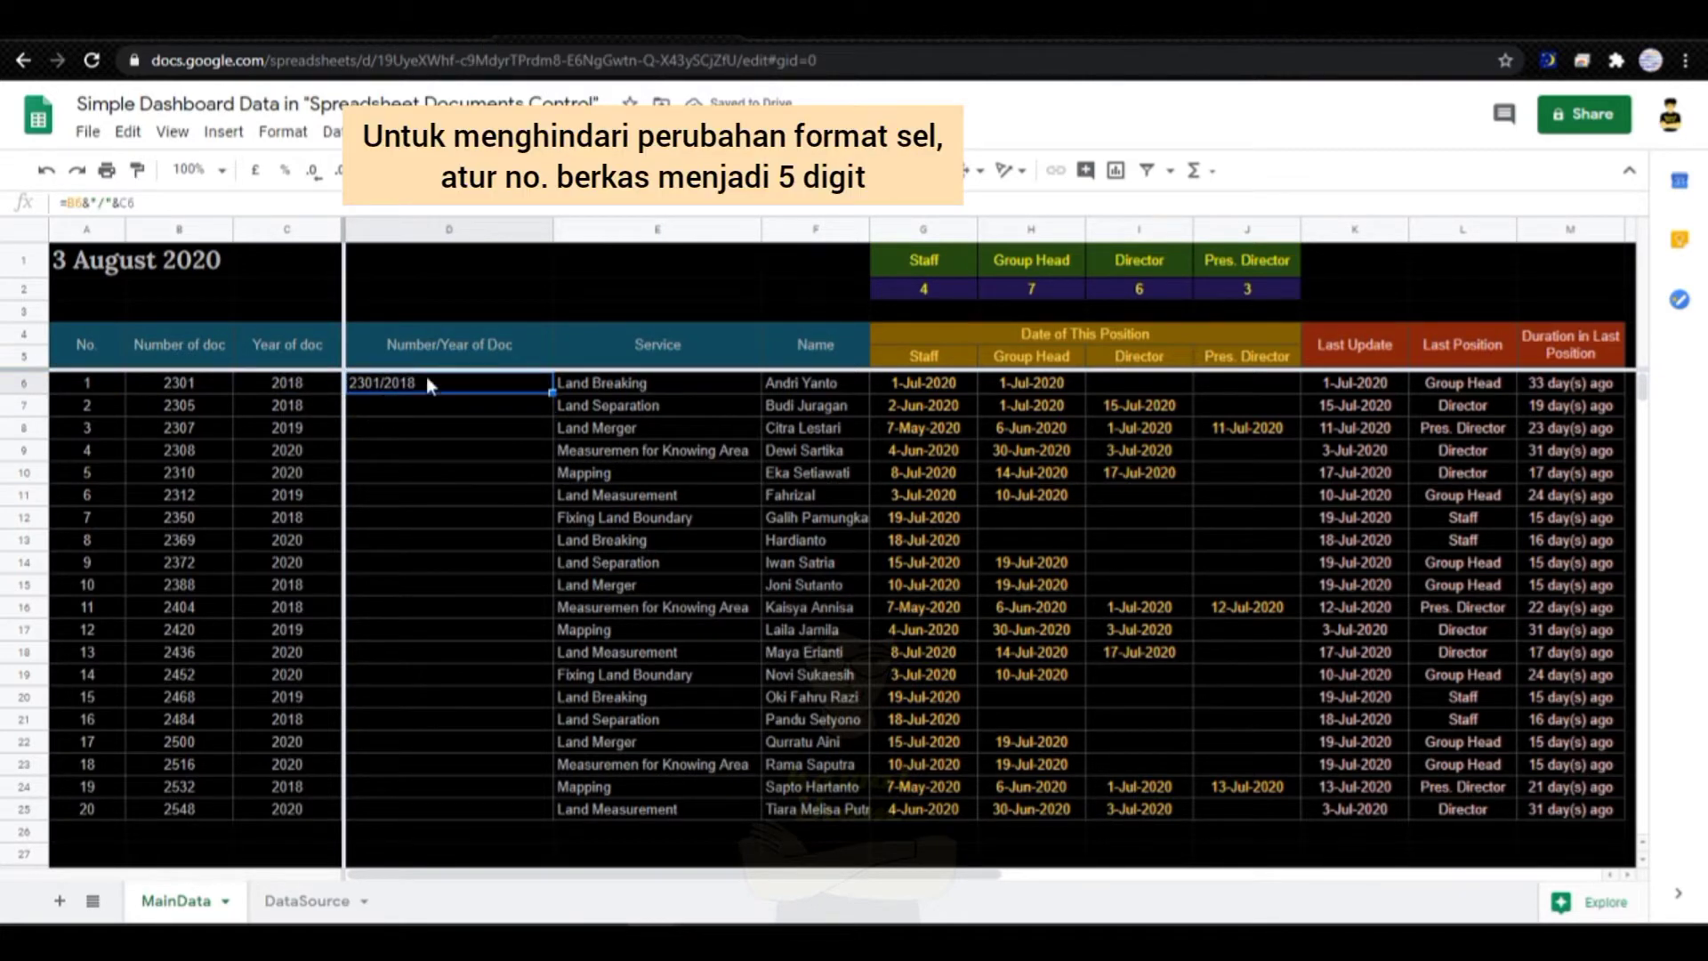
pyautogui.click(72, 203)
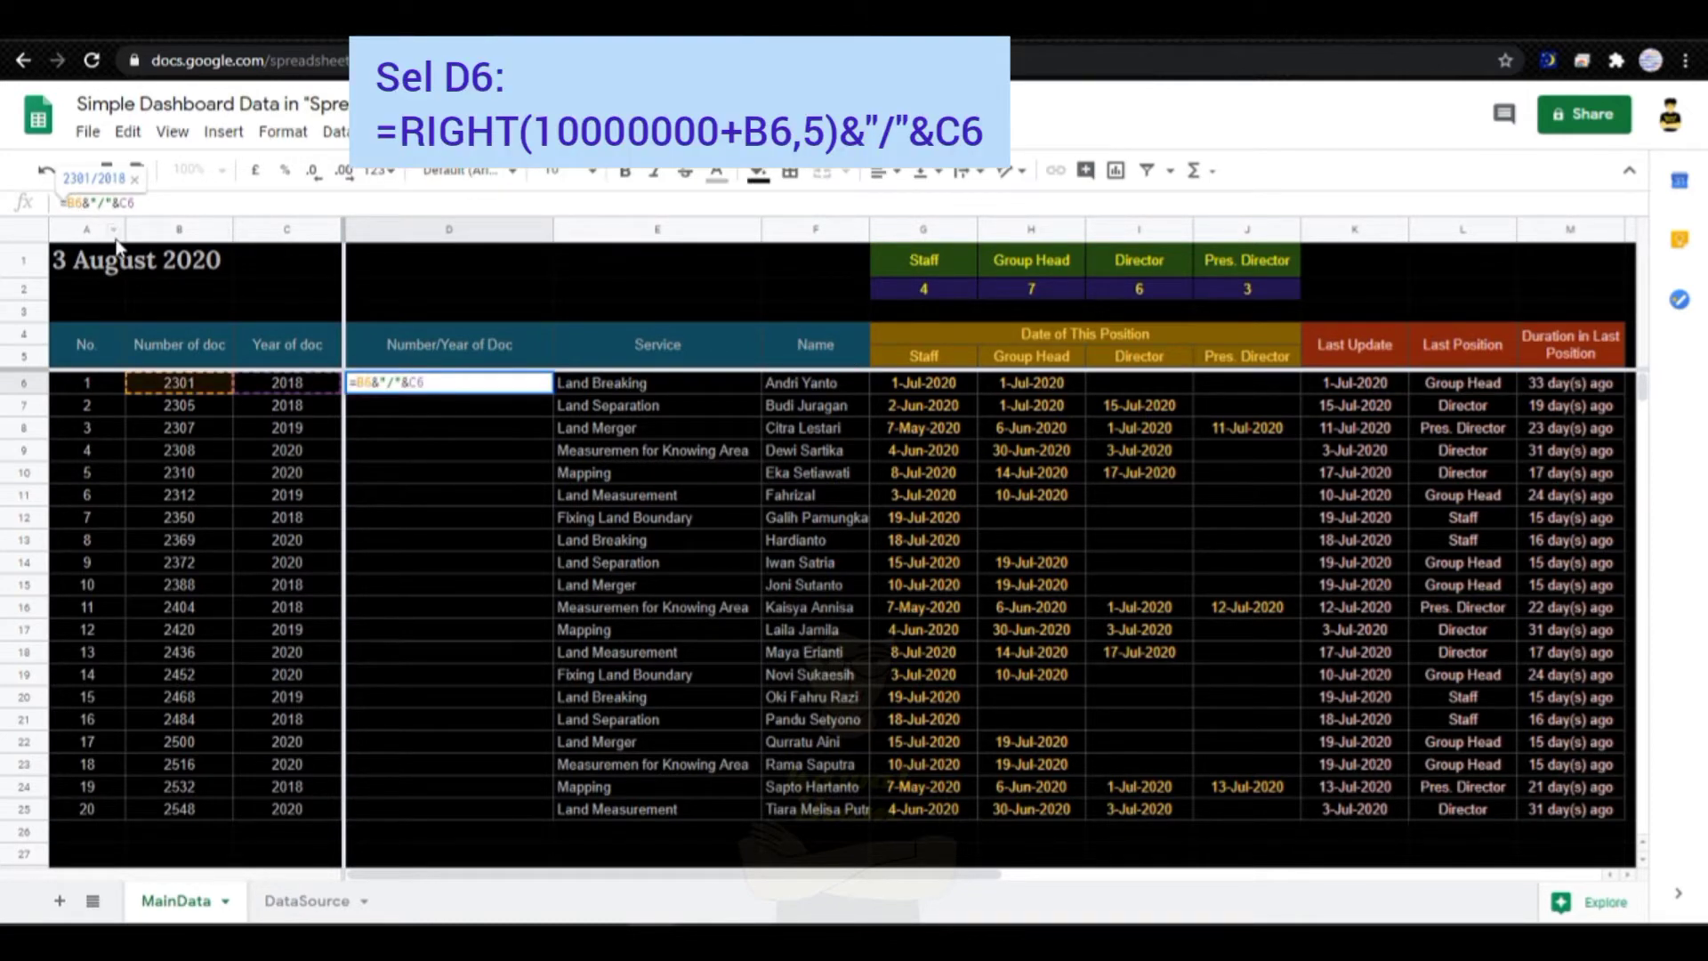
pyautogui.write('10000000')
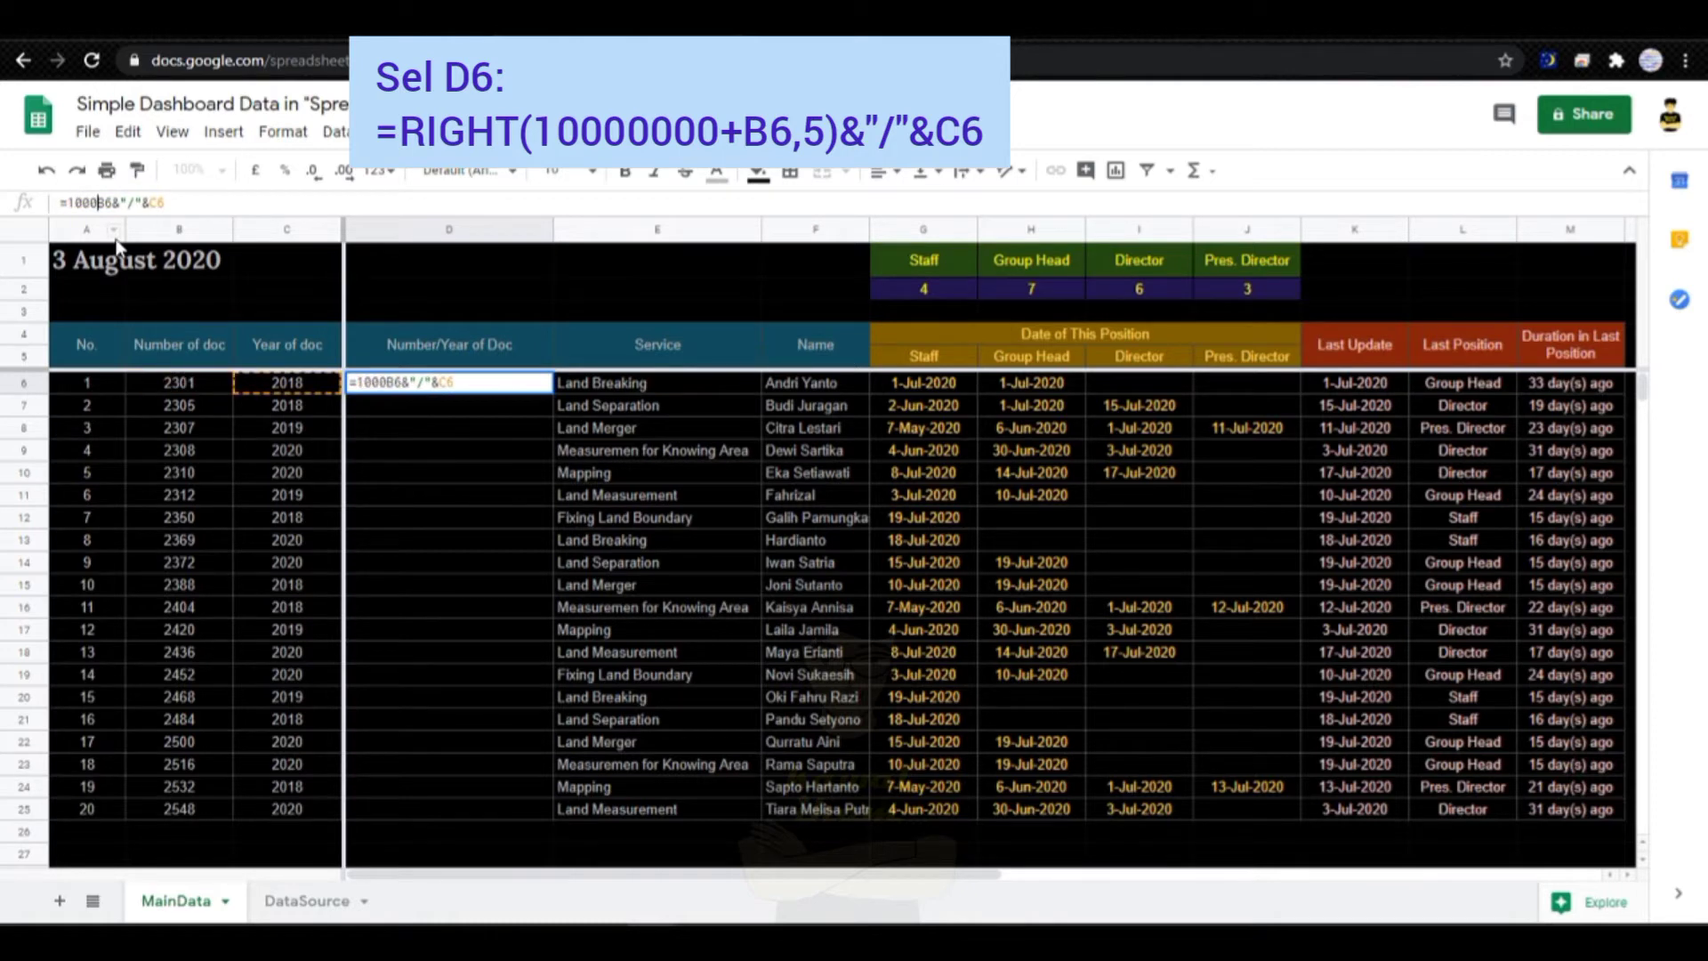
pyautogui.write('0')
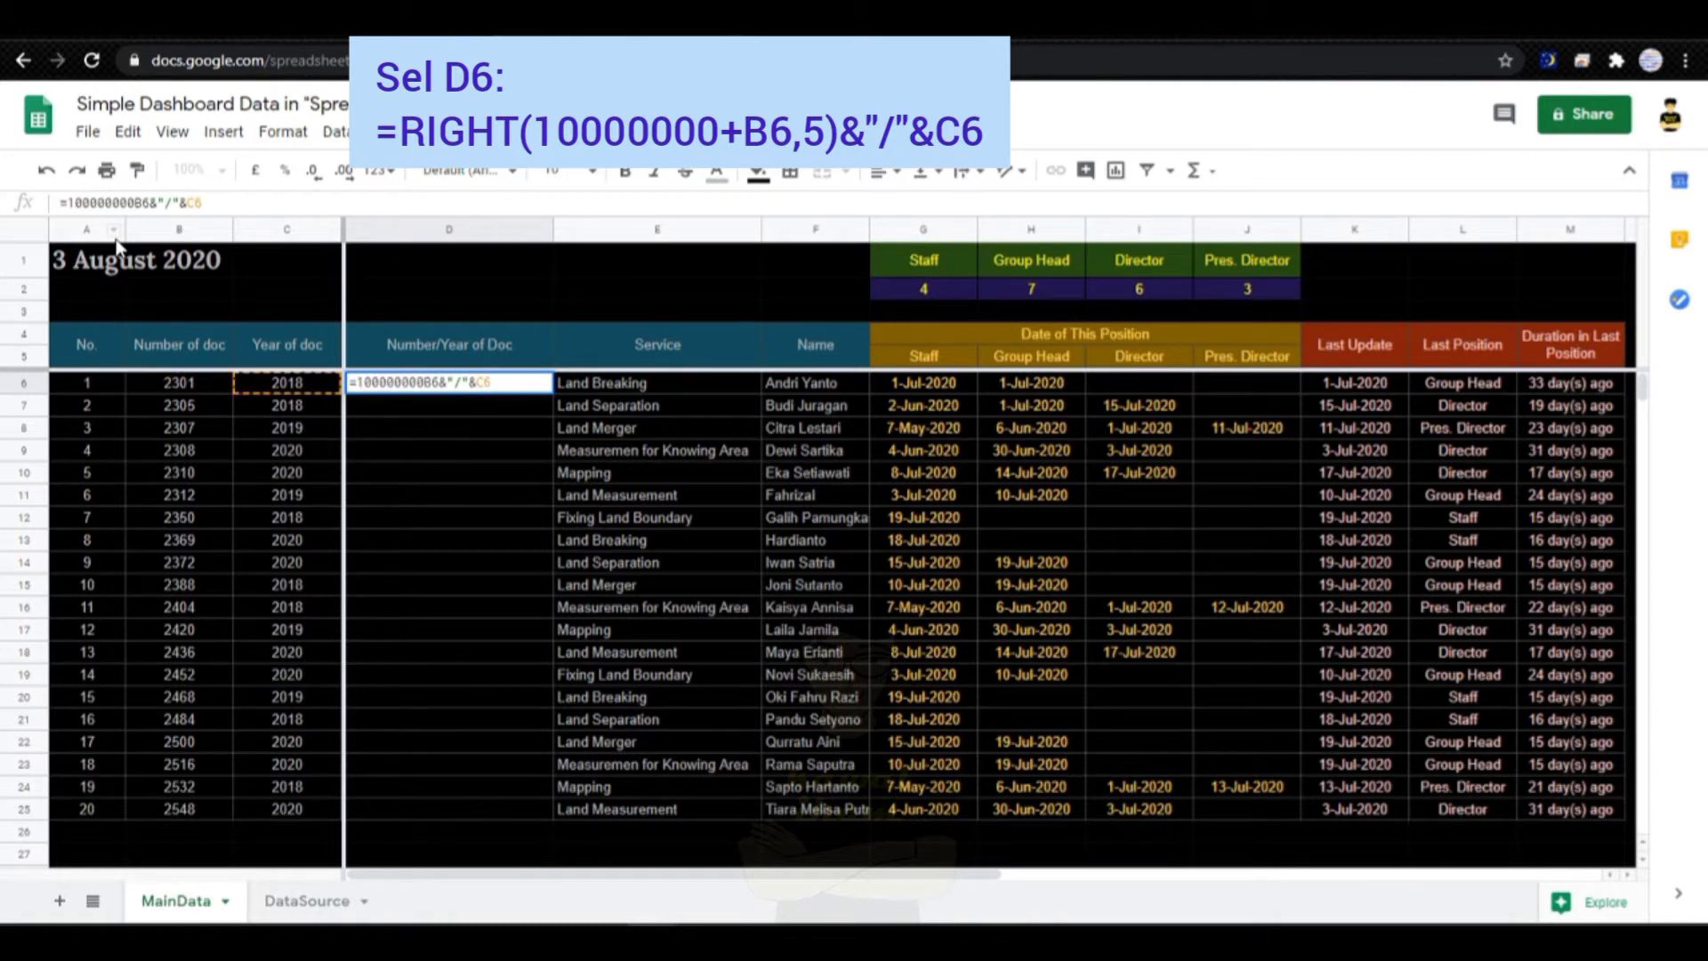
pyautogui.write('+')
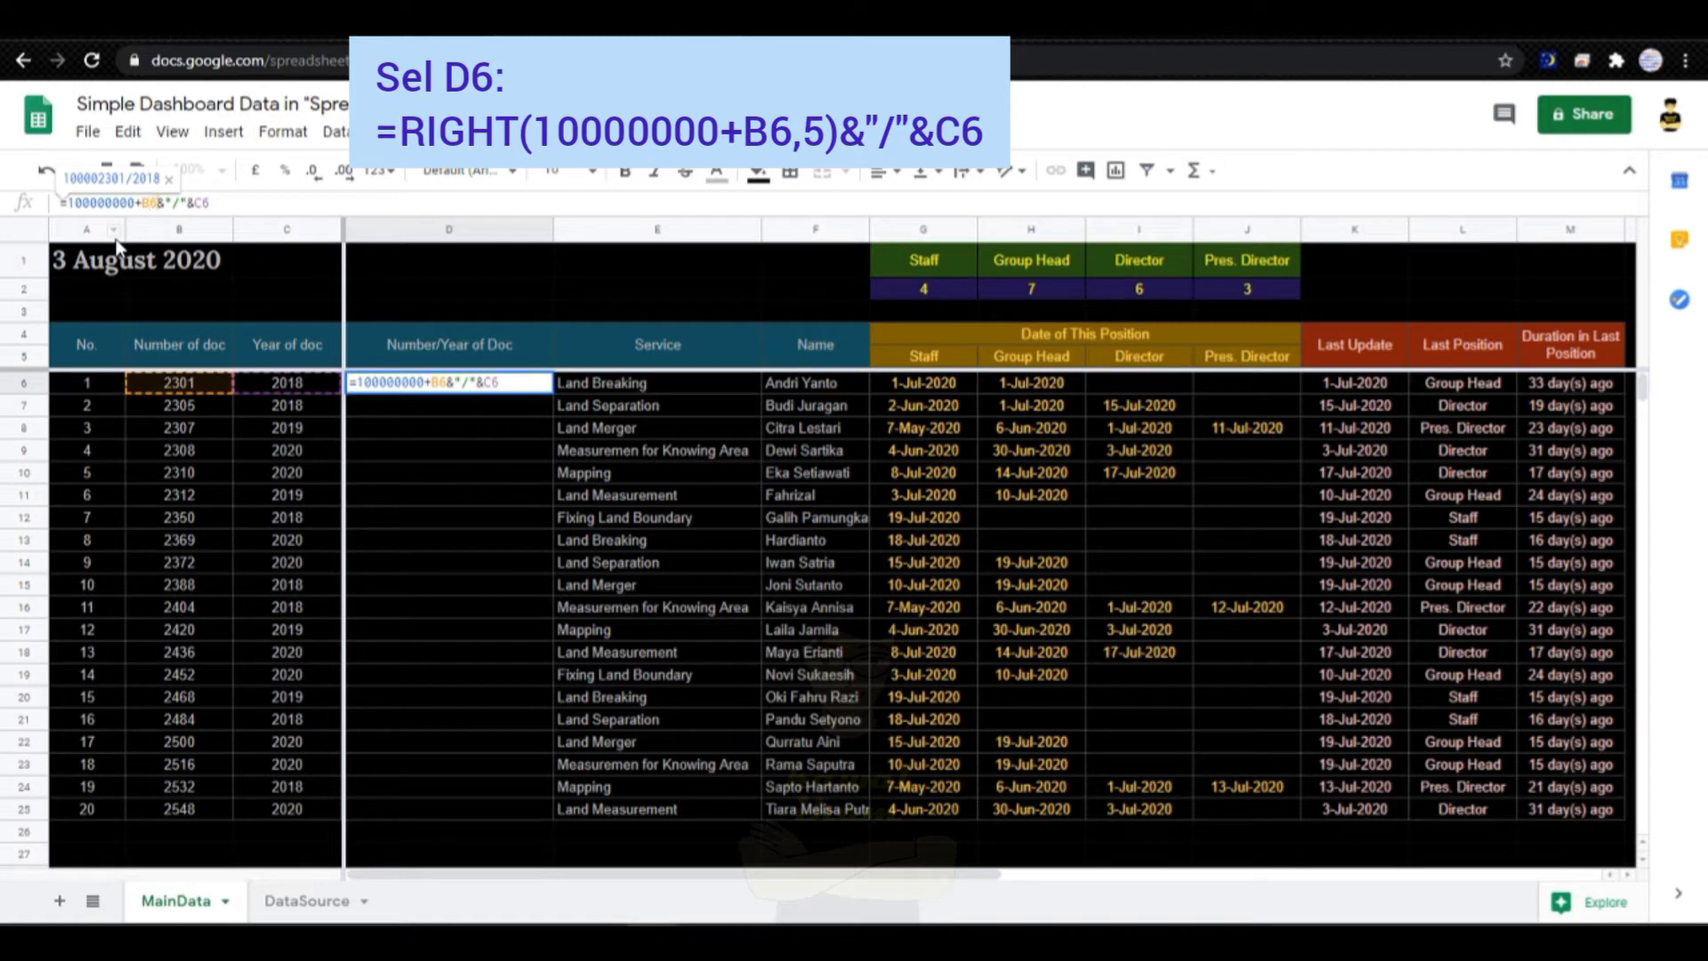
# Step: Wrap the sum in D6 in RIGHT with 5 characters, giving =Right(100000000+B6,5)&"/"&C6
pyautogui.press('Left')
pyautogui.press('Left')
pyautogui.press('Left')
pyautogui.press('Left')
pyautogui.press('Left')
pyautogui.press('Left')
pyautogui.press('Left')
pyautogui.press('Left')
pyautogui.press('Left')
pyautogui.press('Left')
pyautogui.write('Right')
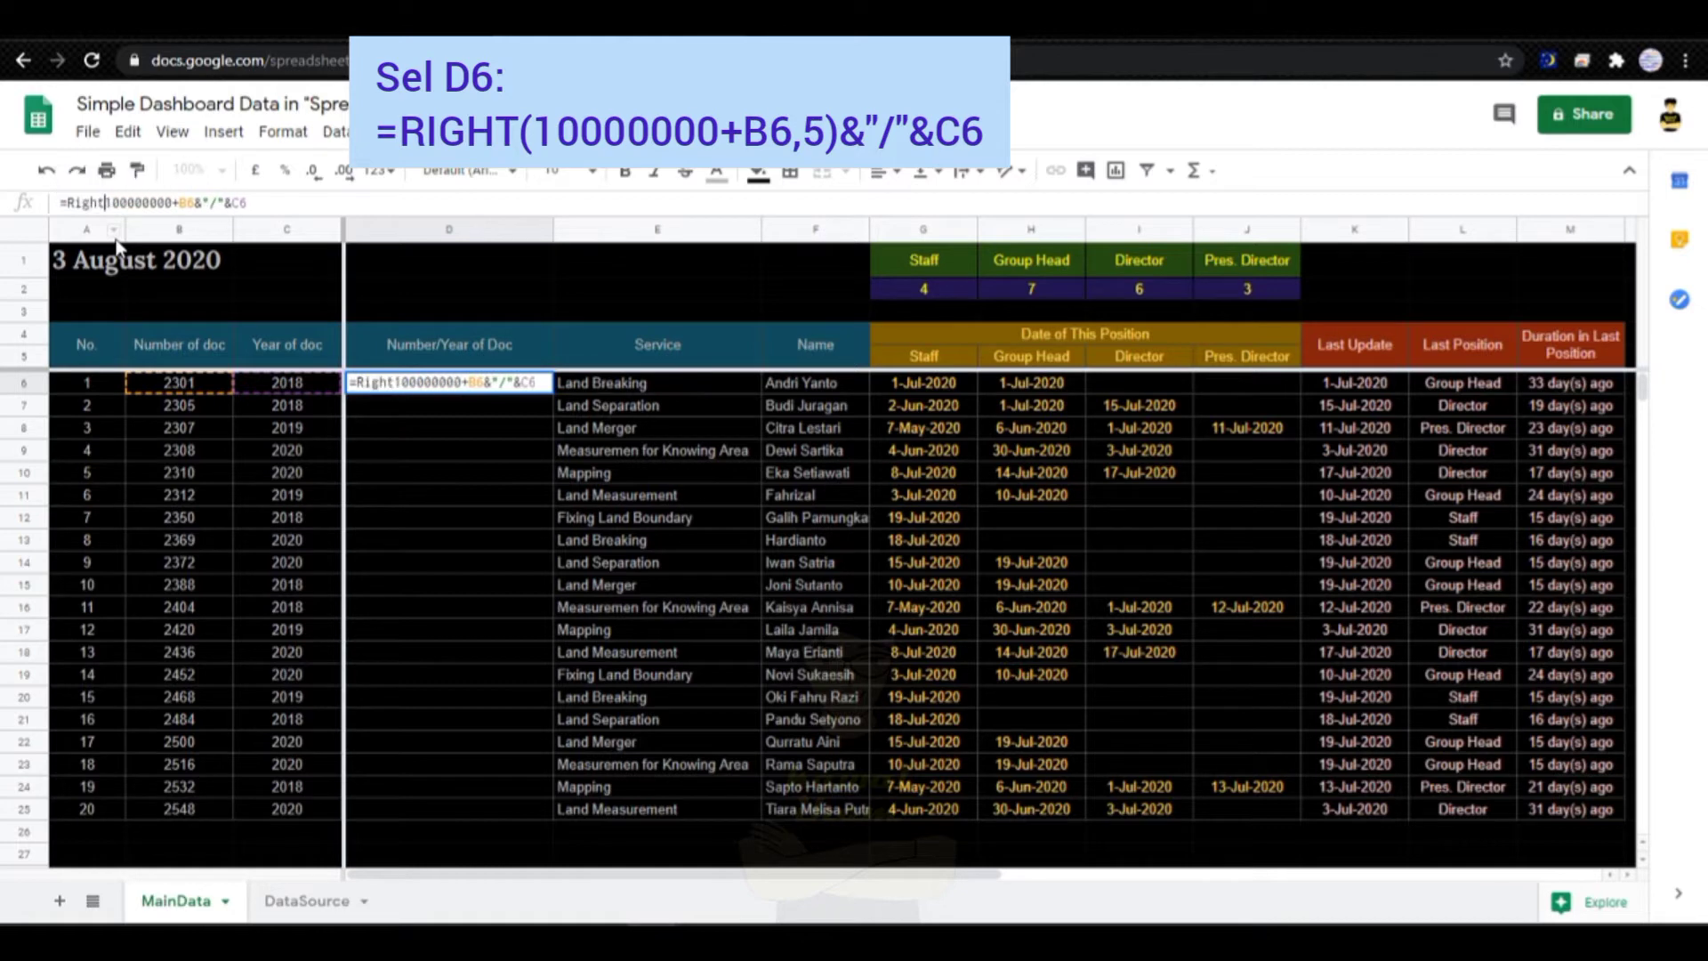
pyautogui.write('(')
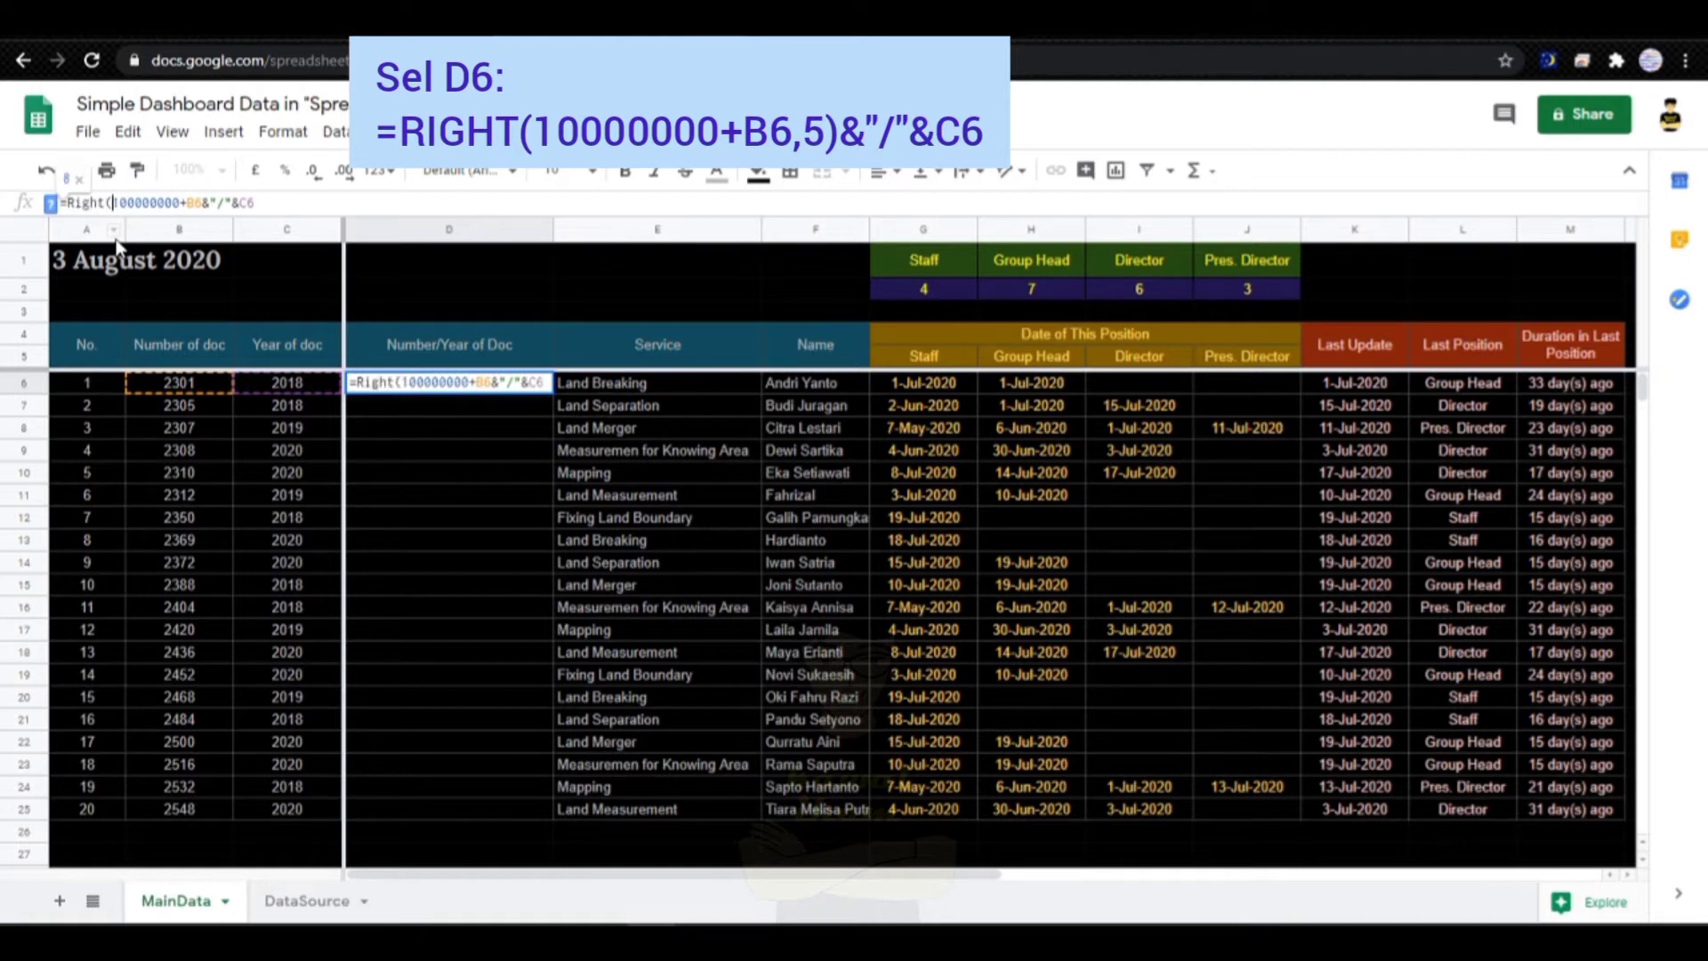
pyautogui.click(212, 216)
pyautogui.write(',5')
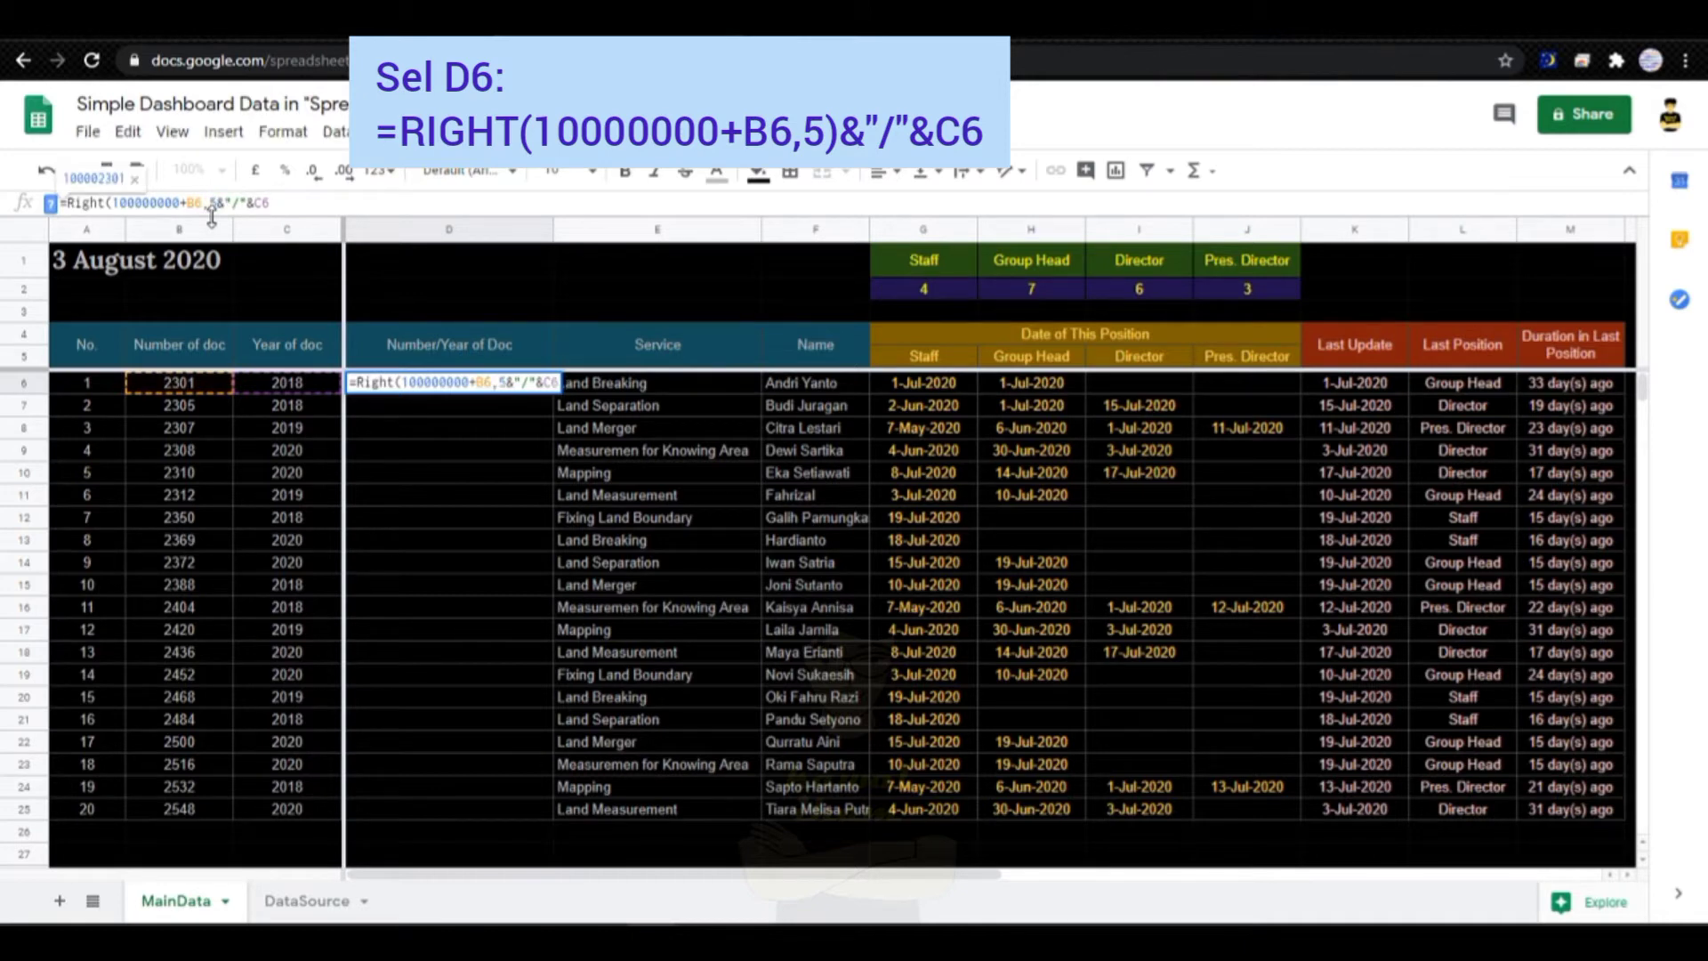
pyautogui.write(')')
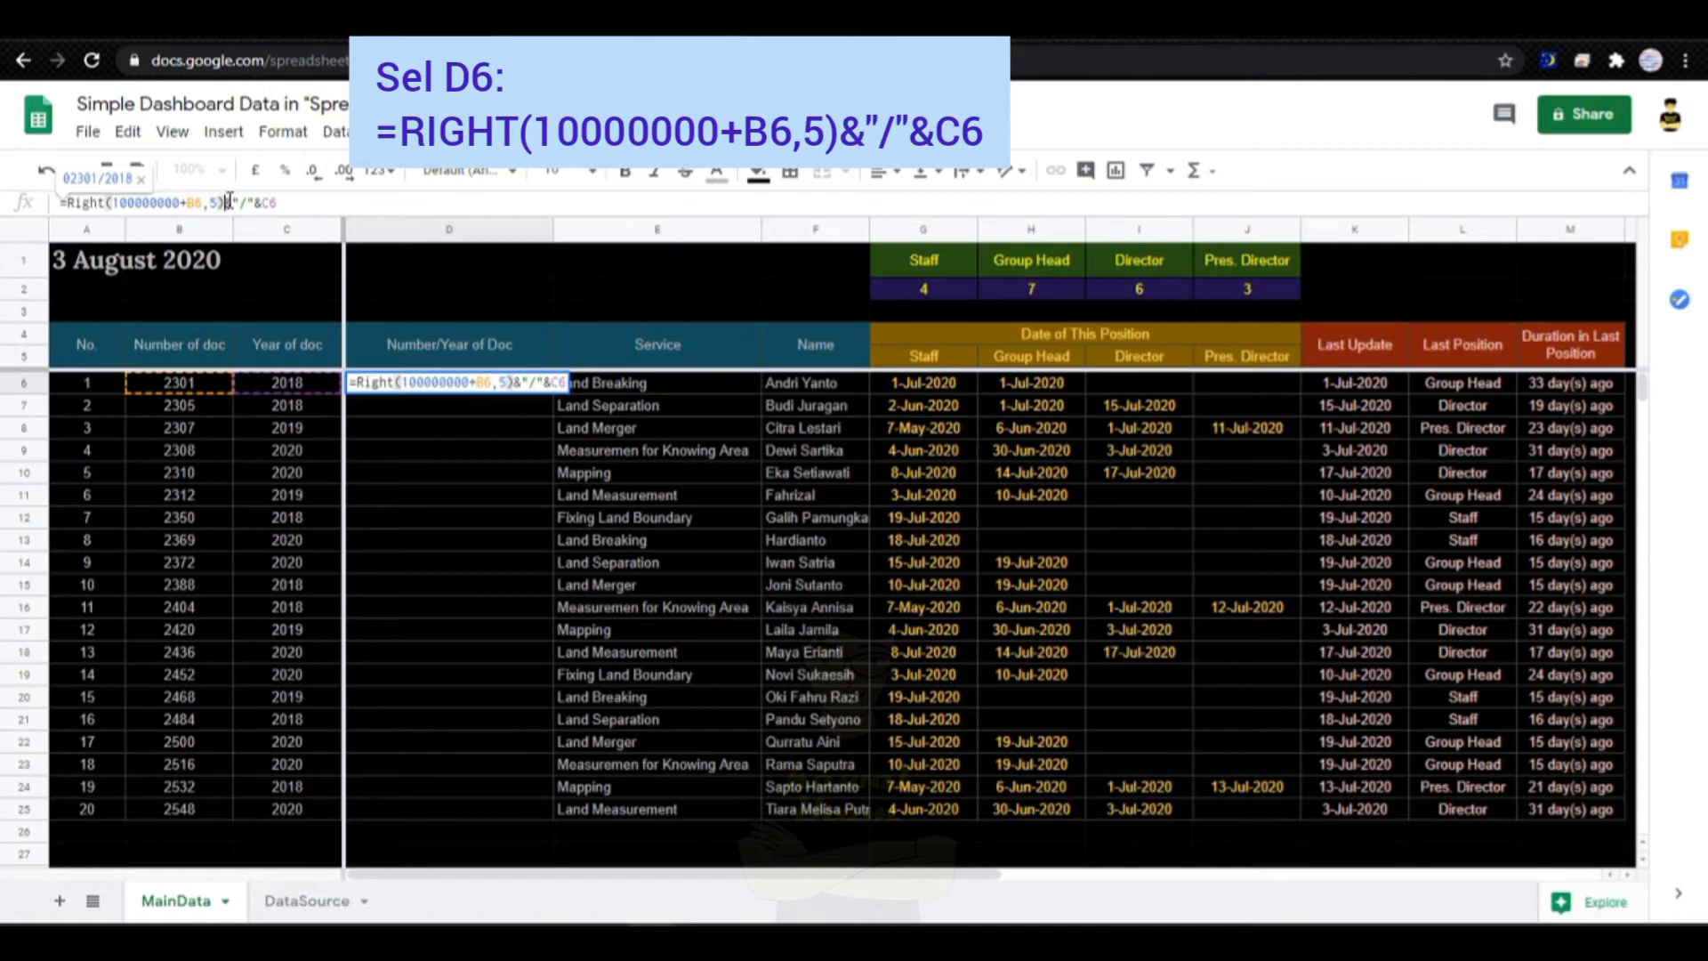
pyautogui.doubleClick(214, 203)
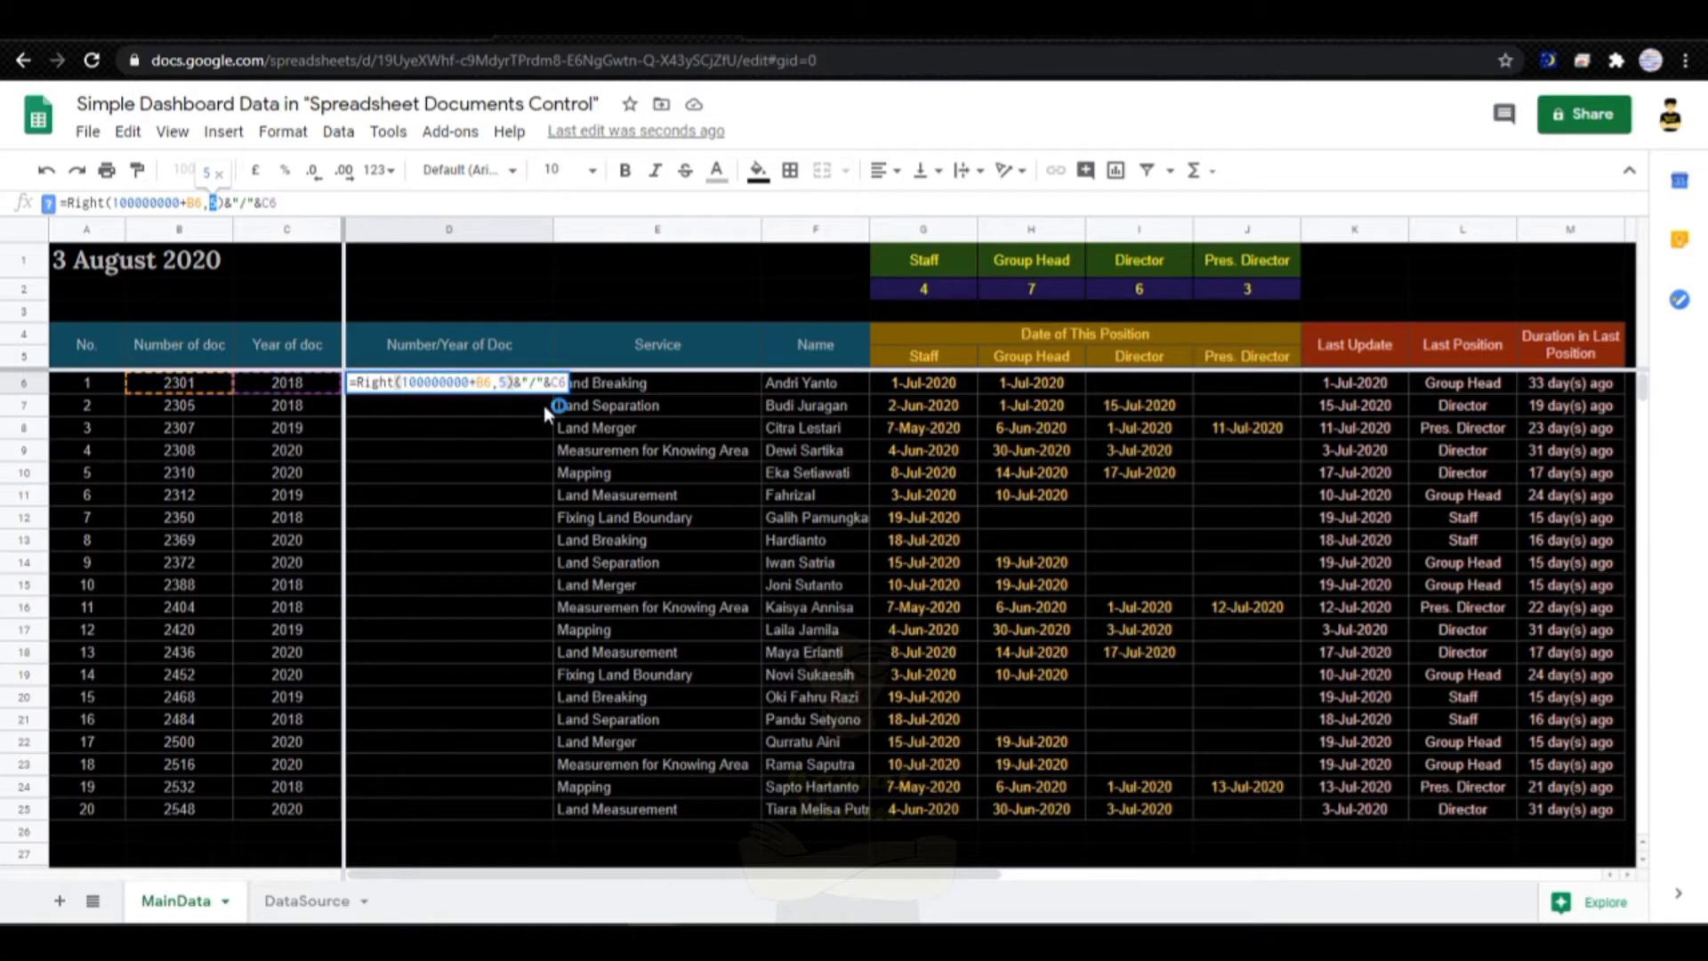
pyautogui.press('Return')
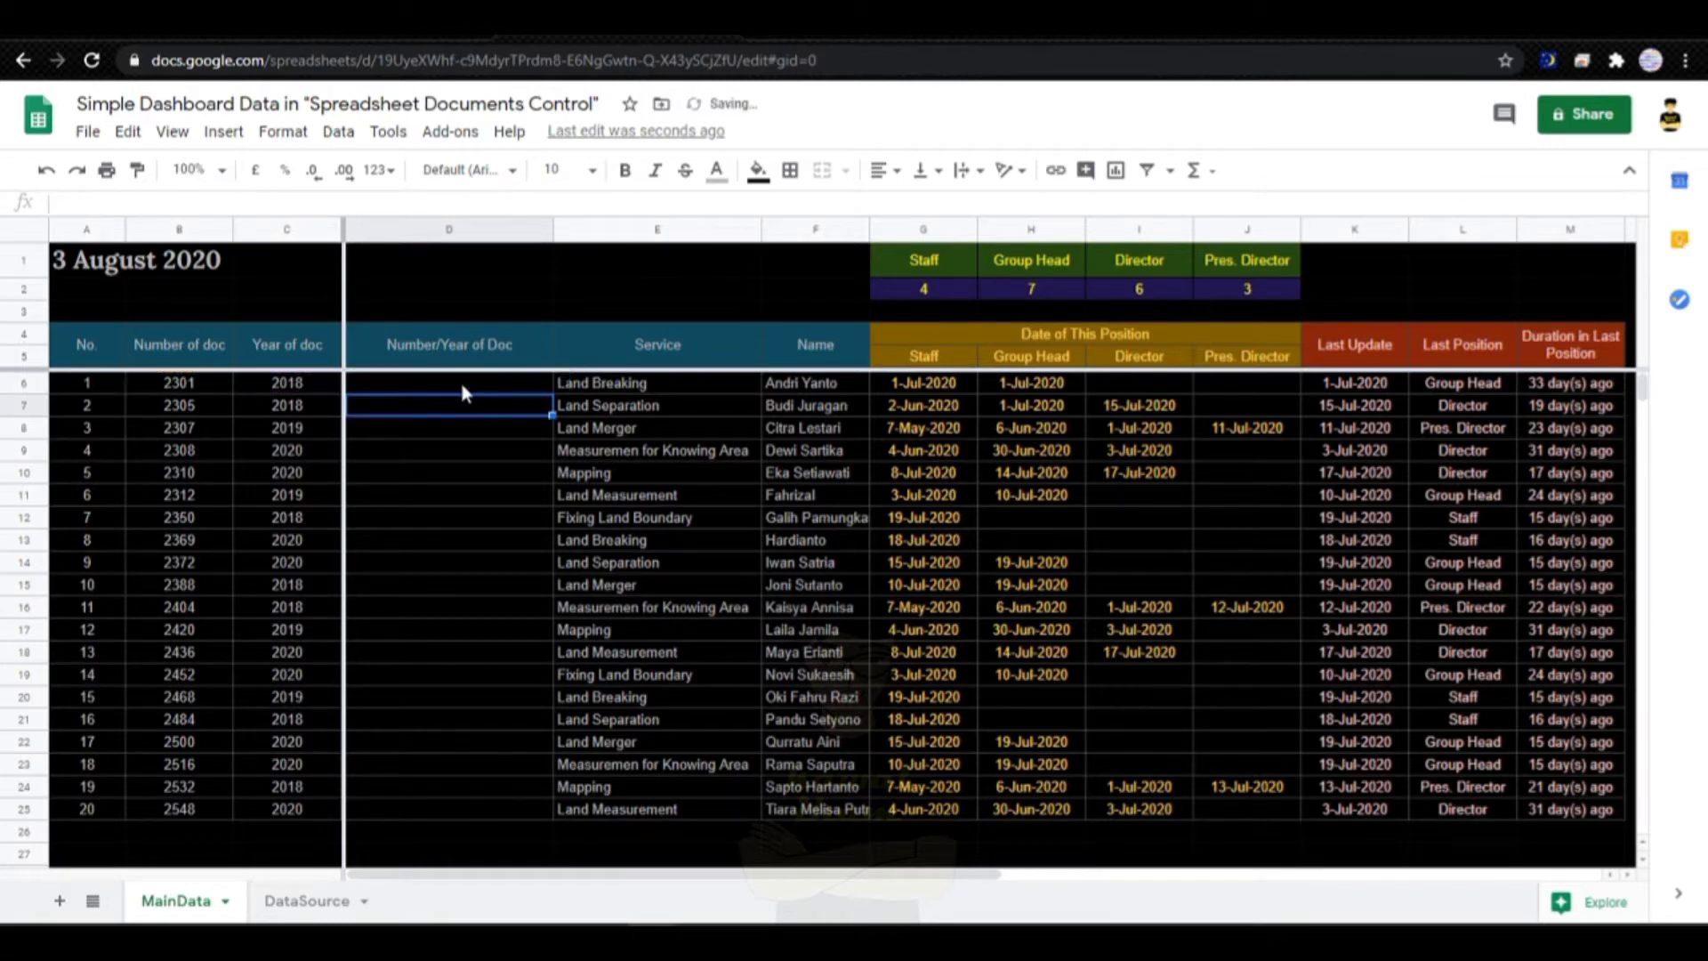
# Step: Fill the D6 formula down through D25 and spot-check several of the copied formulas in the column
pyautogui.click(458, 387)
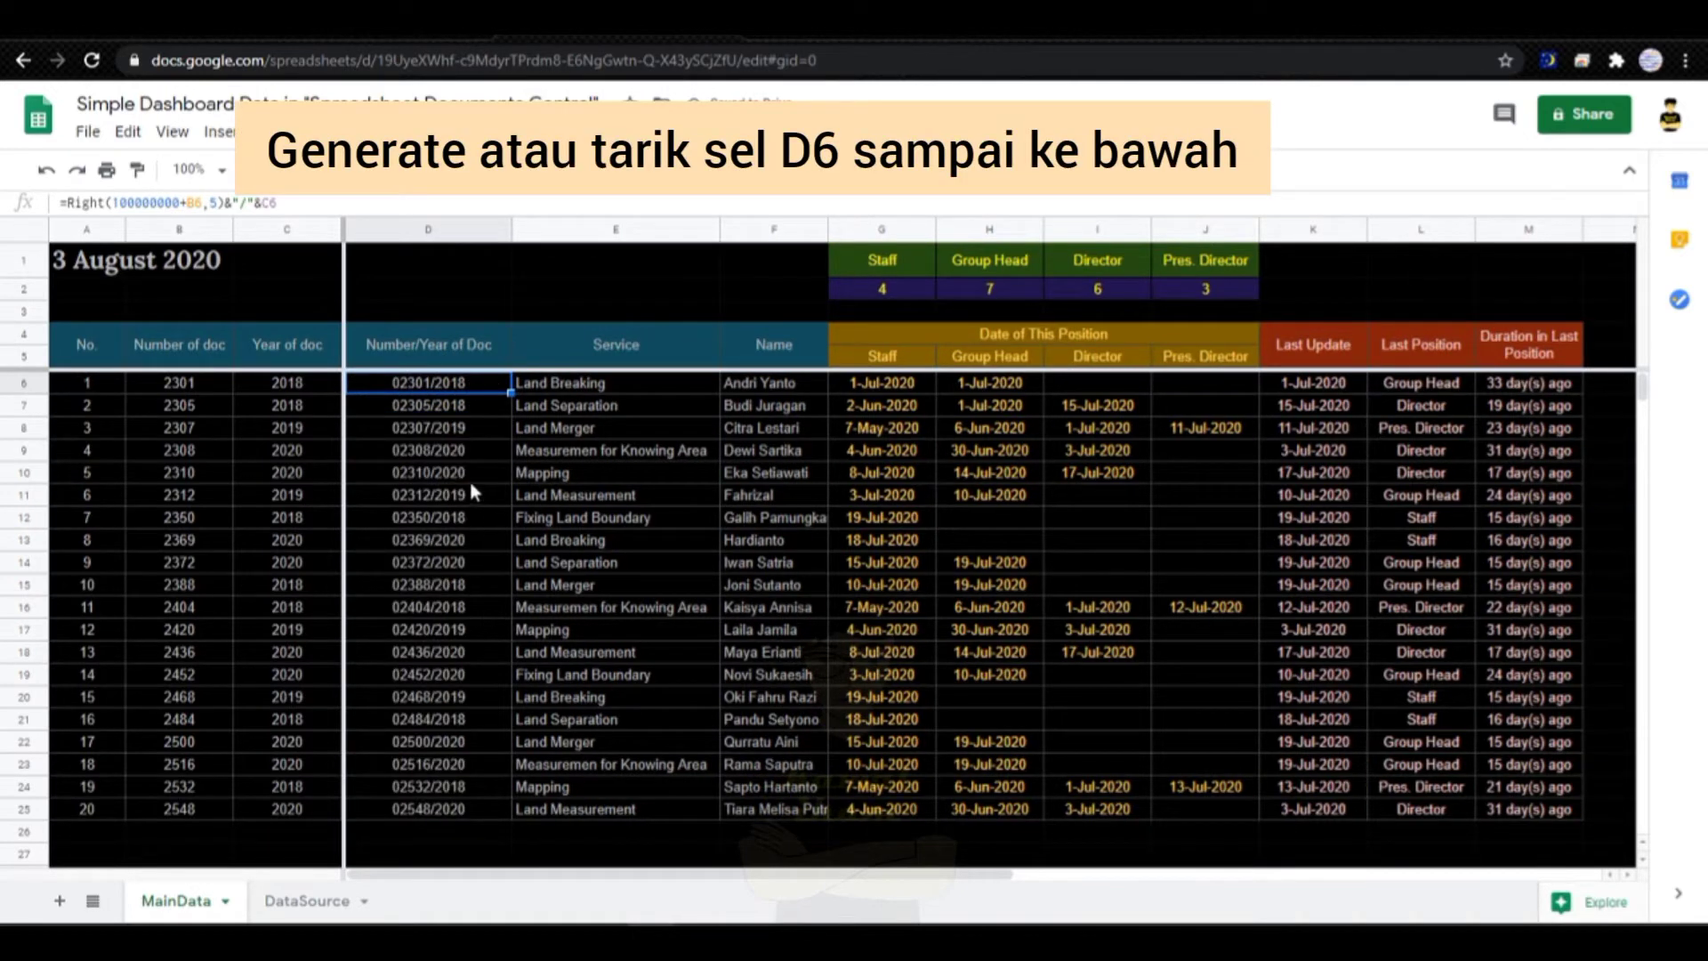
pyautogui.click(475, 541)
pyautogui.click(480, 433)
pyautogui.click(495, 387)
pyautogui.click(459, 783)
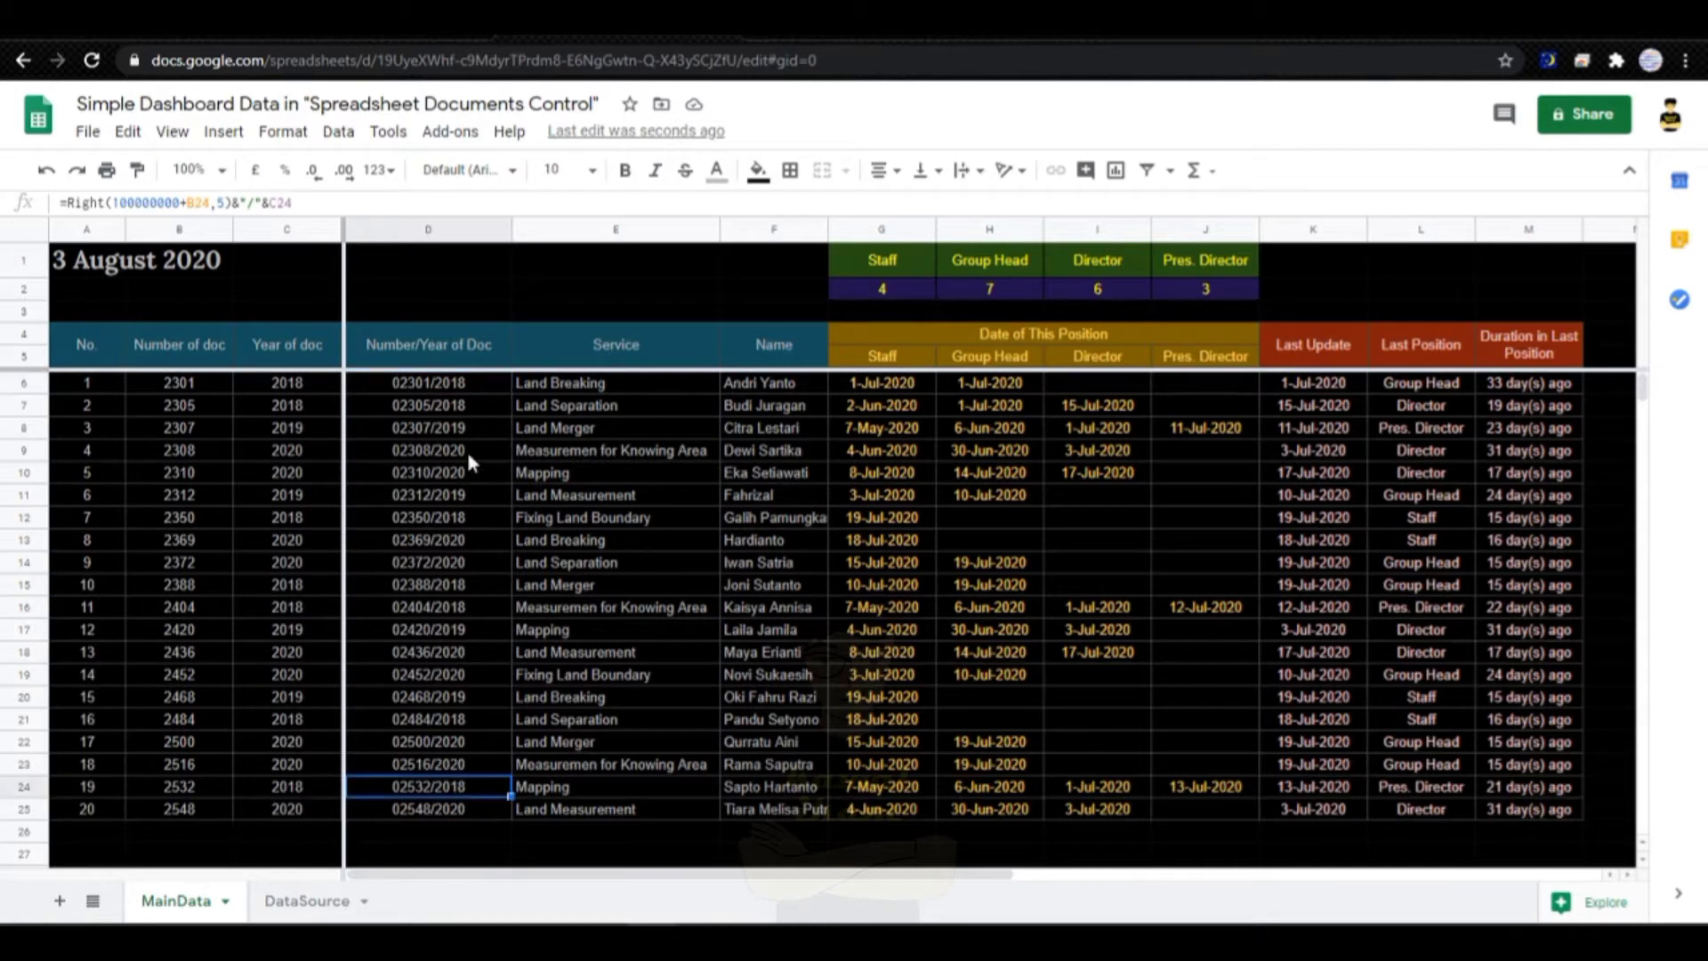
pyautogui.click(486, 390)
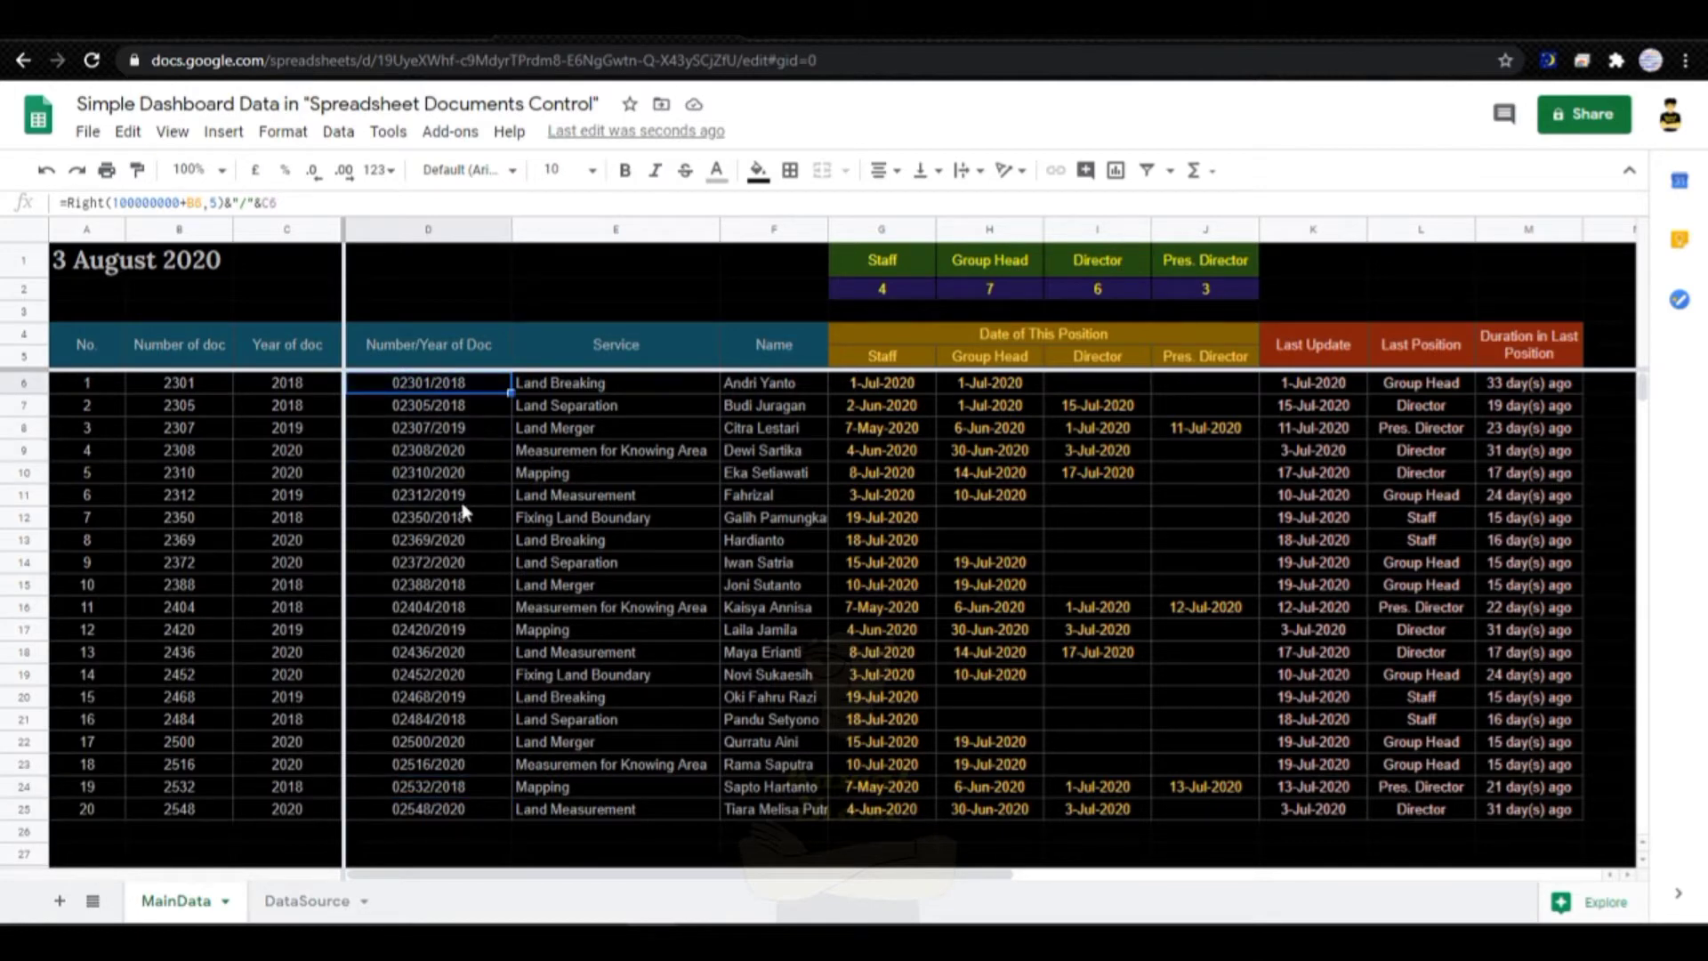
# Step: Add a new sheet after MainData and rename it Doc INFO
pyautogui.click(60, 905)
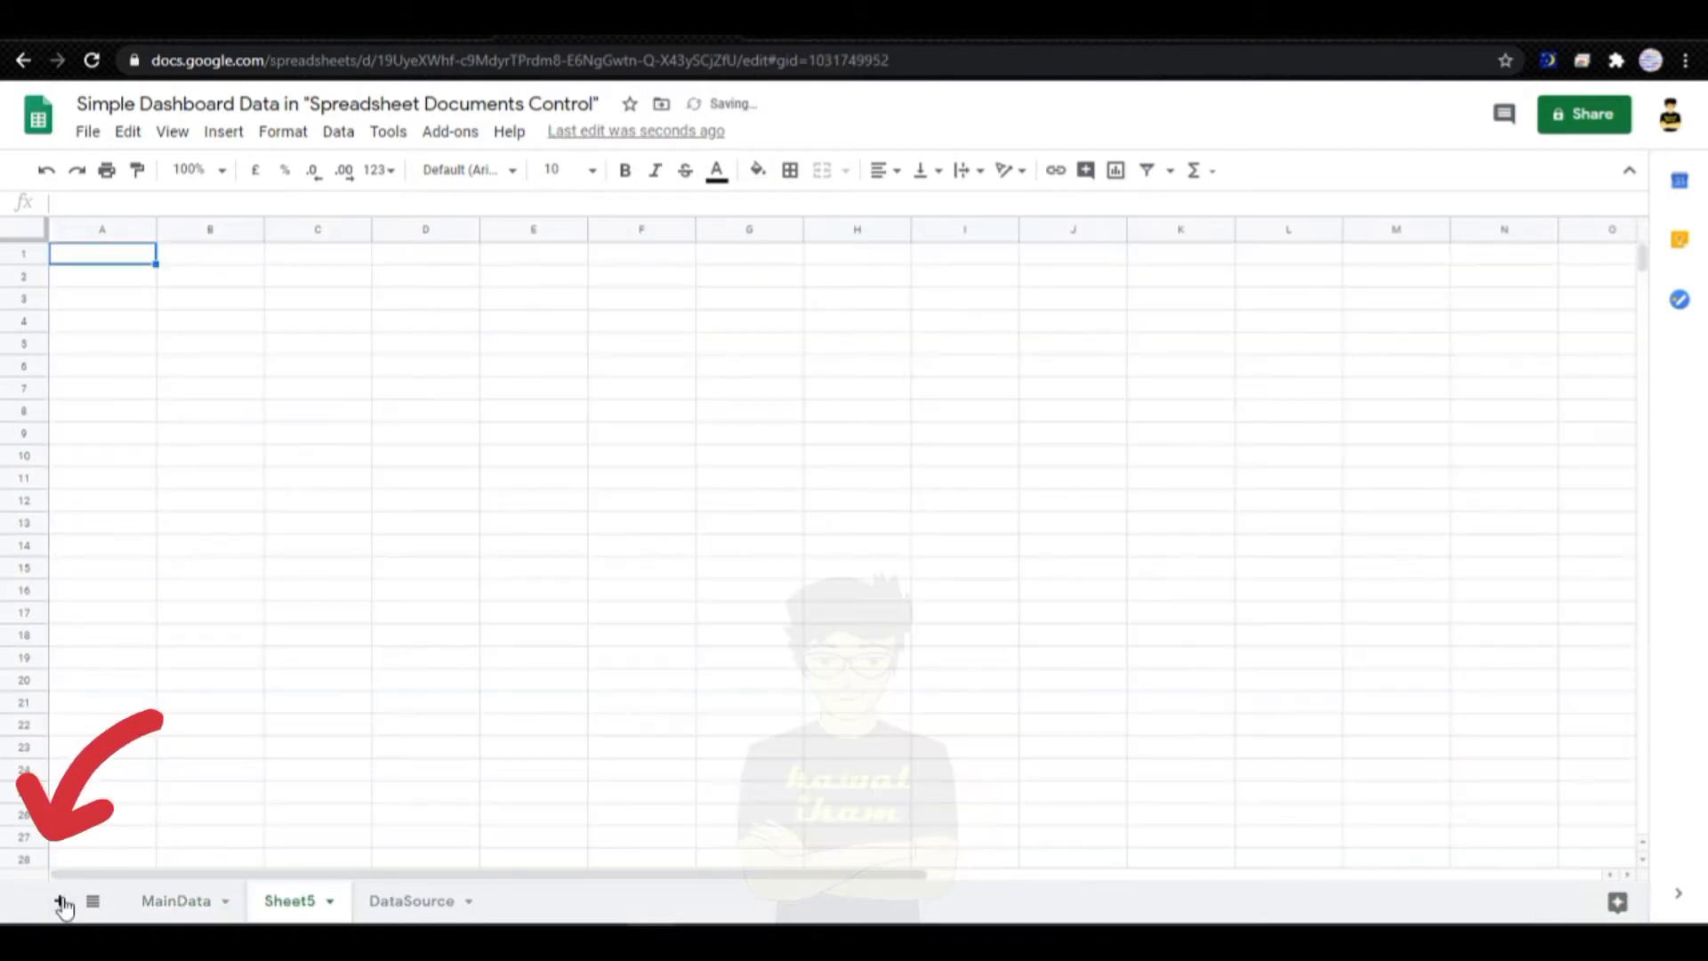
pyautogui.doubleClick(285, 901)
pyautogui.write('Doc INFO')
pyautogui.click(497, 783)
pyautogui.click(135, 278)
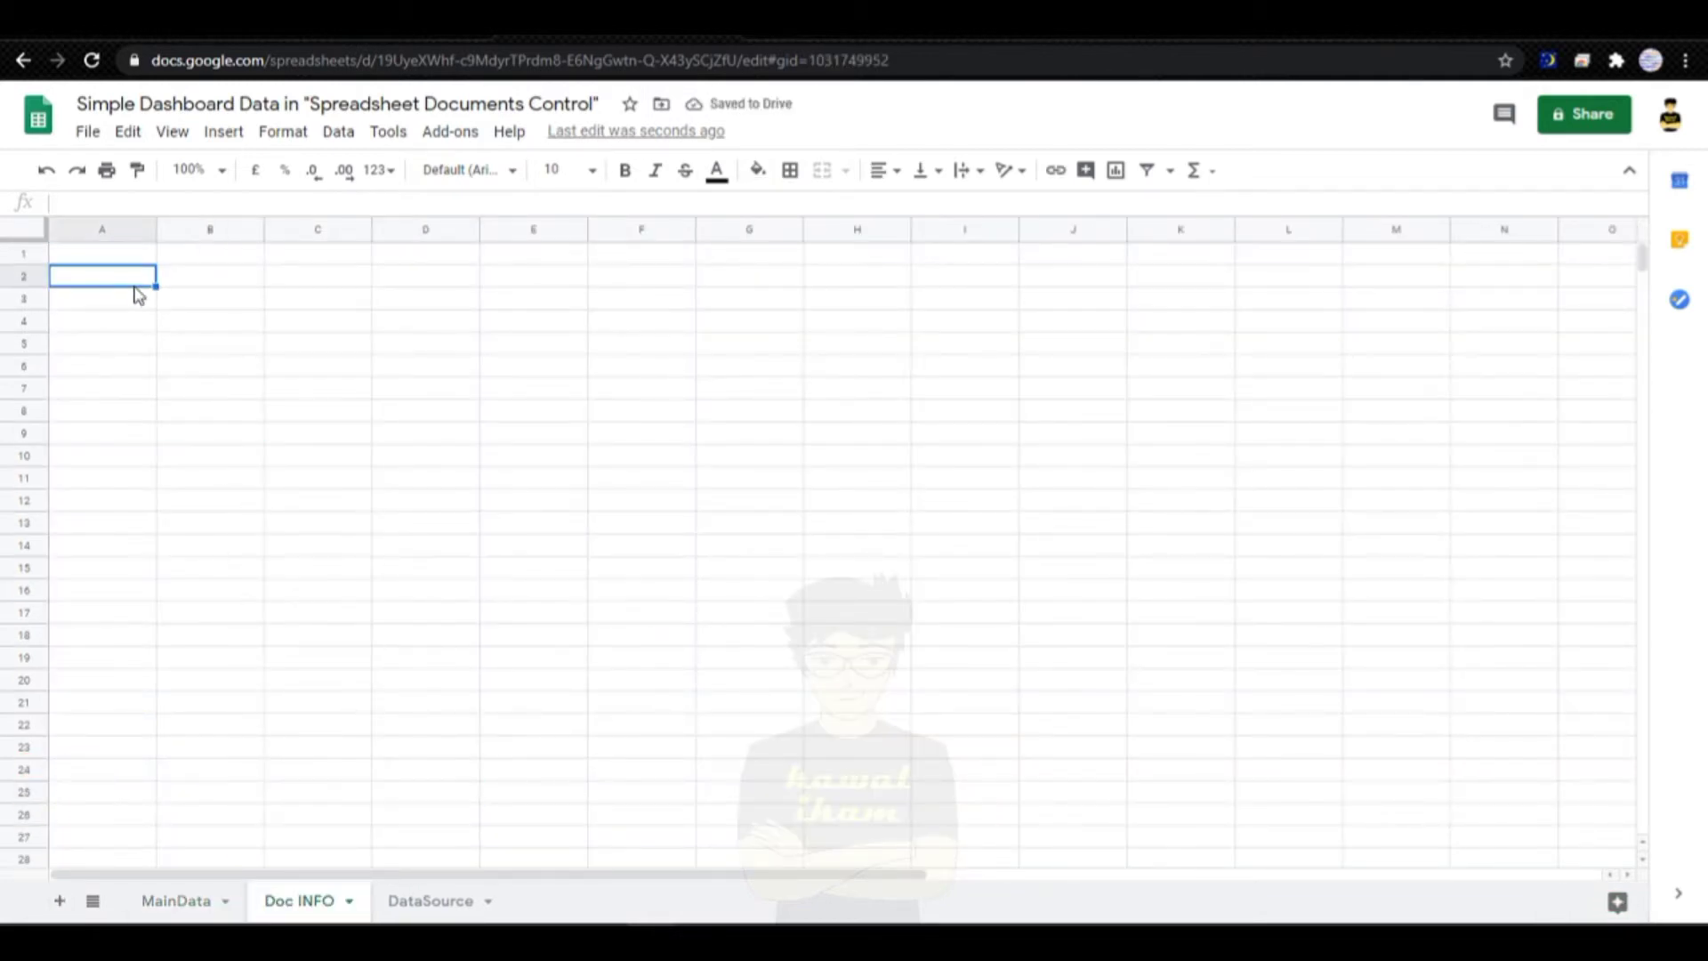
# Step: Enter the headings Document in B2, Number in B3 and Year in C3
pyautogui.click(198, 282)
pyautogui.write('Document')
pyautogui.press('Return')
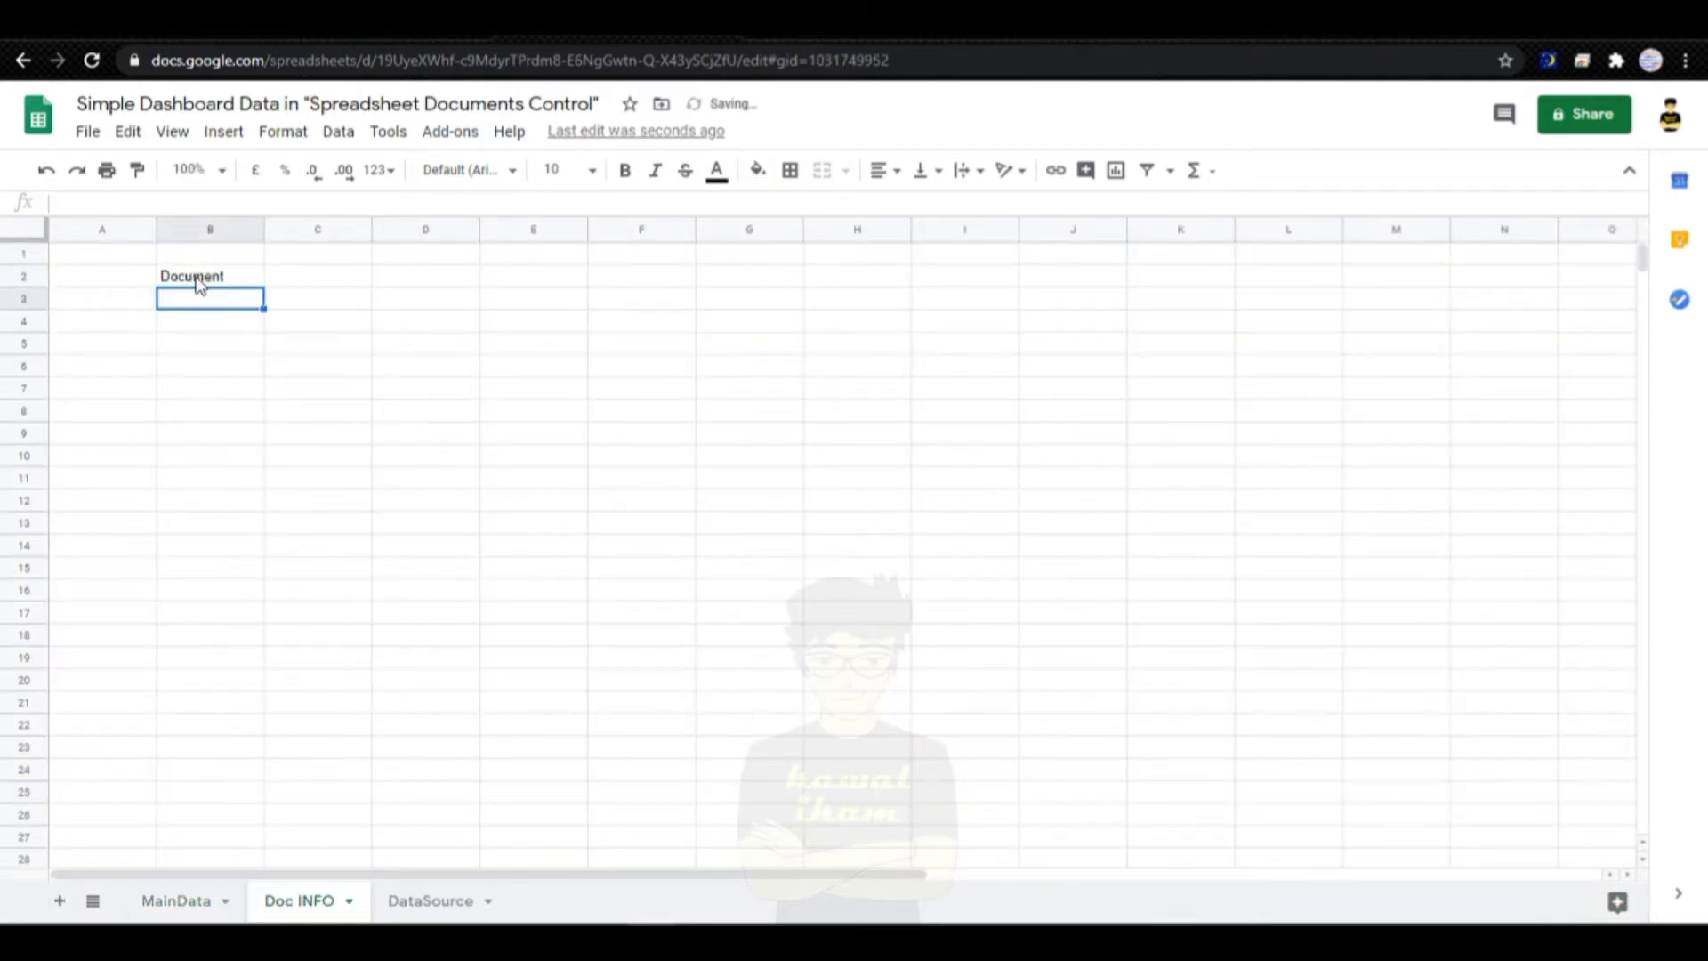
pyautogui.write('Number')
pyautogui.press('Tab')
pyautogui.write('Year')
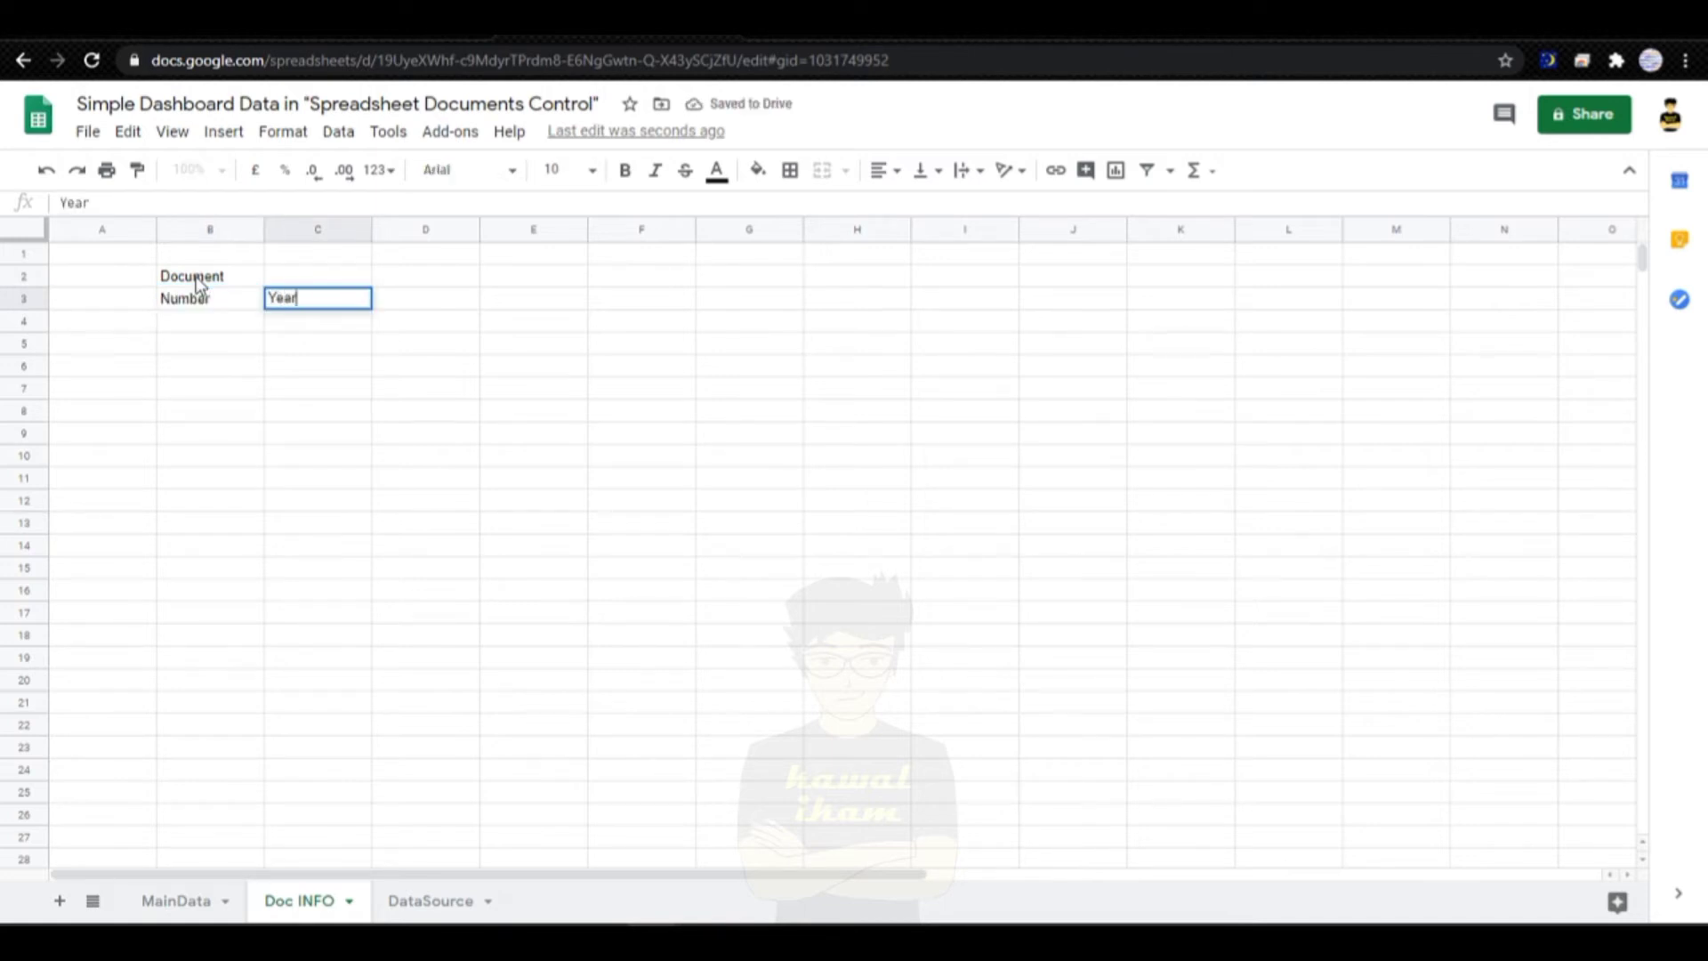
pyautogui.press('Tab')
# Step: Enter the heading Result: in B7, leaving rows 4 to 6 free for the entry area
pyautogui.press('Tab')
pyautogui.press('Down')
pyautogui.press('Down')
pyautogui.press('Left')
pyautogui.press('Left')
pyautogui.press('Left')
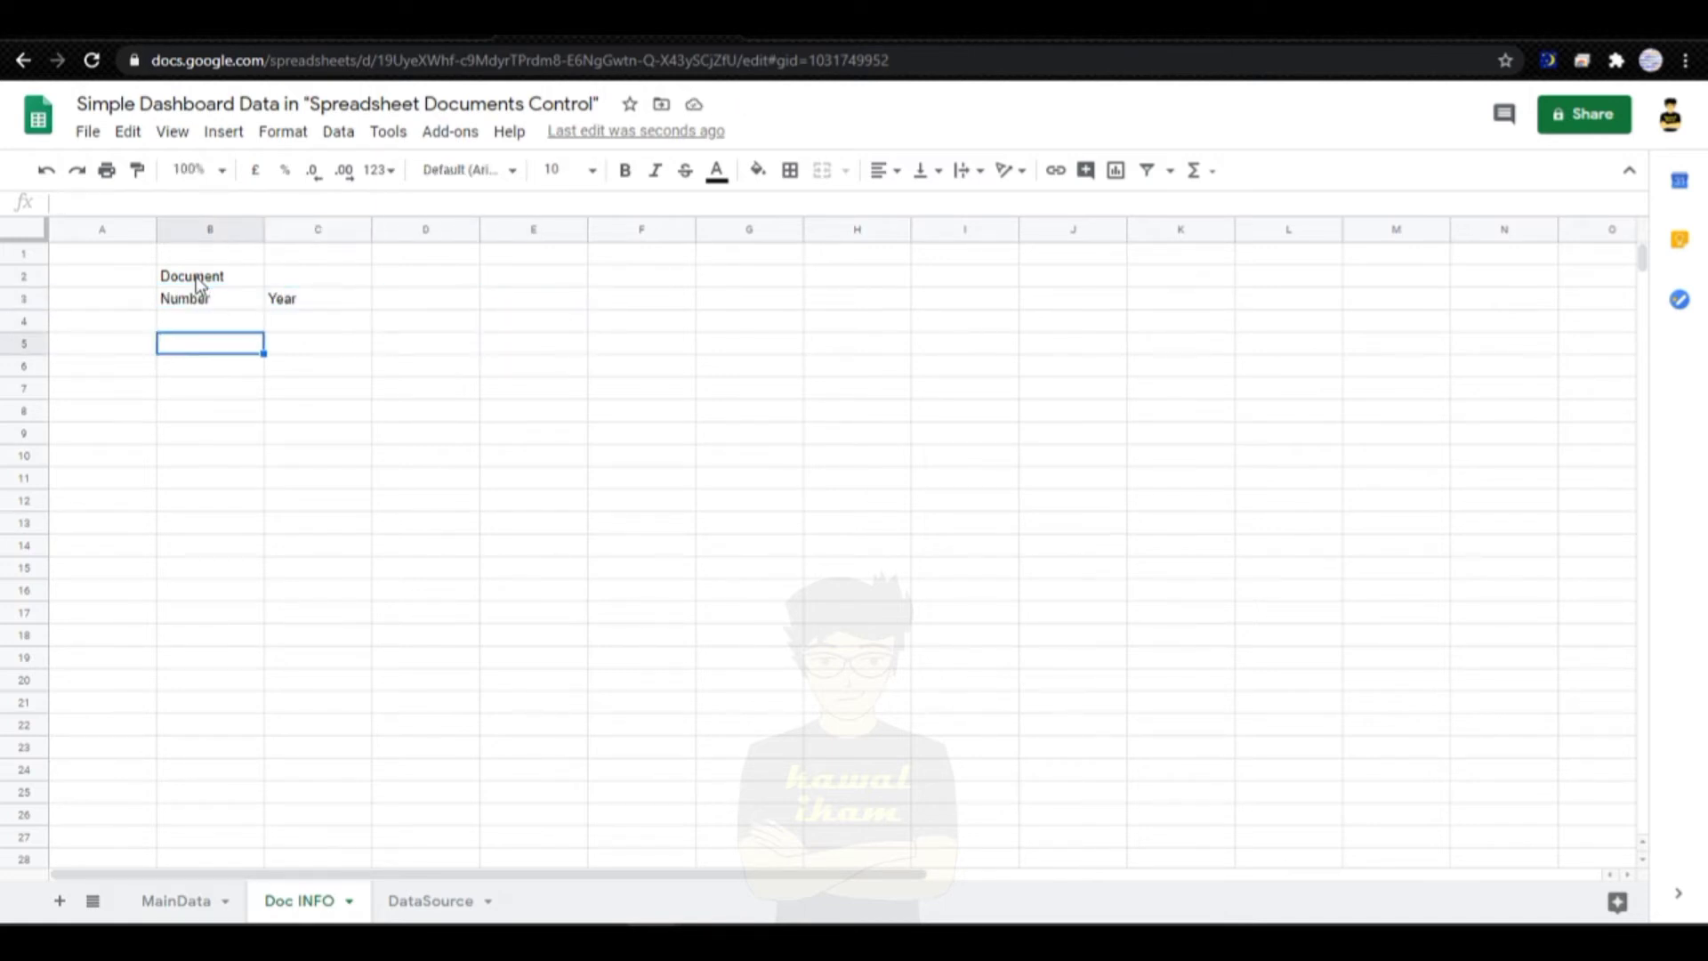
pyautogui.press('Down')
pyautogui.press('Down')
pyautogui.write('Result:')
pyautogui.press('Return')
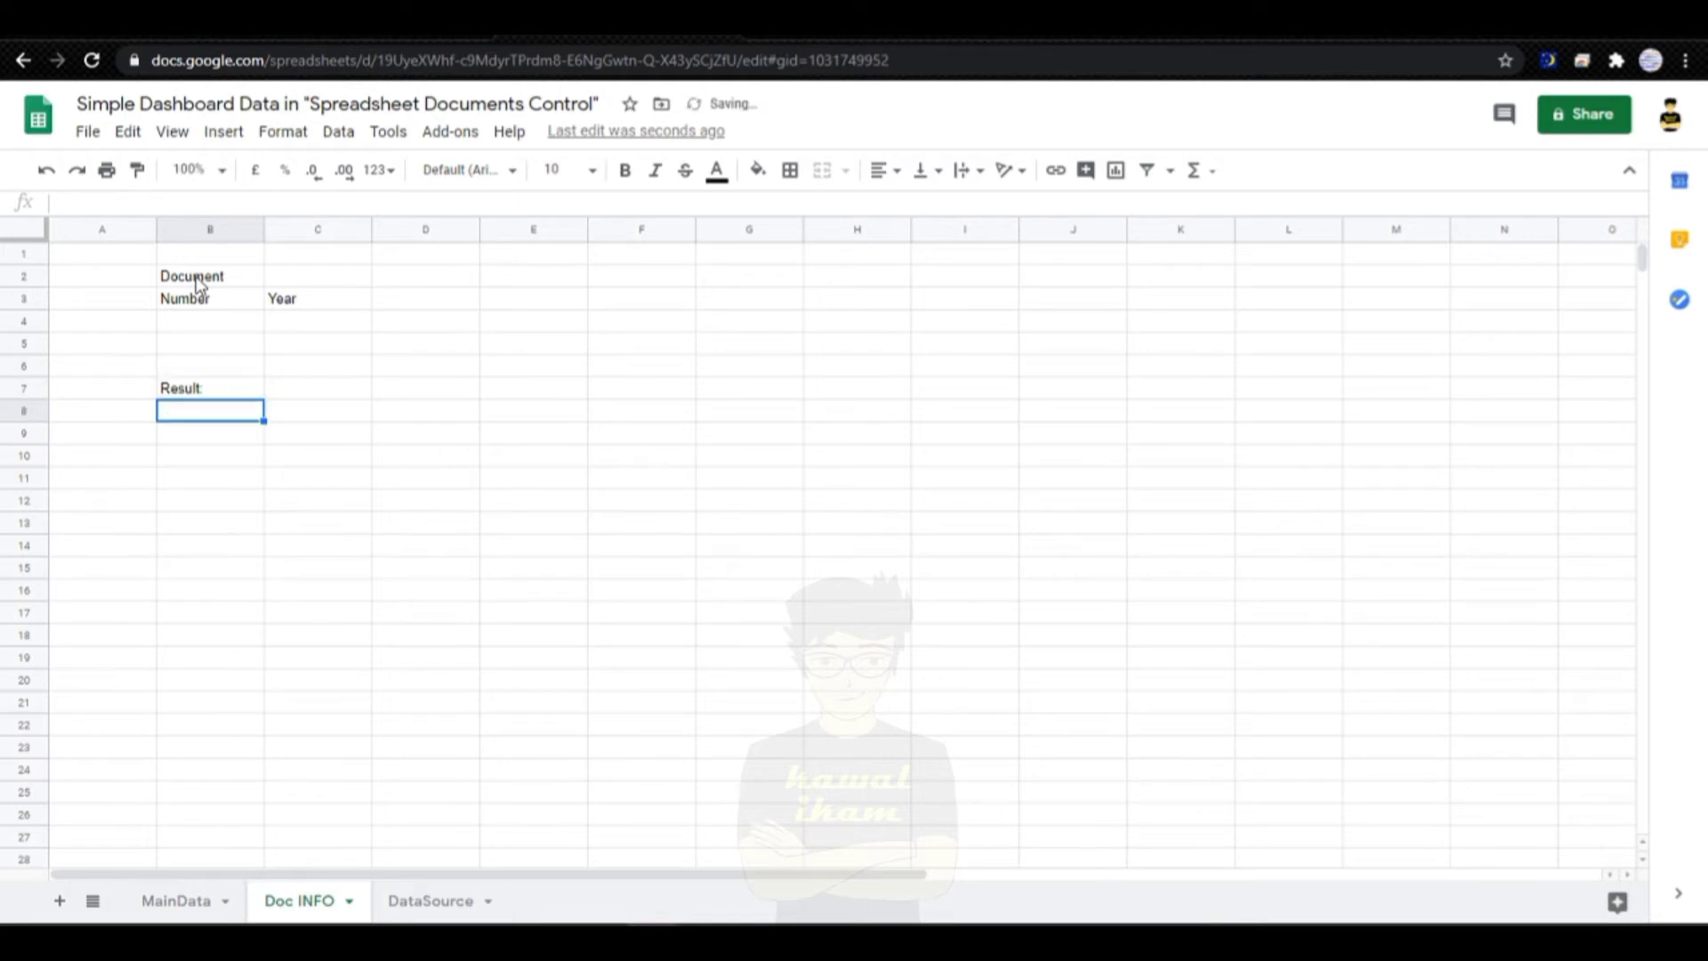
# Step: List the labels Number, Last Update, Last Position, Name and Service in cells B8 through B12
pyautogui.write('Number')
pyautogui.press('Return')
pyautogui.write('Last Update')
pyautogui.press('Return')
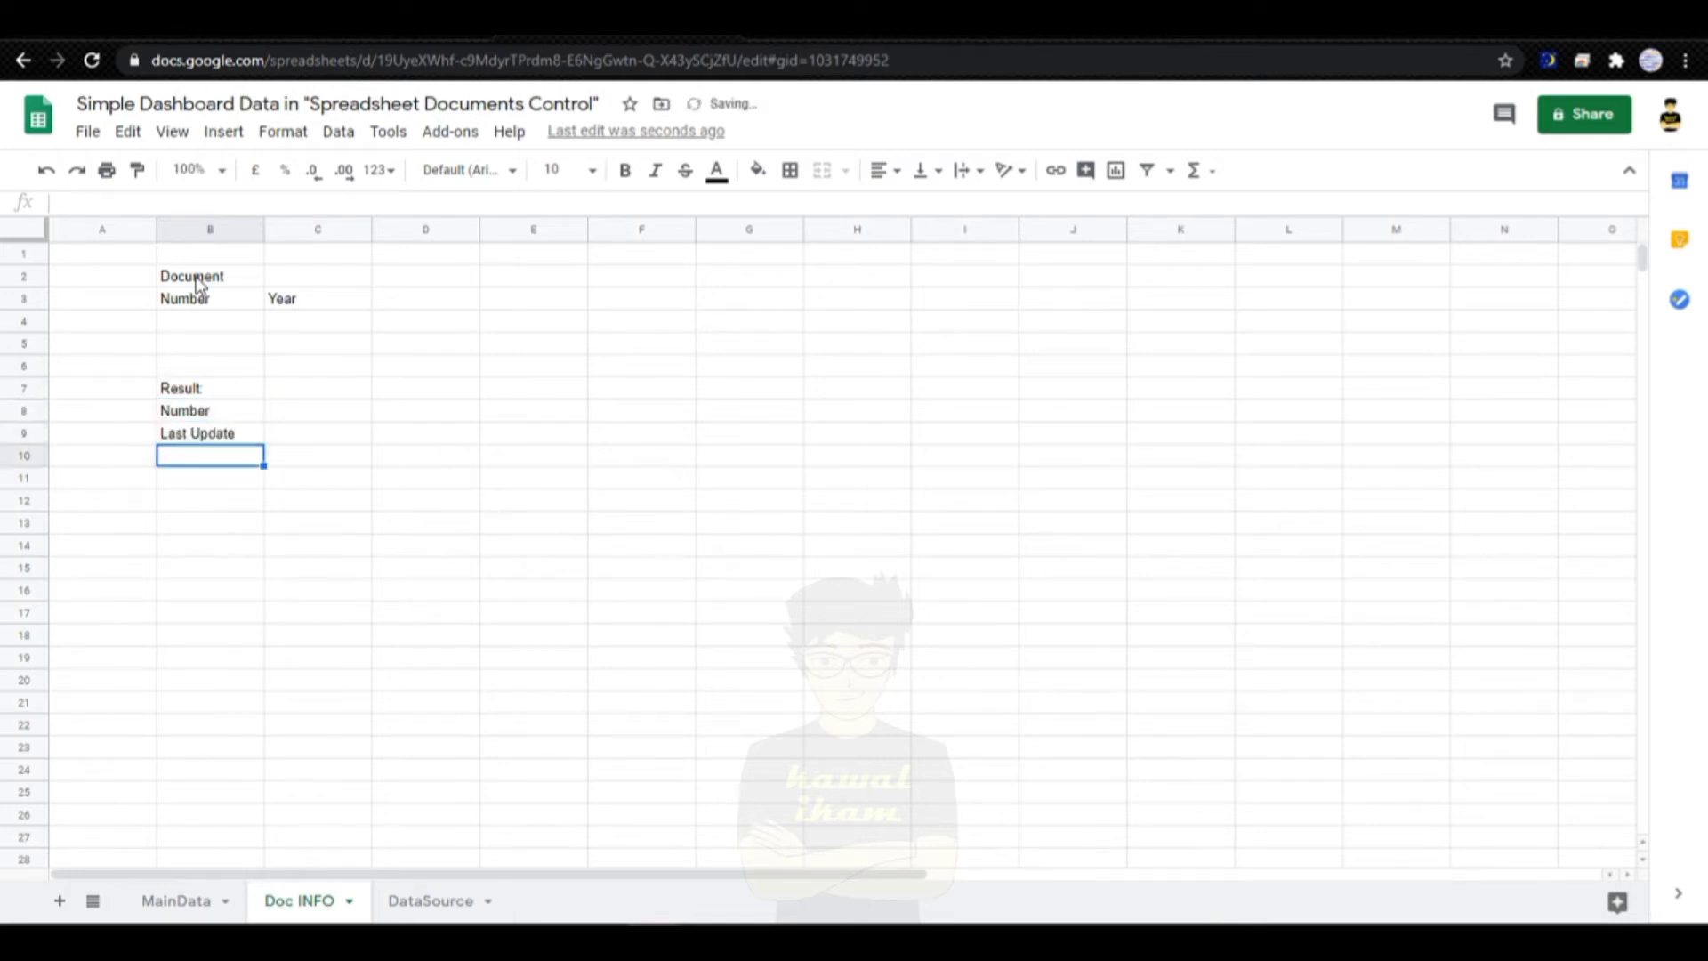
pyautogui.write('Last Position')
pyautogui.press('Return')
pyautogui.write('Name')
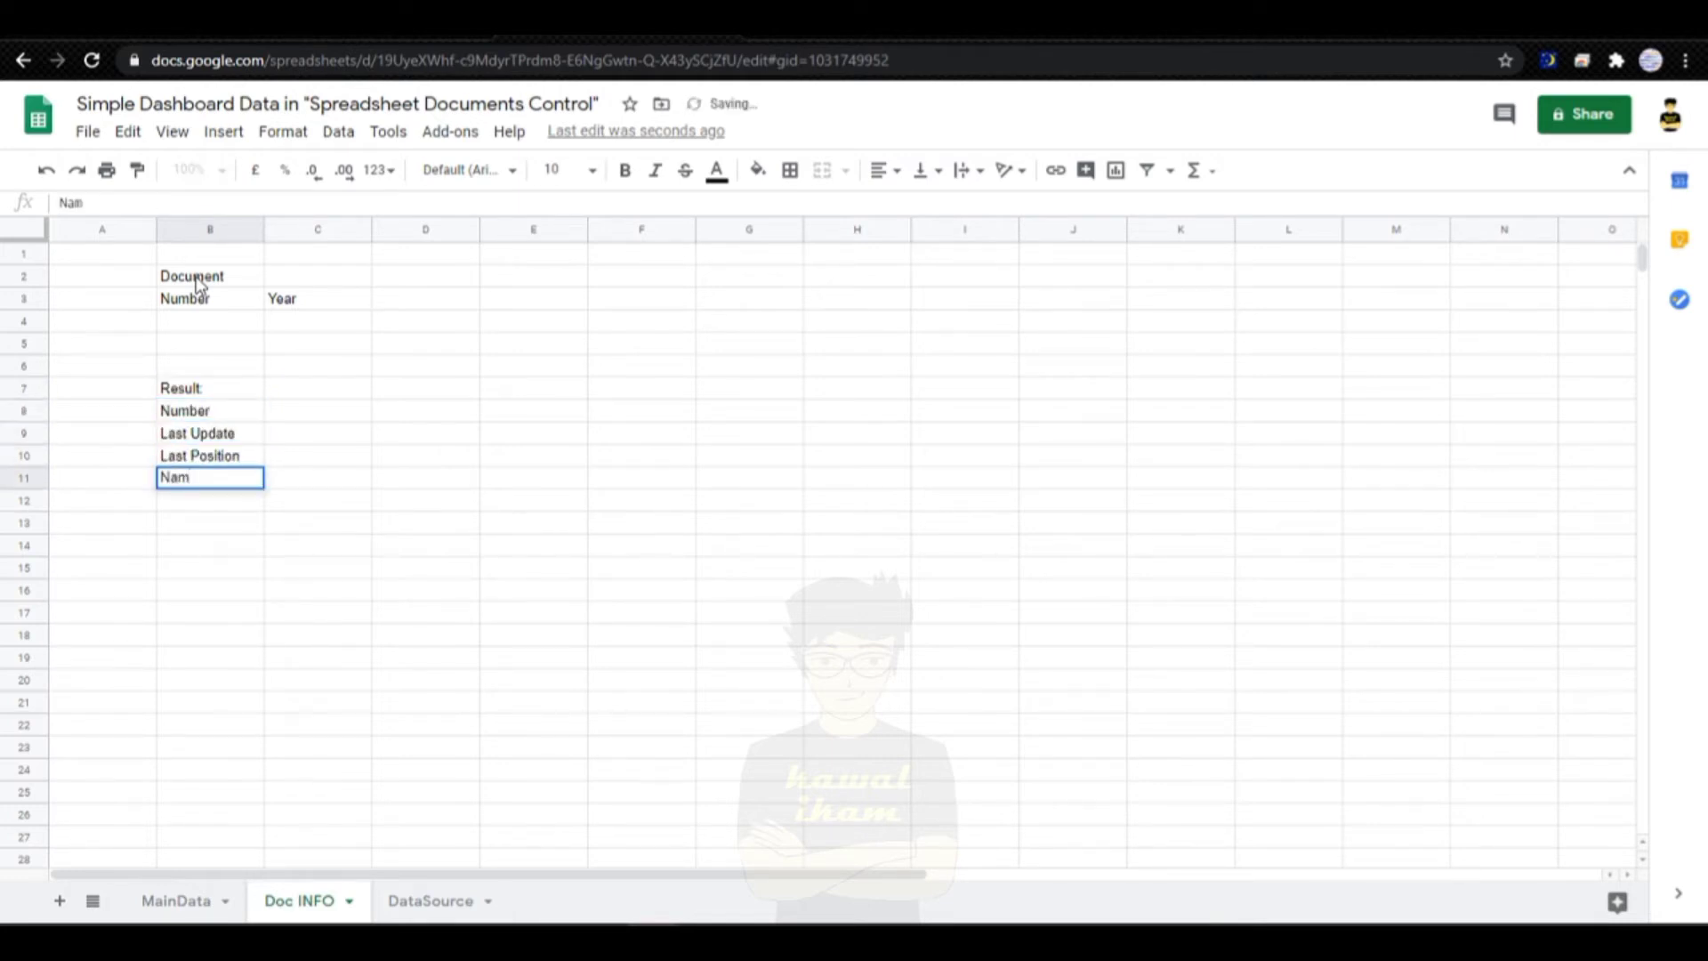
pyautogui.press('Return')
pyautogui.write('Service')
pyautogui.press('Return')
# Step: Put a colon beside each result label in cells C8 through C12
pyautogui.click(214, 389)
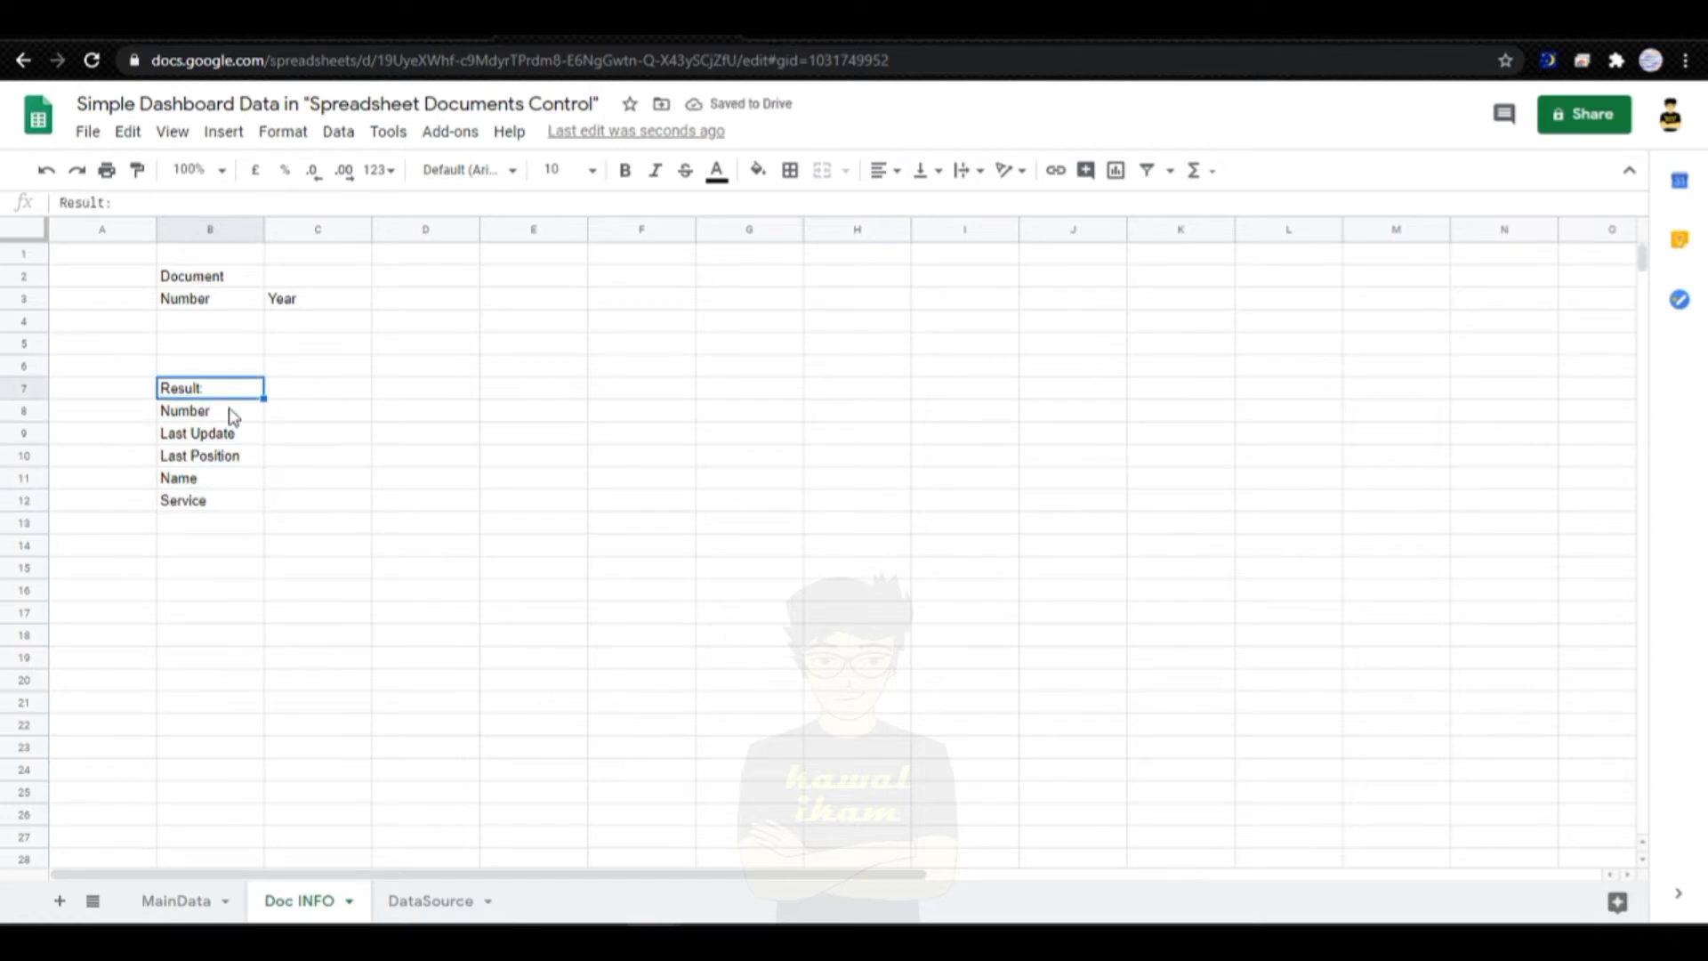
pyautogui.moveTo(229, 412); pyautogui.dragTo(236, 504)
pyautogui.click(302, 414)
pyautogui.click(302, 438)
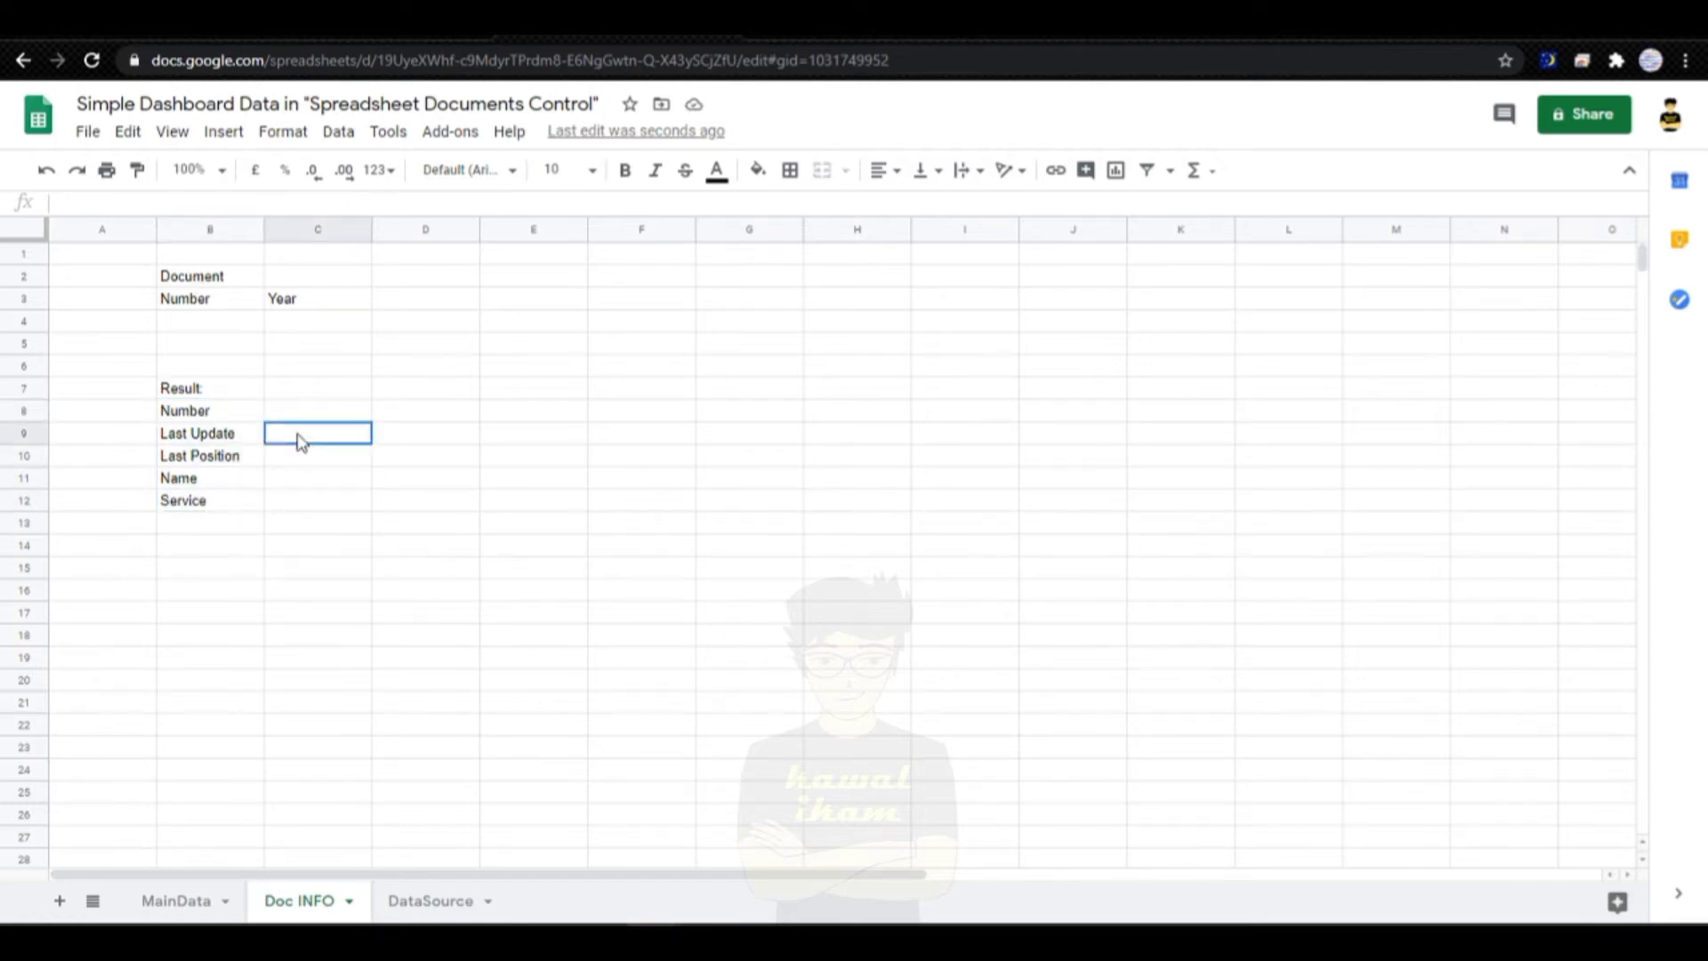
pyautogui.click(305, 418)
pyautogui.write('=')
pyautogui.moveTo(371, 423); pyautogui.dragTo(371, 504)
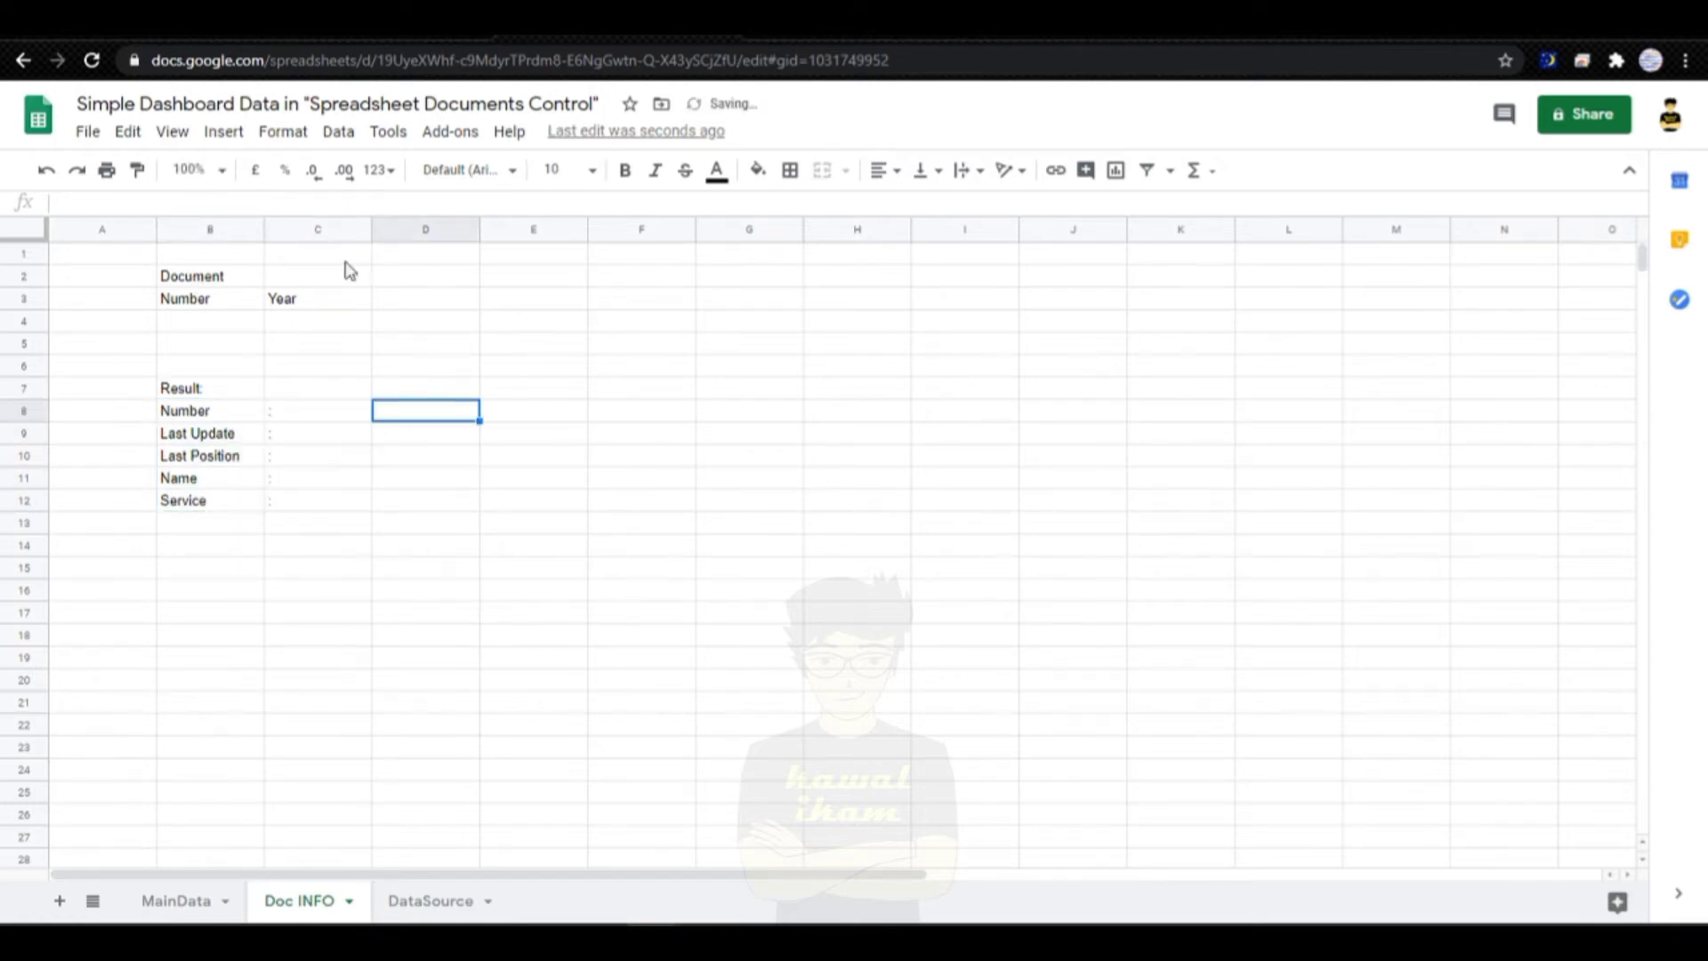
# Step: Narrow column C to about half its width
pyautogui.moveTo(372, 229); pyautogui.dragTo(320, 229)
pyautogui.click(249, 277)
pyautogui.click(303, 322)
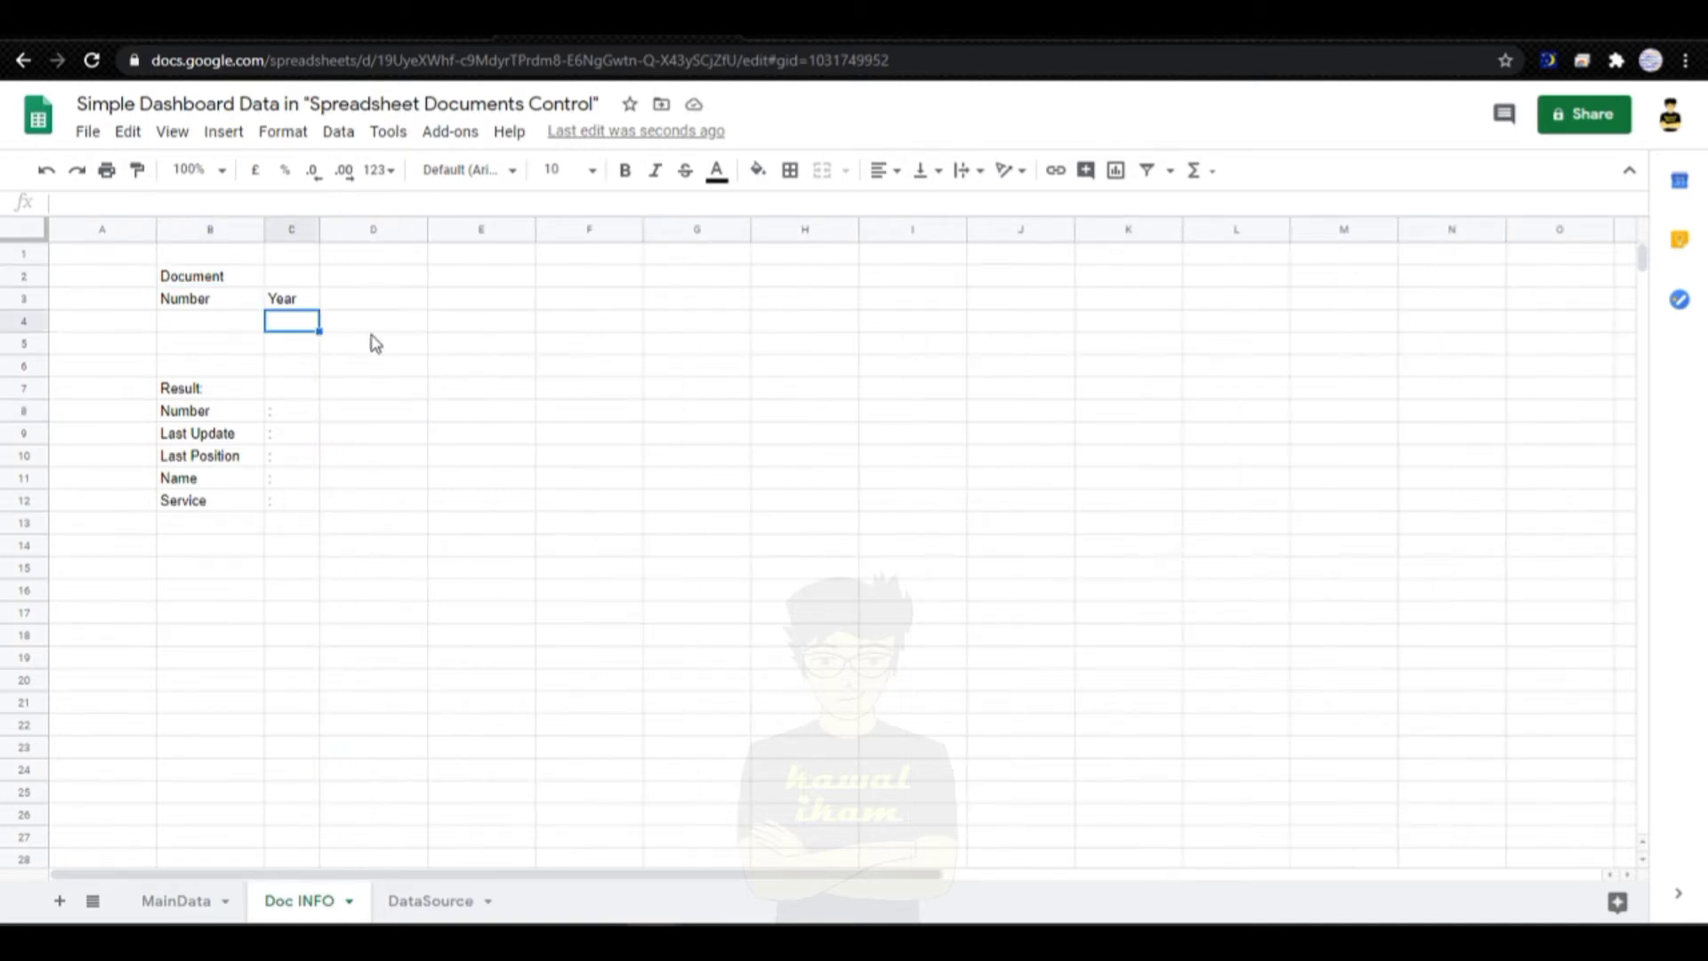
# Step: Fill the entry cells B4:C4 under Number and Year with cyan
pyautogui.click(233, 325)
pyautogui.hotkey('shift', 'Right')
pyautogui.click(758, 170)
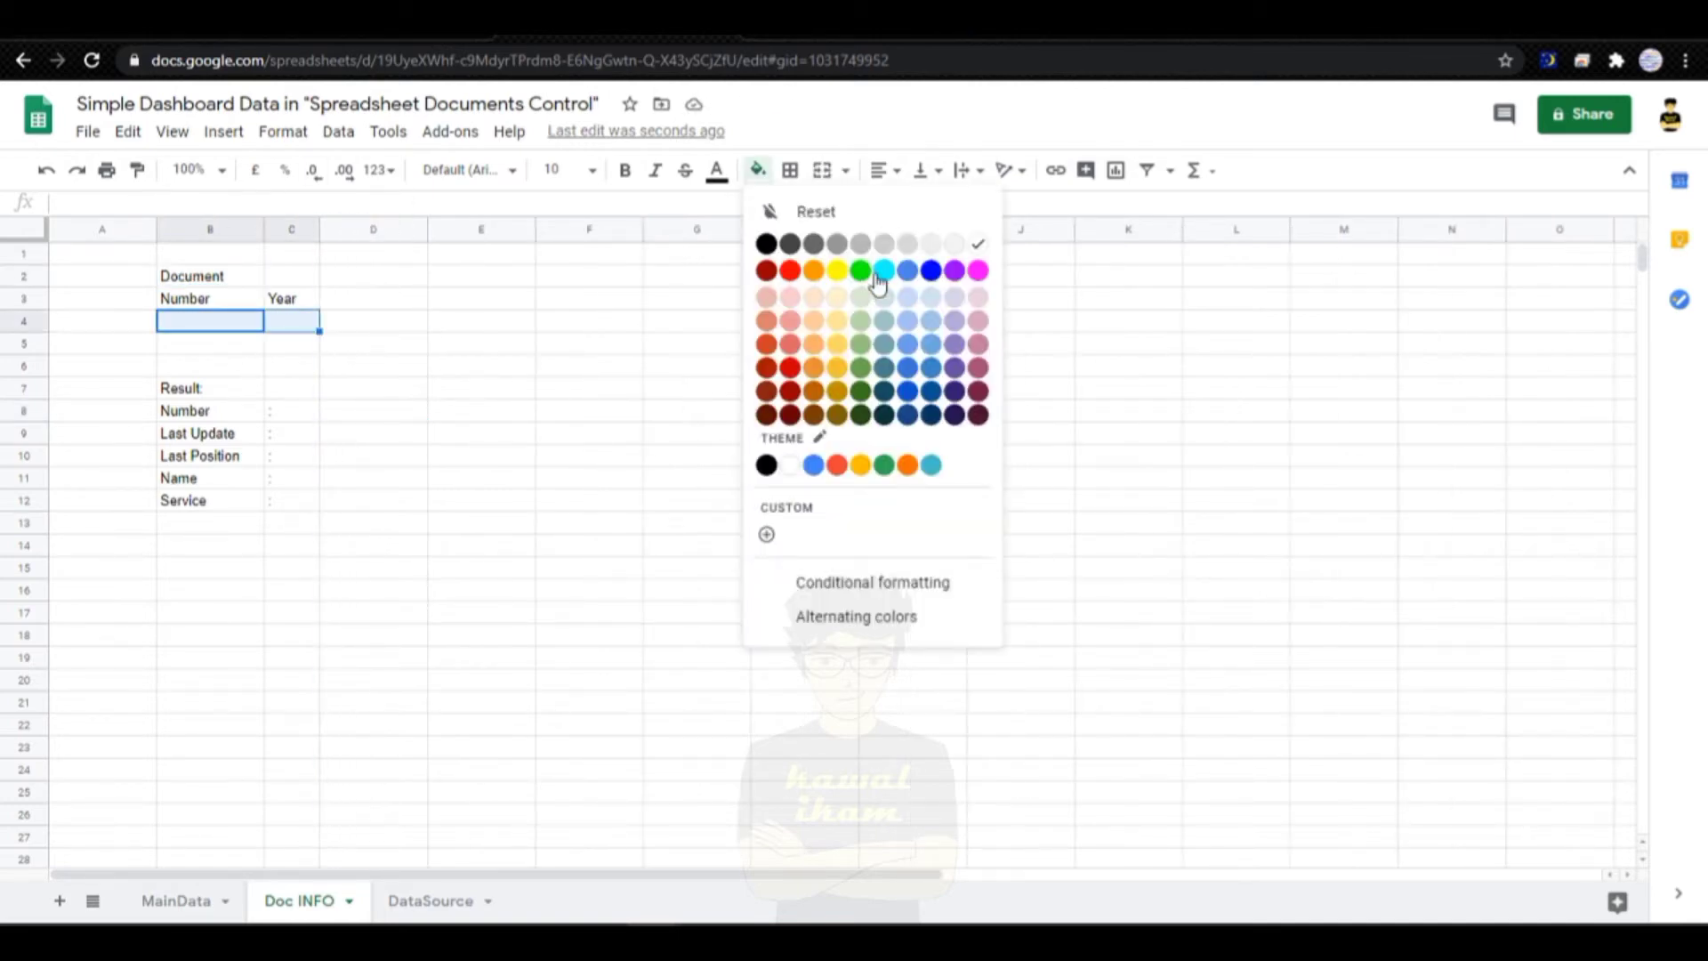
pyautogui.click(881, 271)
pyautogui.click(481, 365)
# Step: Fill the whole form area B1:E12 with dark gray
pyautogui.moveTo(210, 254); pyautogui.dragTo(532, 505)
pyautogui.click(758, 170)
pyautogui.click(793, 247)
# Step: Color the heading text in B2:C3 yellow and the result labels in B7:B12 cyan
pyautogui.click(186, 281)
pyautogui.moveTo(187, 278); pyautogui.dragTo(293, 301)
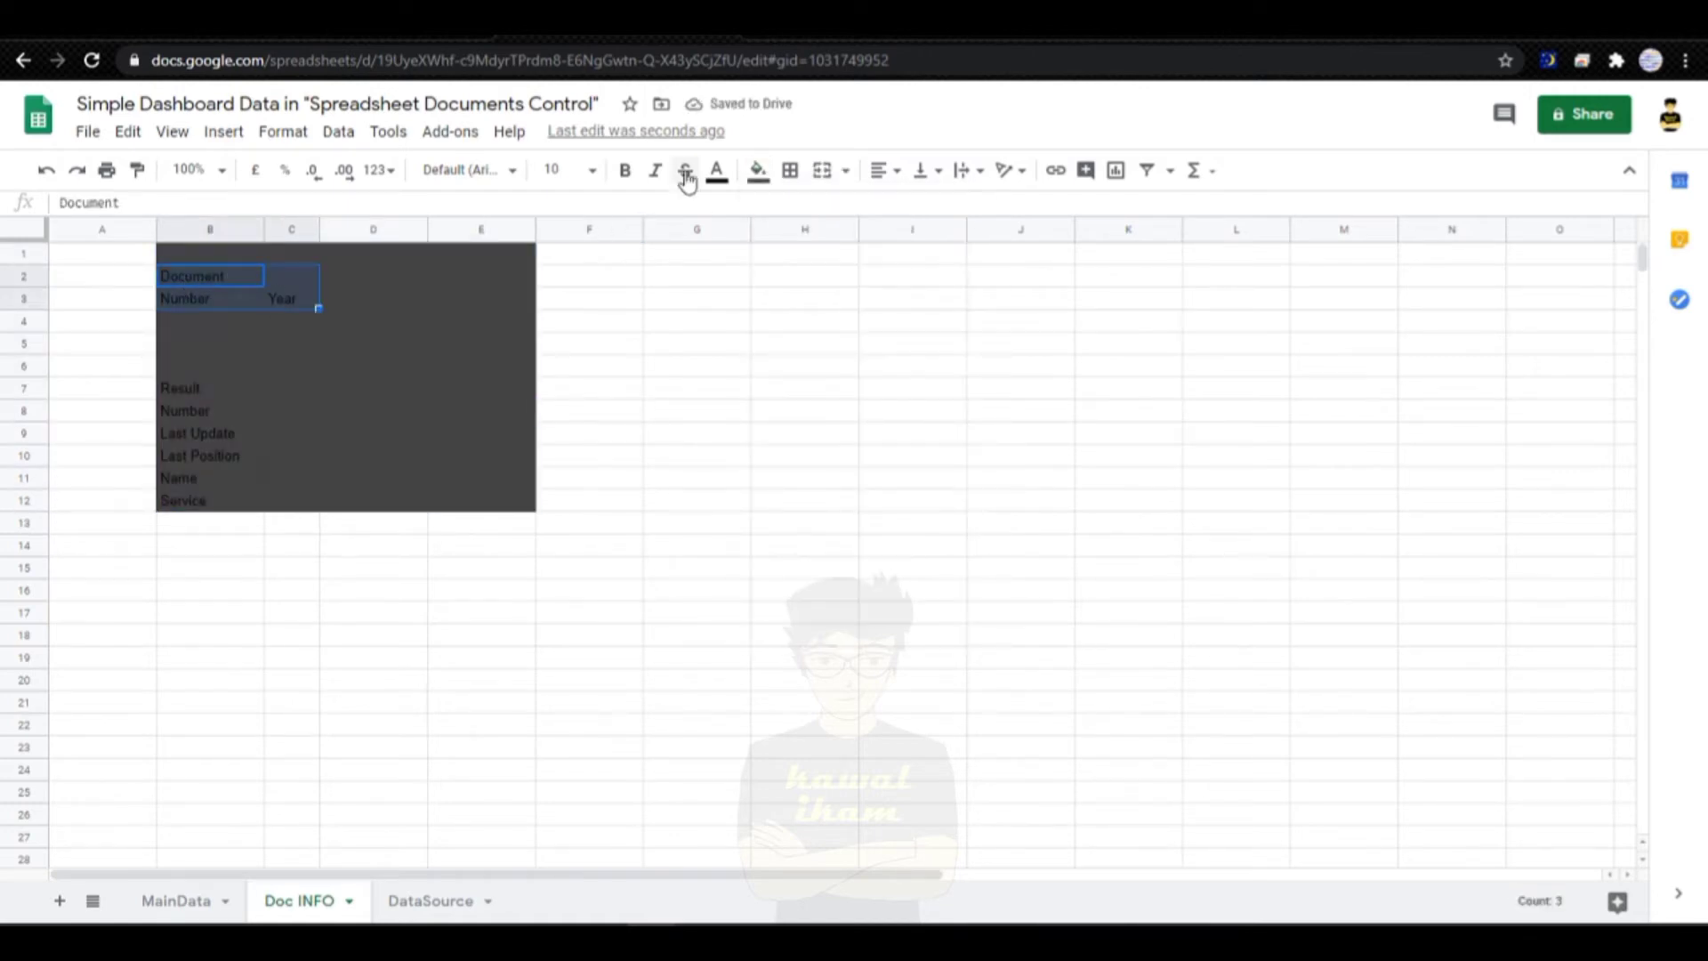
pyautogui.click(716, 170)
pyautogui.click(685, 264)
pyautogui.moveTo(192, 388); pyautogui.dragTo(204, 500)
pyautogui.click(839, 271)
pyautogui.click(480, 366)
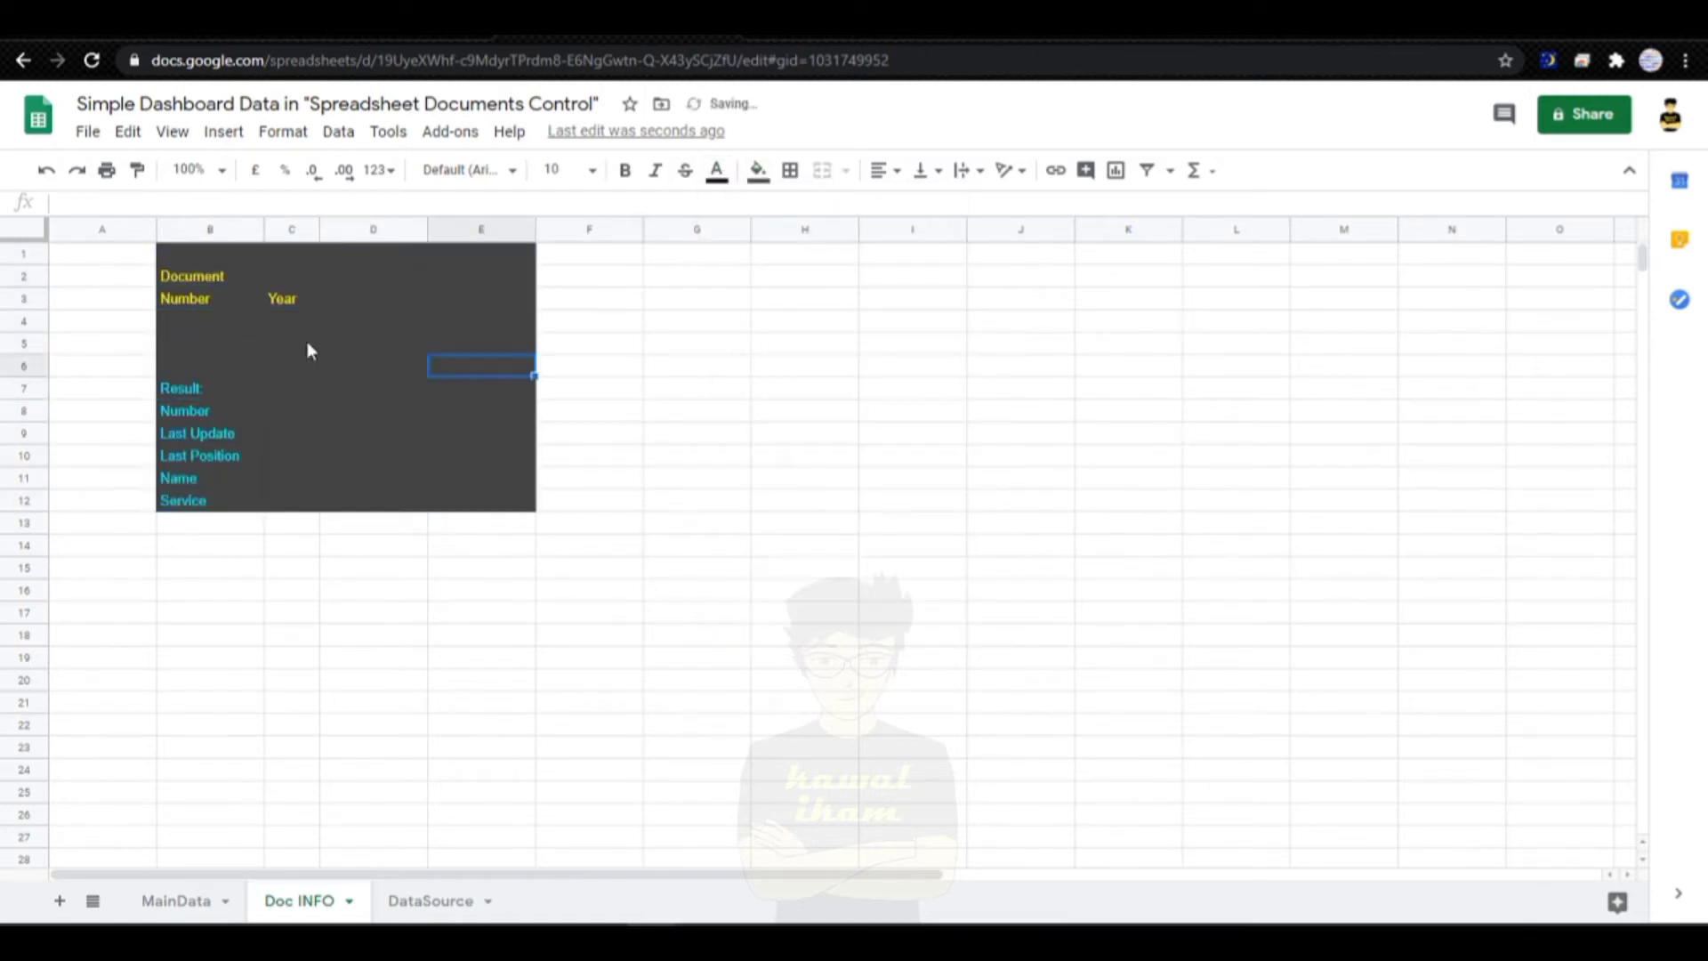
# Step: Try a cyan fill on the colon cells C8:C12 and set their fill back to dark gray
pyautogui.moveTo(291, 410); pyautogui.dragTo(282, 506)
pyautogui.click(758, 170)
pyautogui.click(881, 271)
pyautogui.click(758, 170)
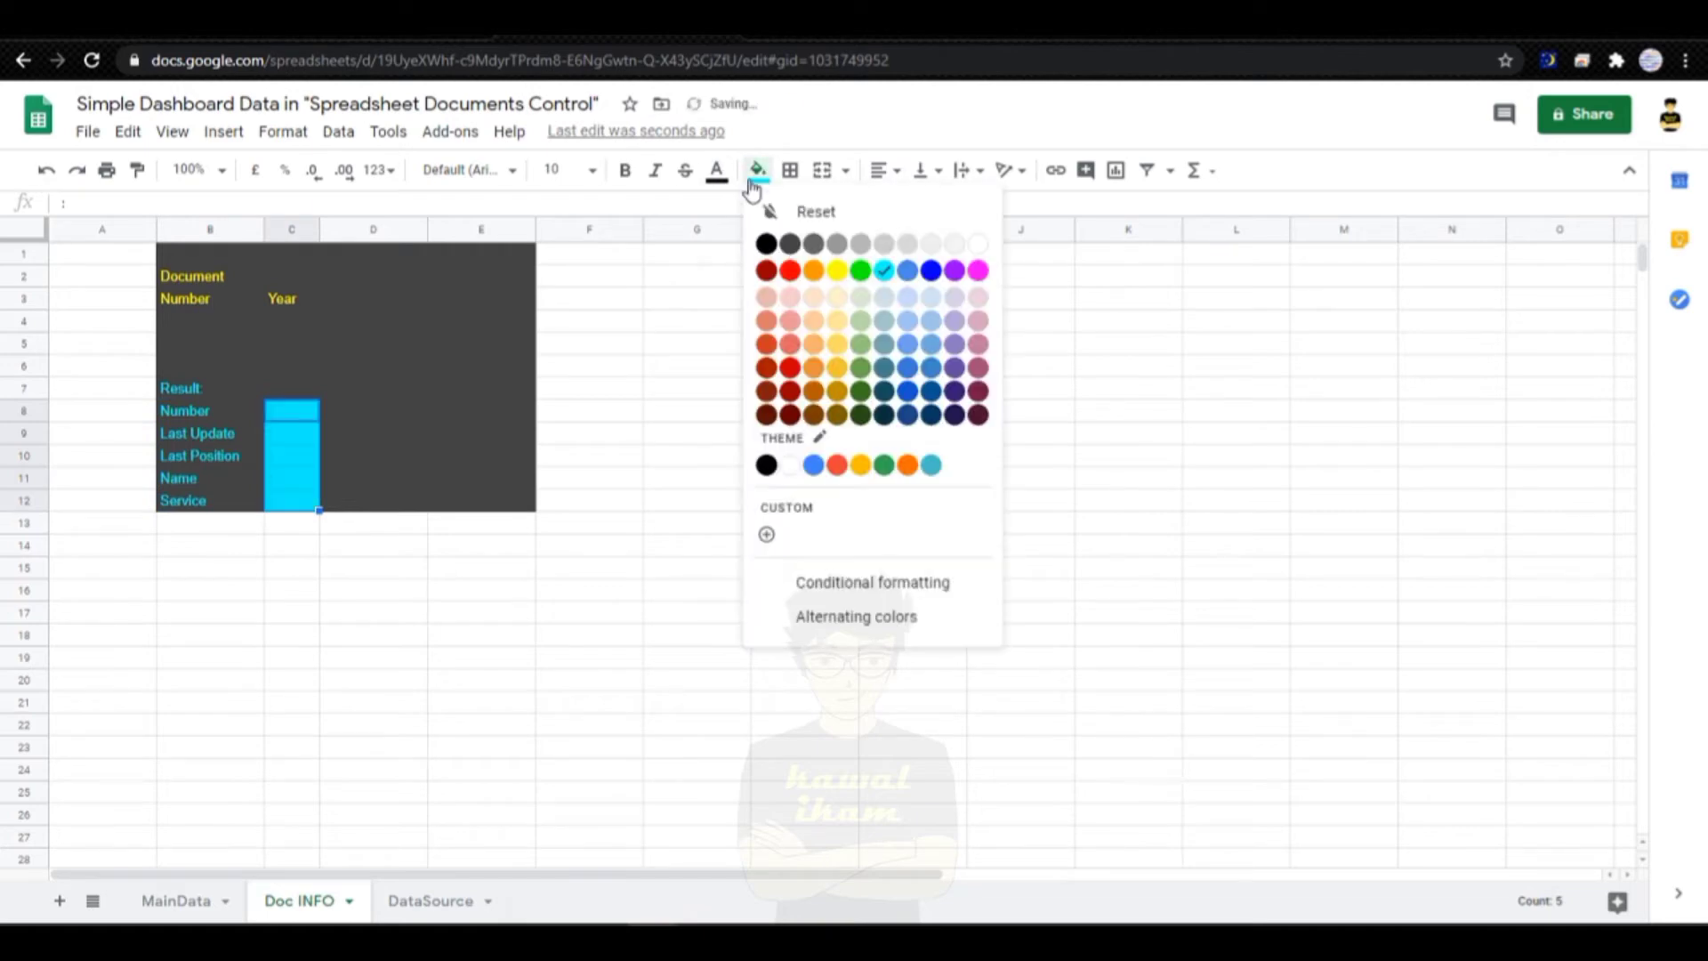
pyautogui.click(793, 247)
# Step: Set the text color of the result value cells D8:D12 to yellow
pyautogui.moveTo(340, 408); pyautogui.dragTo(367, 512)
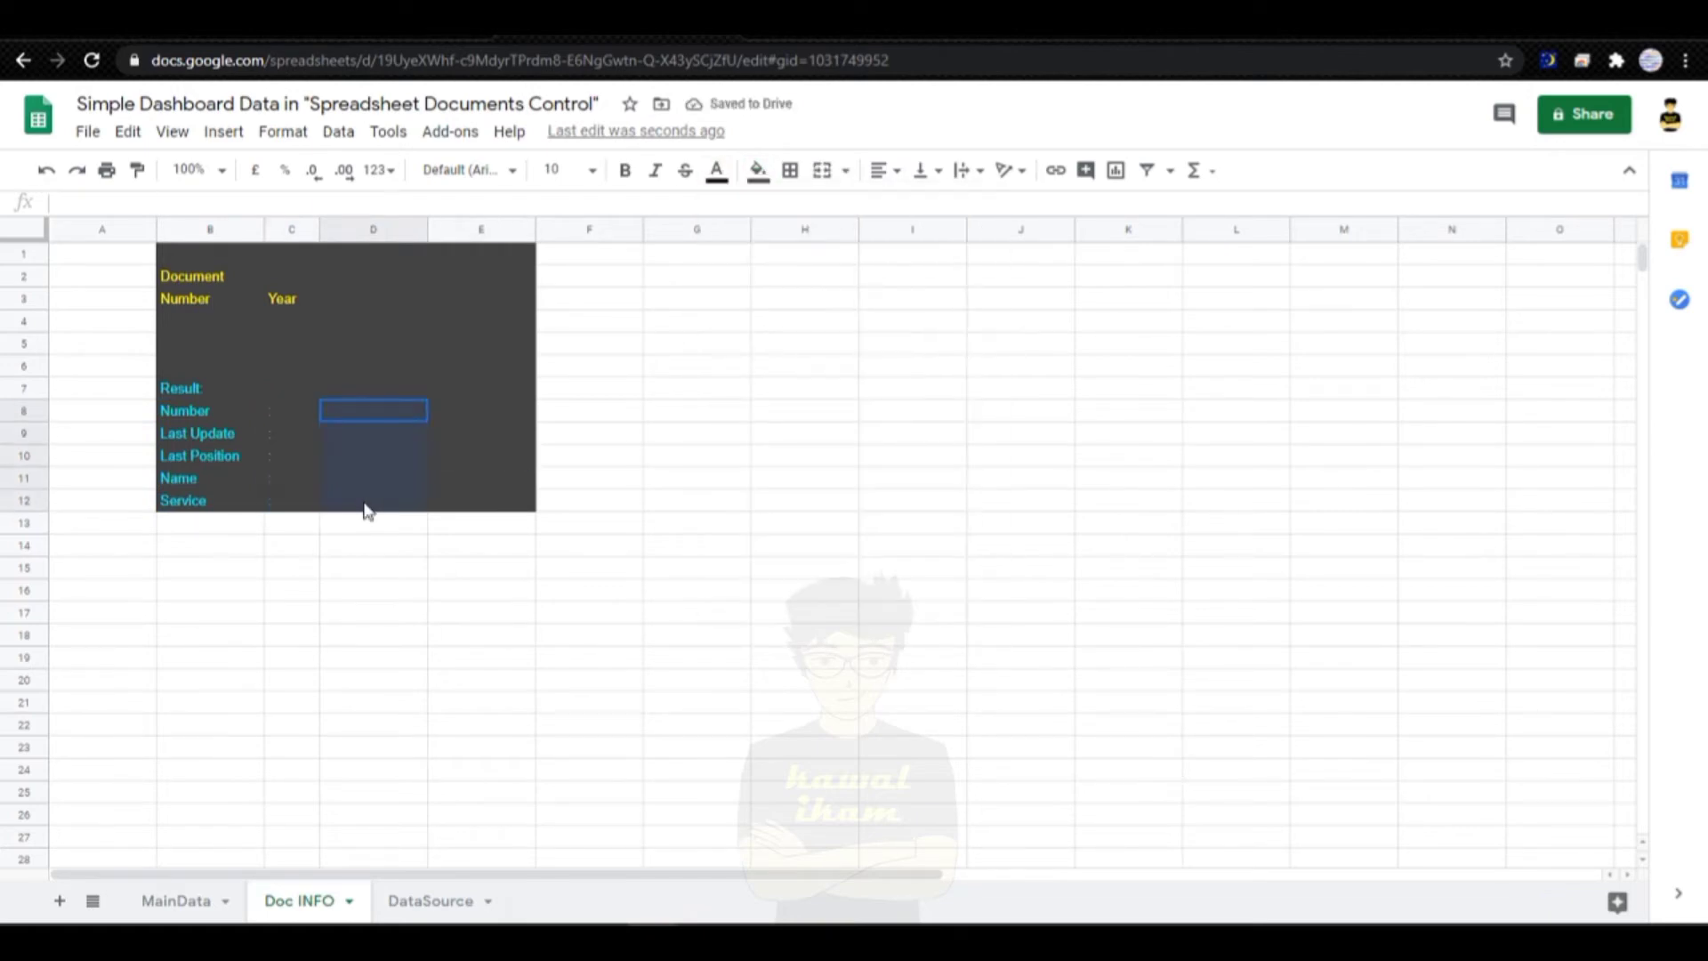
pyautogui.click(716, 173)
pyautogui.click(795, 270)
pyautogui.click(588, 429)
# Step: Fill the Number and Year entry cells B4:C4 with cyan on the dark form
pyautogui.click(180, 319)
pyautogui.moveTo(181, 320); pyautogui.dragTo(316, 326)
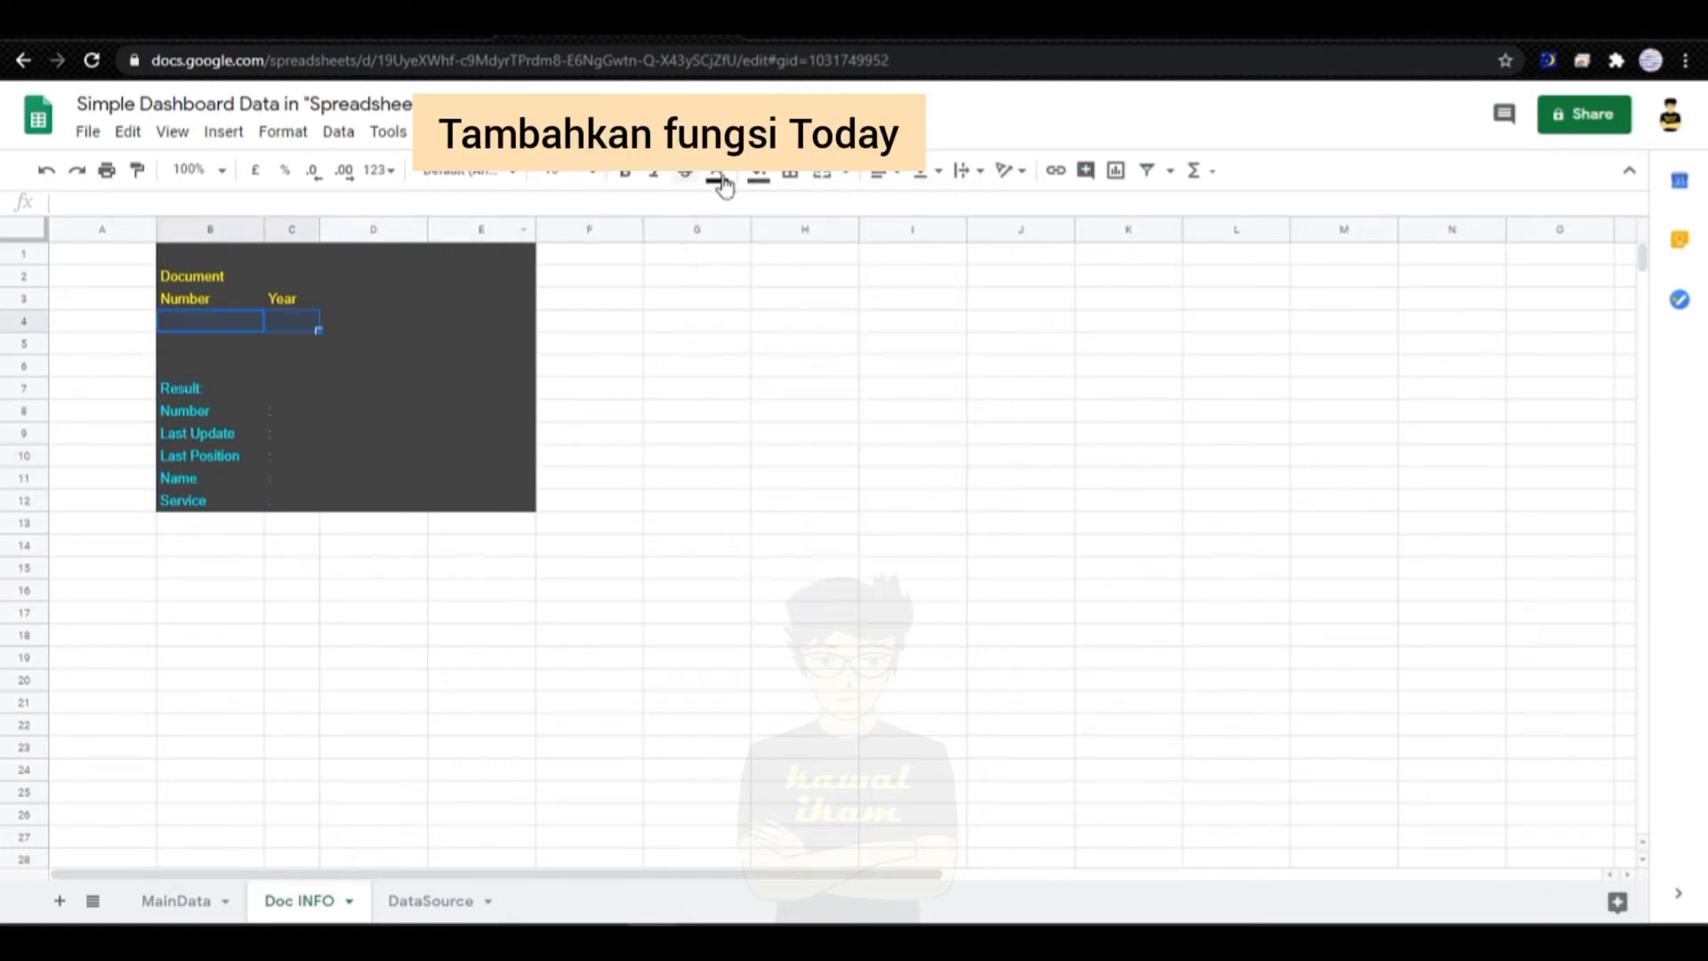
pyautogui.click(758, 170)
pyautogui.click(881, 271)
pyautogui.click(374, 366)
# Step: Enter the formula =today() in D2 to supply the current date
pyautogui.click(385, 278)
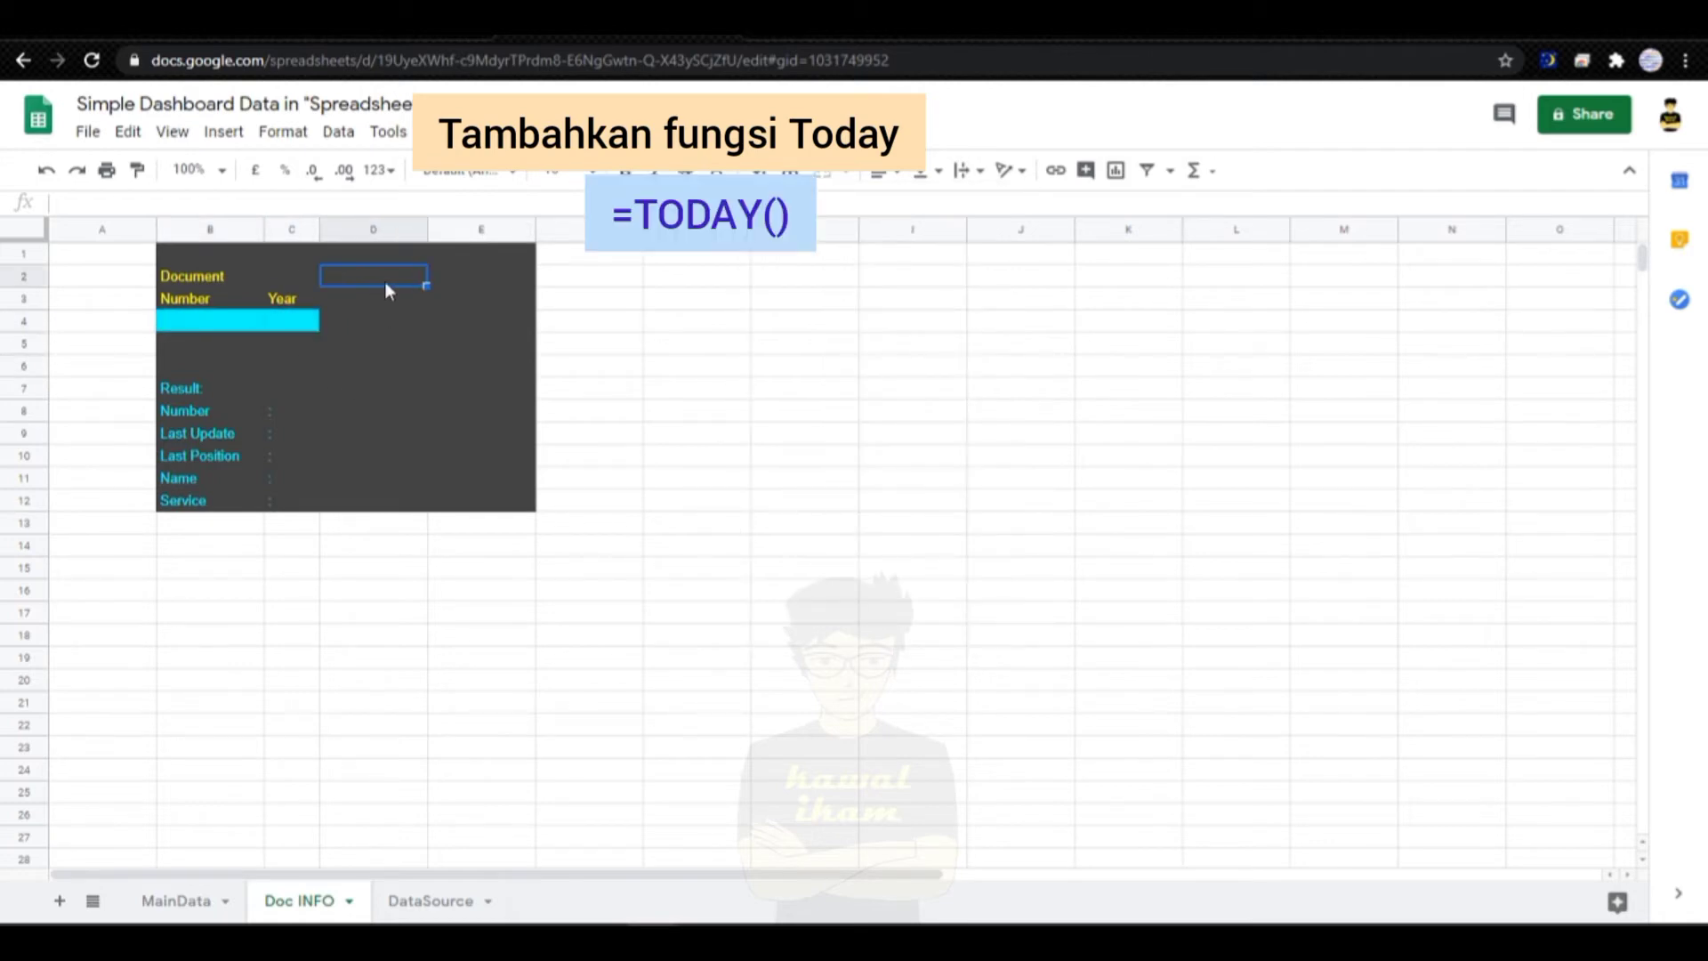
pyautogui.write('=today()')
pyautogui.press('Return')
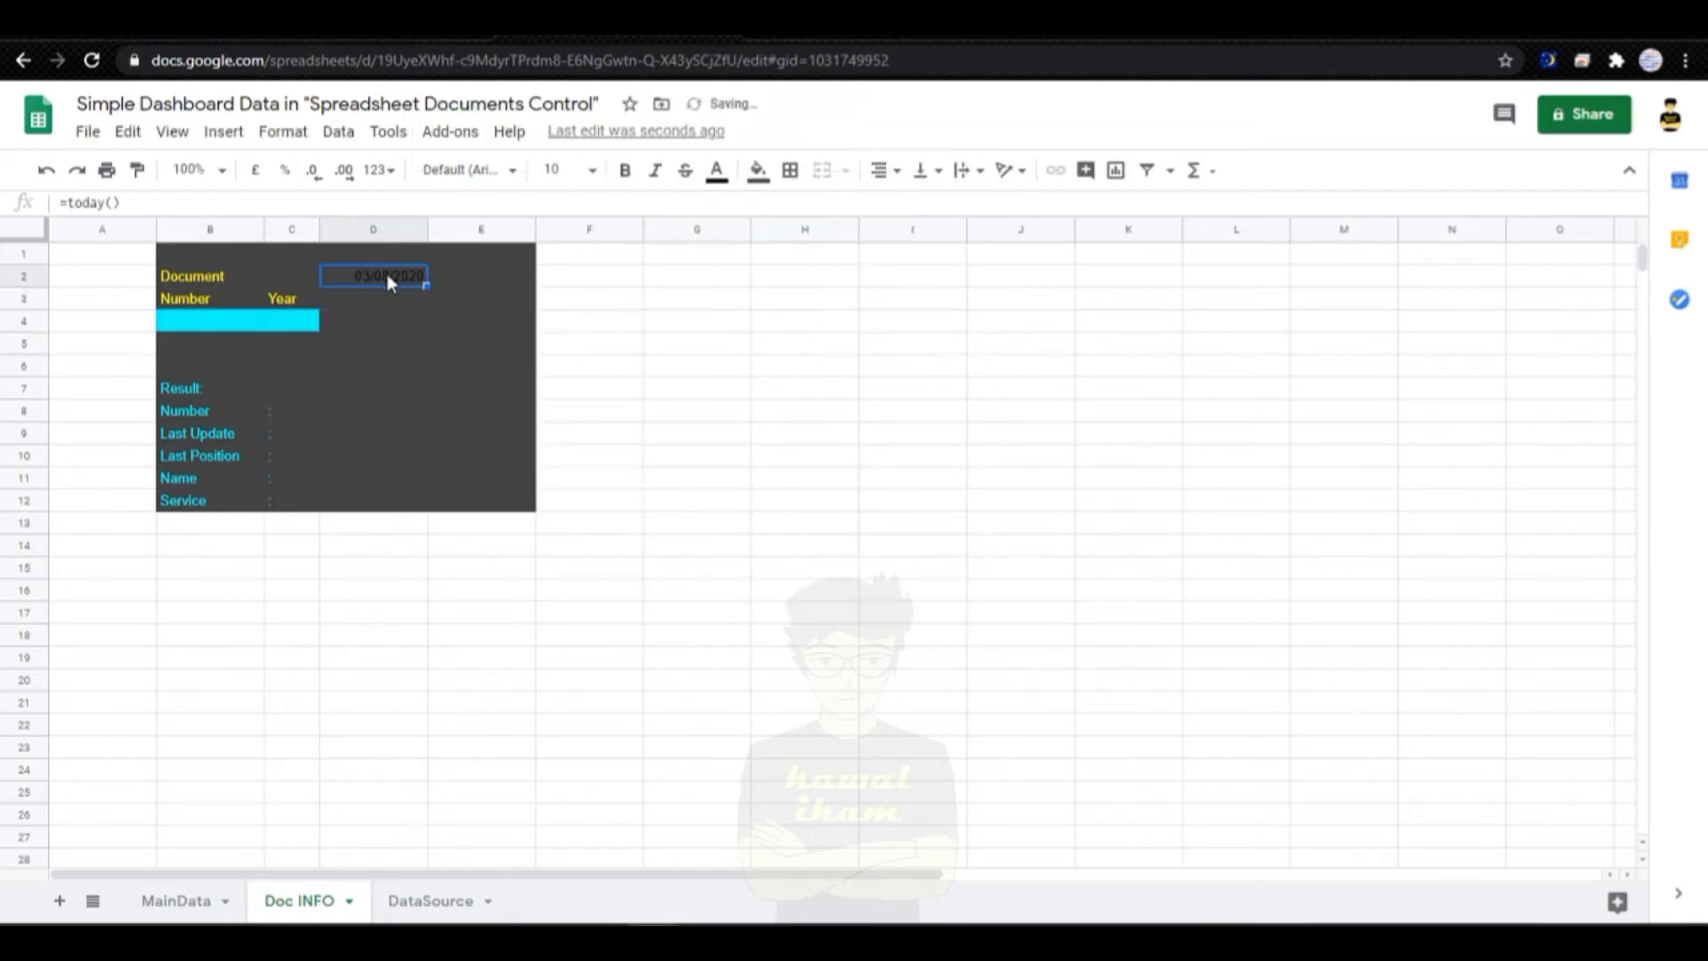
# Step: Color the text of D2:E3 cyan and format the date in D2 as day, full month name and year
pyautogui.moveTo(388, 273); pyautogui.dragTo(507, 297)
pyautogui.click(717, 170)
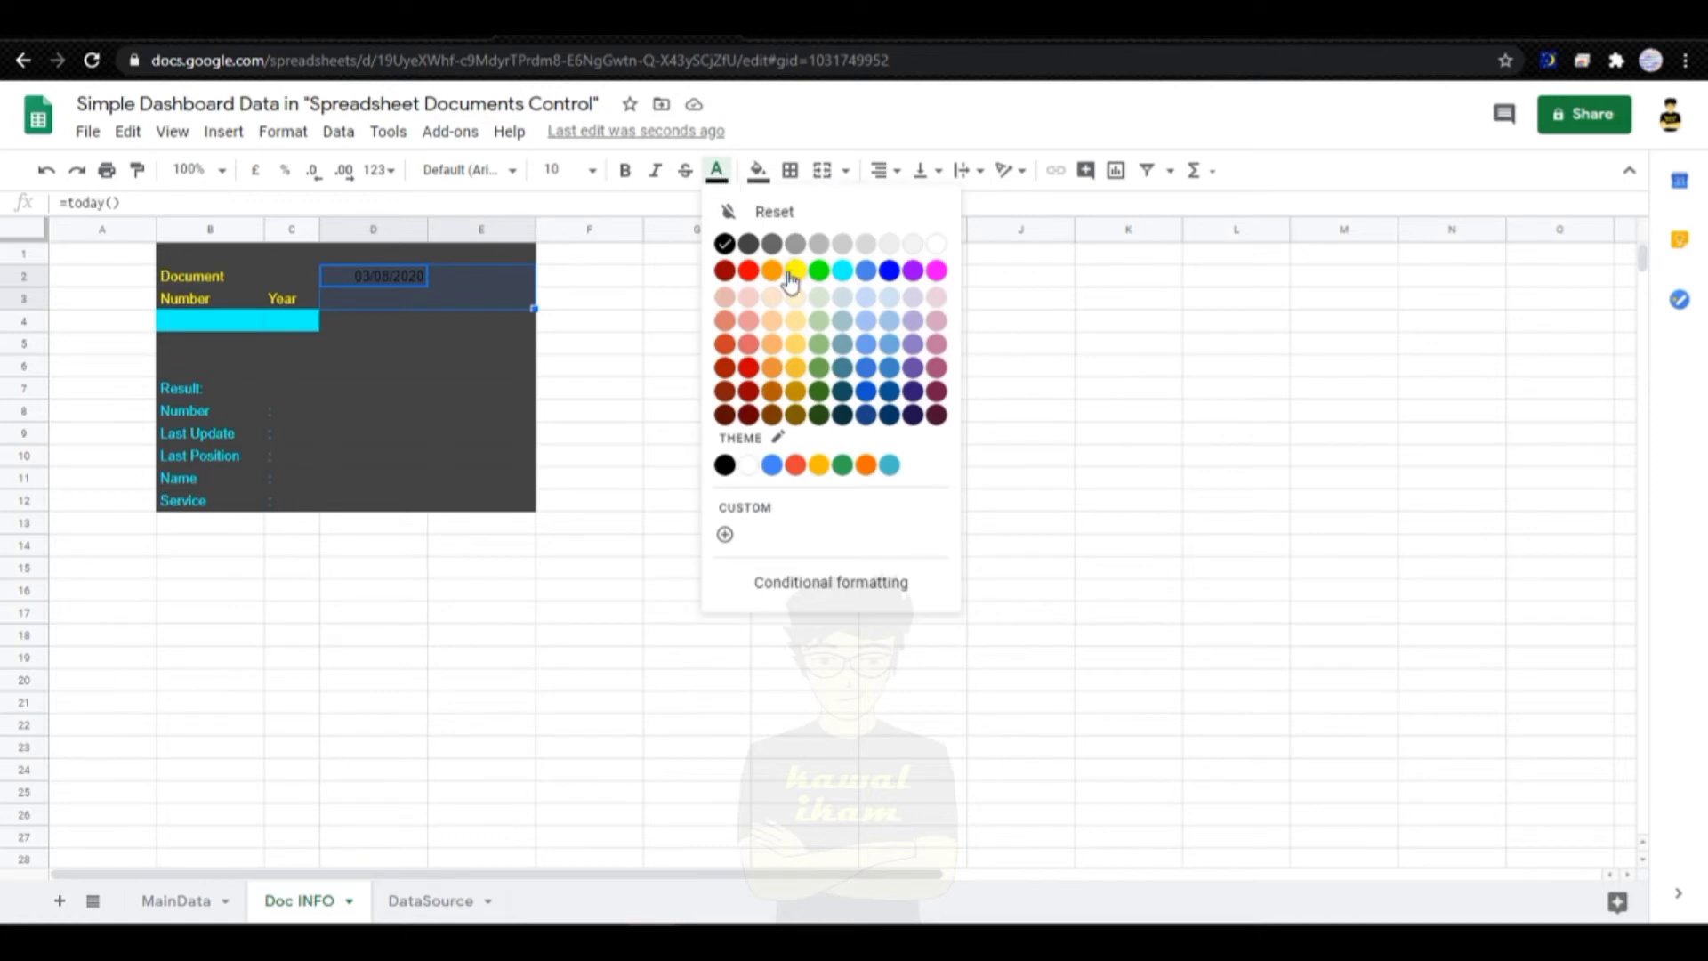
pyautogui.click(837, 271)
pyautogui.click(383, 276)
pyautogui.click(378, 170)
pyautogui.click(471, 725)
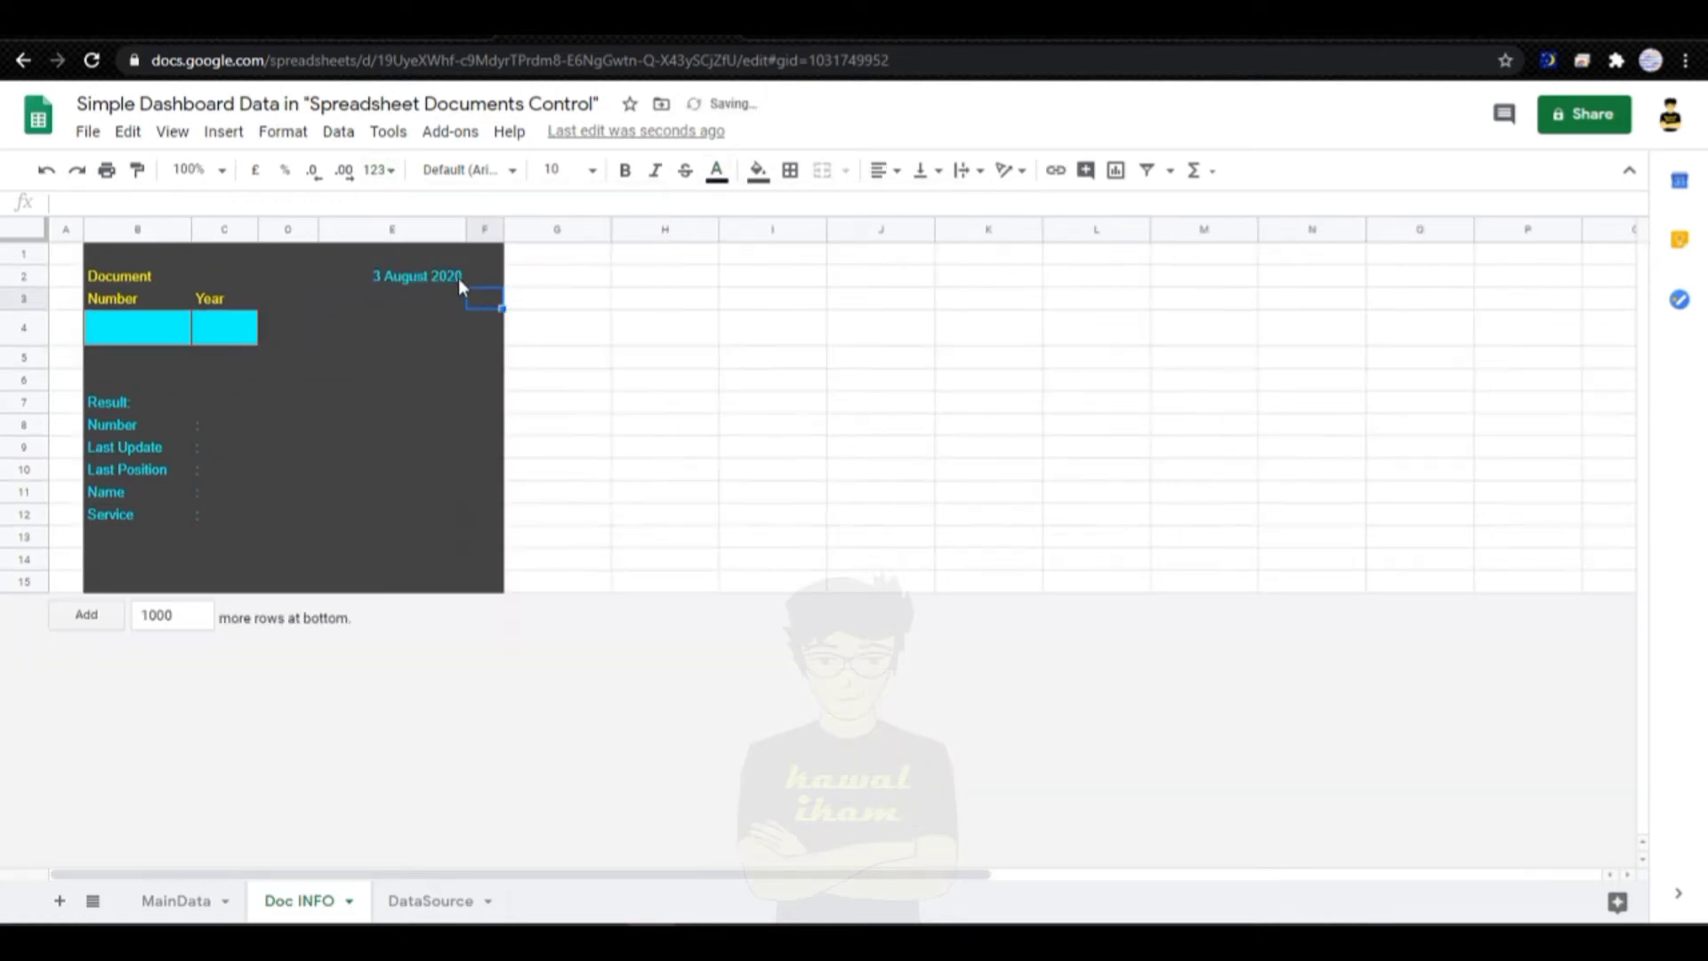
pyautogui.click(445, 285)
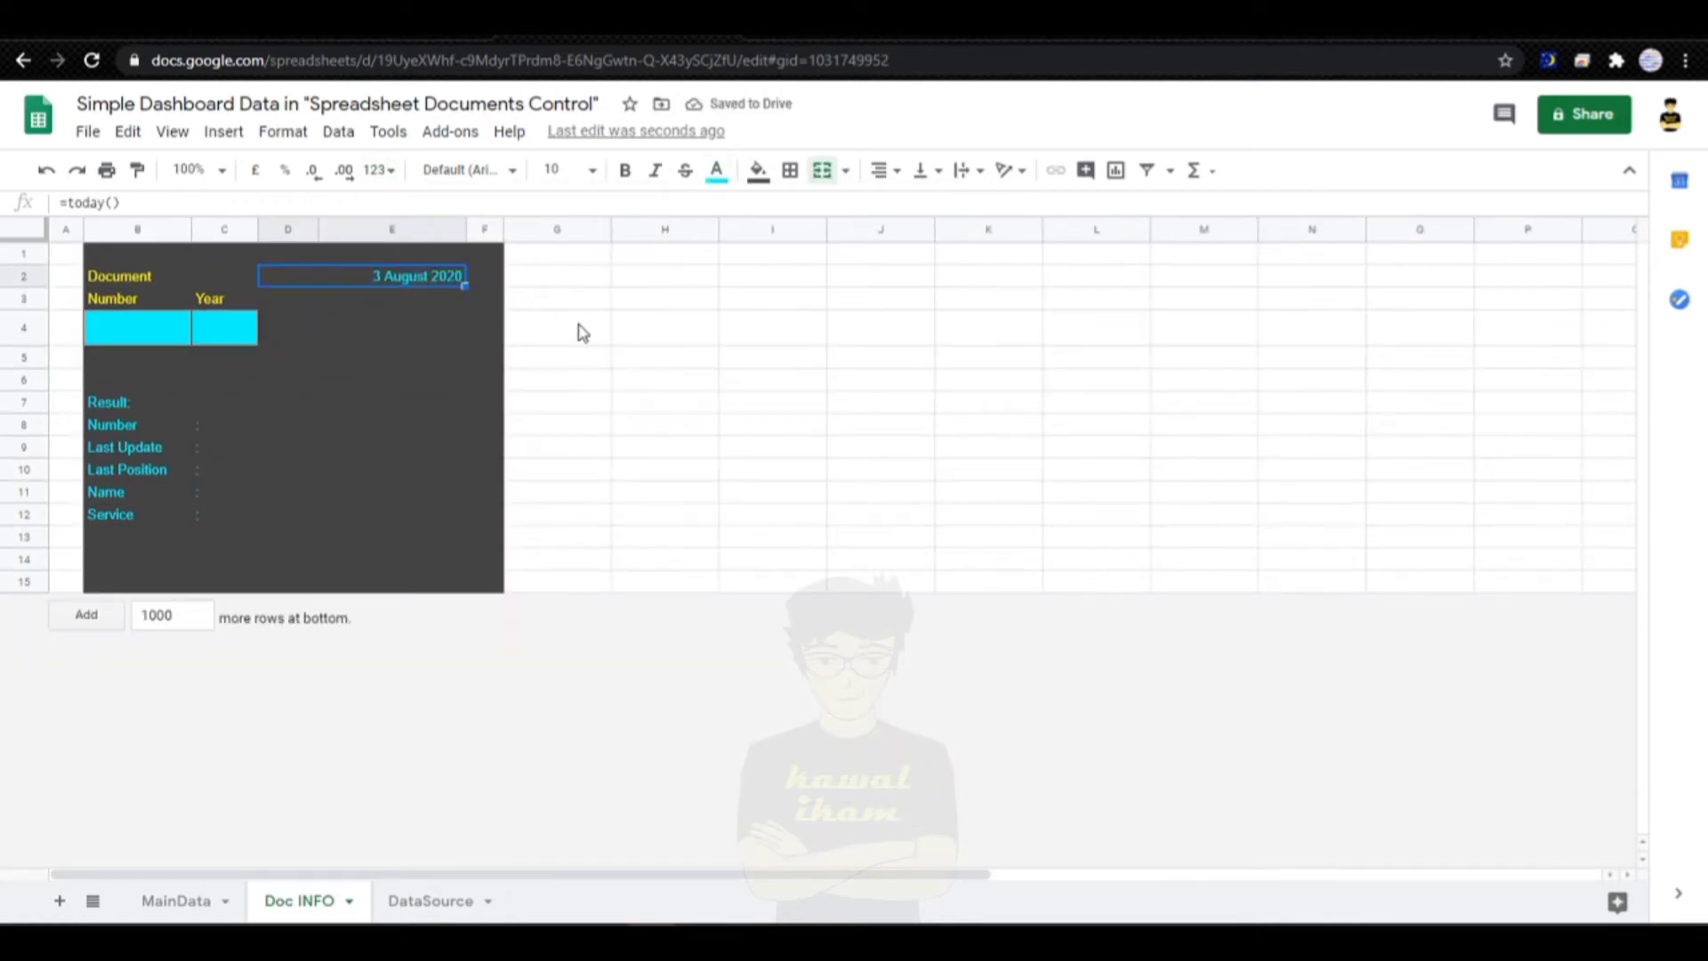
# Step: Delete the unused columns G through Z from the Doc INFO sheet
pyautogui.click(609, 302)
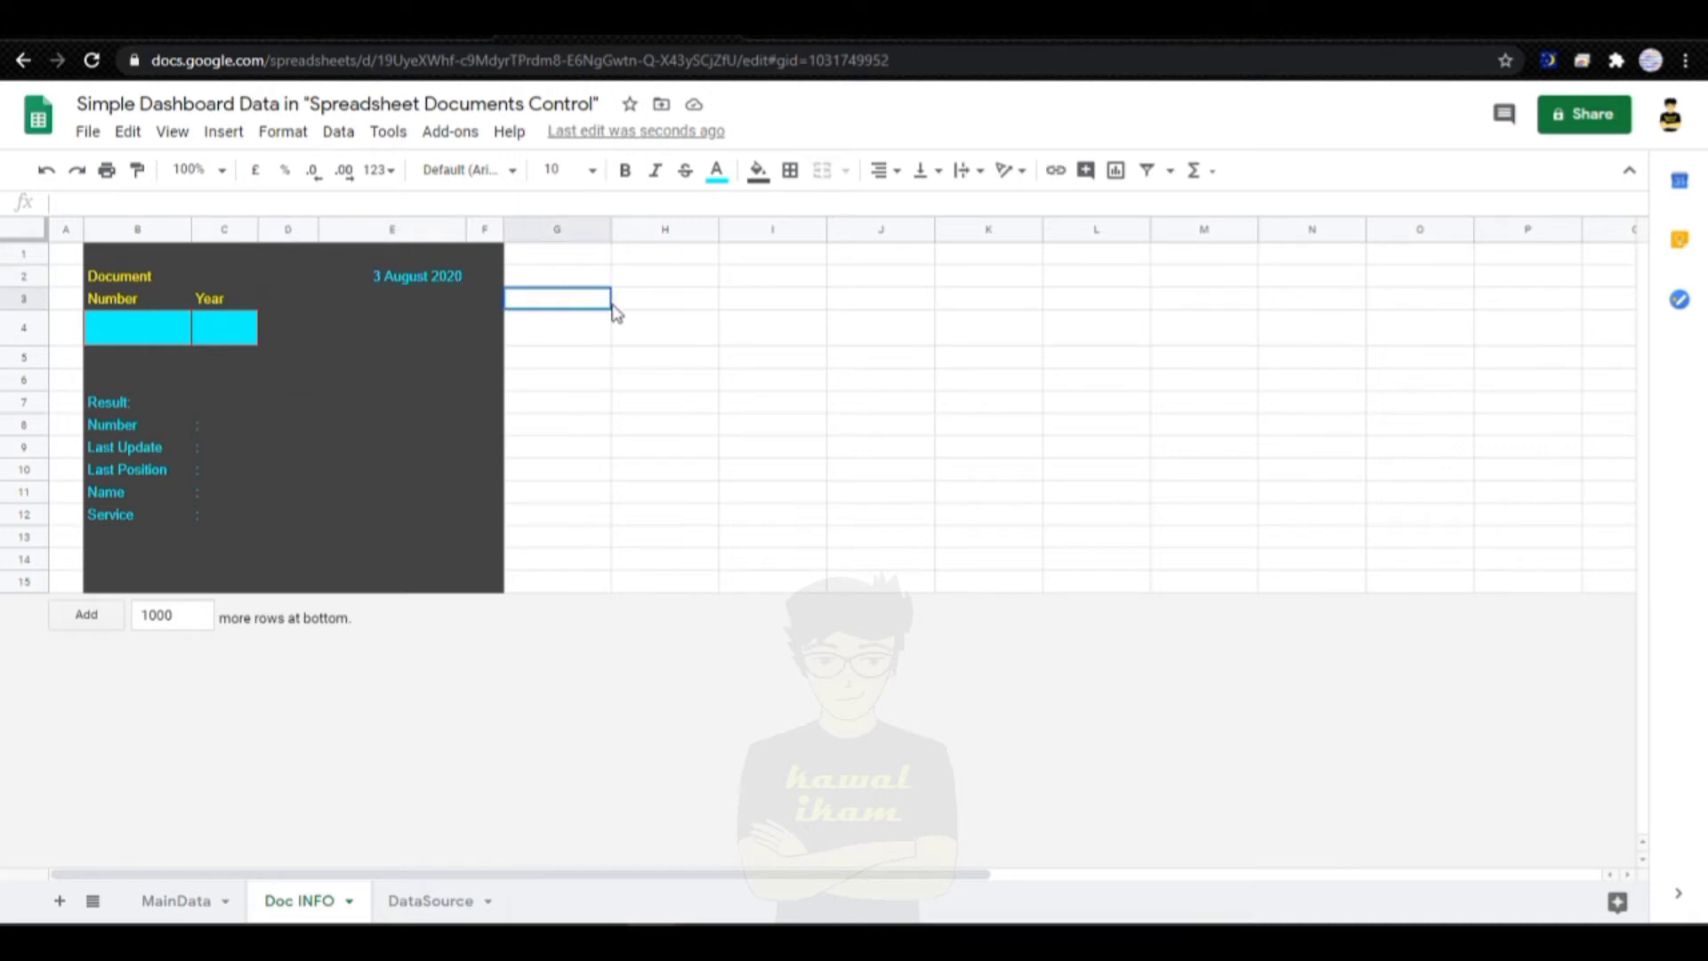
pyautogui.hotkey('ctrl', 'space')
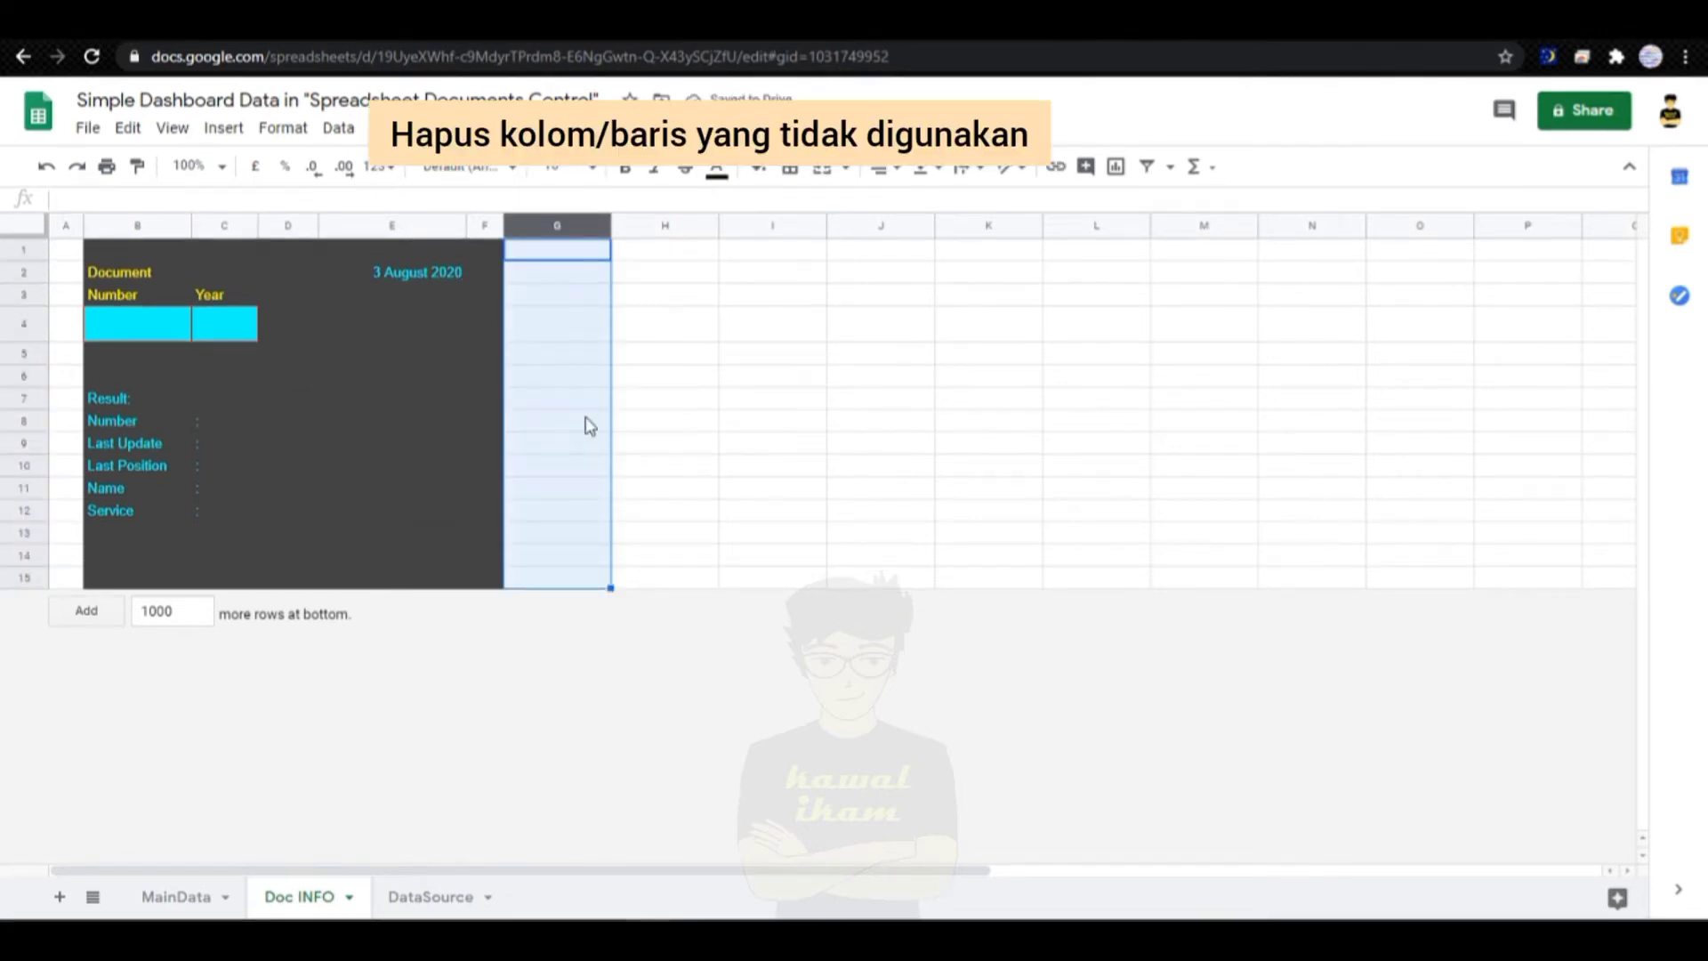
pyautogui.click(570, 331)
pyautogui.click(551, 227)
pyautogui.moveTo(789, 870); pyautogui.dragTo(1522, 891)
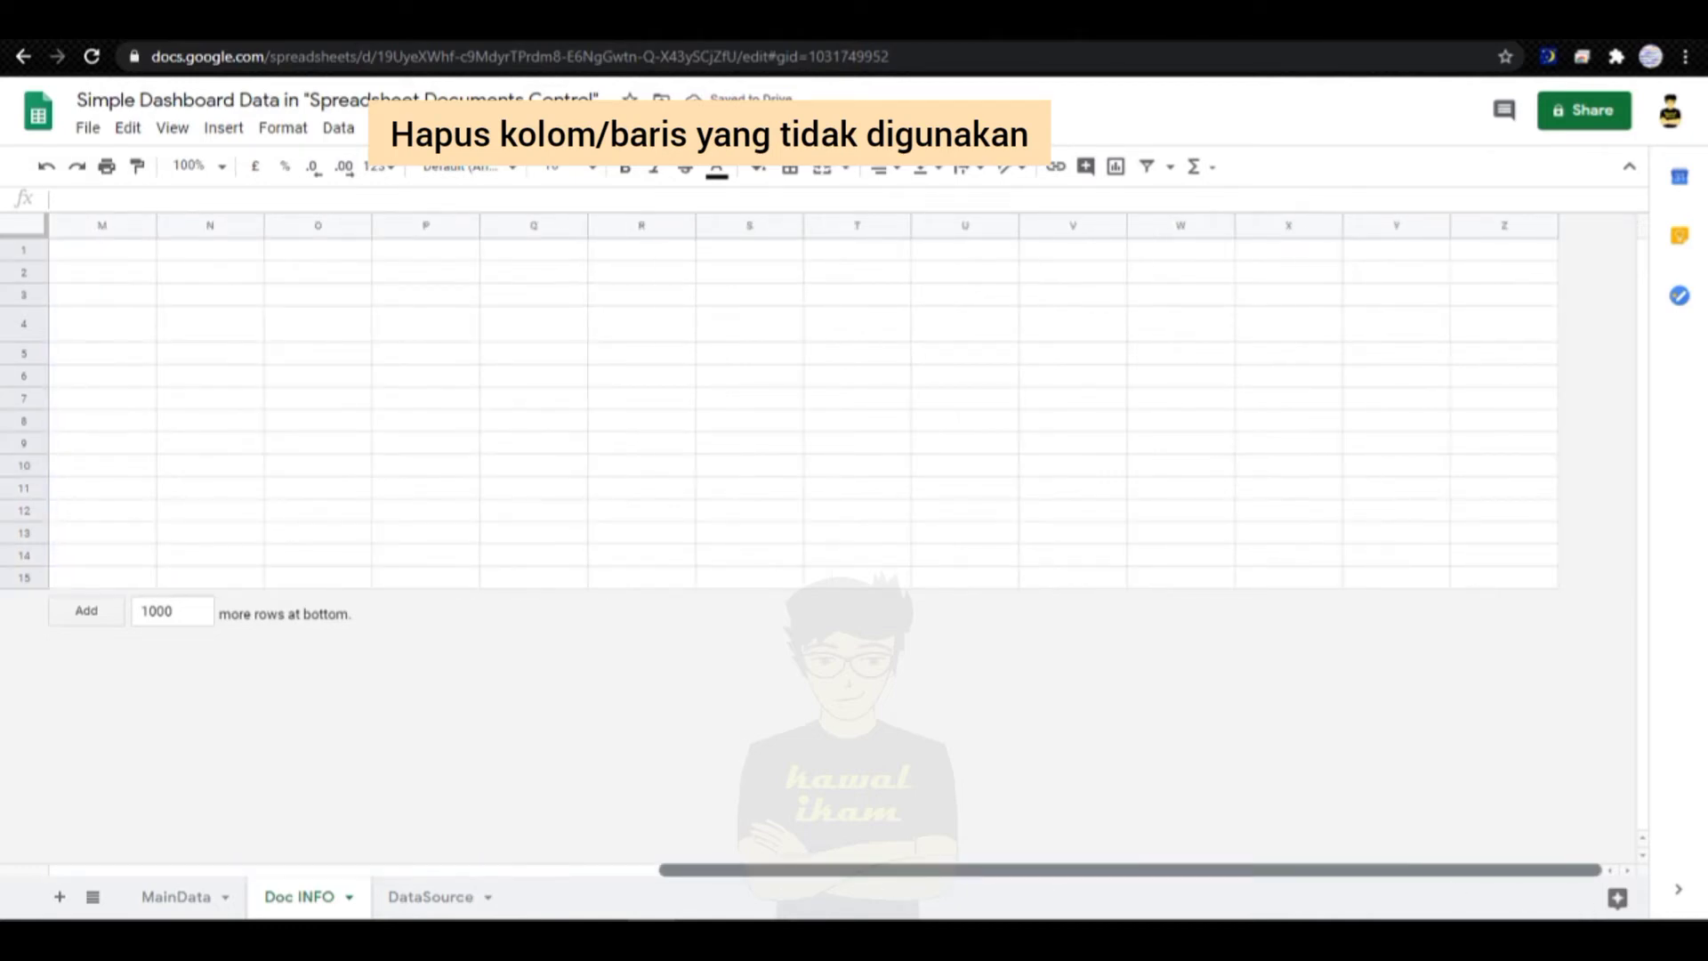
pyautogui.keyDown('shift'); pyautogui.click(1517, 228); pyautogui.keyUp('shift')
pyautogui.rightClick(1515, 227)
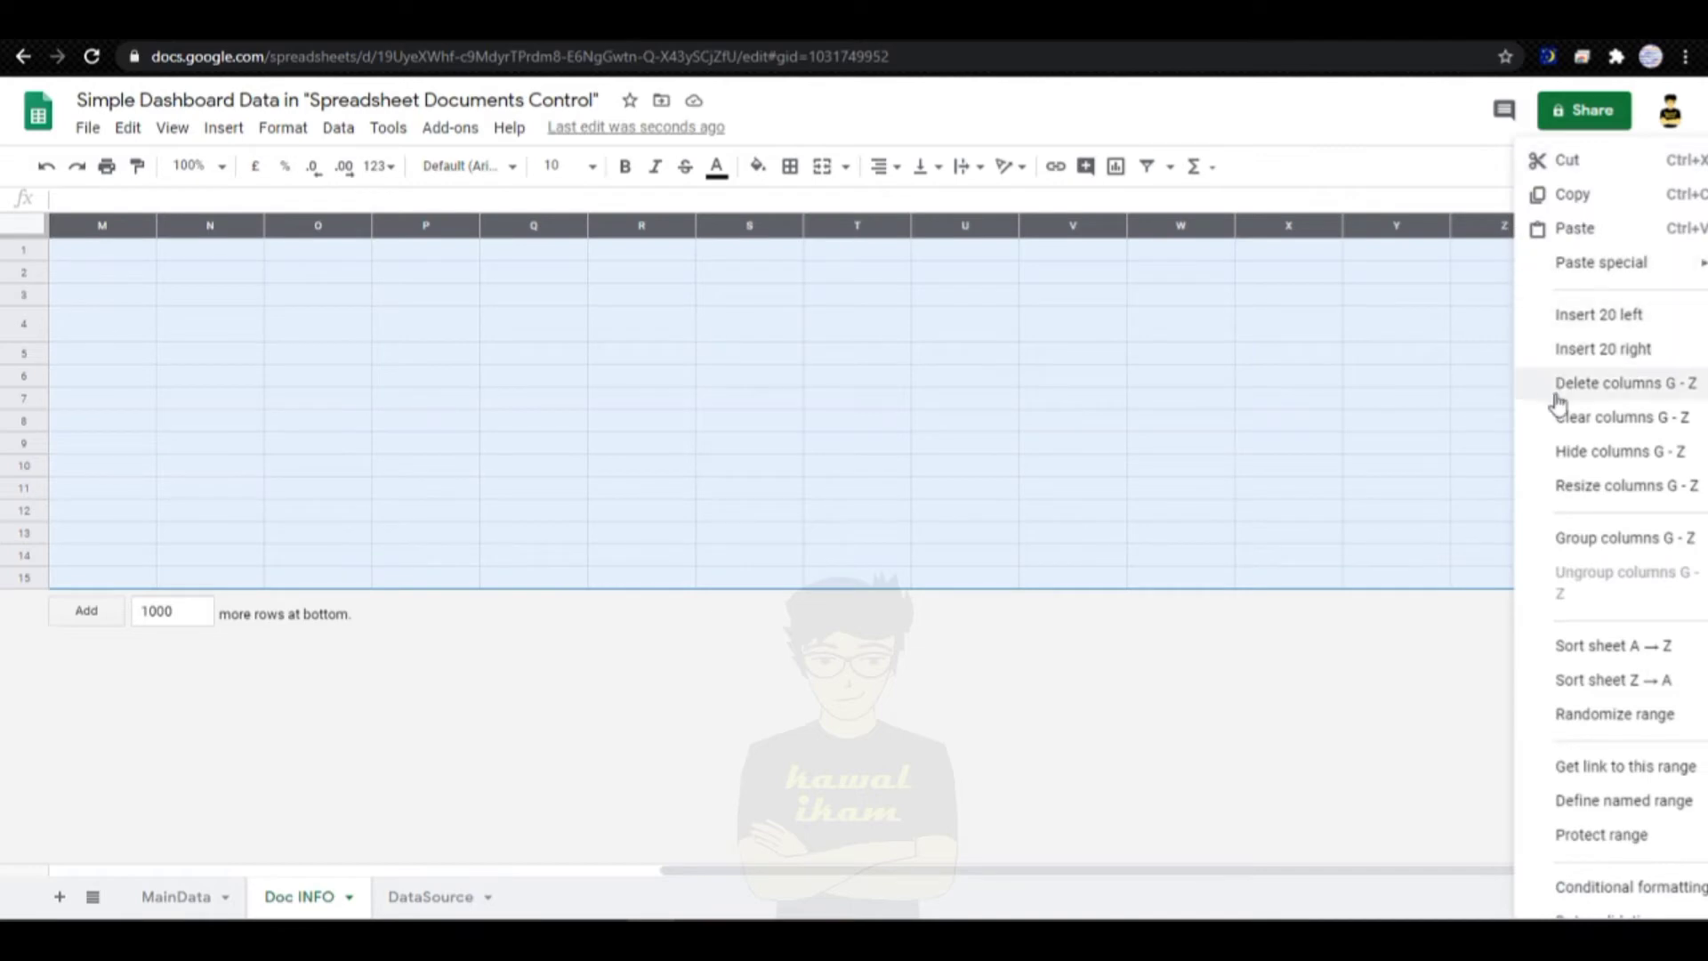
pyautogui.click(1577, 400)
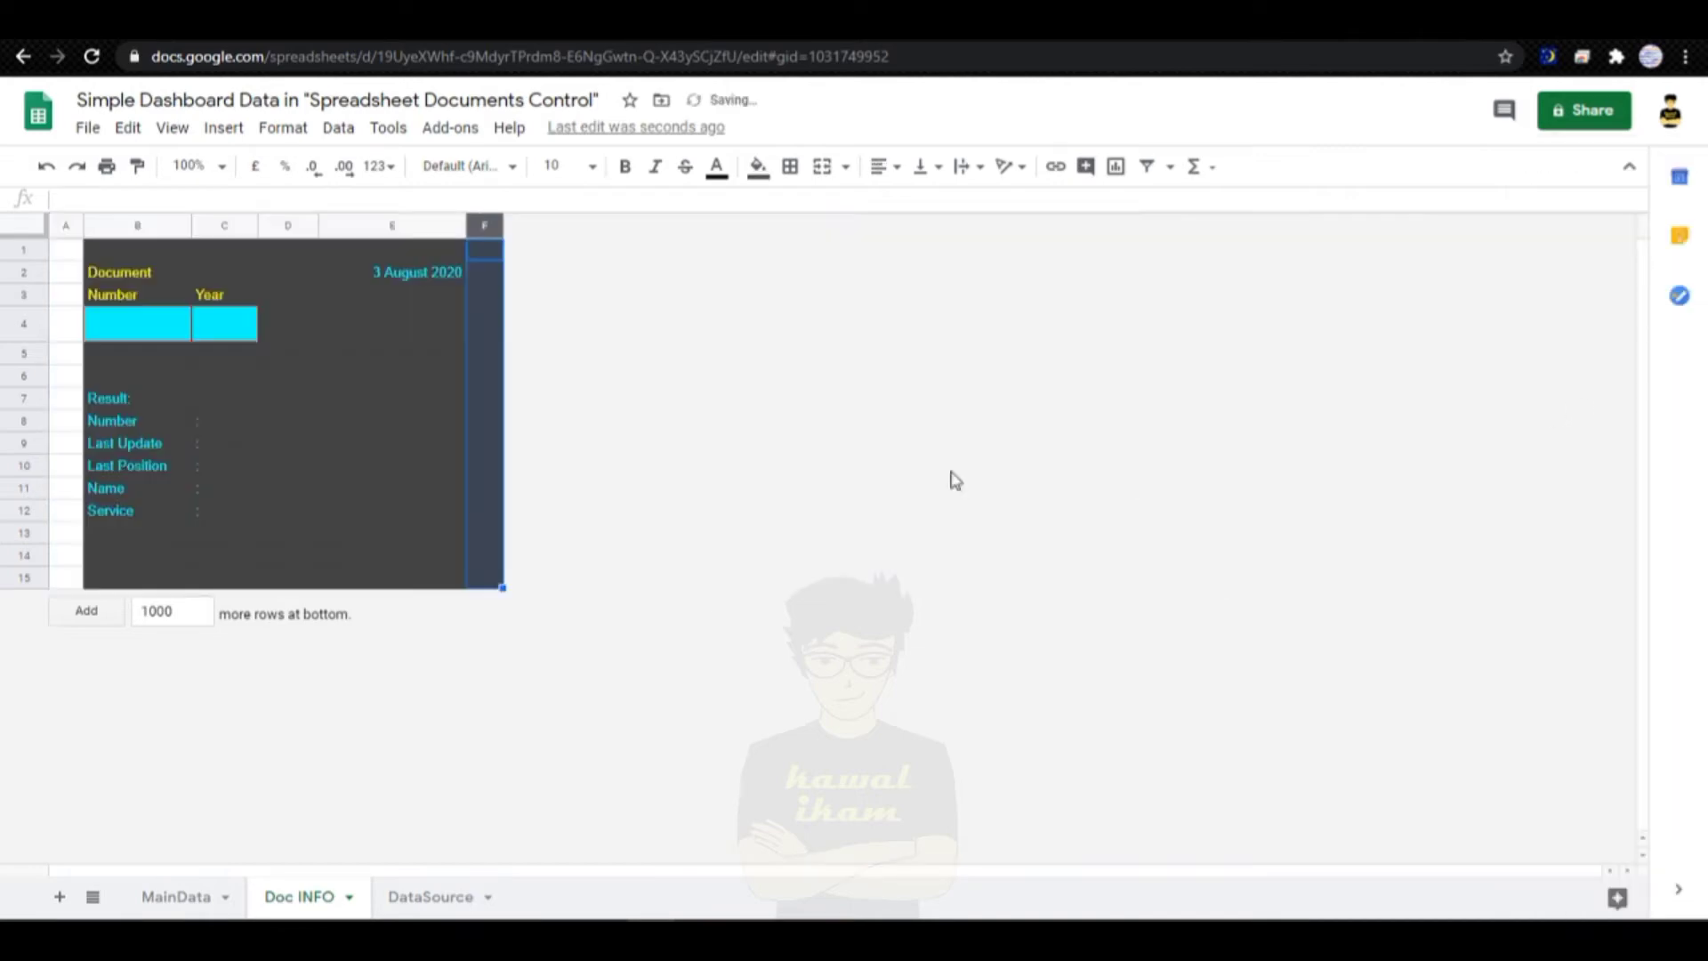
# Step: Look up the first document in MainData and enter its number 2301 in B4 and year 2018 in C4 of Doc INFO
pyautogui.click(294, 417)
pyautogui.click(185, 323)
pyautogui.click(197, 333)
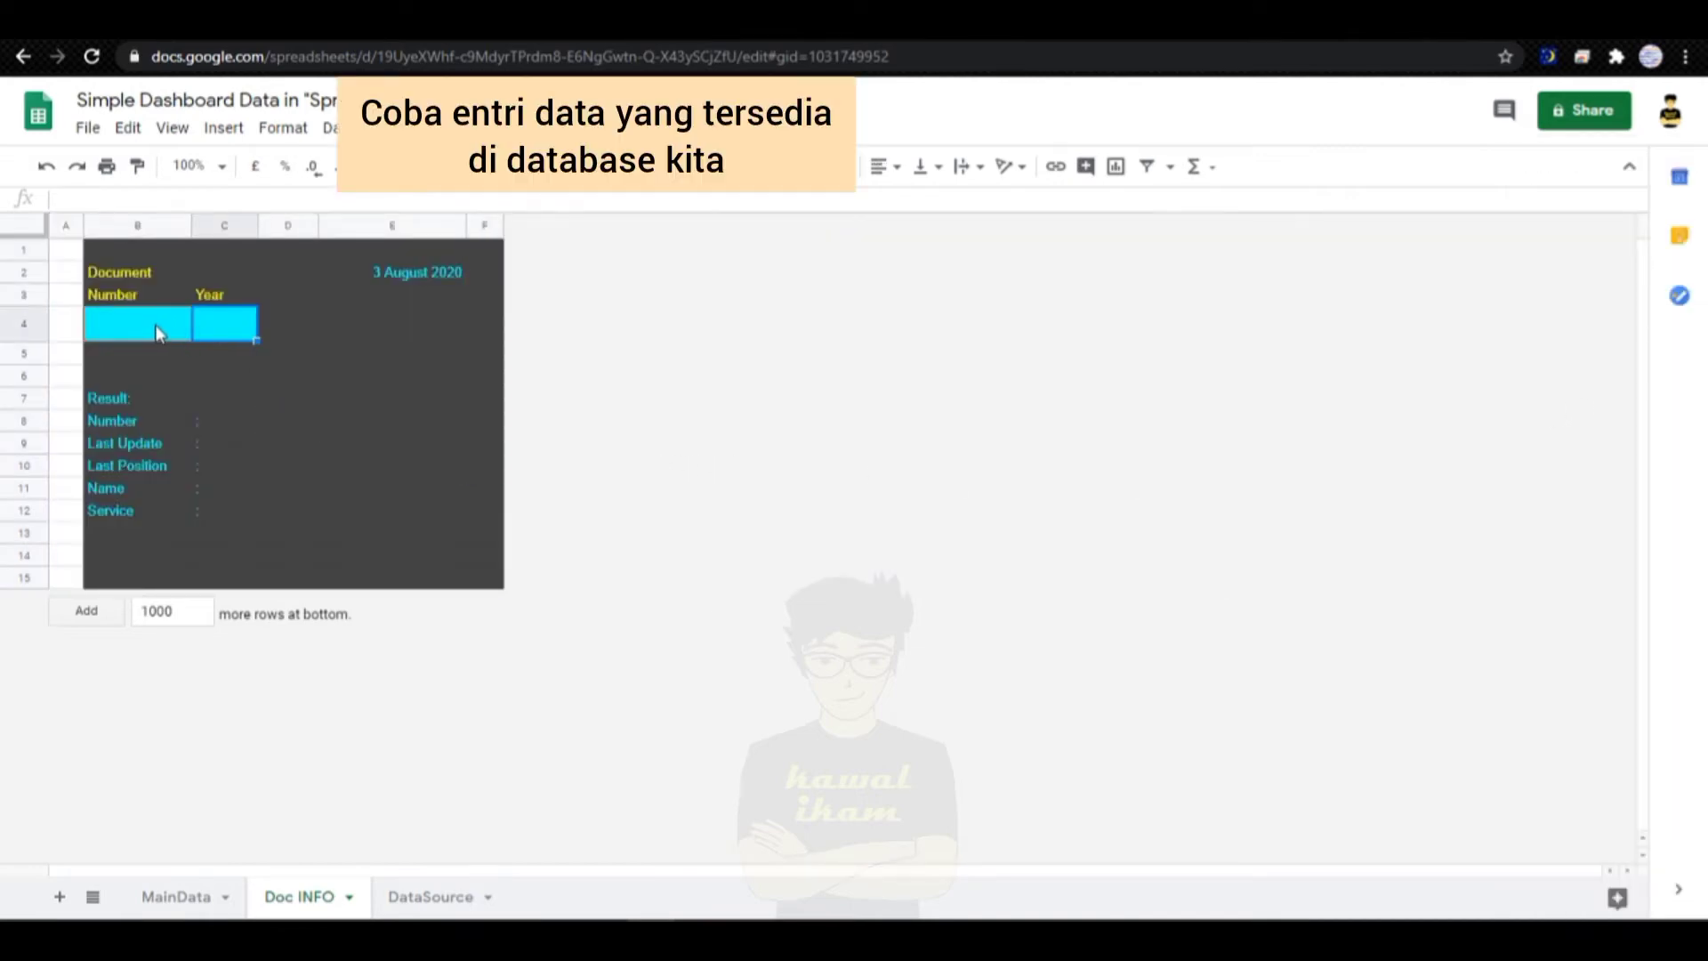
pyautogui.click(155, 327)
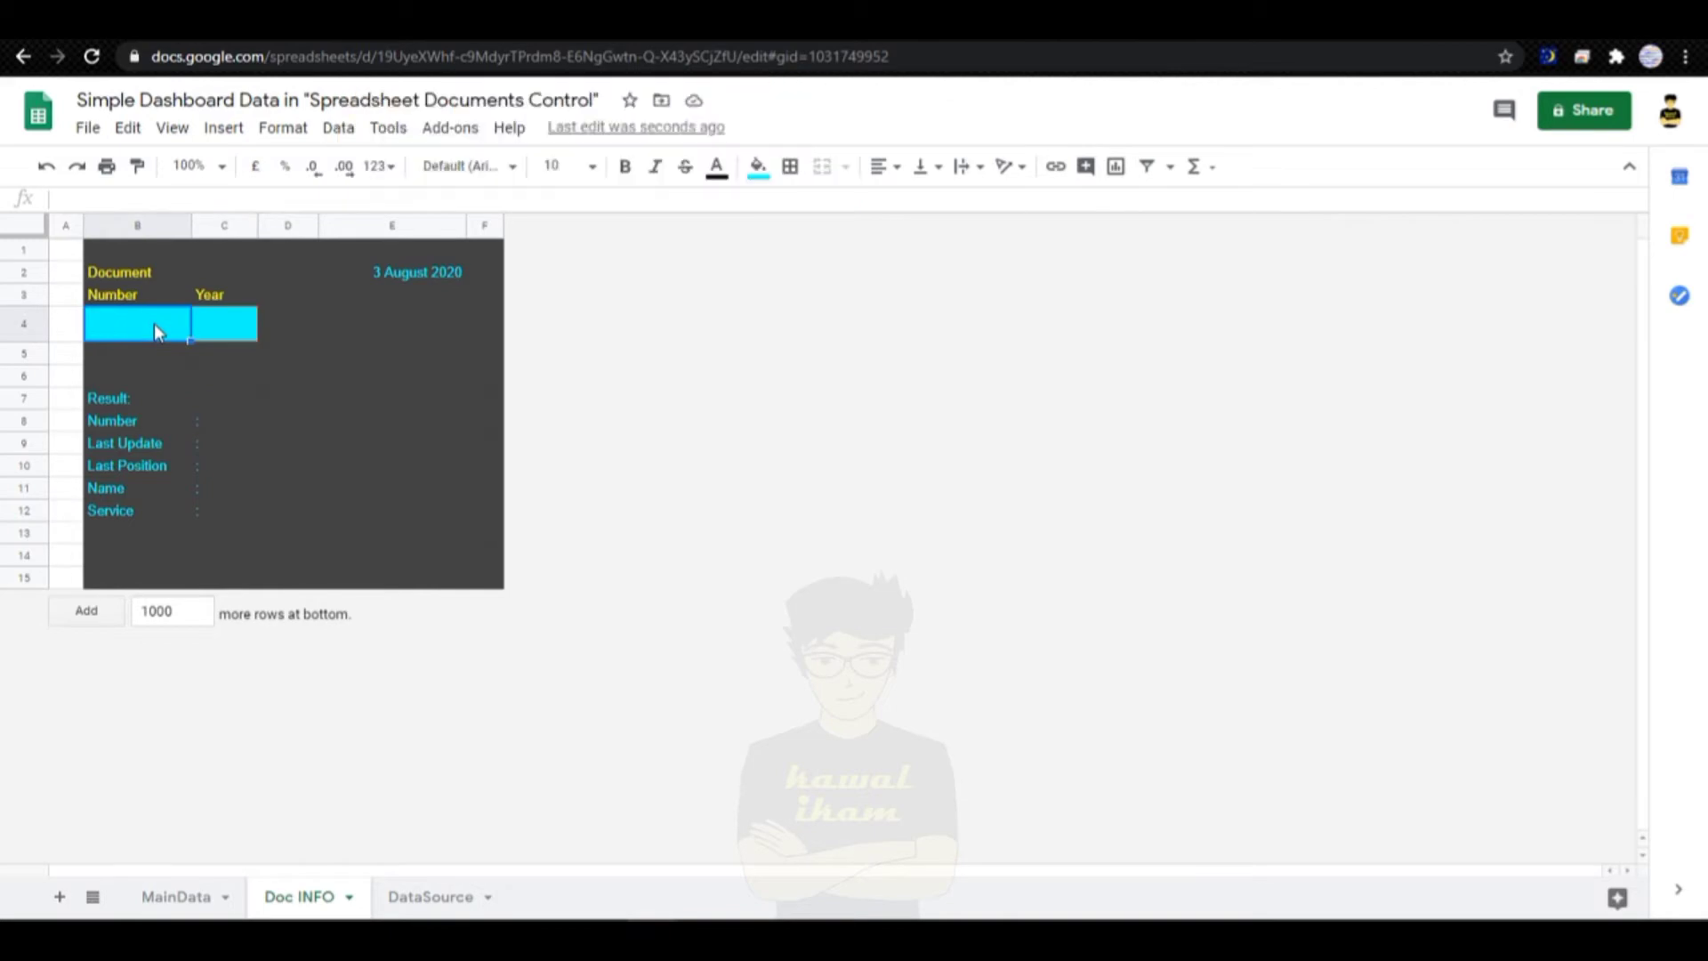
pyautogui.click(410, 898)
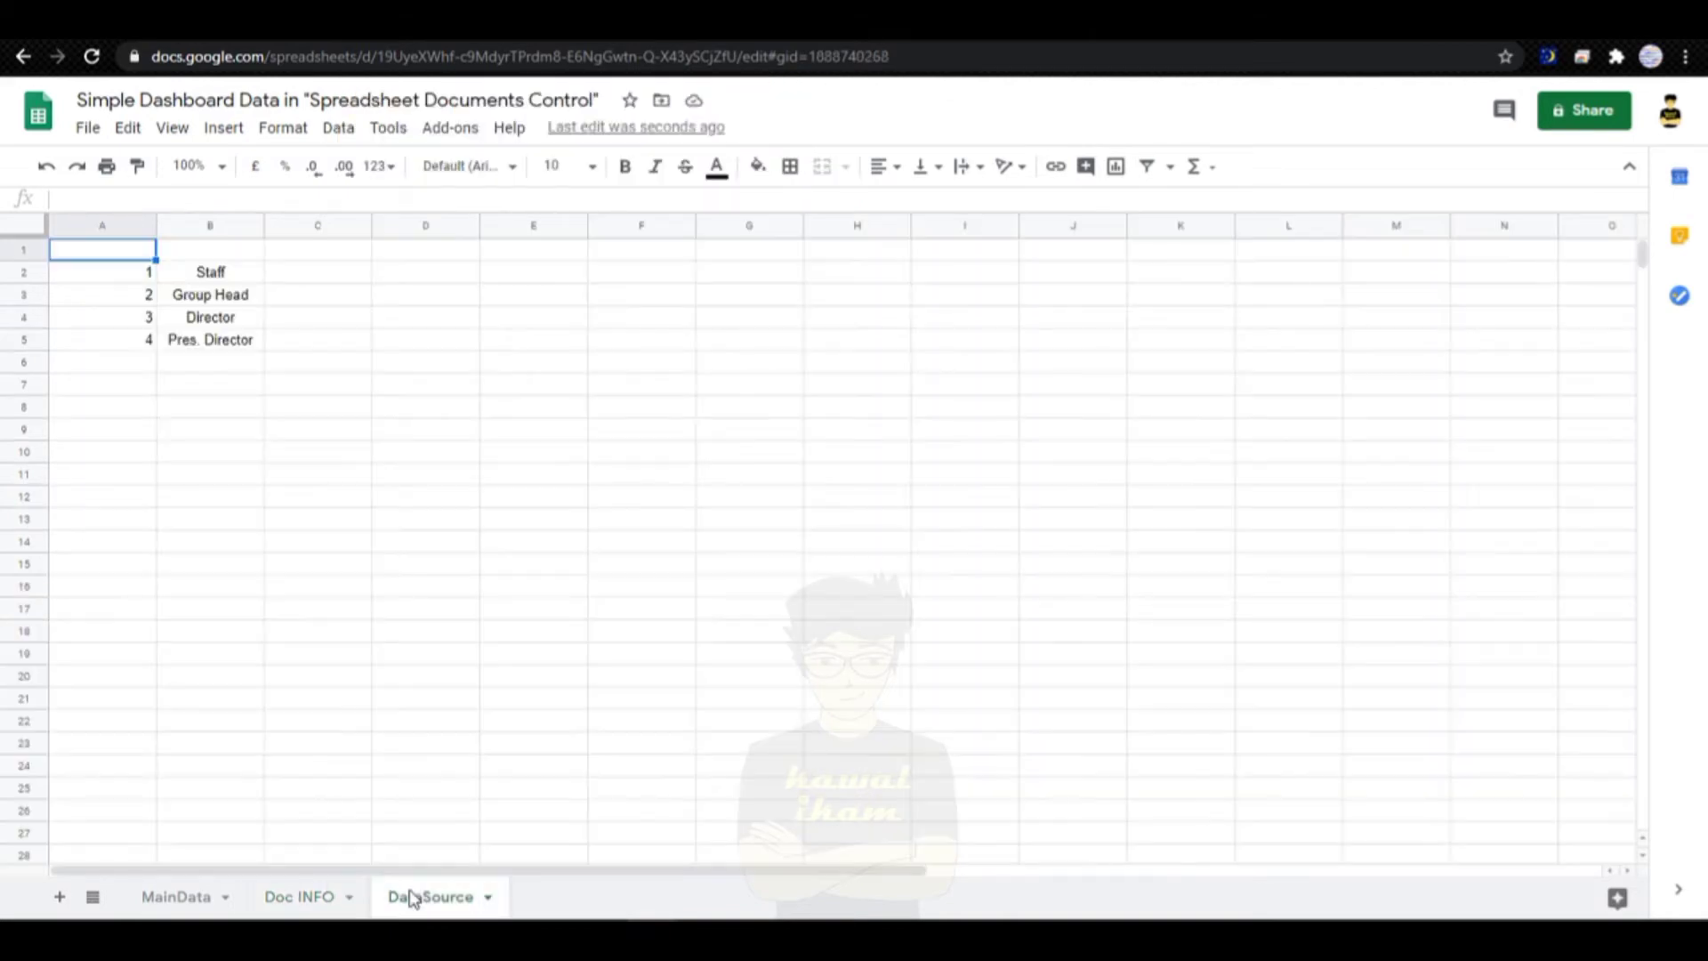
pyautogui.click(200, 899)
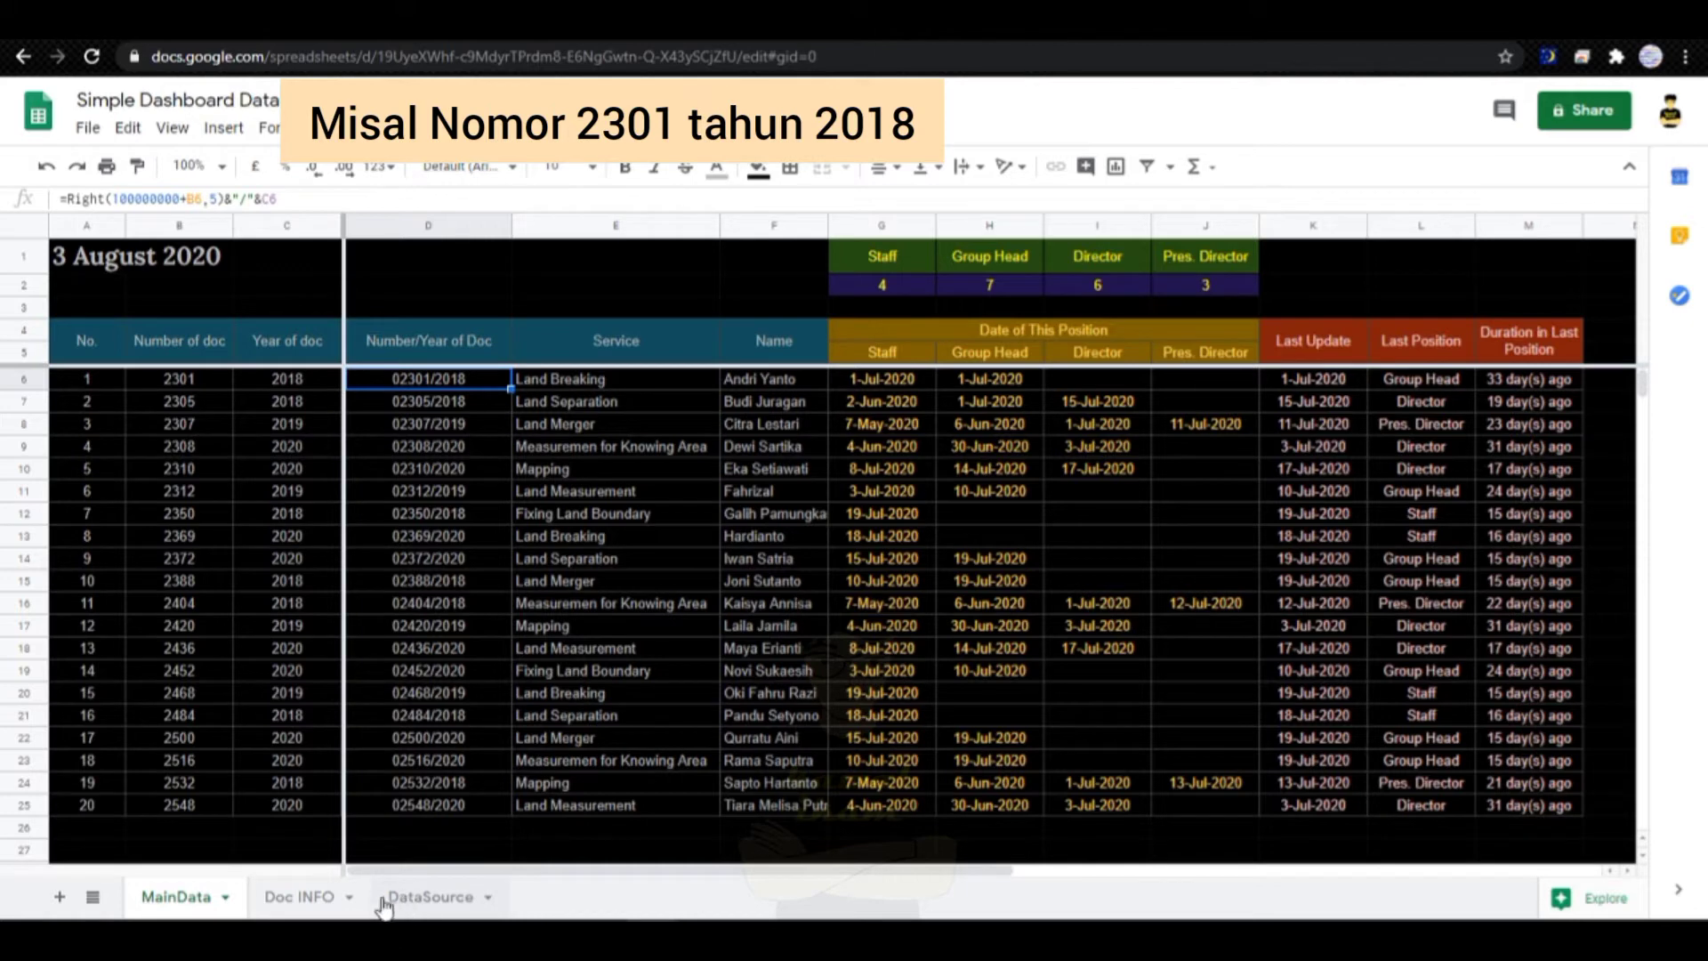
pyautogui.click(300, 897)
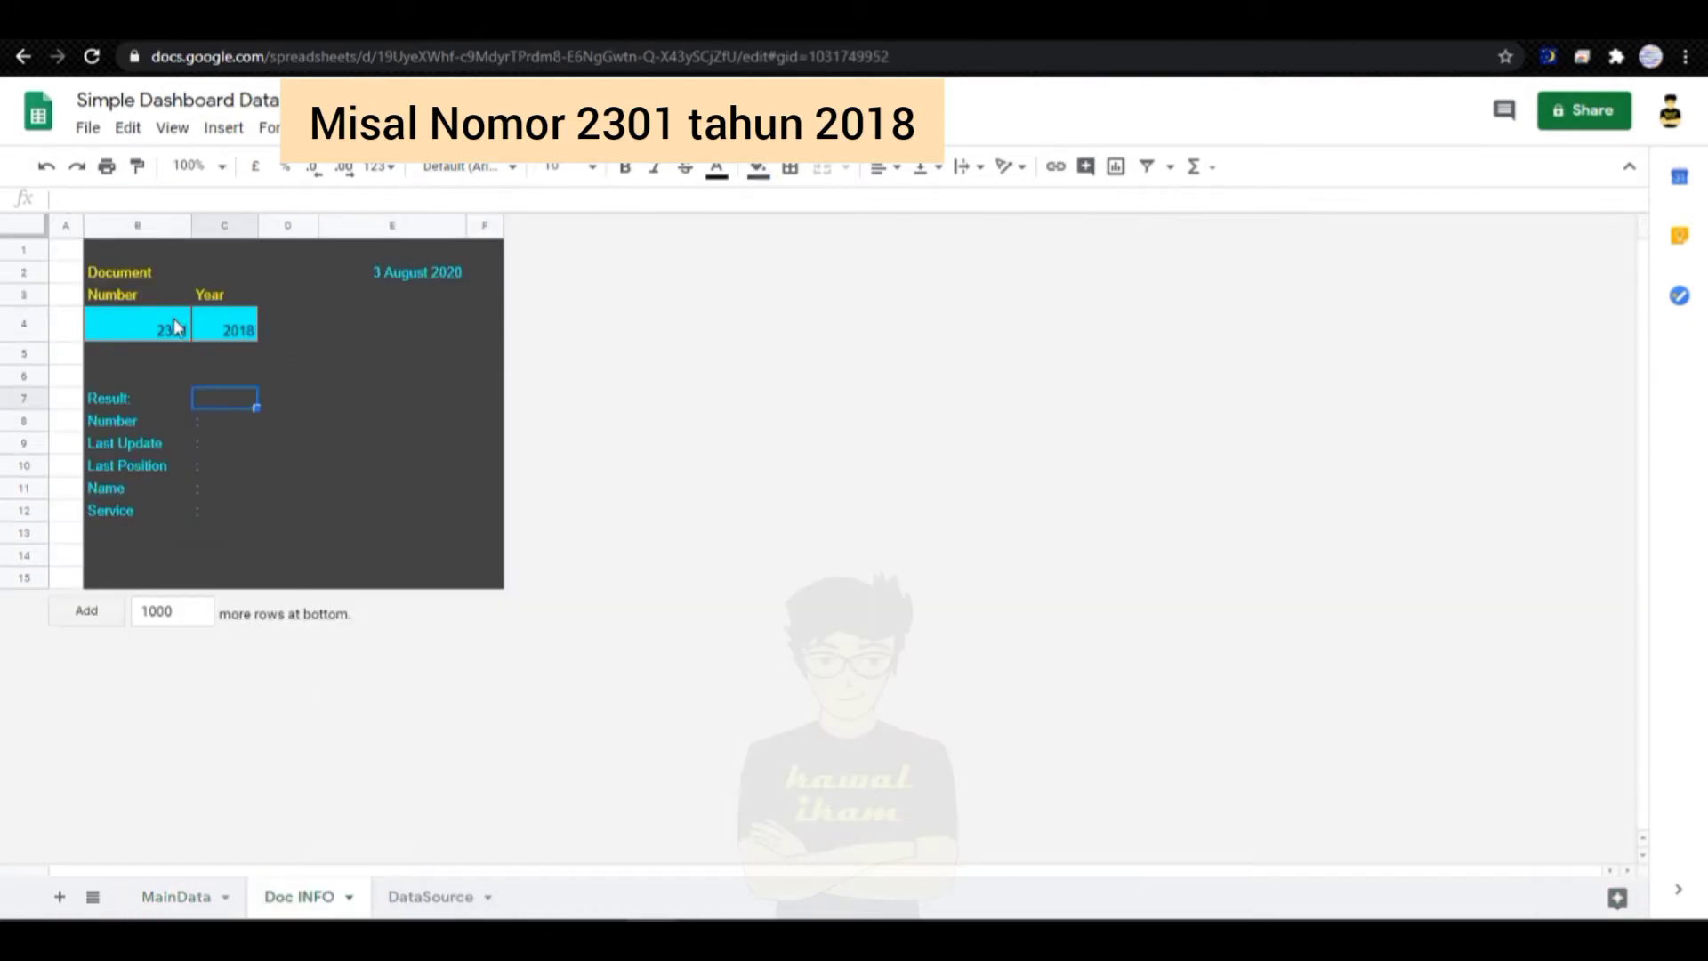
# Step: Make the number and year entries in B4:C4 bold and center them vertically
pyautogui.click(176, 327)
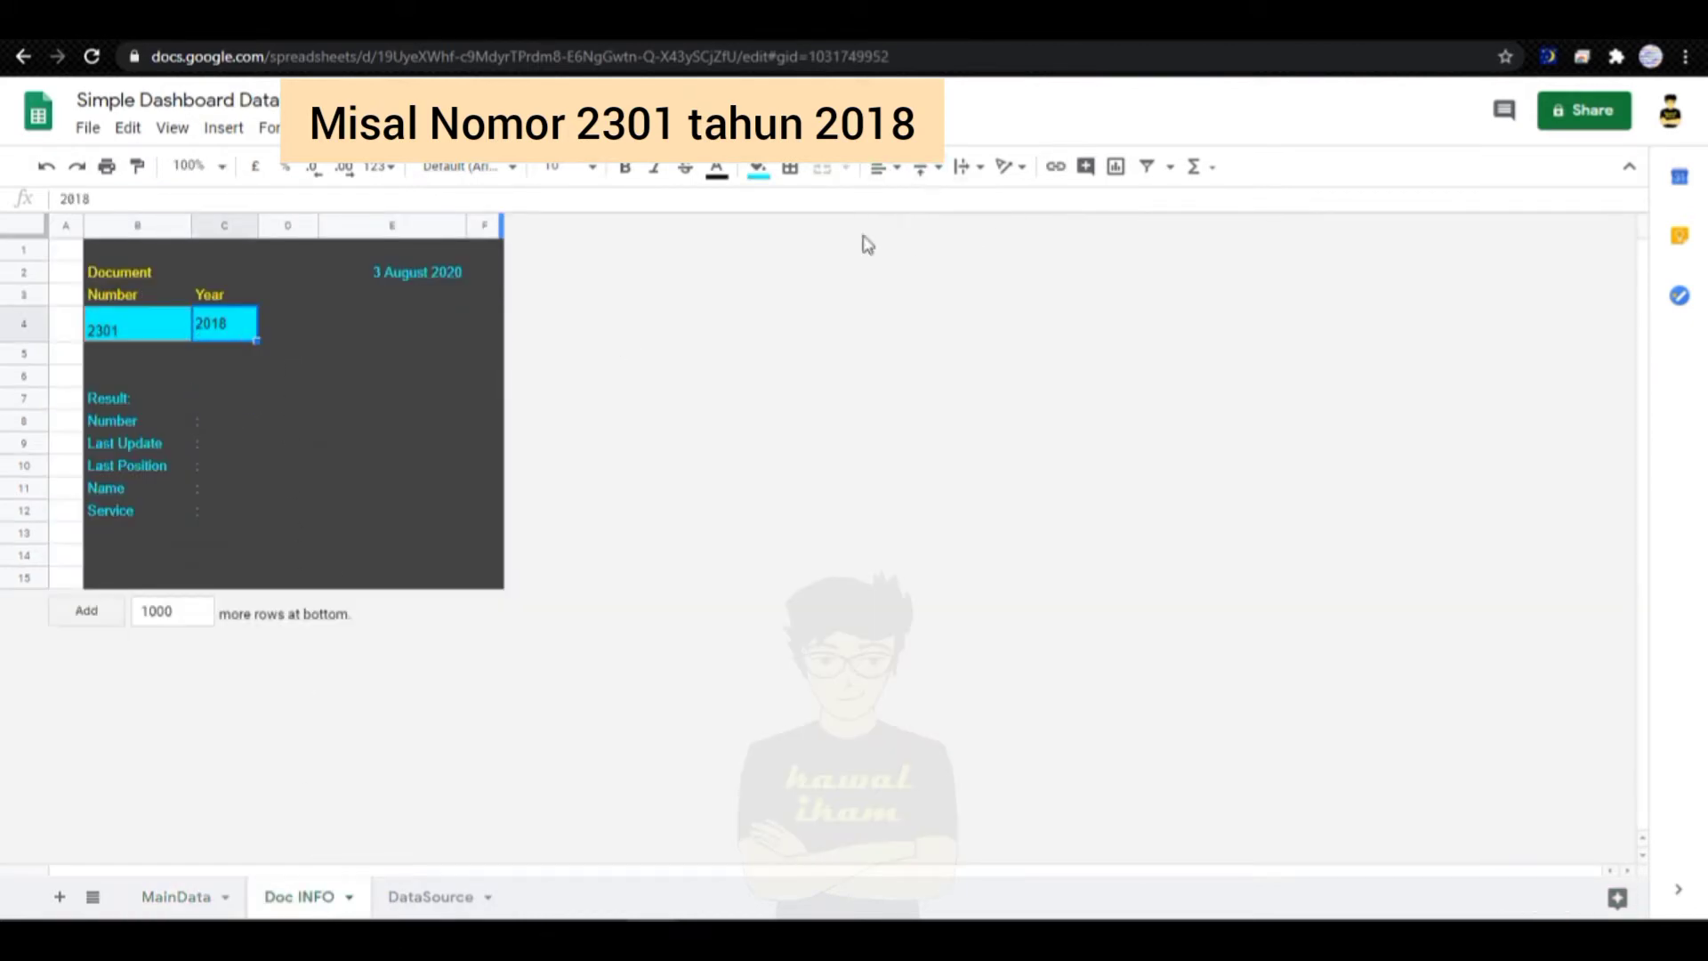
pyautogui.click(625, 167)
pyautogui.click(287, 420)
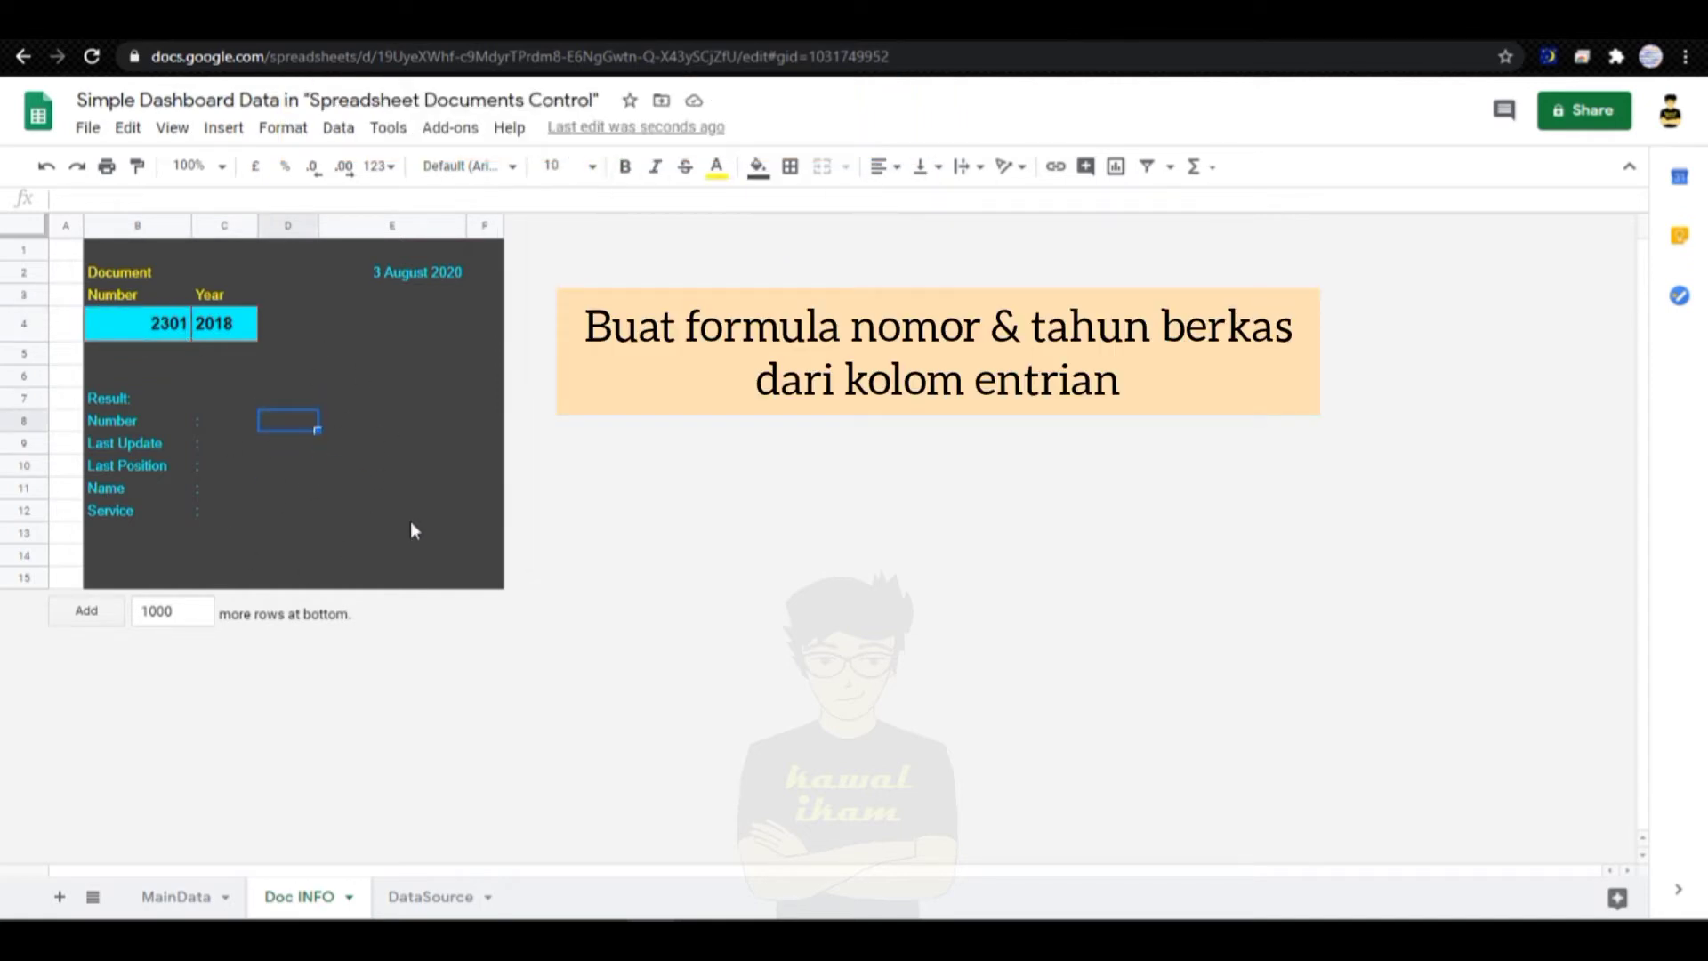
# Step: Enter the formula =B4&"/"&C4 in D8 to combine the document number and year
pyautogui.write('=')
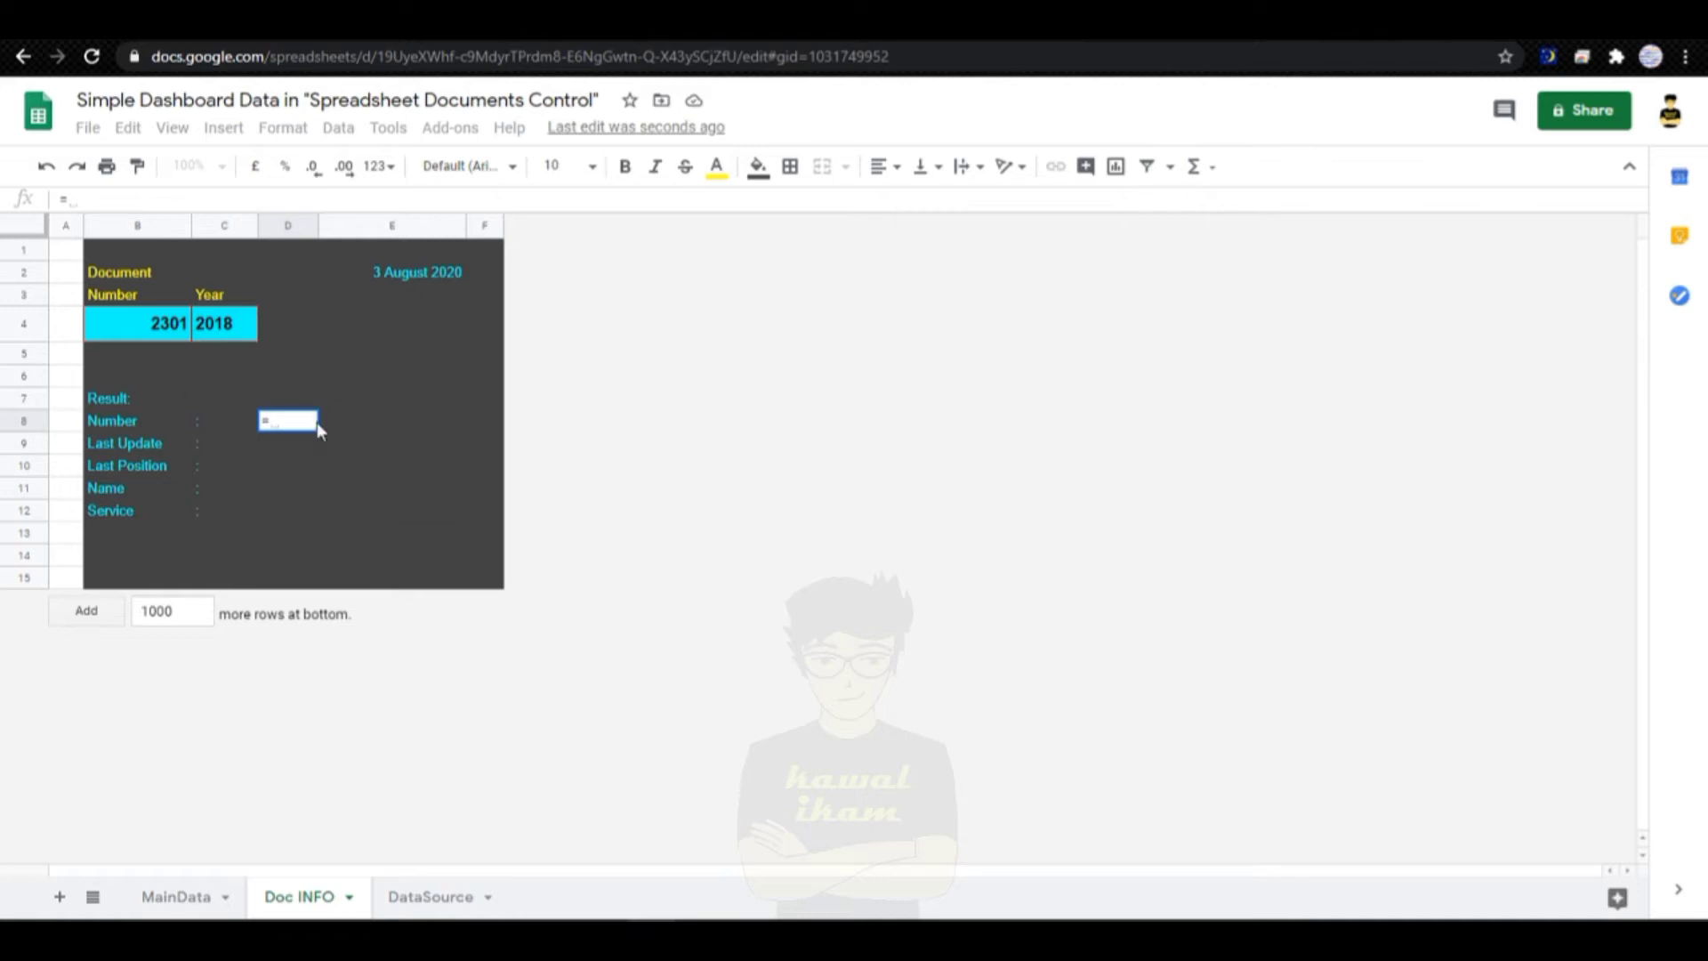
pyautogui.click(165, 327)
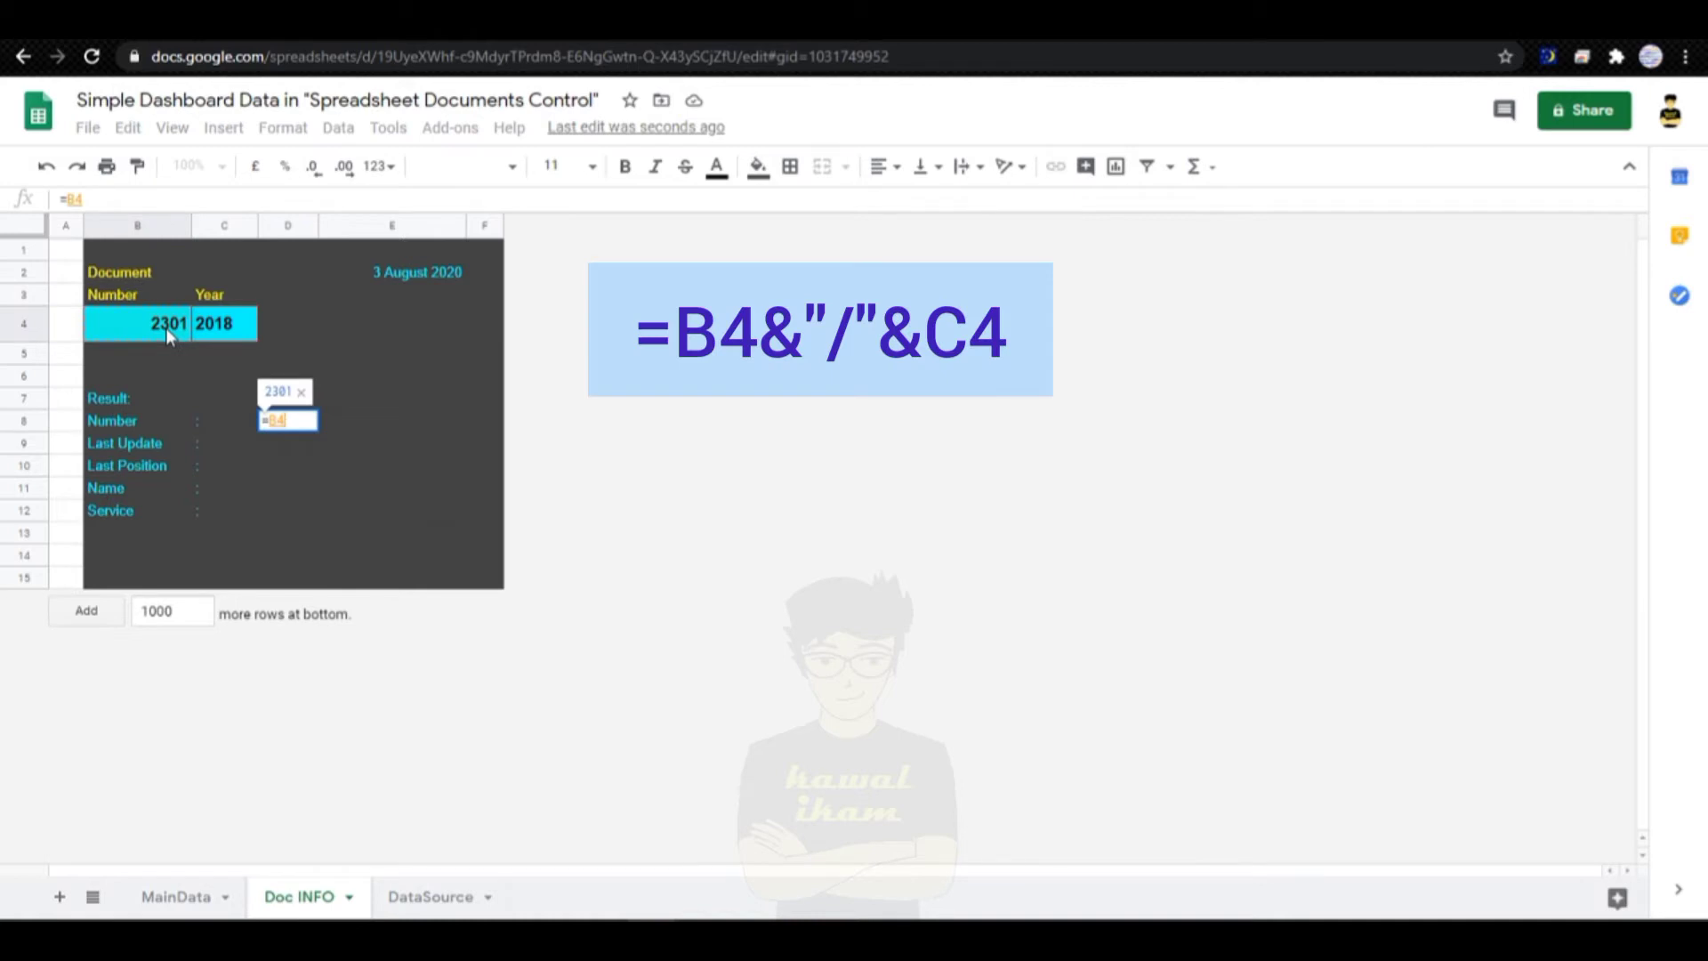
pyautogui.write('&')
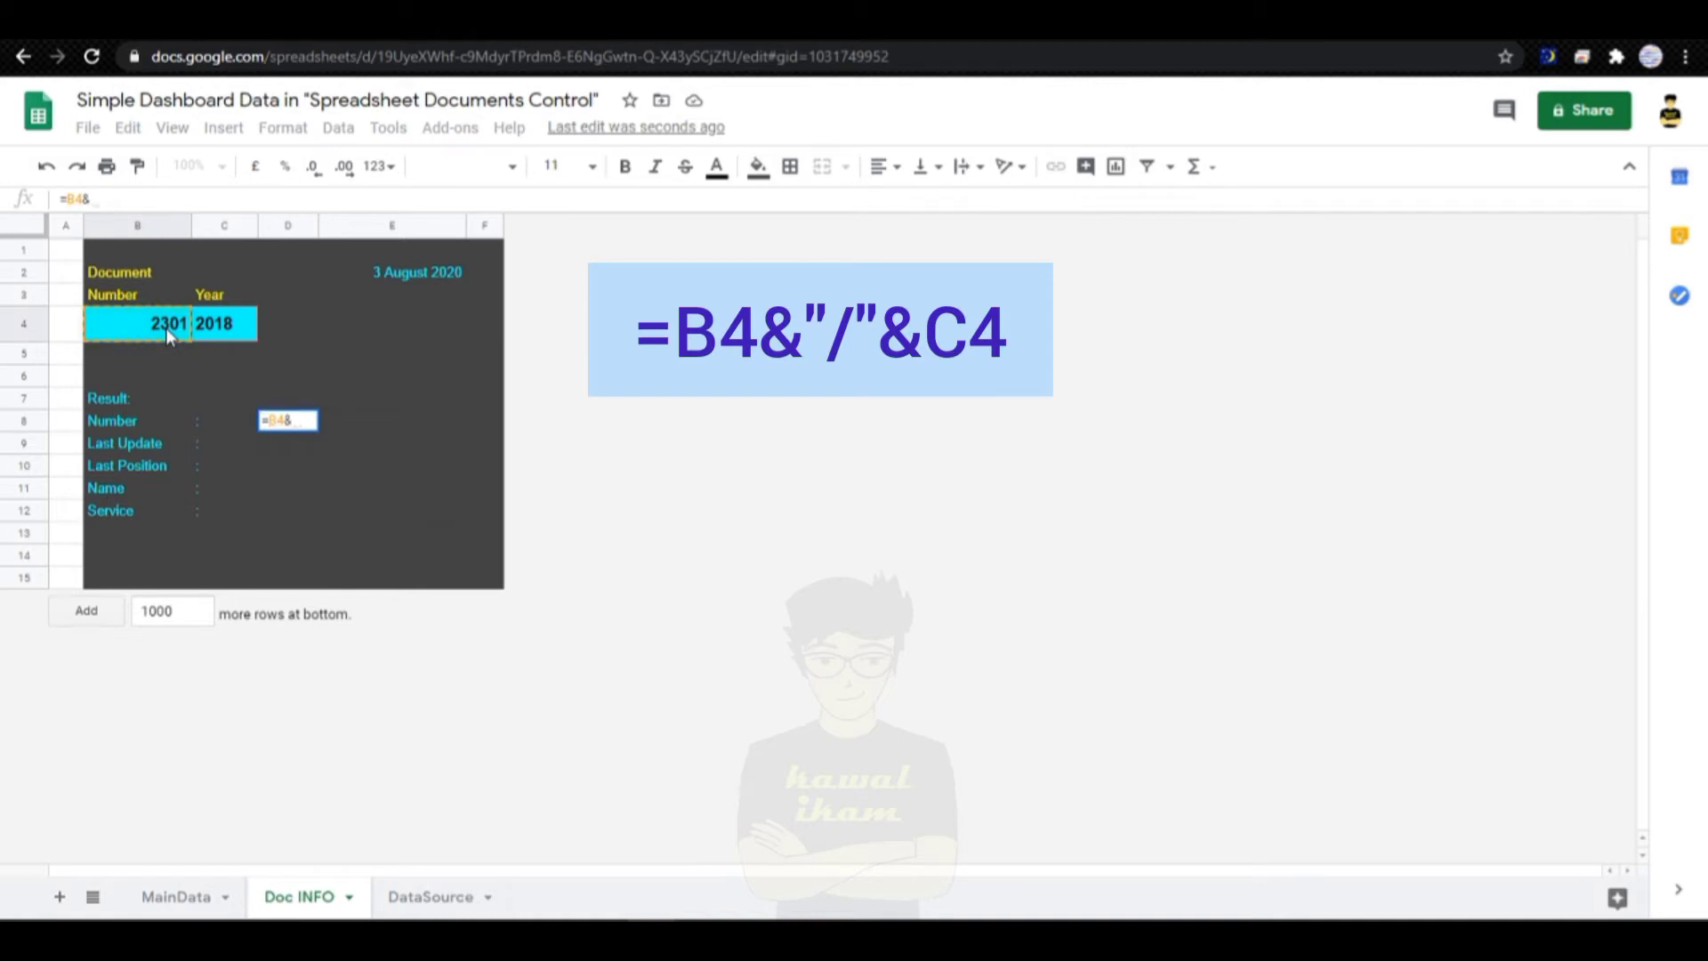
pyautogui.write('"/"')
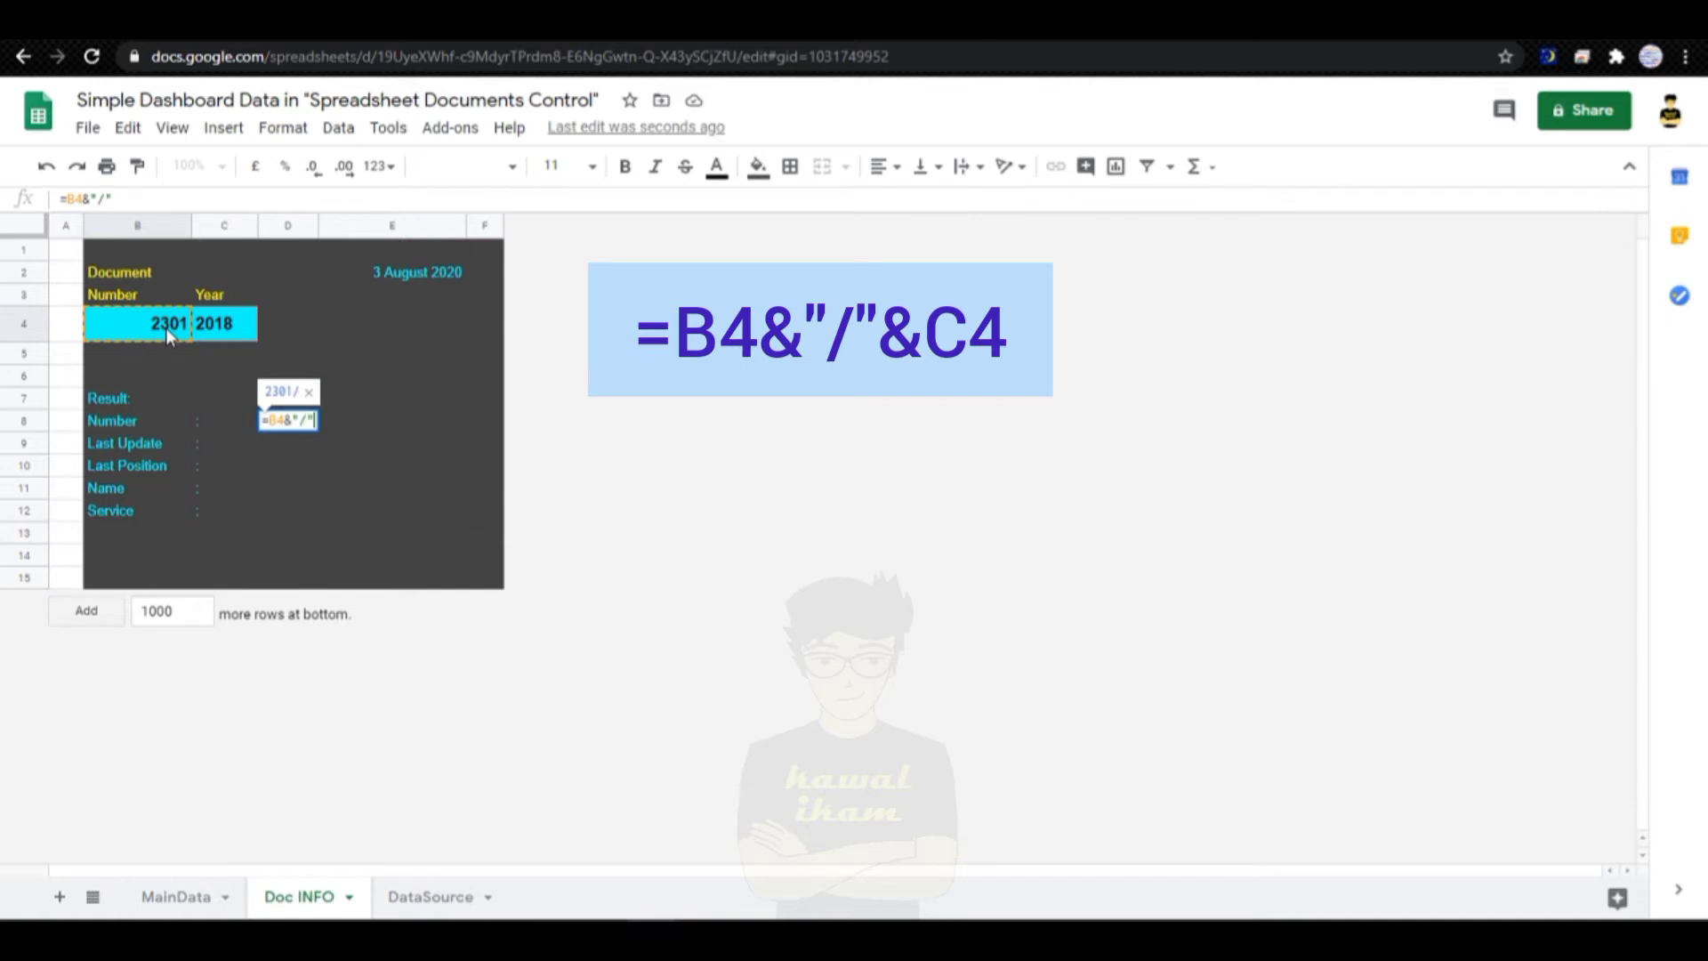
pyautogui.write('&')
pyautogui.click(216, 325)
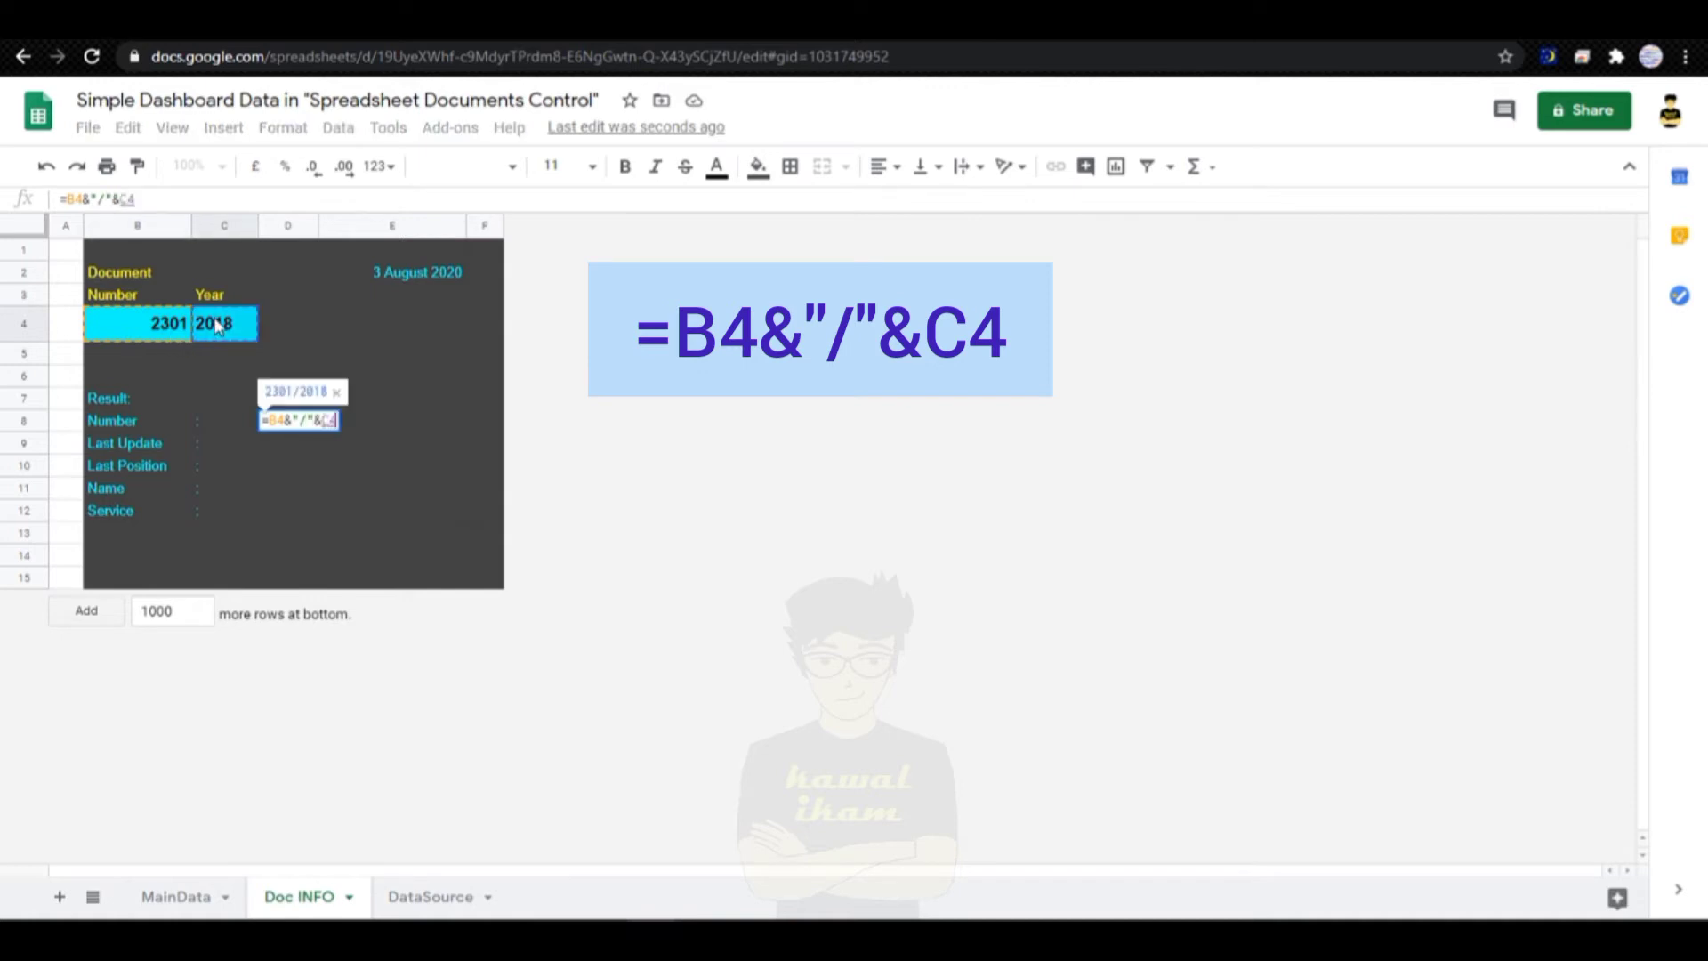
pyautogui.press('Return')
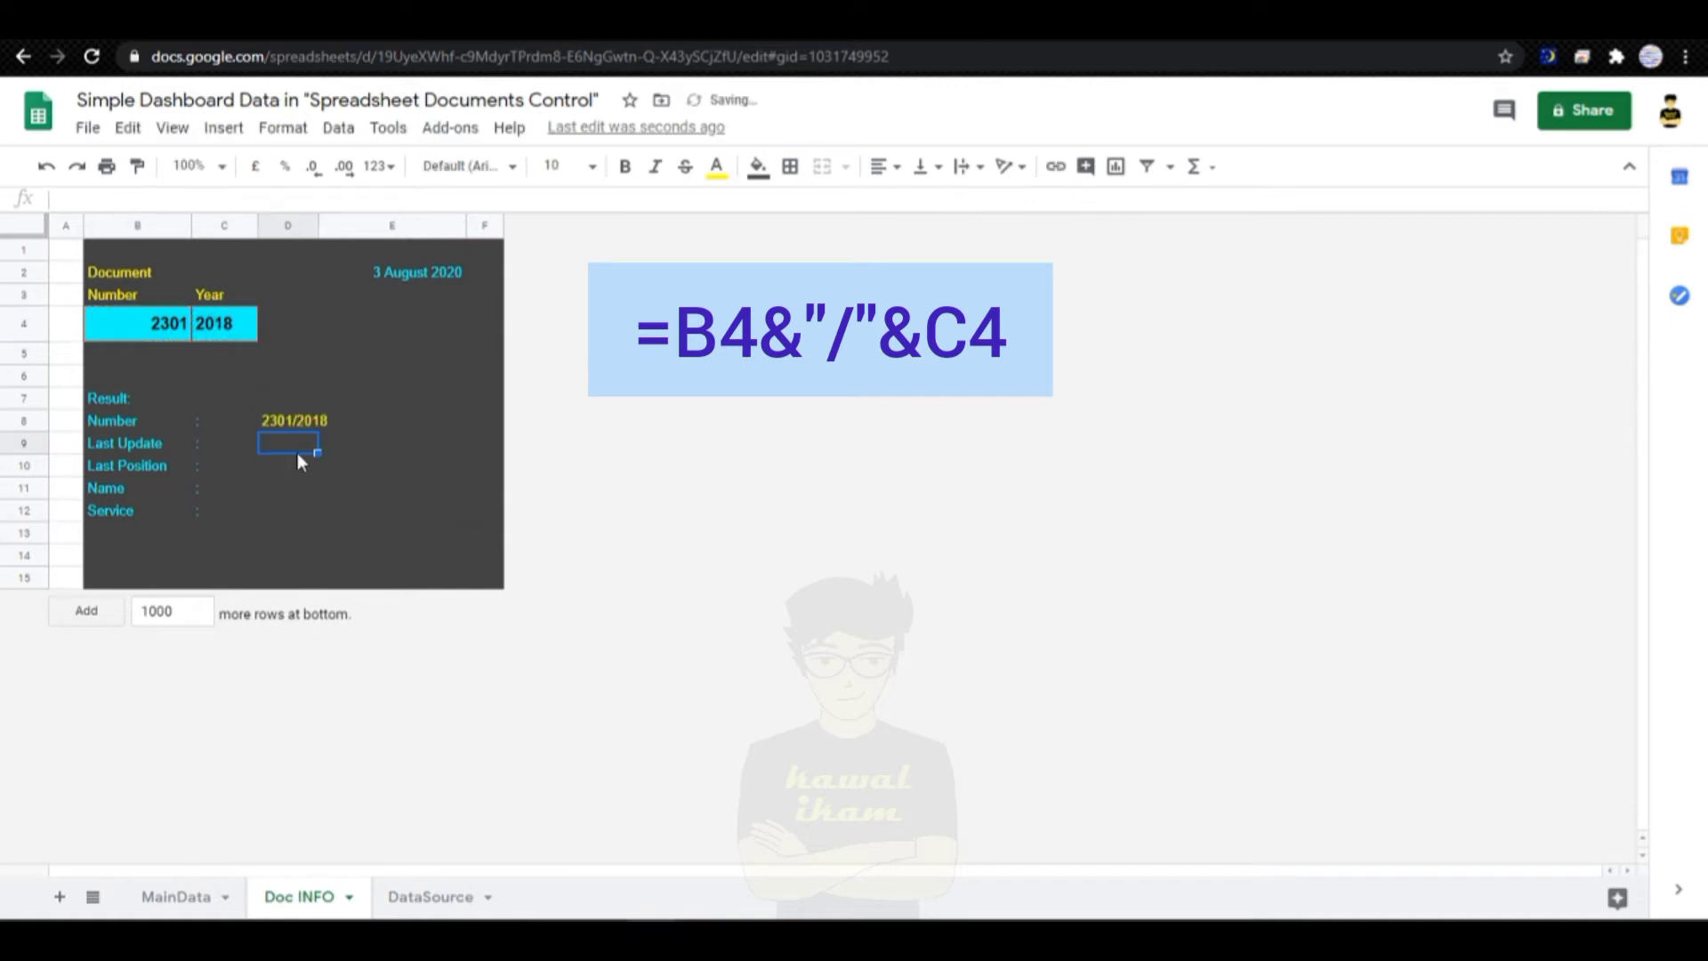
# Step: Change the D8 formula to =right(100000000+B4,5)&"/"&C4 so the document number is padded to five digits
pyautogui.click(299, 424)
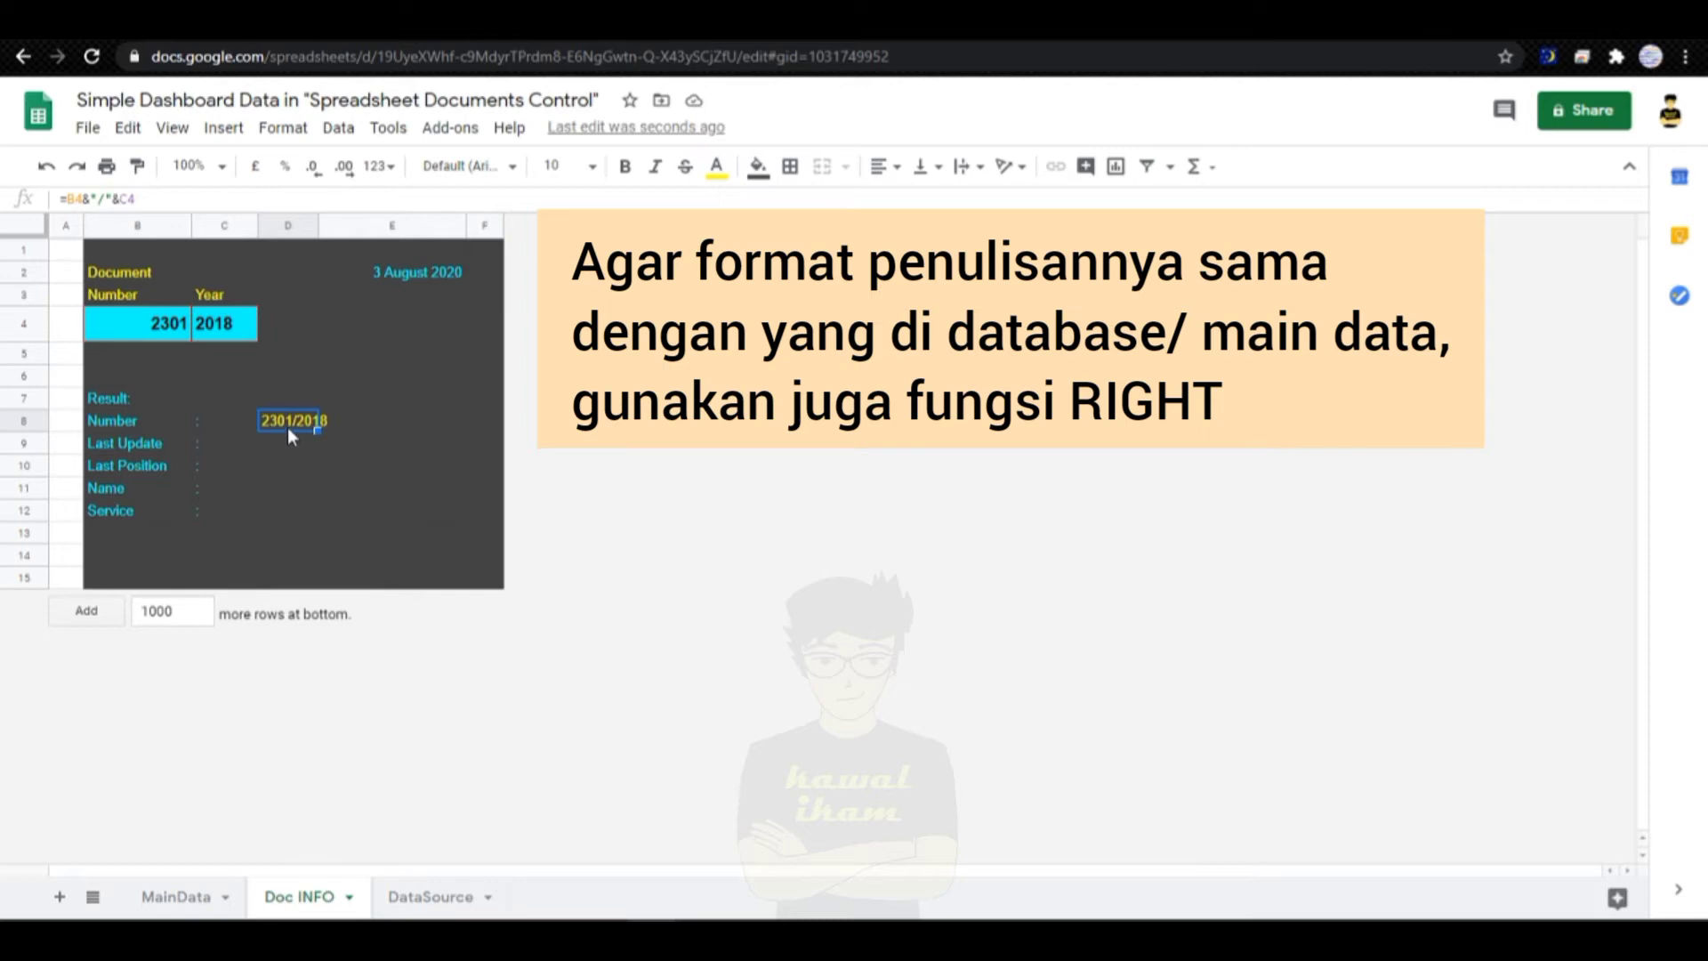
pyautogui.click(73, 199)
pyautogui.write('right')
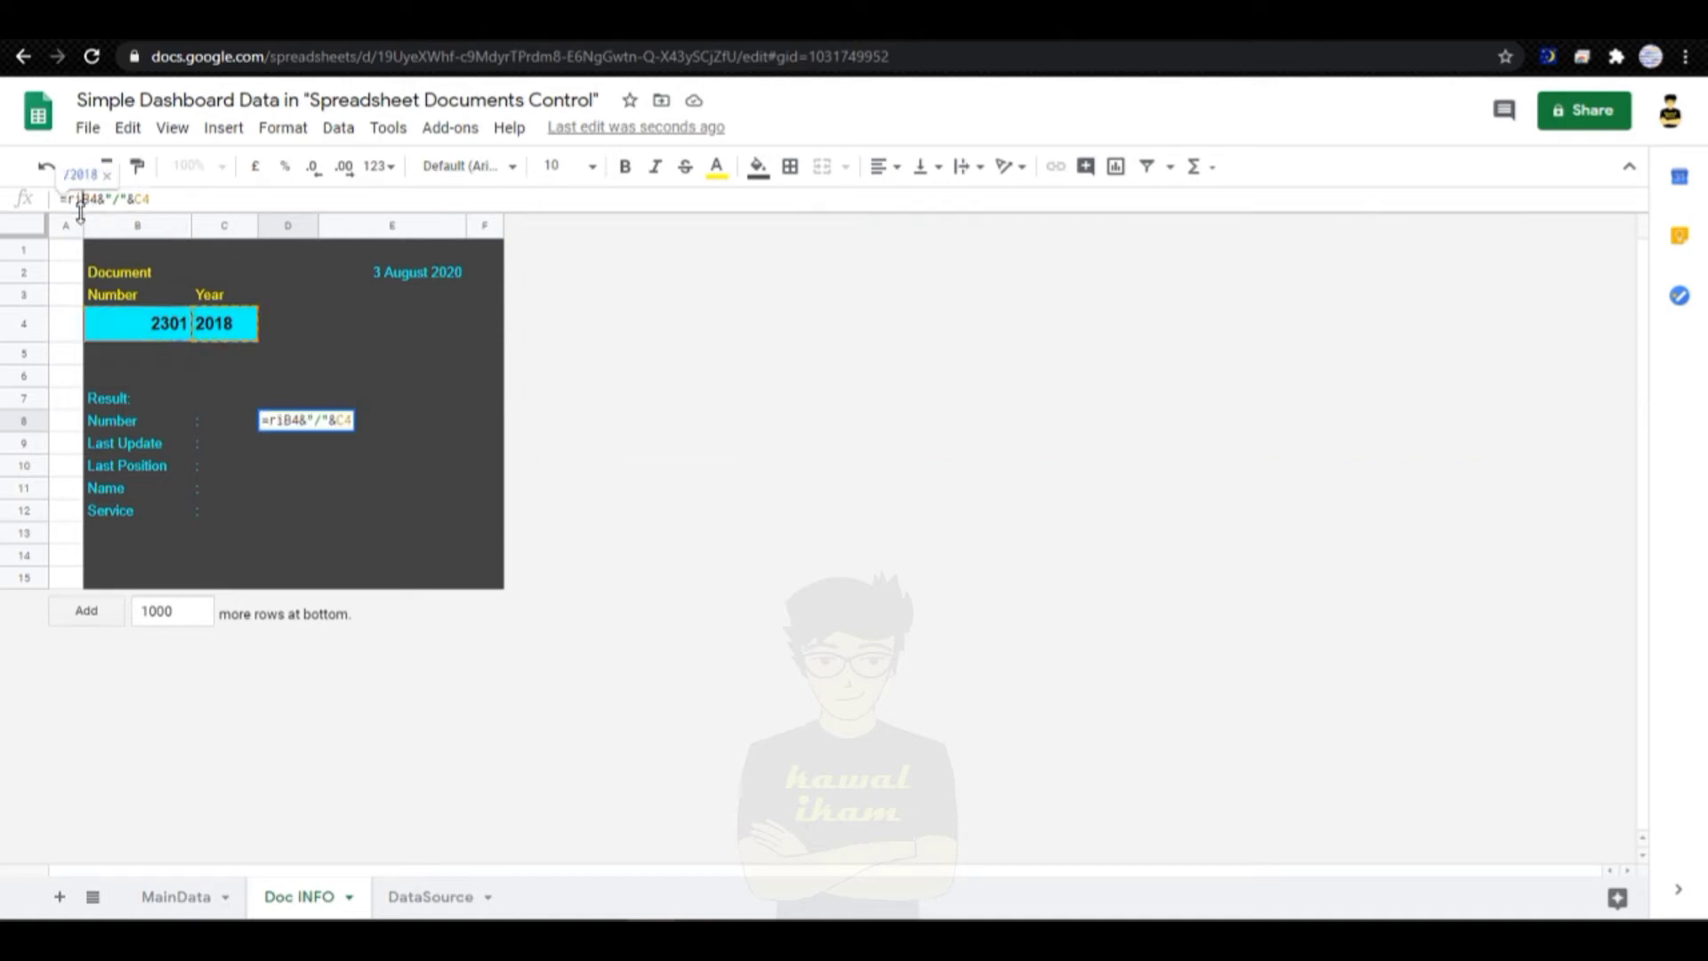
pyautogui.write('(100')
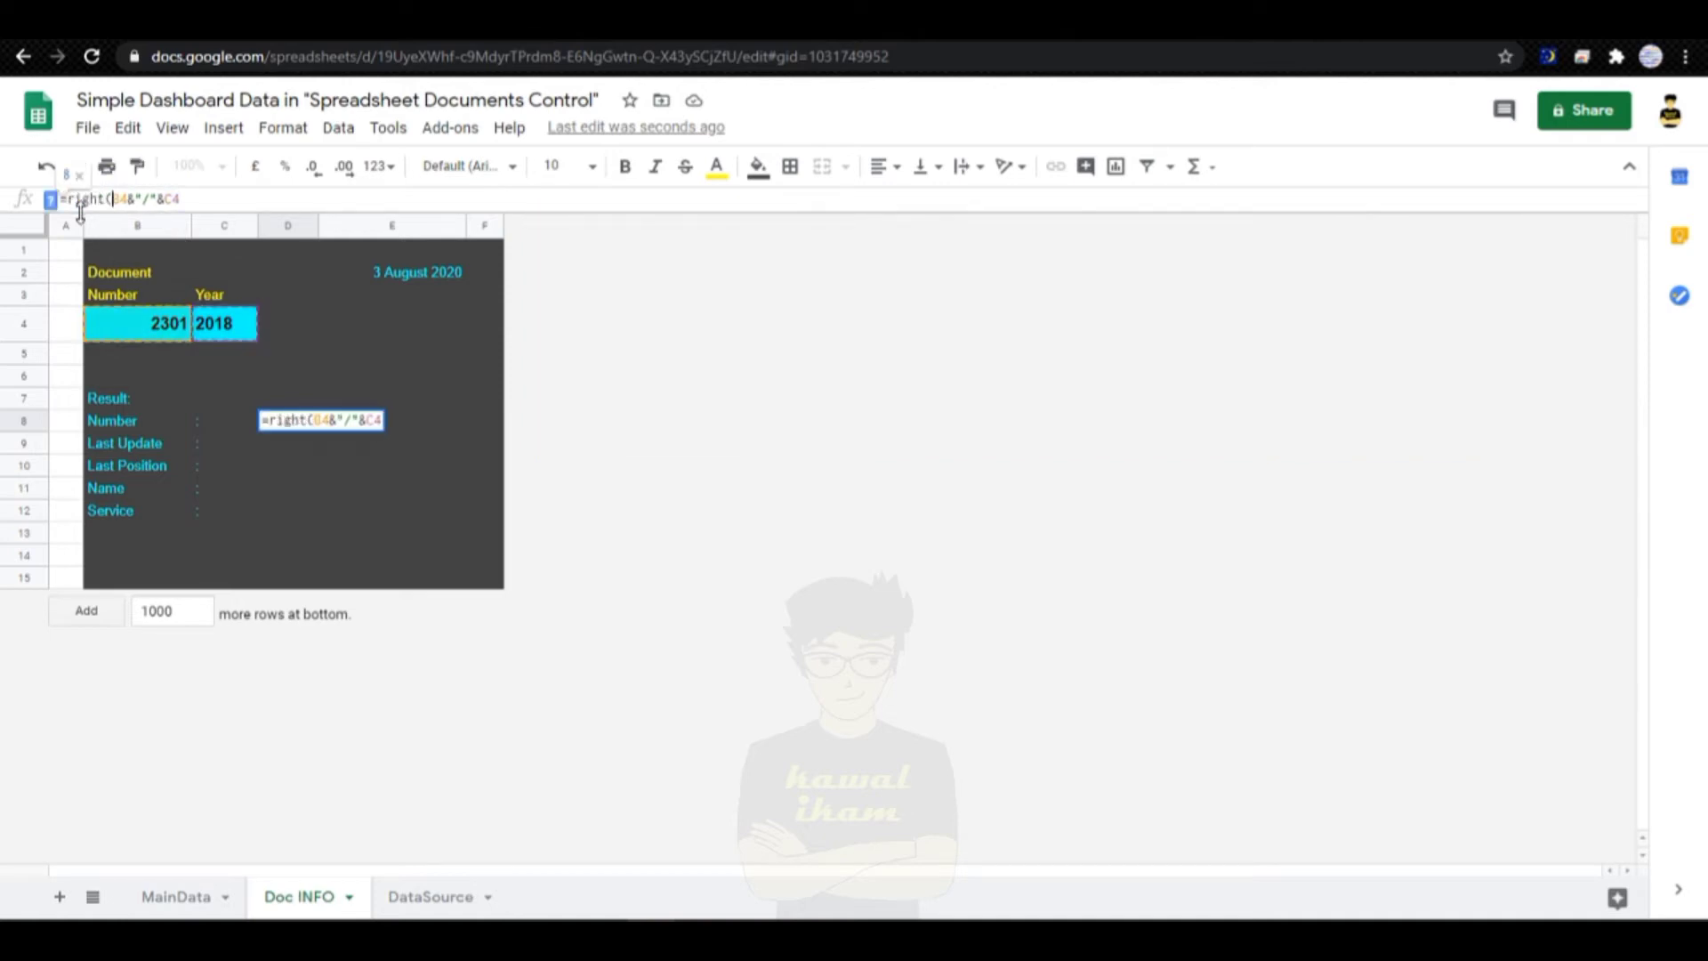
pyautogui.write('00000')
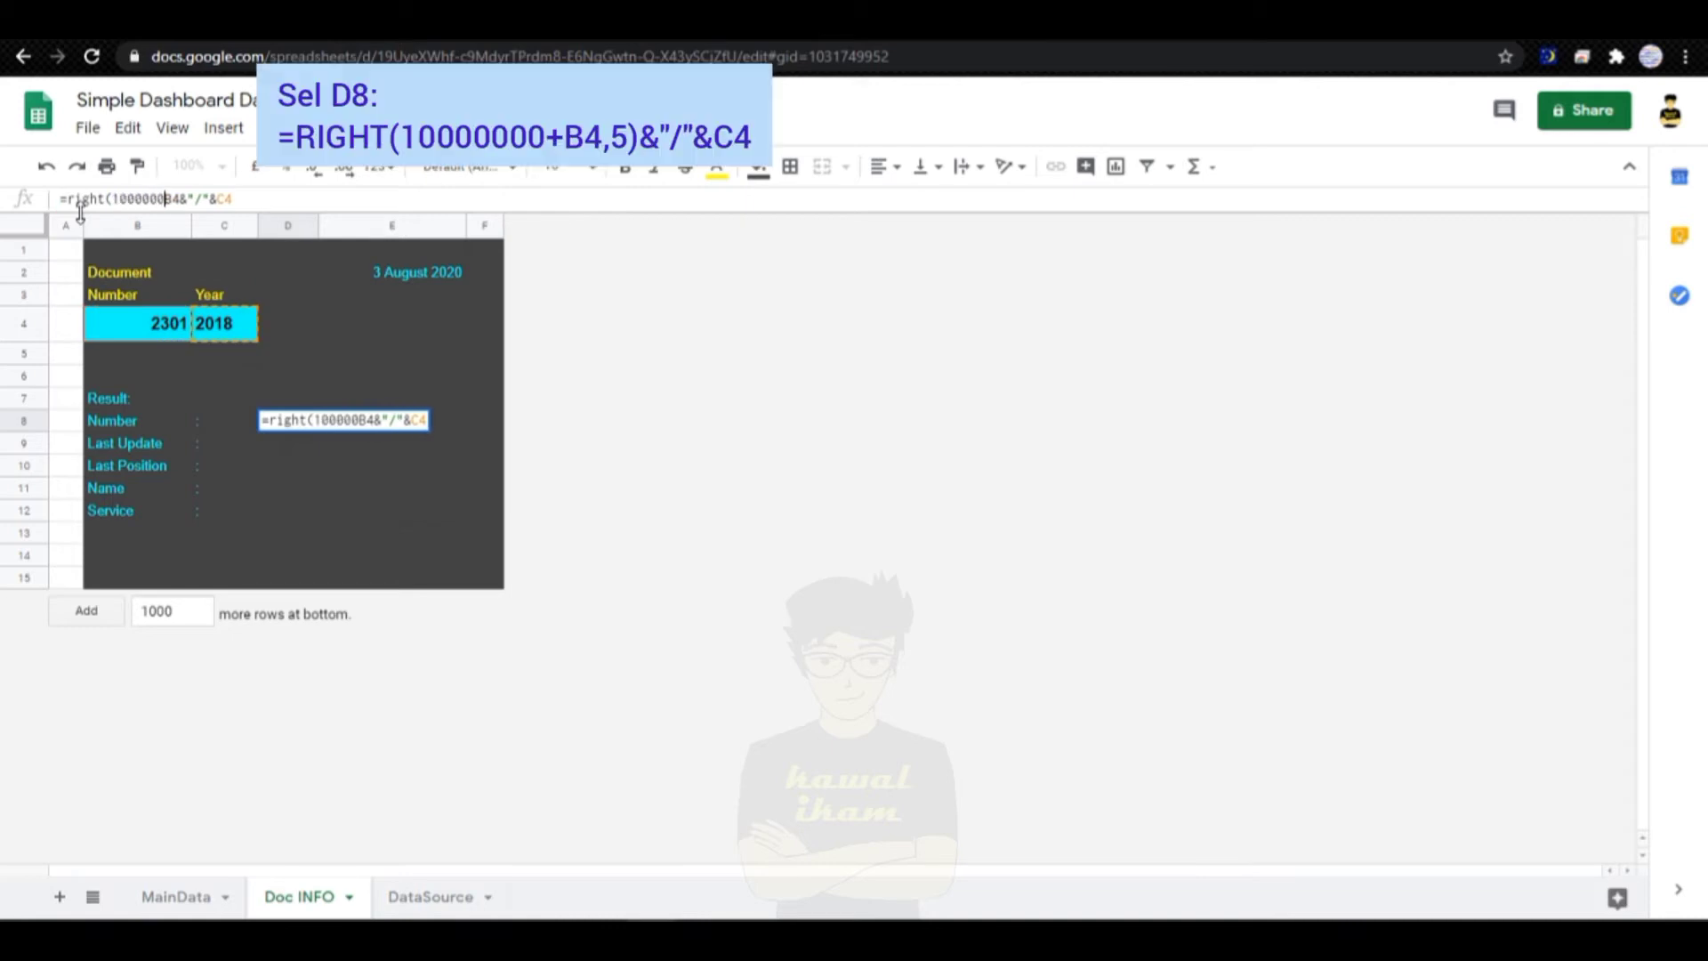
pyautogui.write('0')
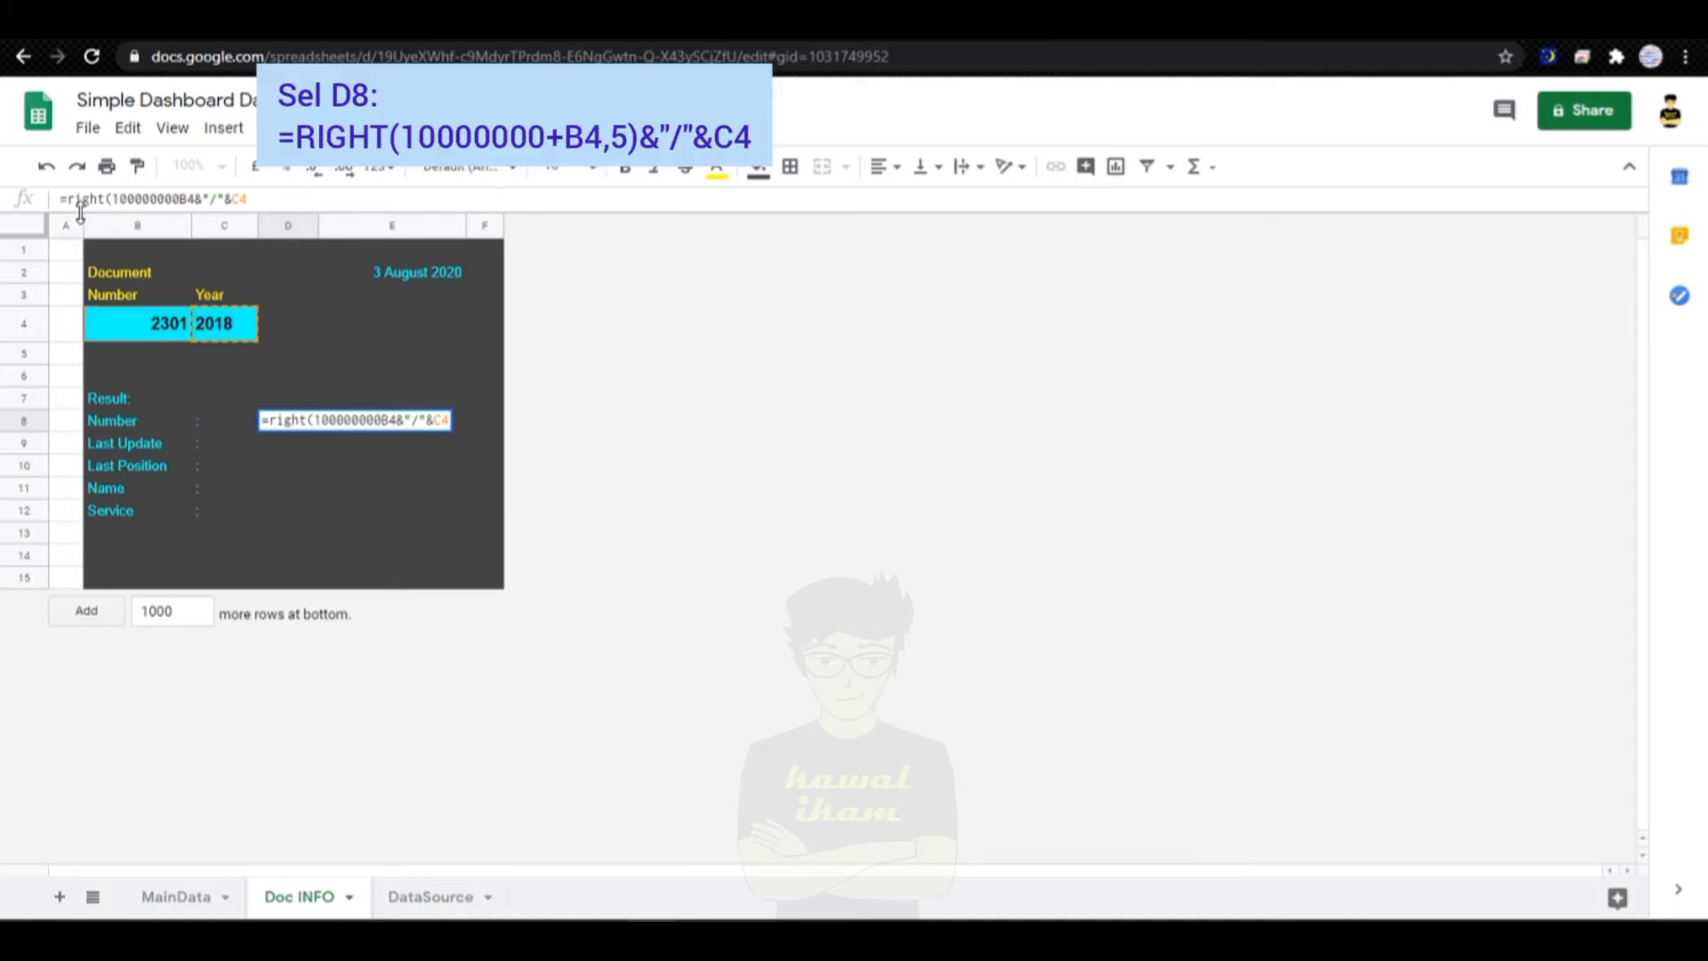
pyautogui.write('+')
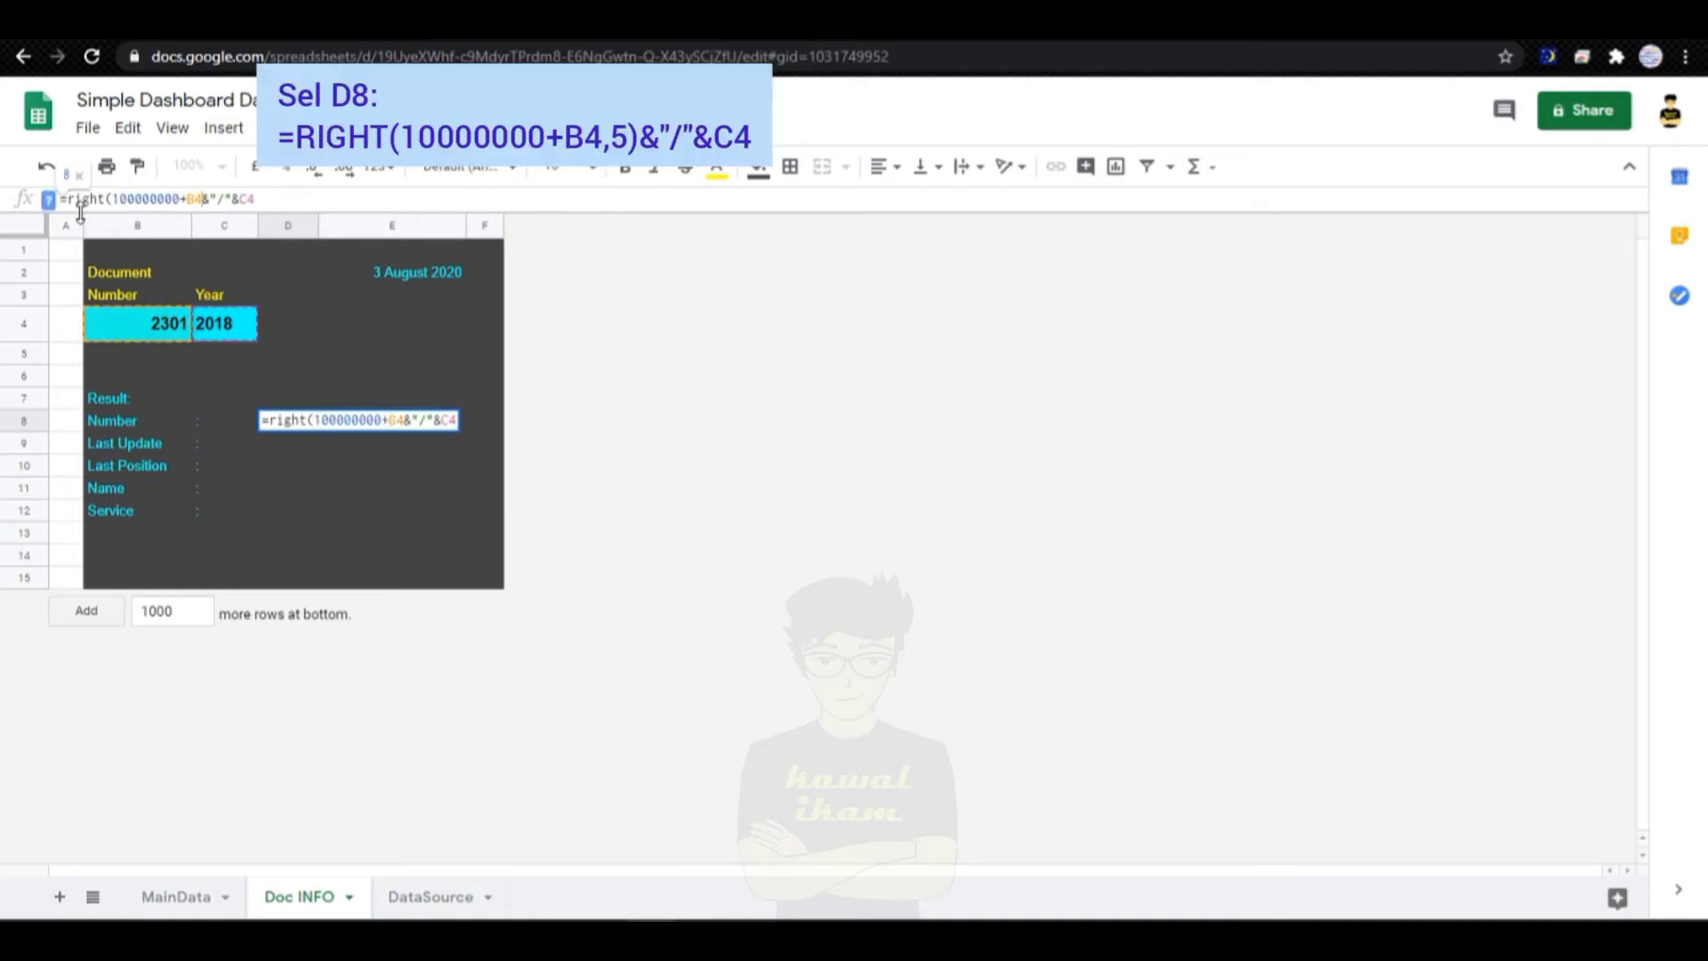
pyautogui.write(',5')
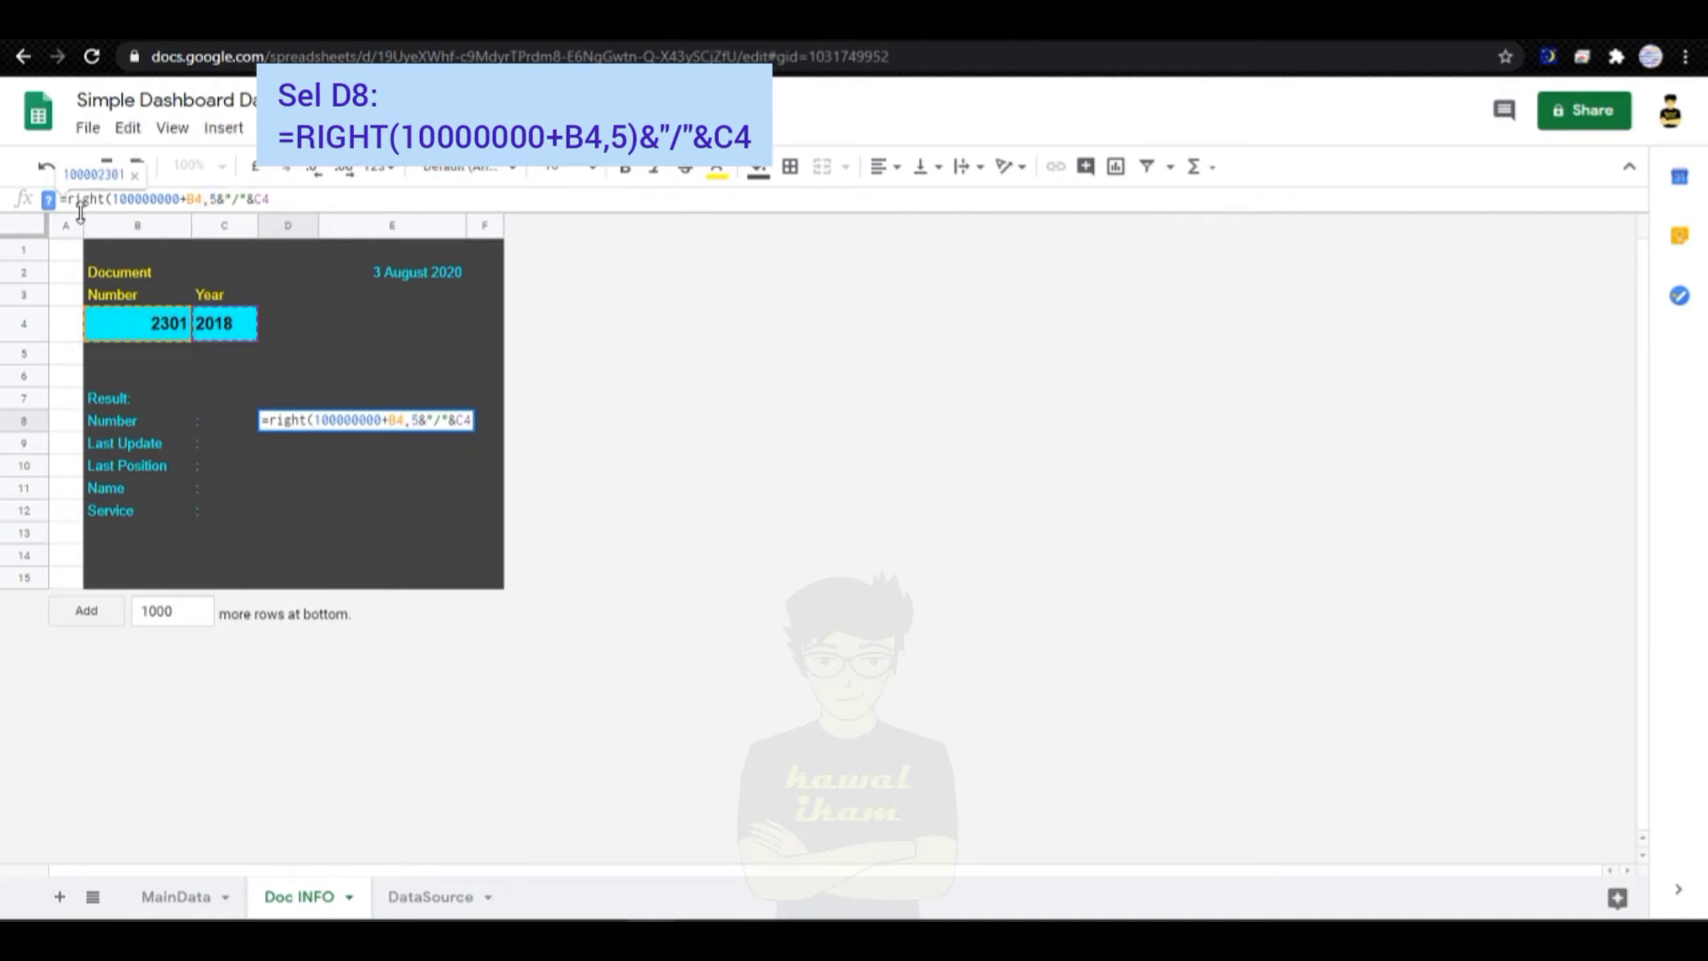
pyautogui.write(')')
pyautogui.press('Return')
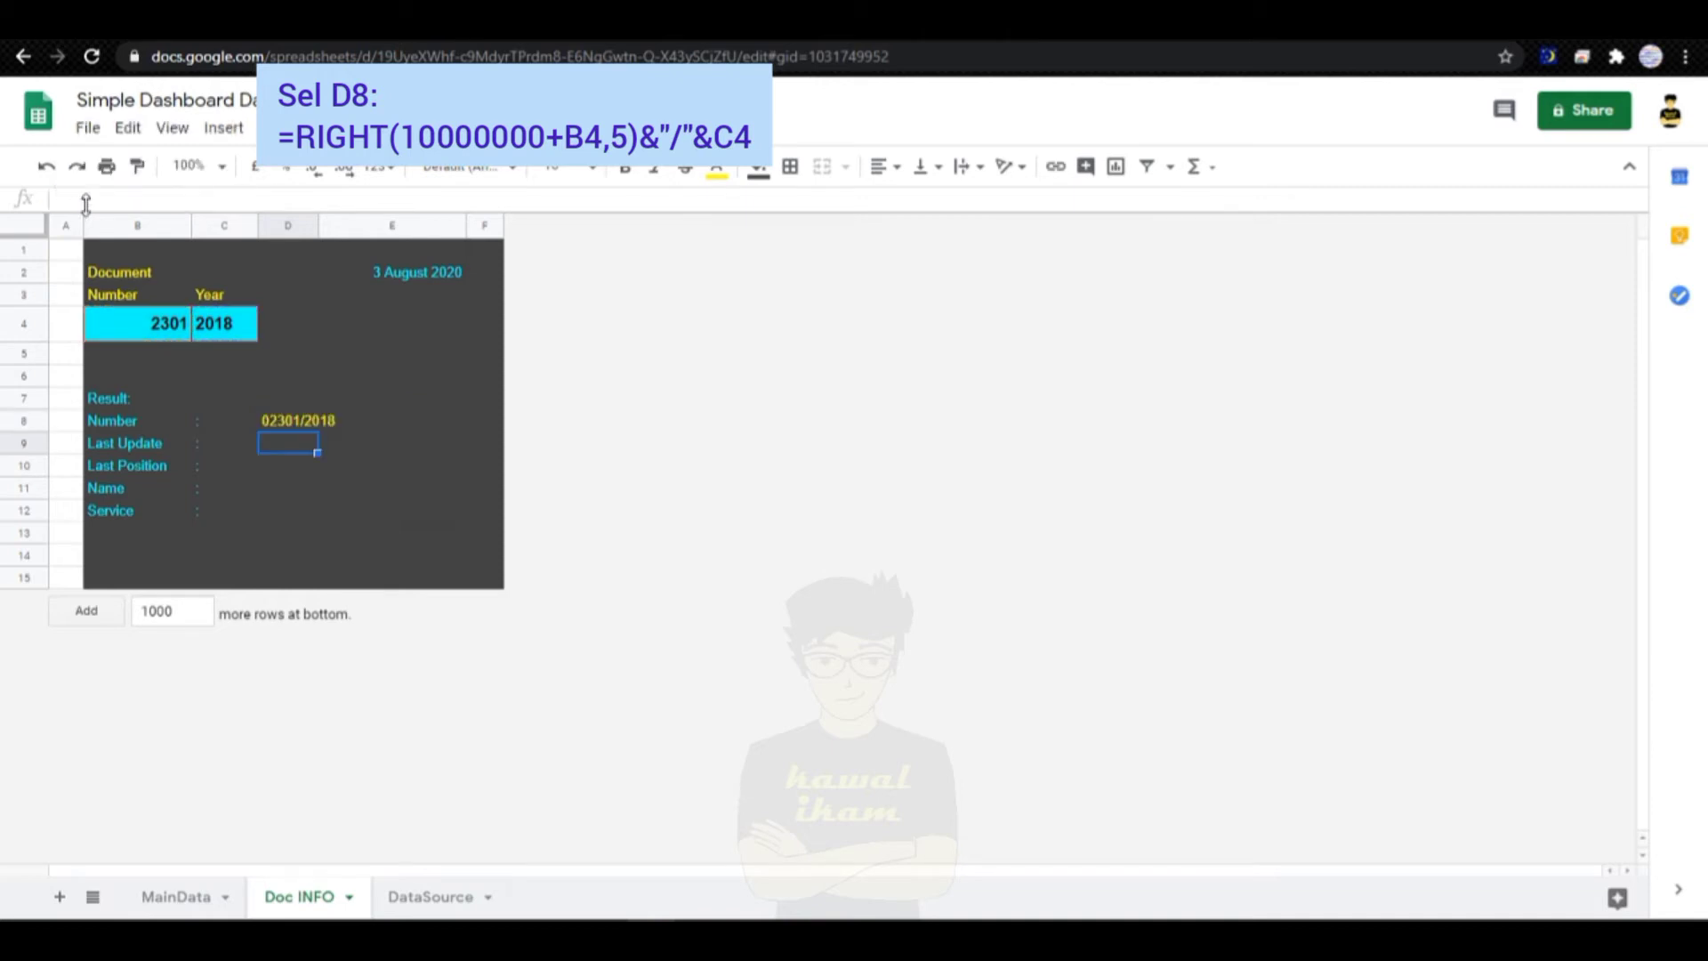
pyautogui.click(307, 420)
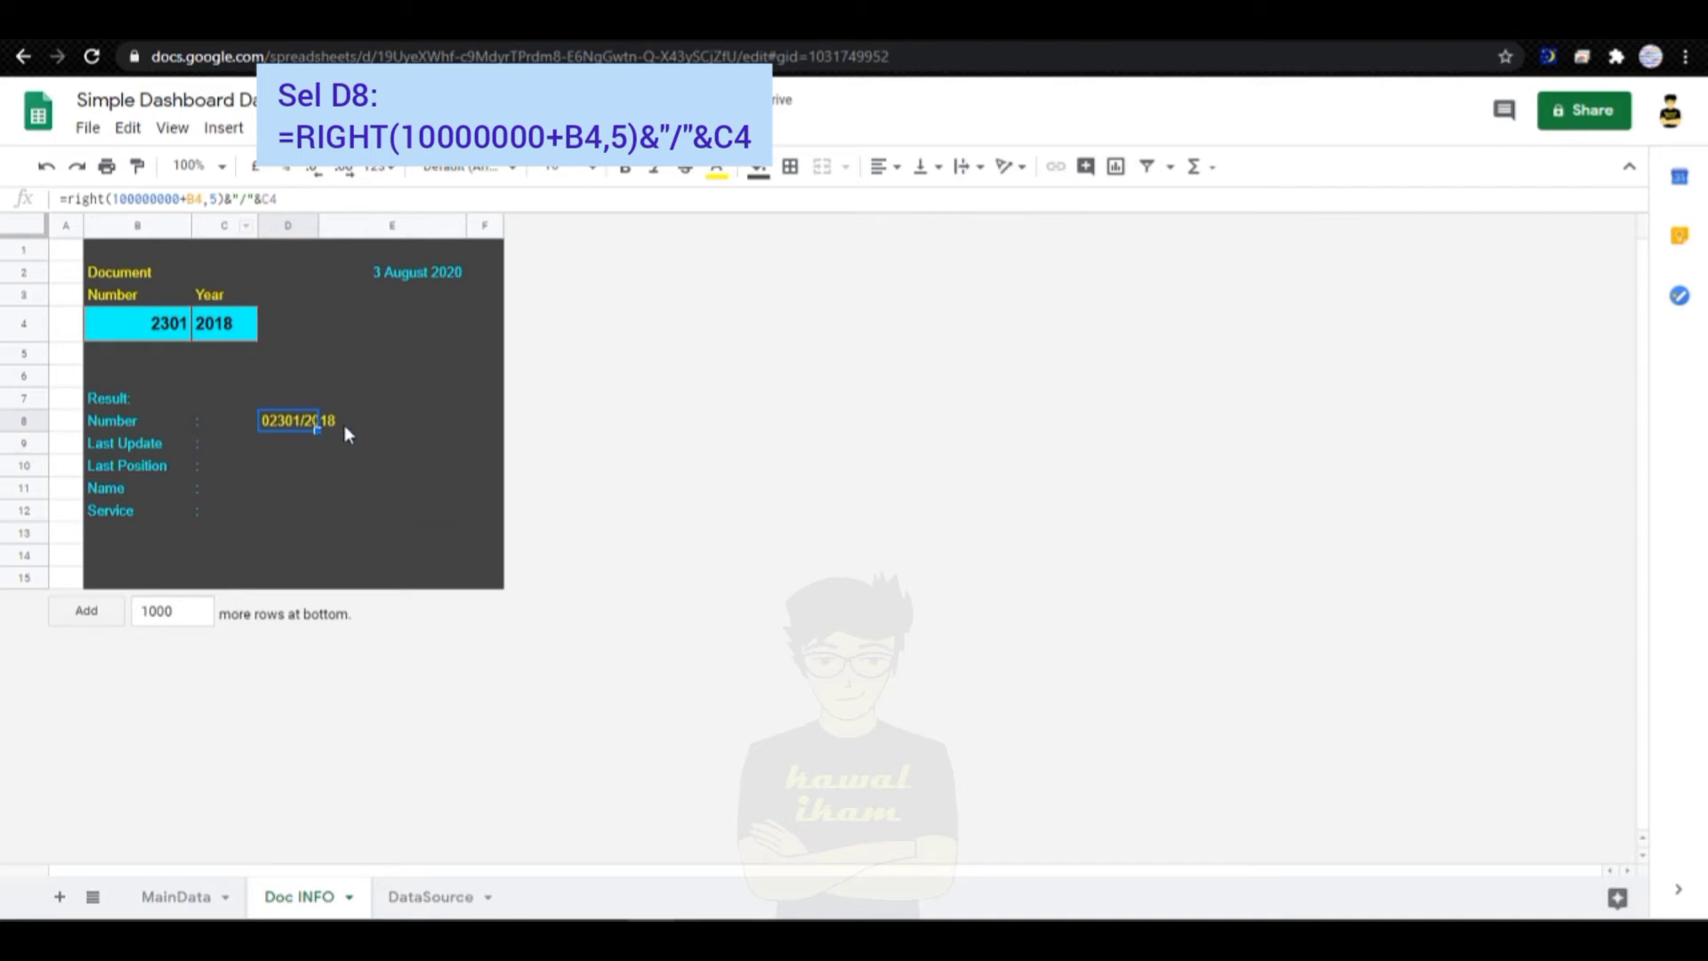
pyautogui.click(344, 424)
pyautogui.click(298, 418)
pyautogui.click(325, 417)
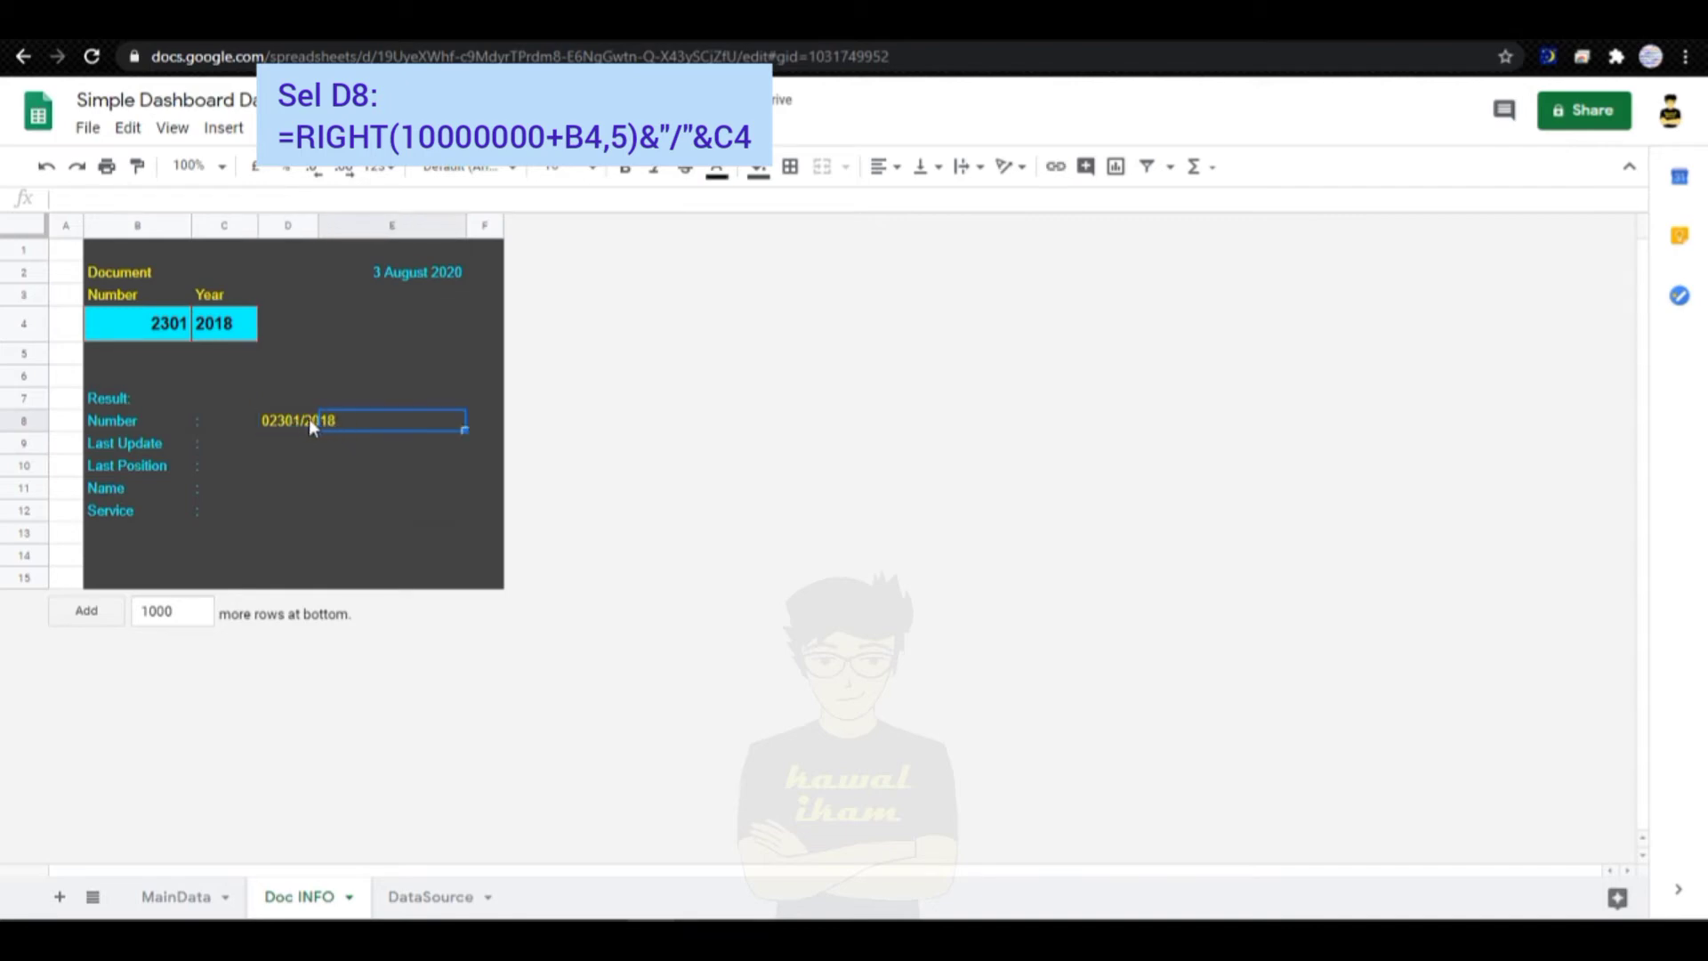
pyautogui.click(298, 423)
pyautogui.click(262, 443)
# Step: Test the D8 formula by entering 200, 2301 and 5 in B4, and restore the number to 2301
pyautogui.click(160, 322)
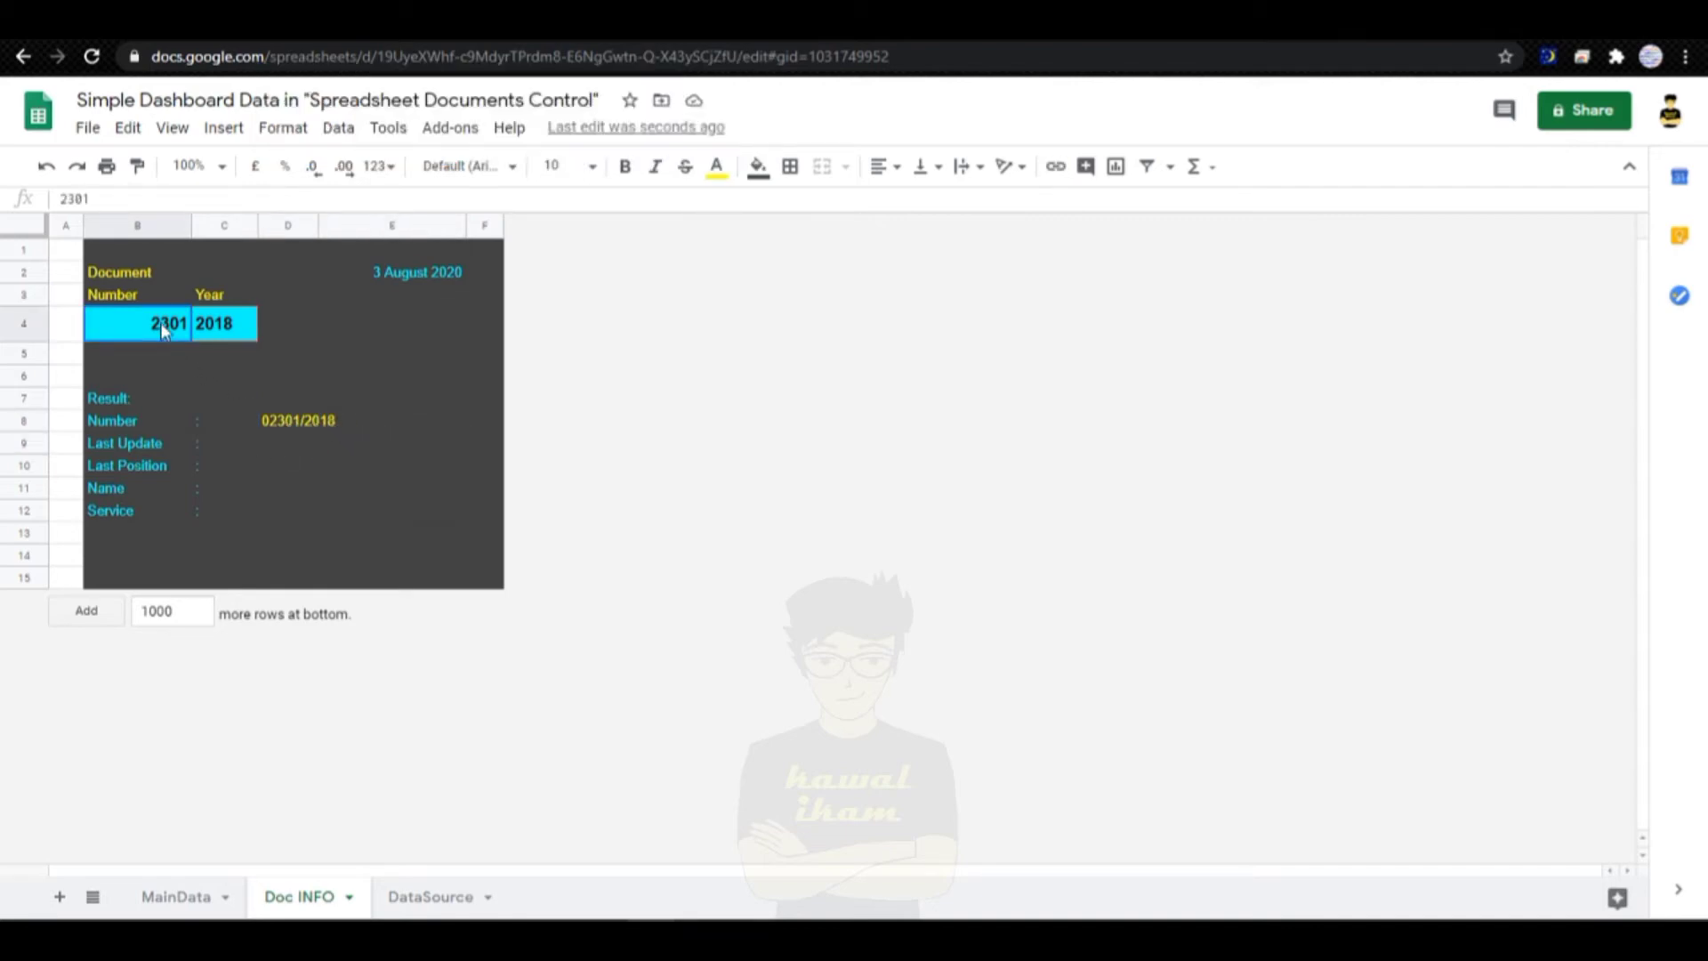
pyautogui.write('200')
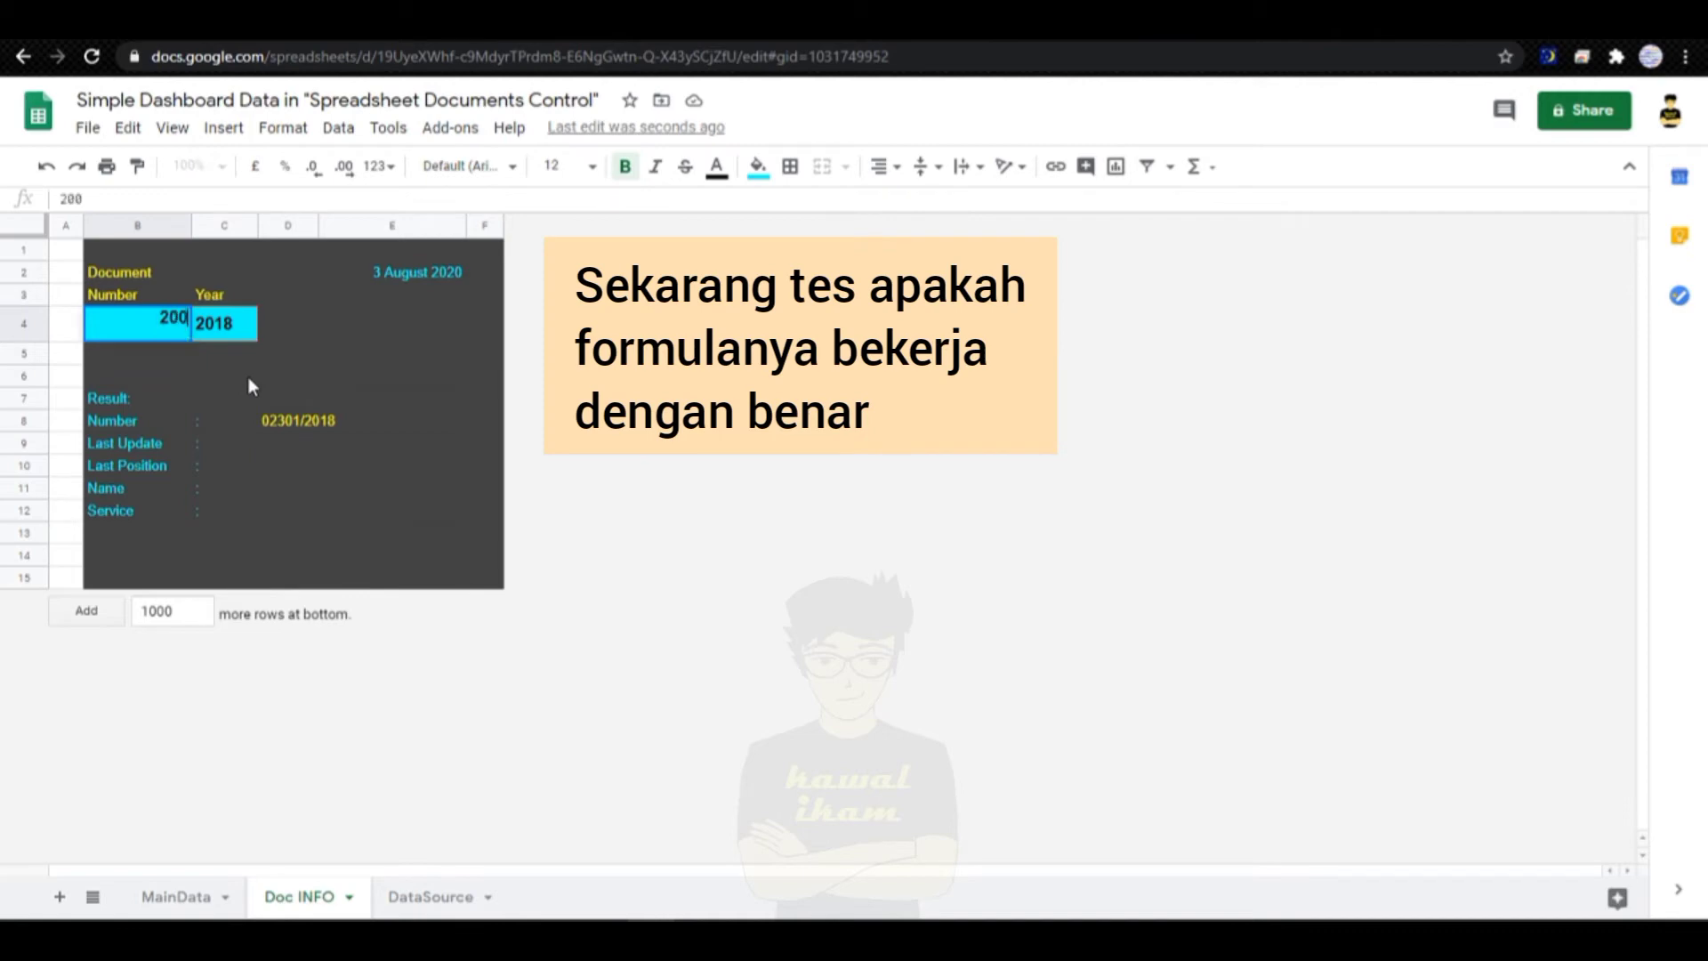
pyautogui.press('Return')
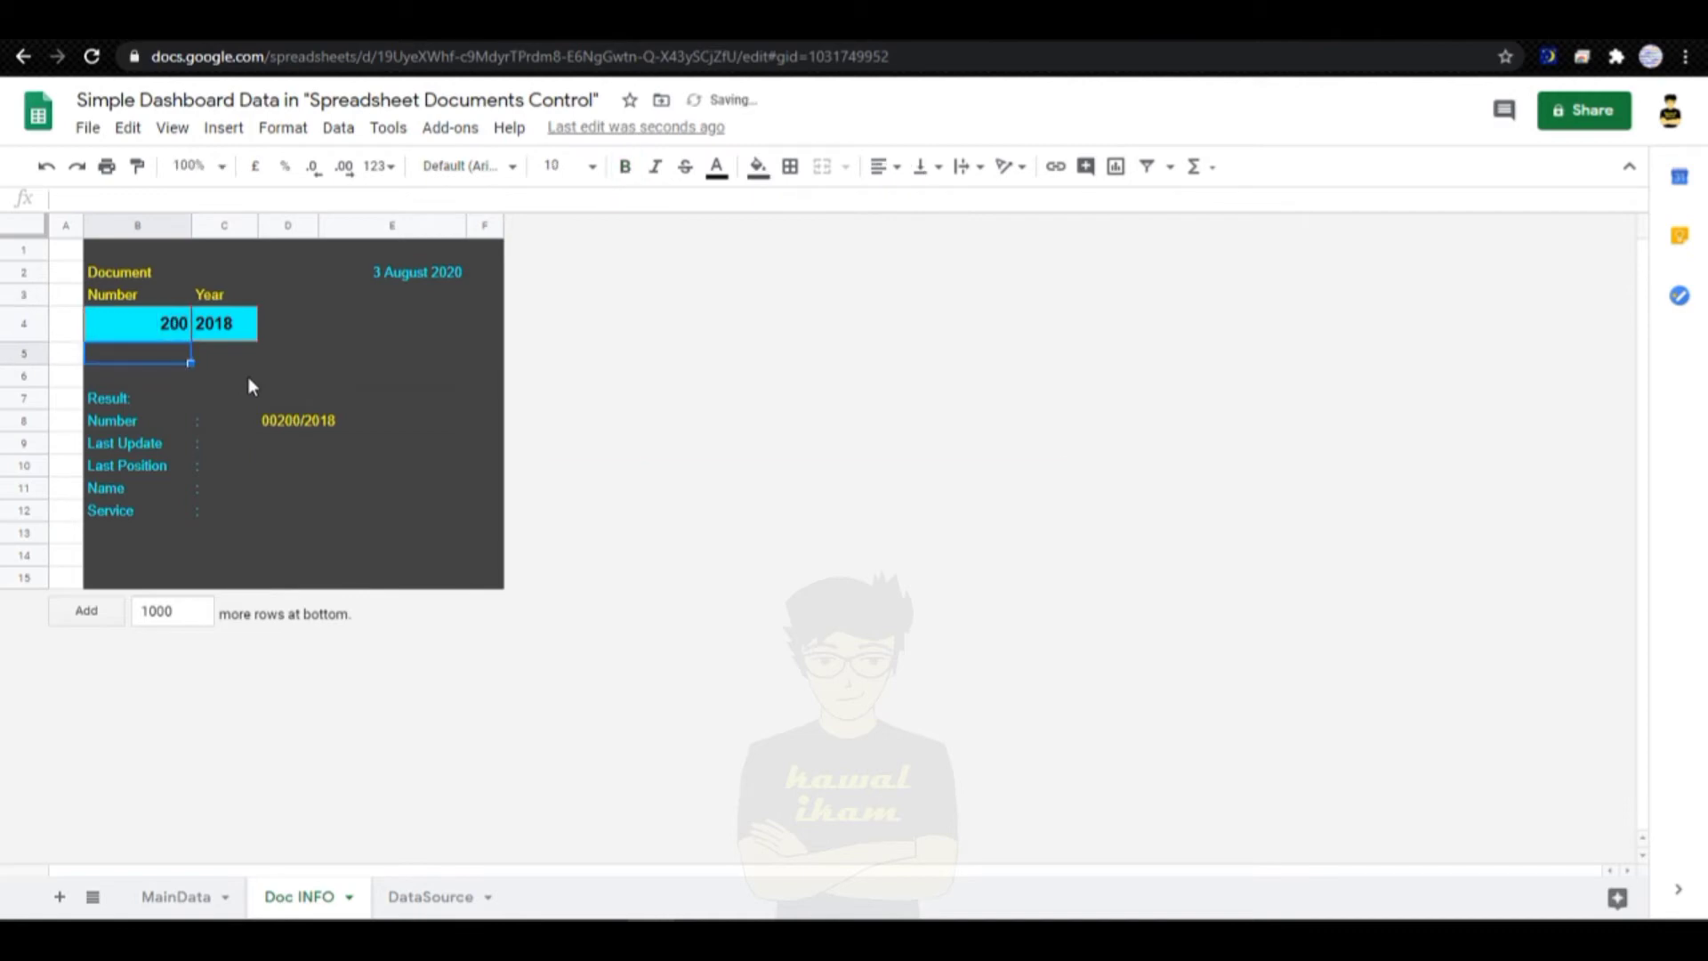
pyautogui.press('Up')
pyautogui.write('2301')
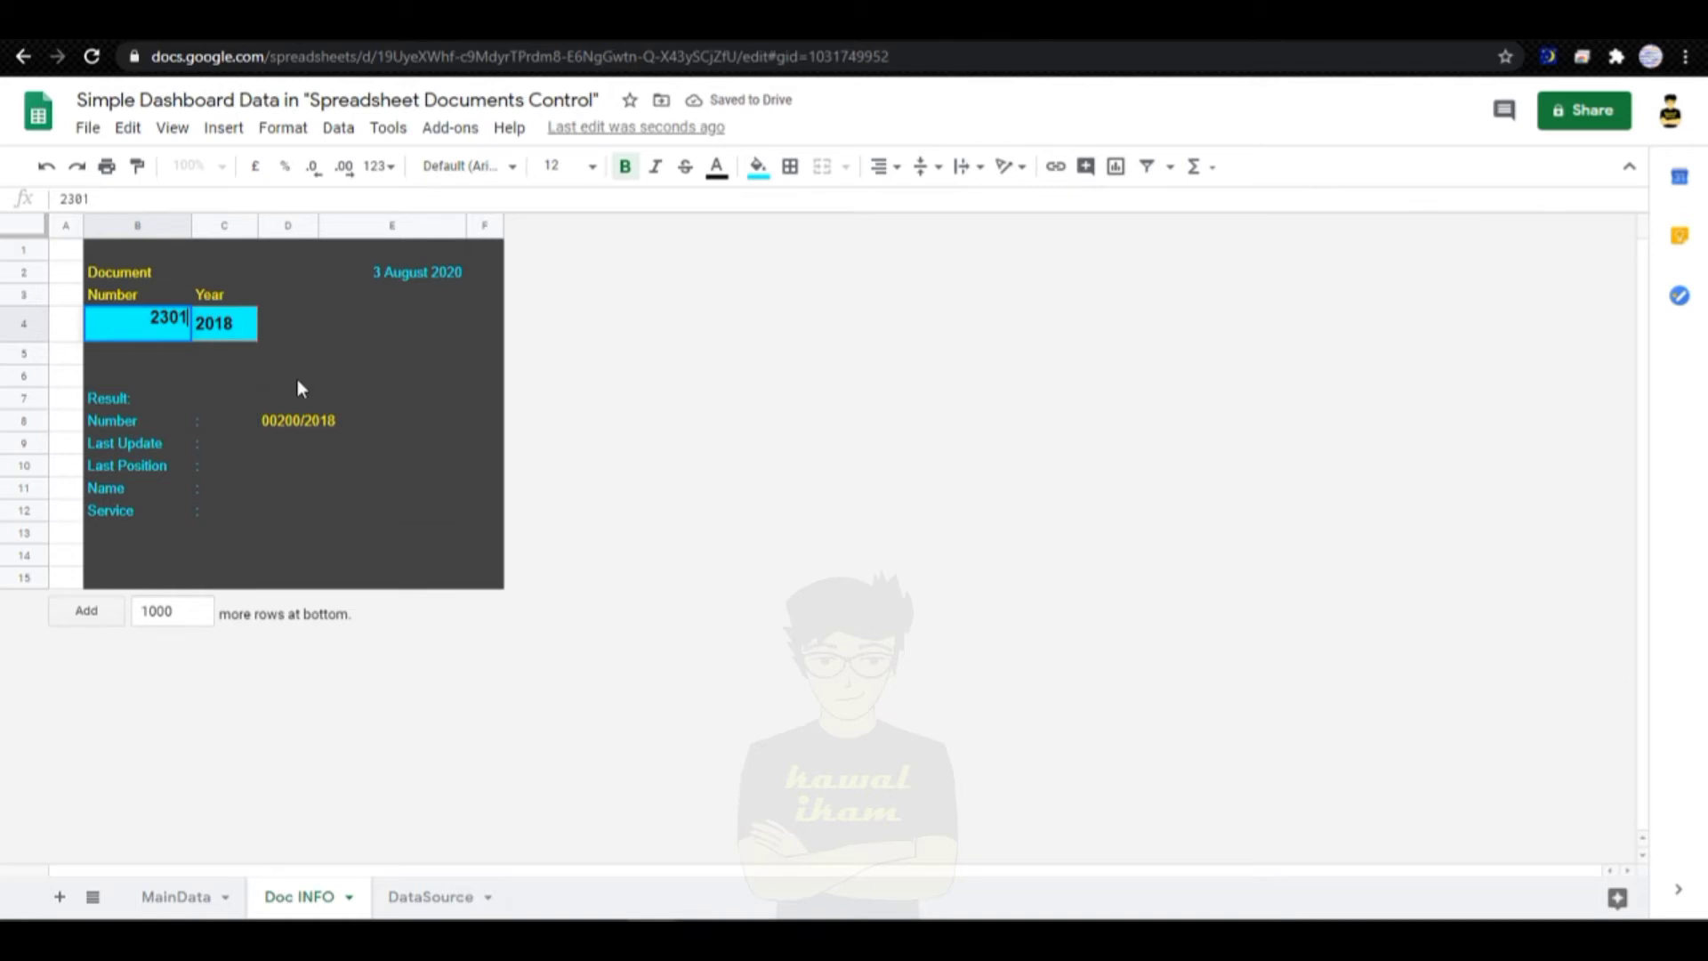
pyautogui.press('Return')
pyautogui.press('Up')
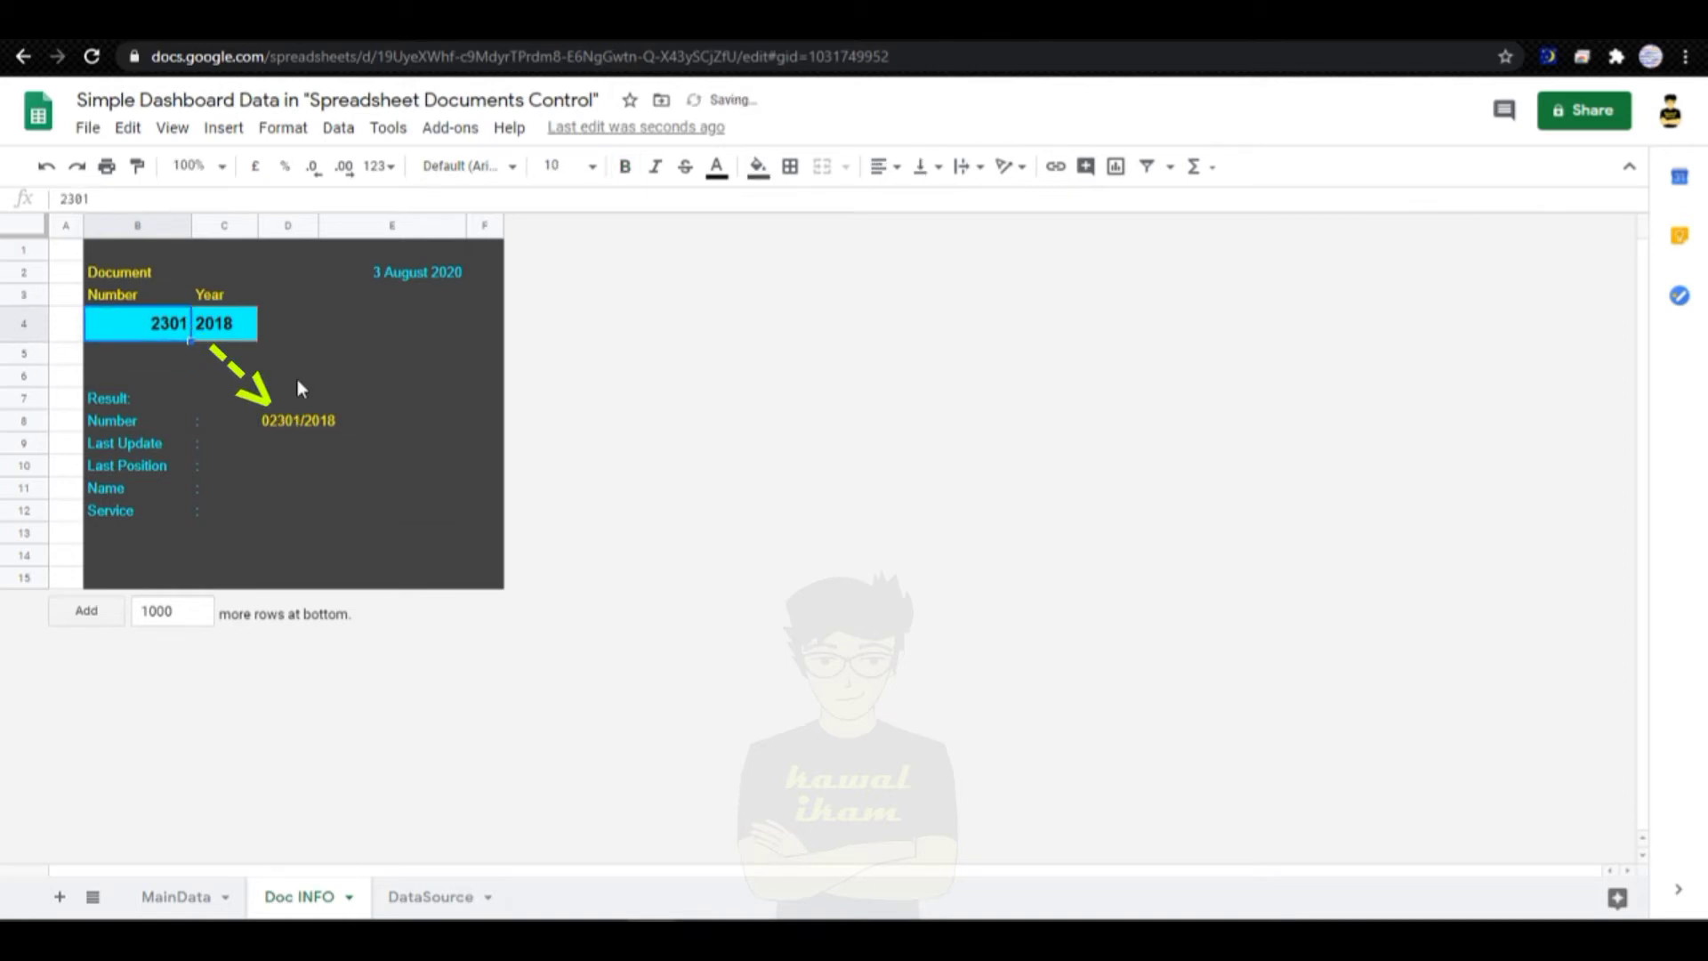
pyautogui.write('5')
pyautogui.press('Return')
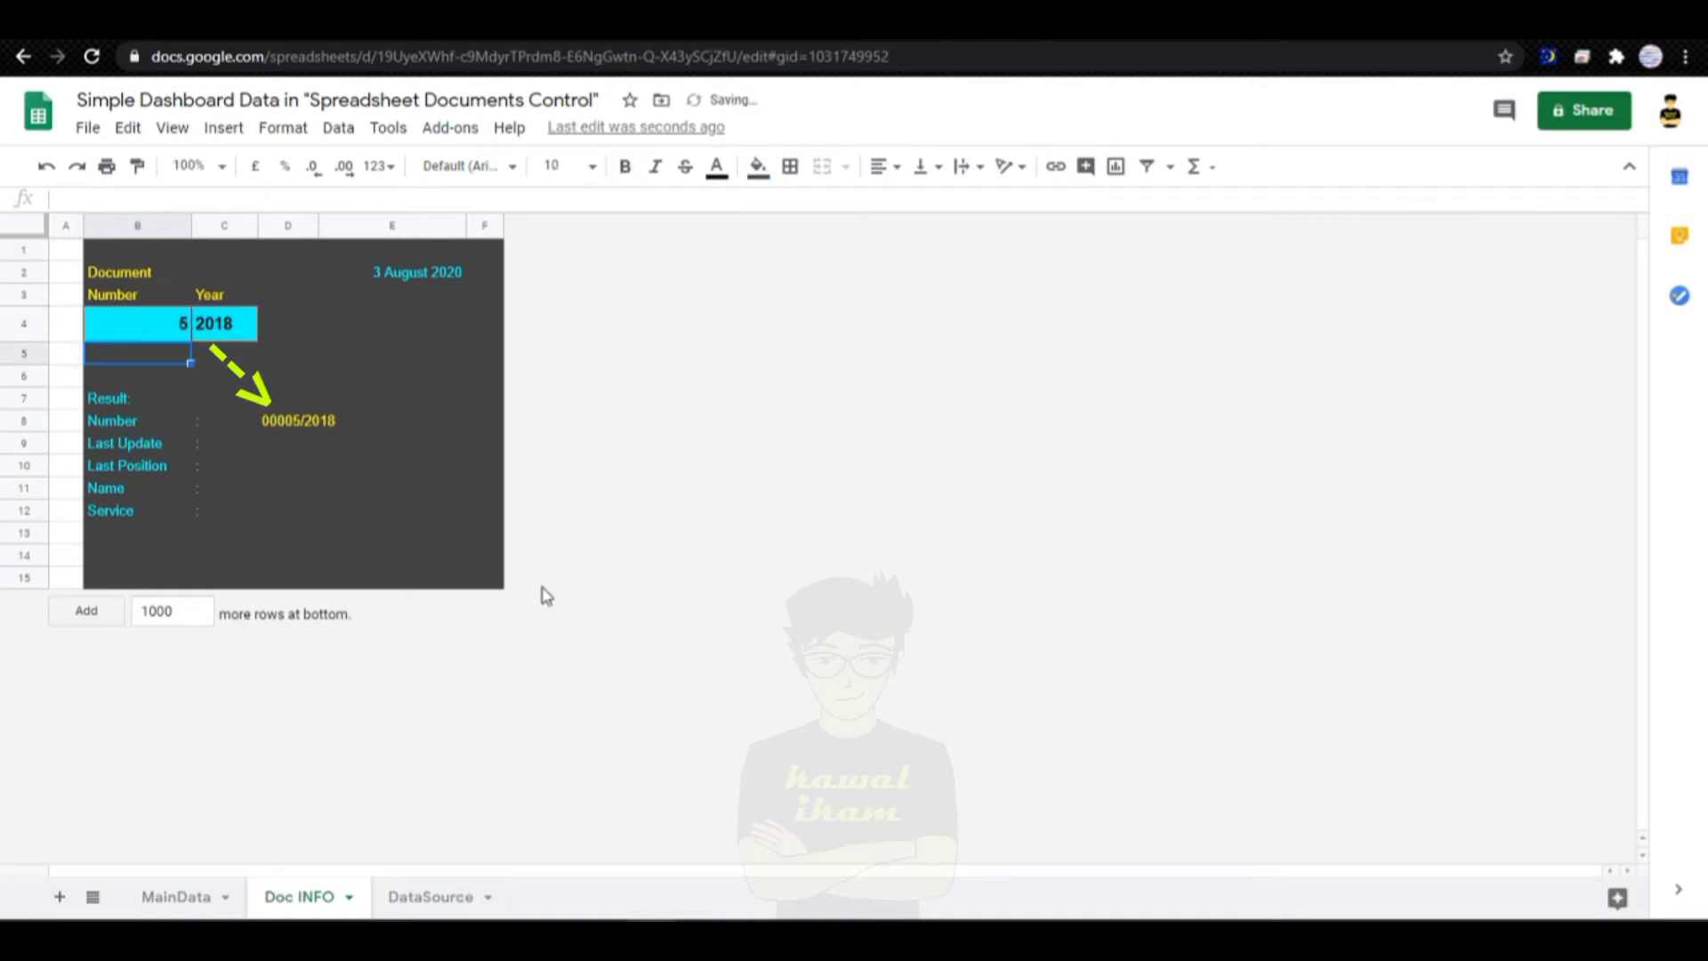
pyautogui.press('Up')
pyautogui.write('2301')
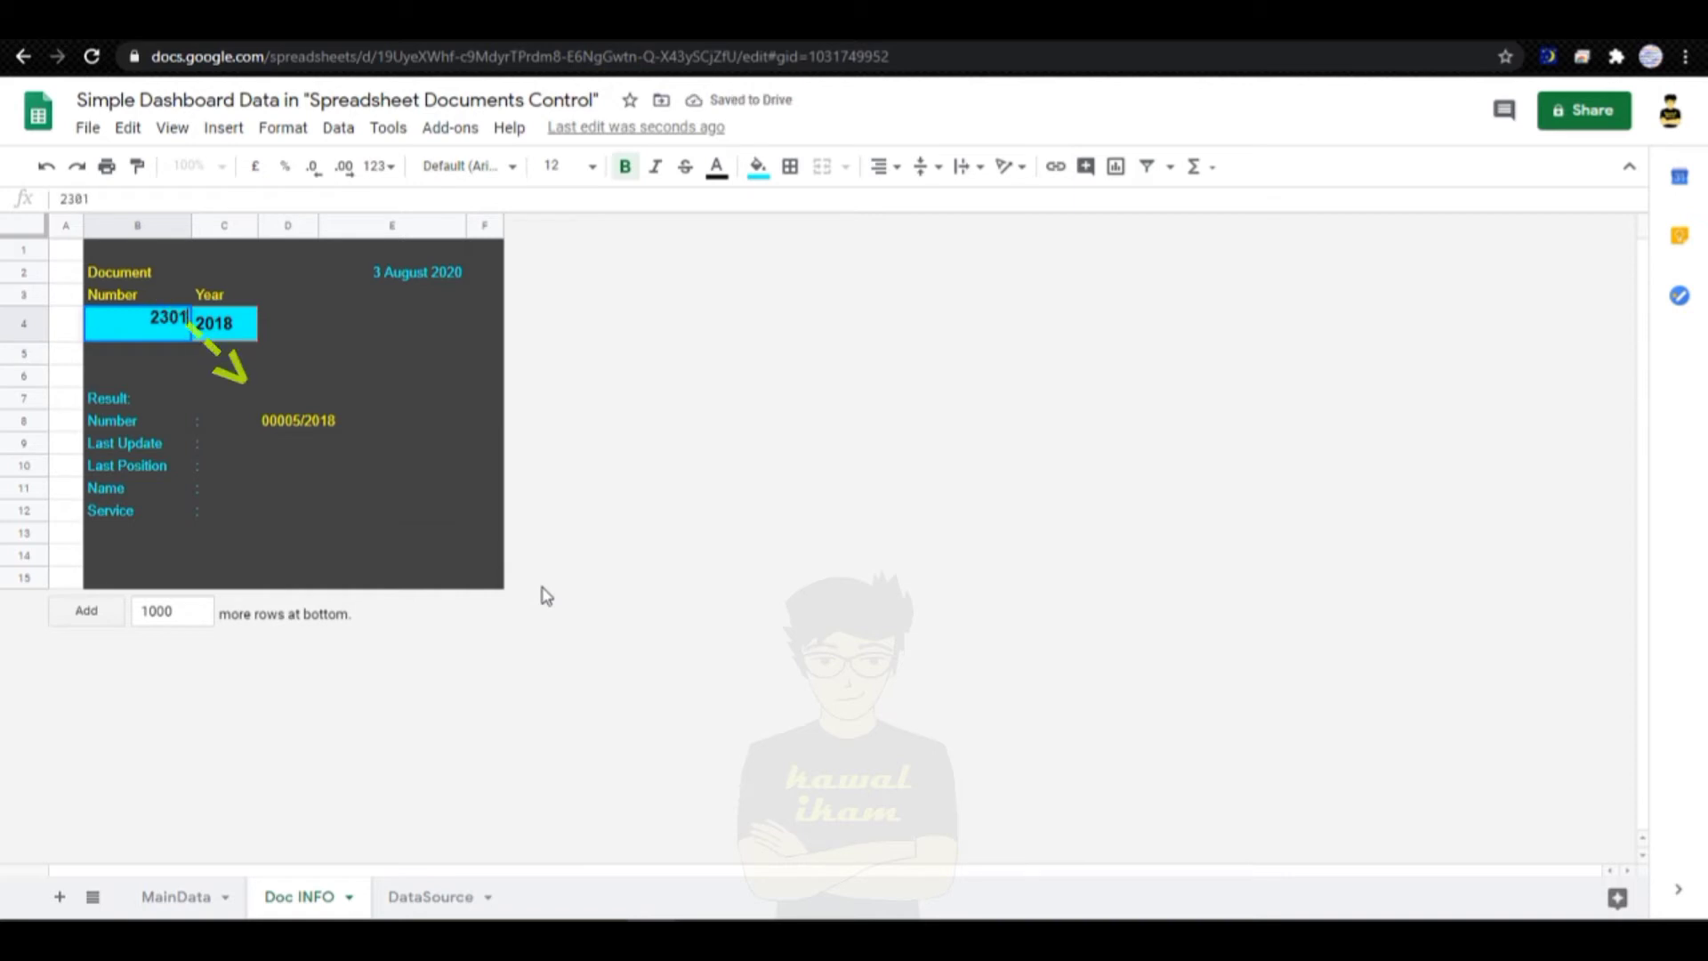
pyautogui.press('Return')
# Step: Start a VLOOKUP formula in D9 for Last Update with D8 as the search key
pyautogui.click(291, 442)
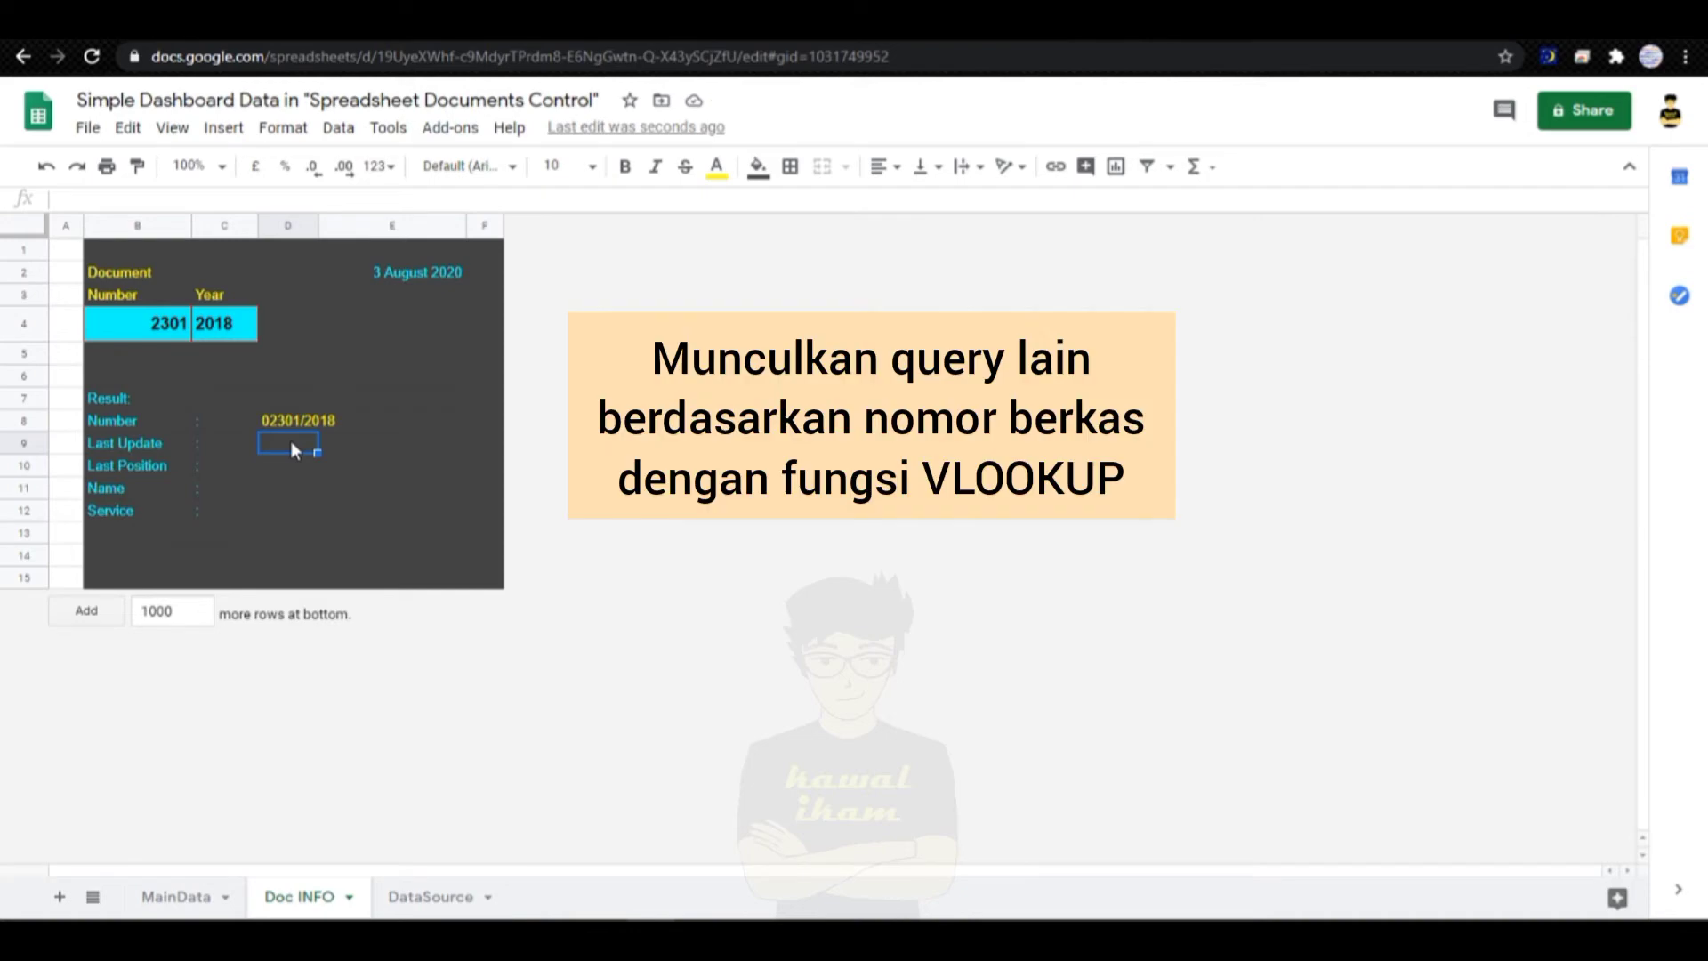
pyautogui.write('=')
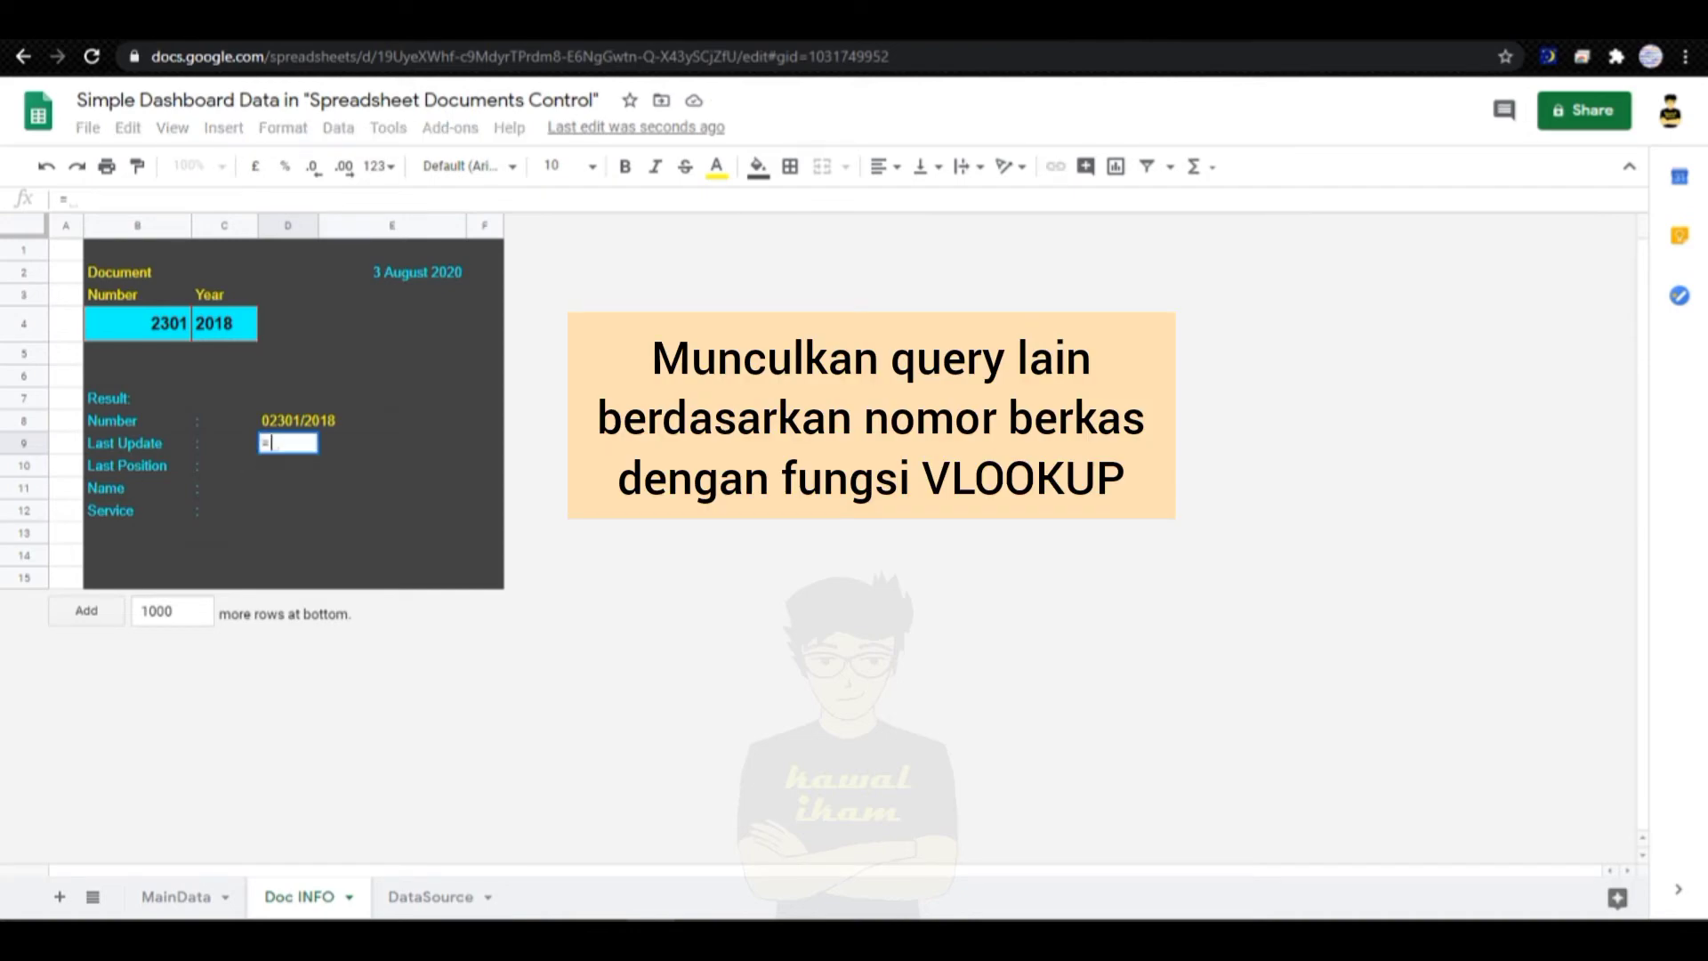
pyautogui.write('vloo')
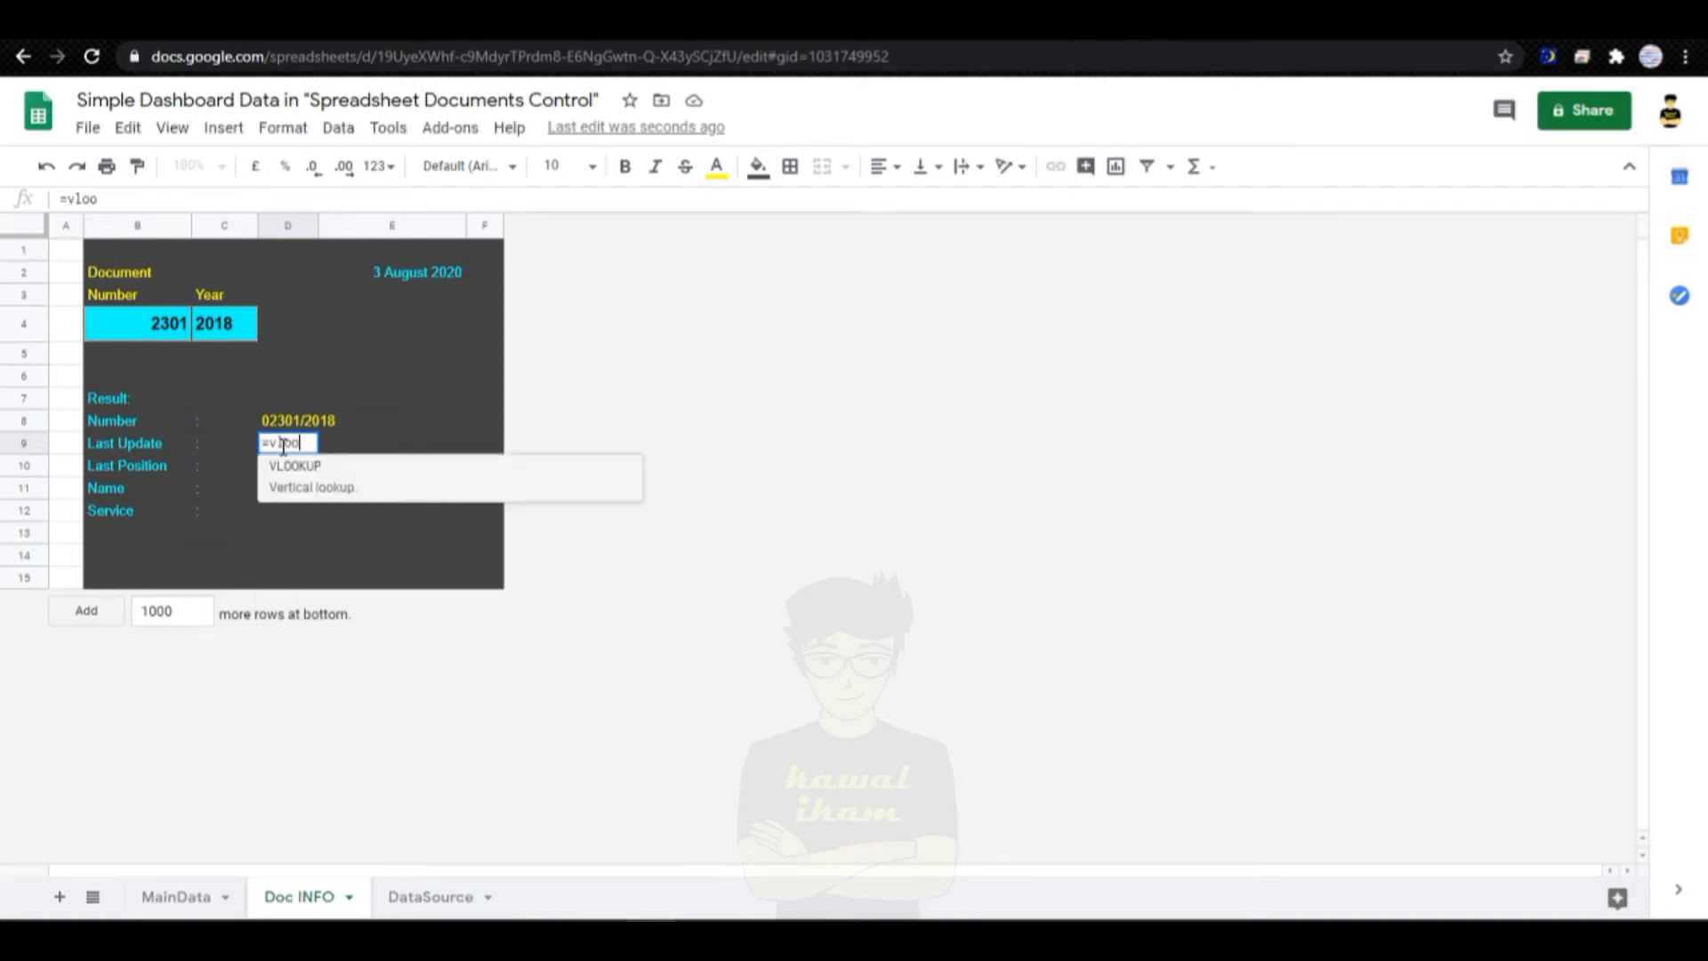
pyautogui.write('kup(')
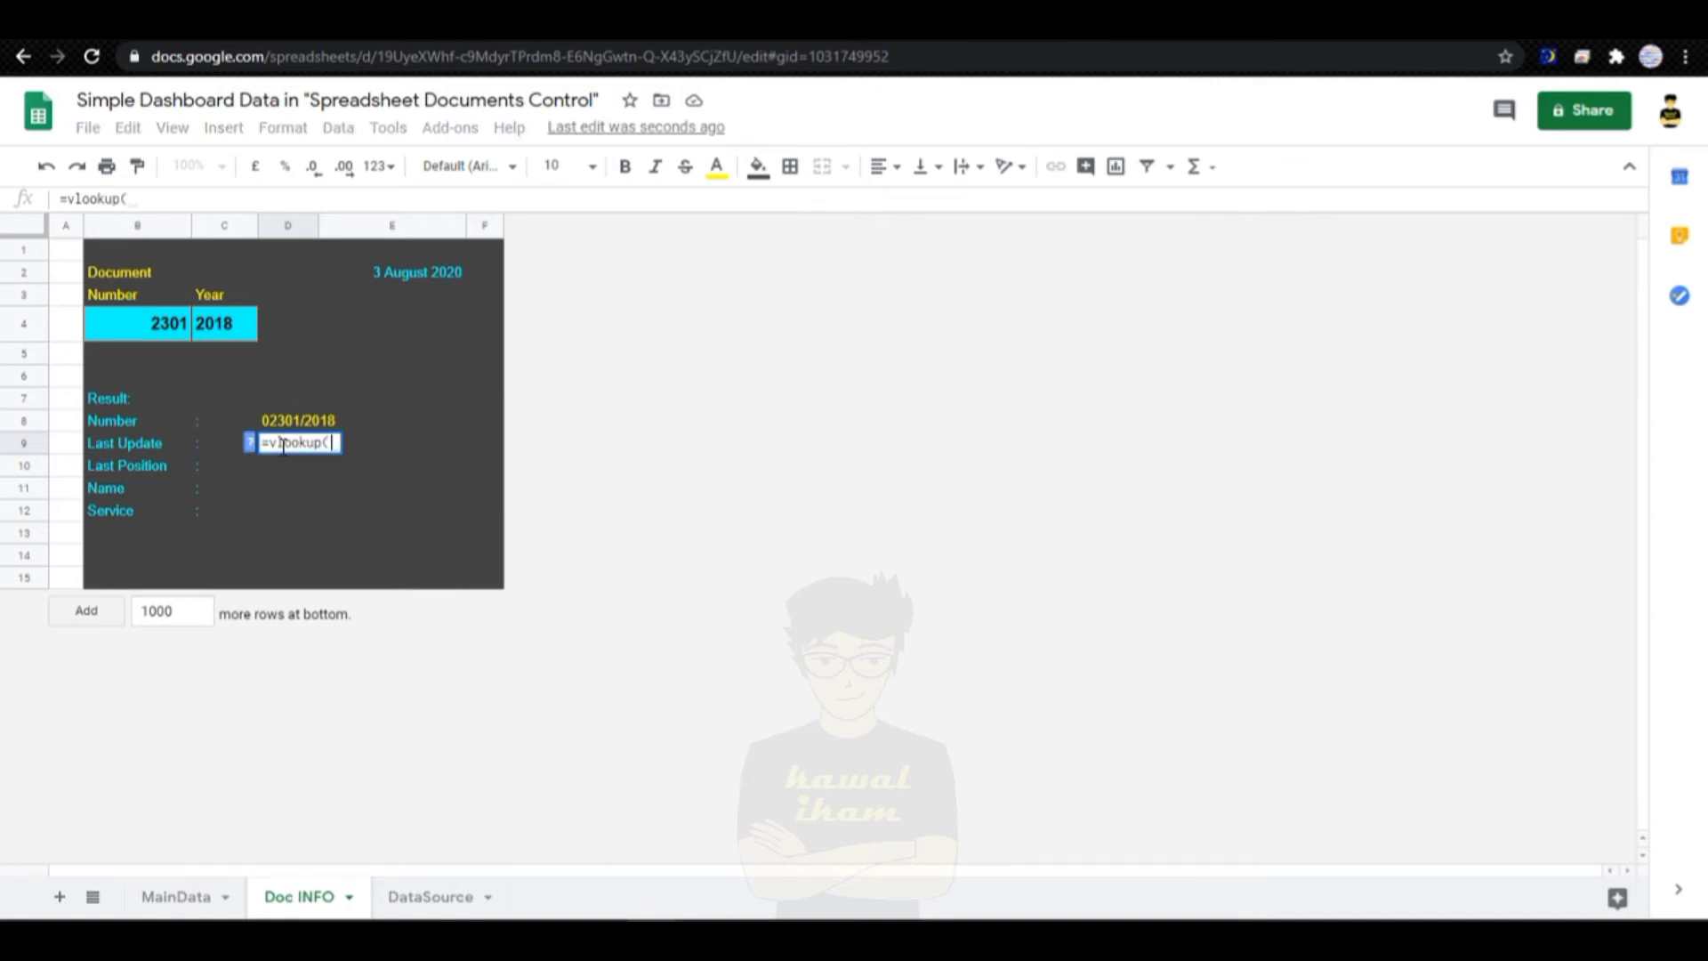
pyautogui.write(')')
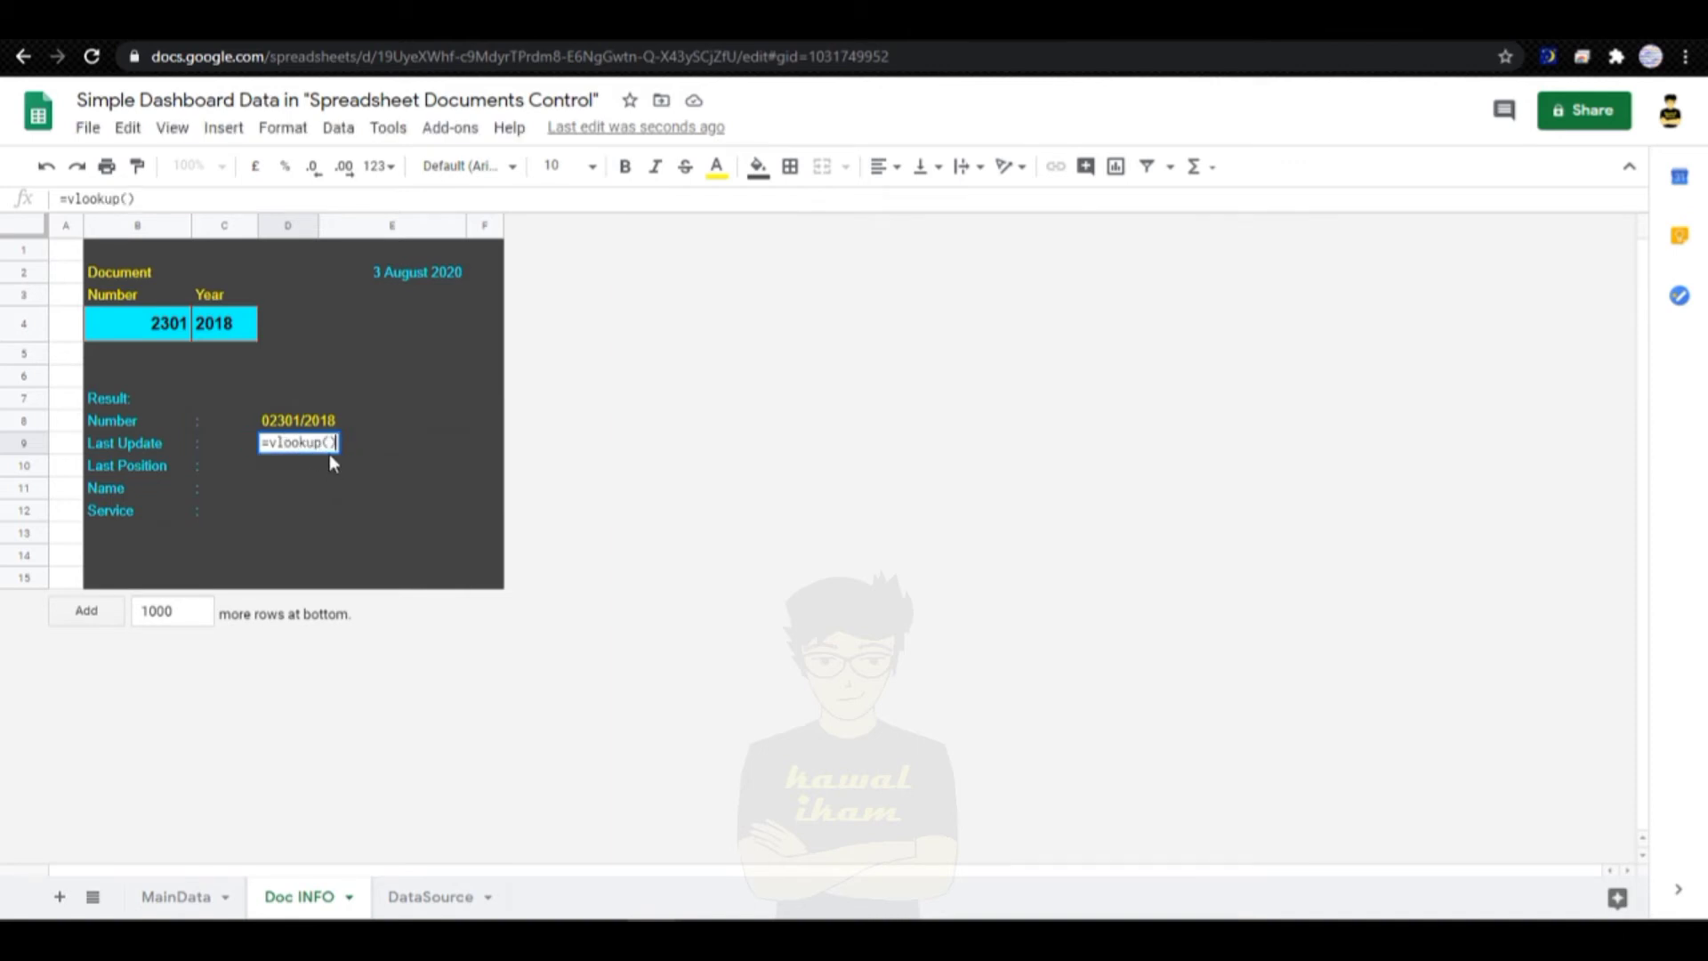
pyautogui.press('Left')
pyautogui.click(282, 426)
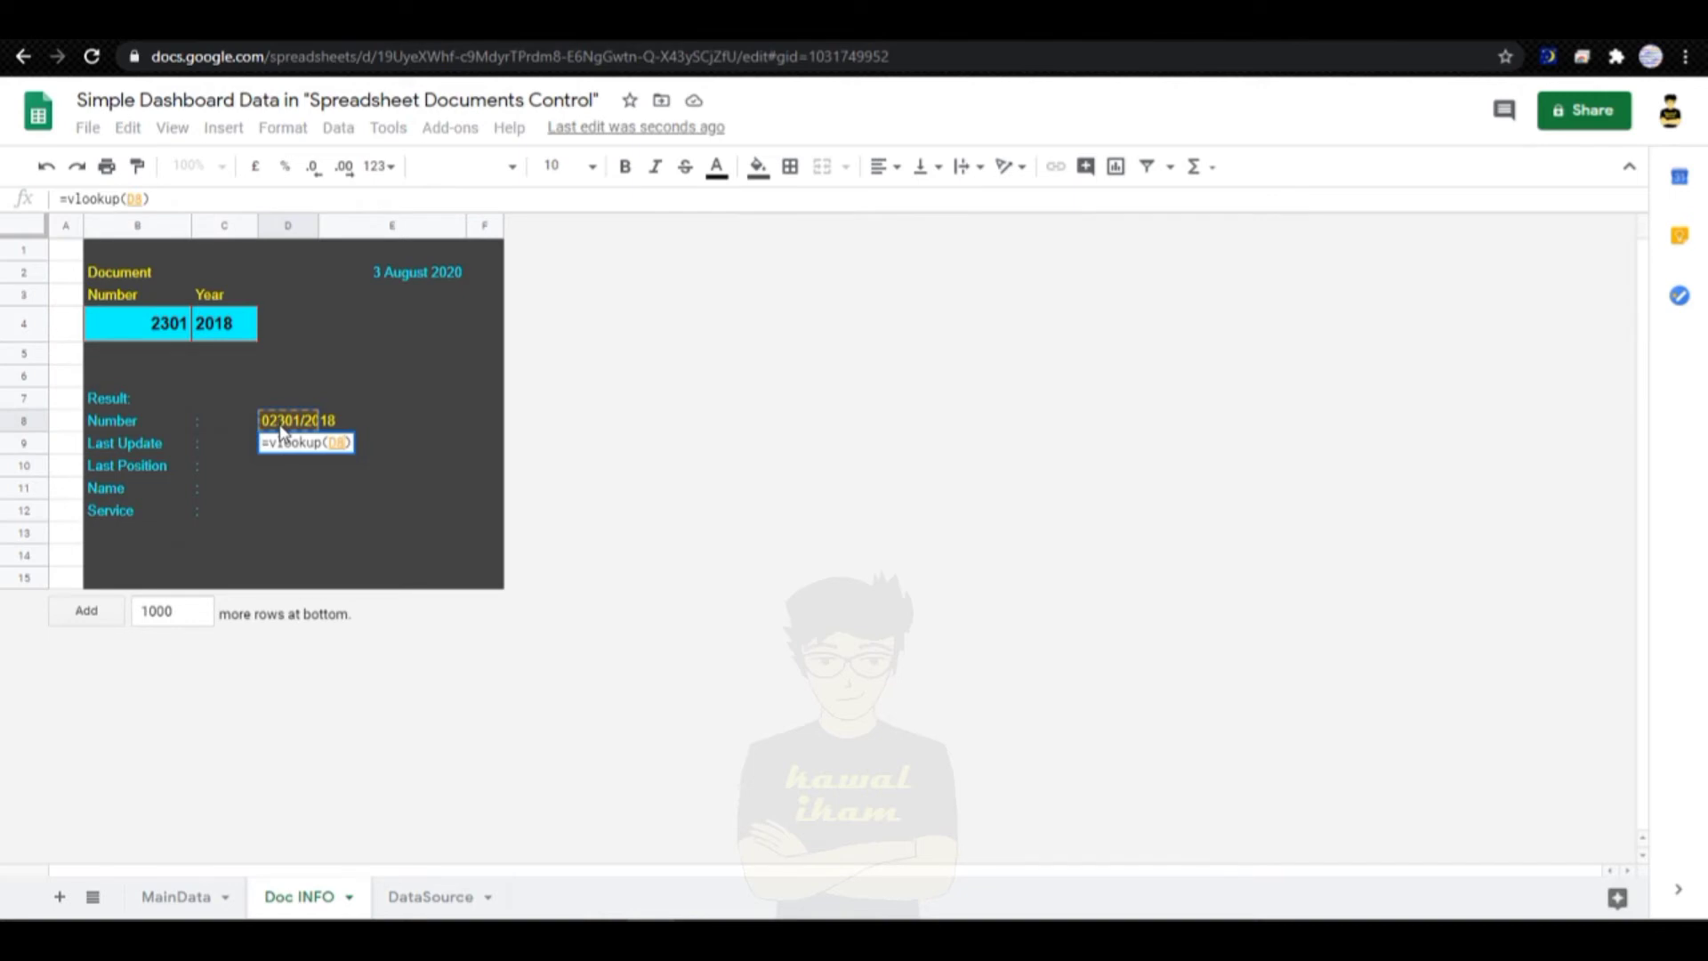
pyautogui.write(';')
pyautogui.click(151, 198)
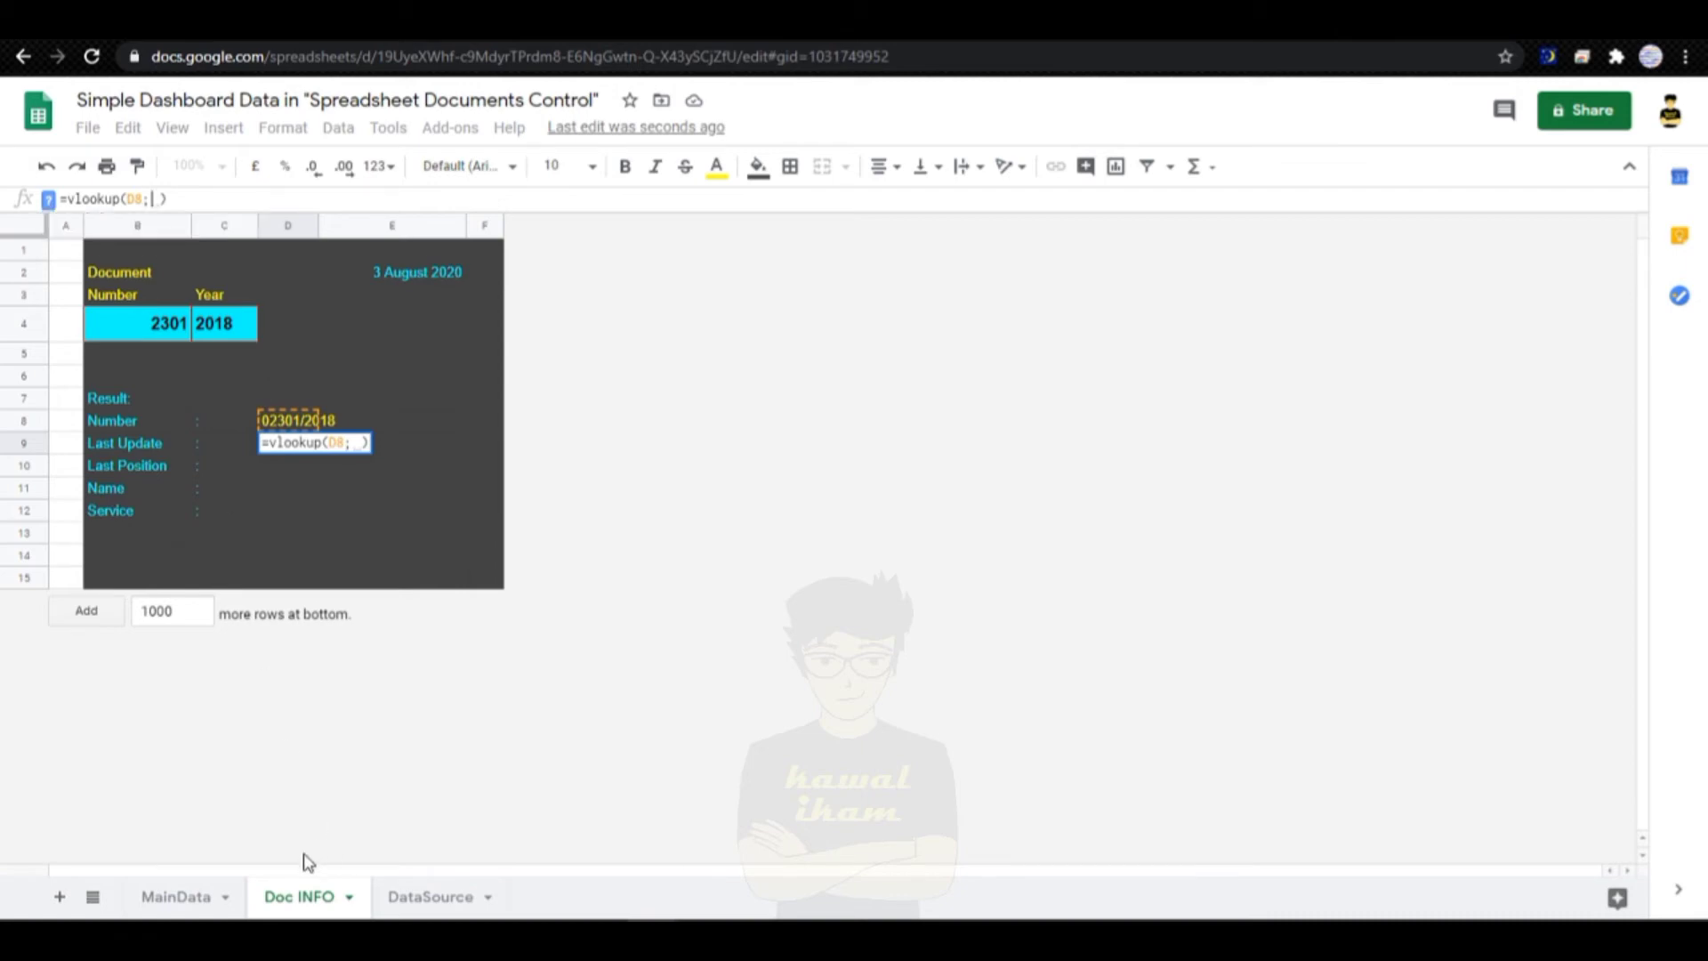
# Step: Complete the D9 formula as =vlookup(D8;MainData!D:M;8;0) to retrieve the Last Update date from the MainData sheet
pyautogui.click(174, 898)
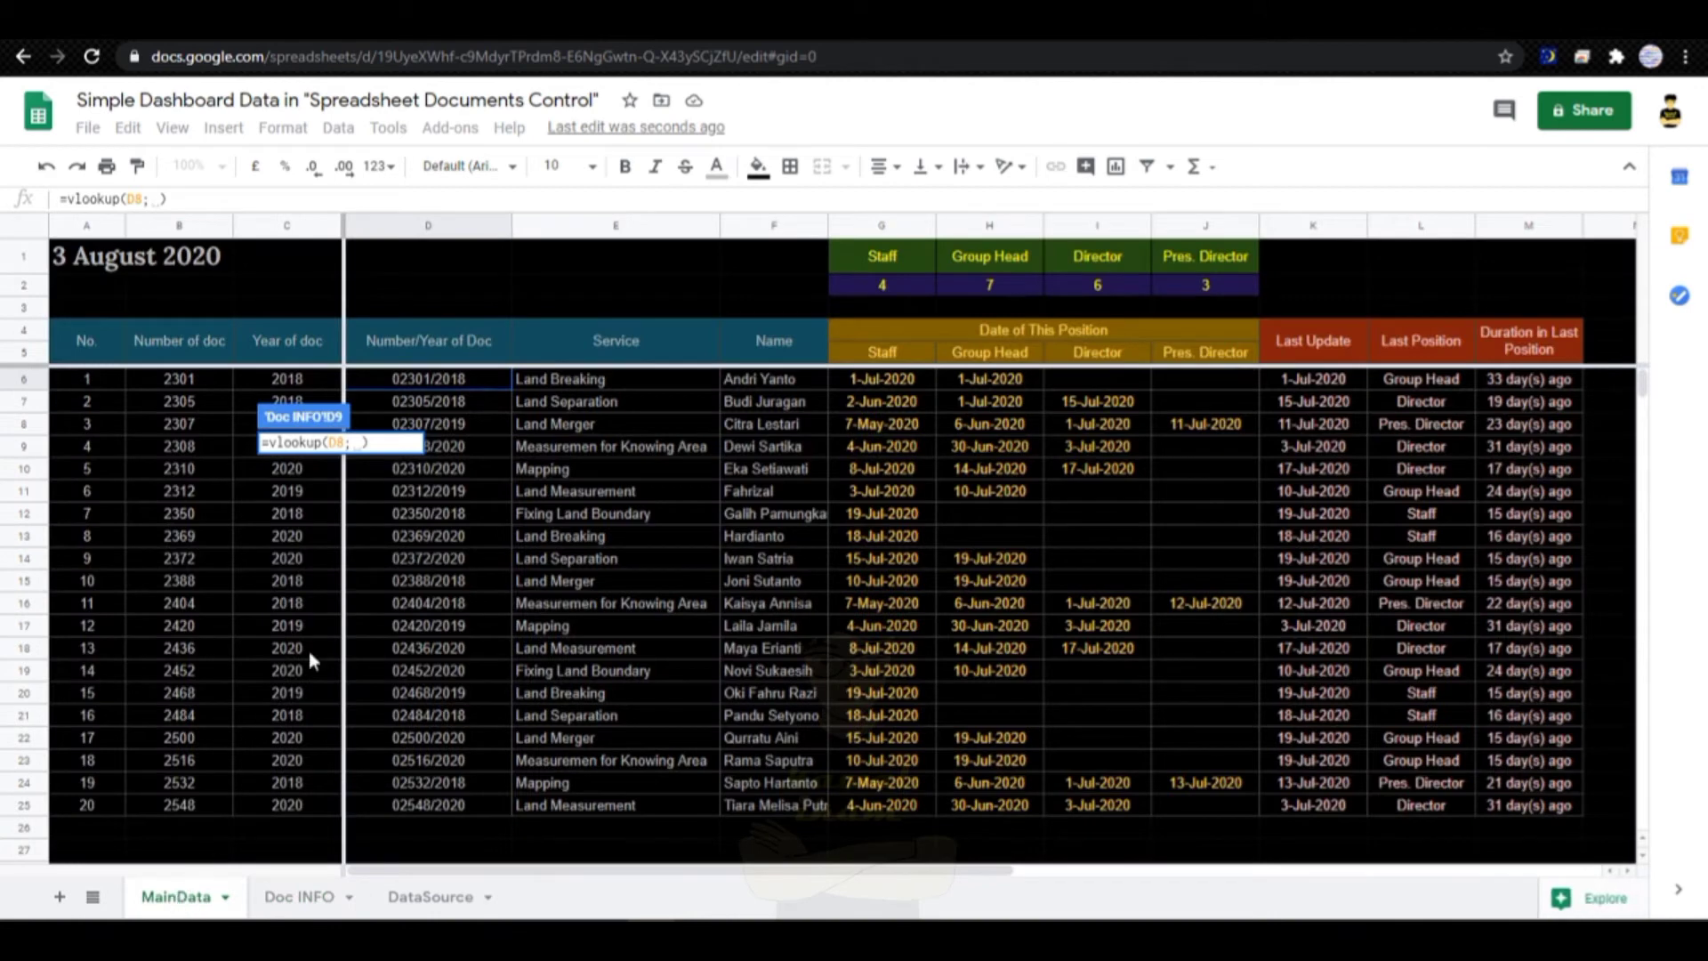
pyautogui.click(411, 226)
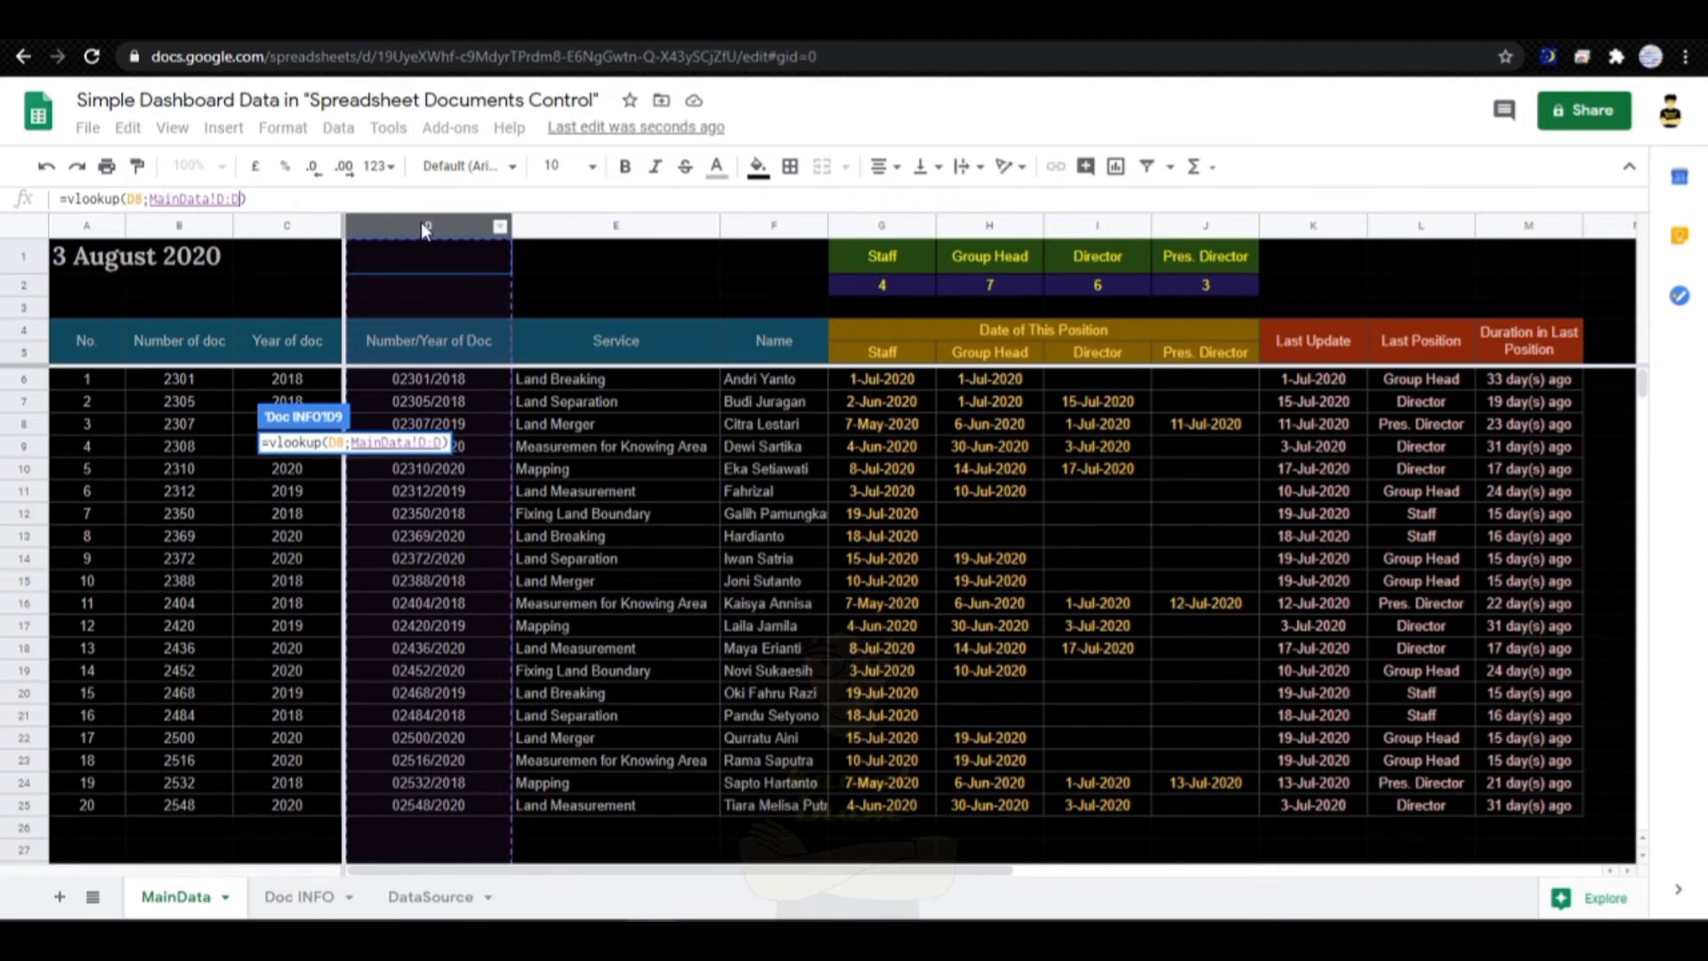
pyautogui.moveTo(464, 239); pyautogui.dragTo(1497, 381)
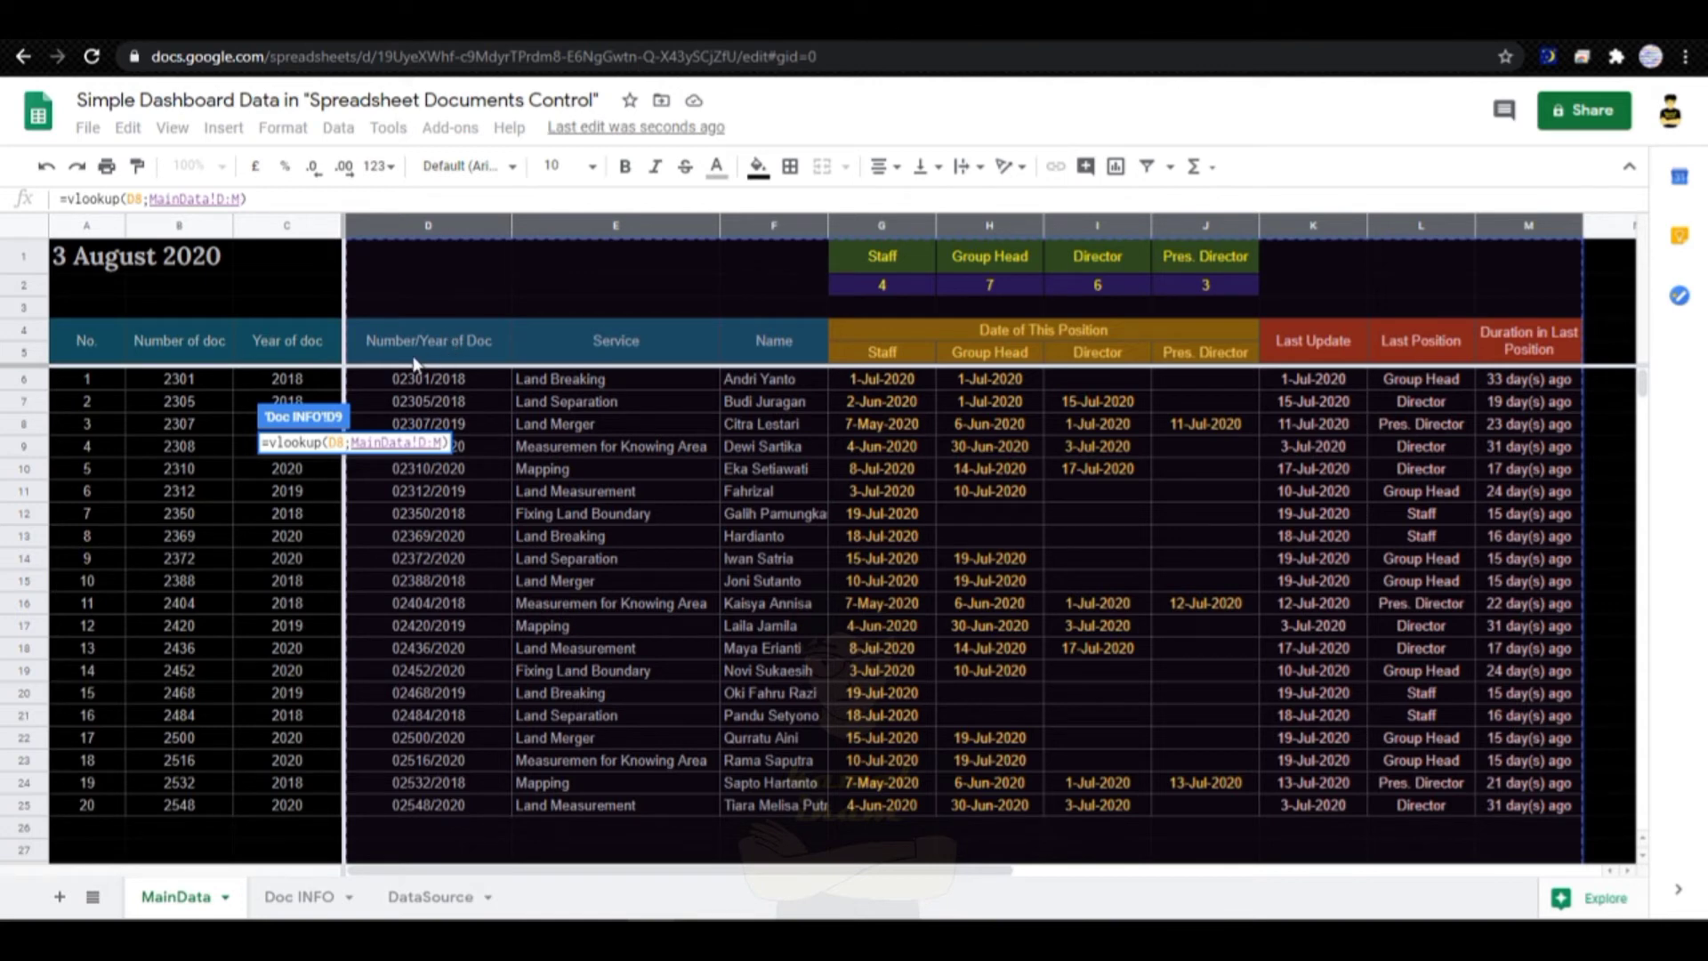
pyautogui.write(';')
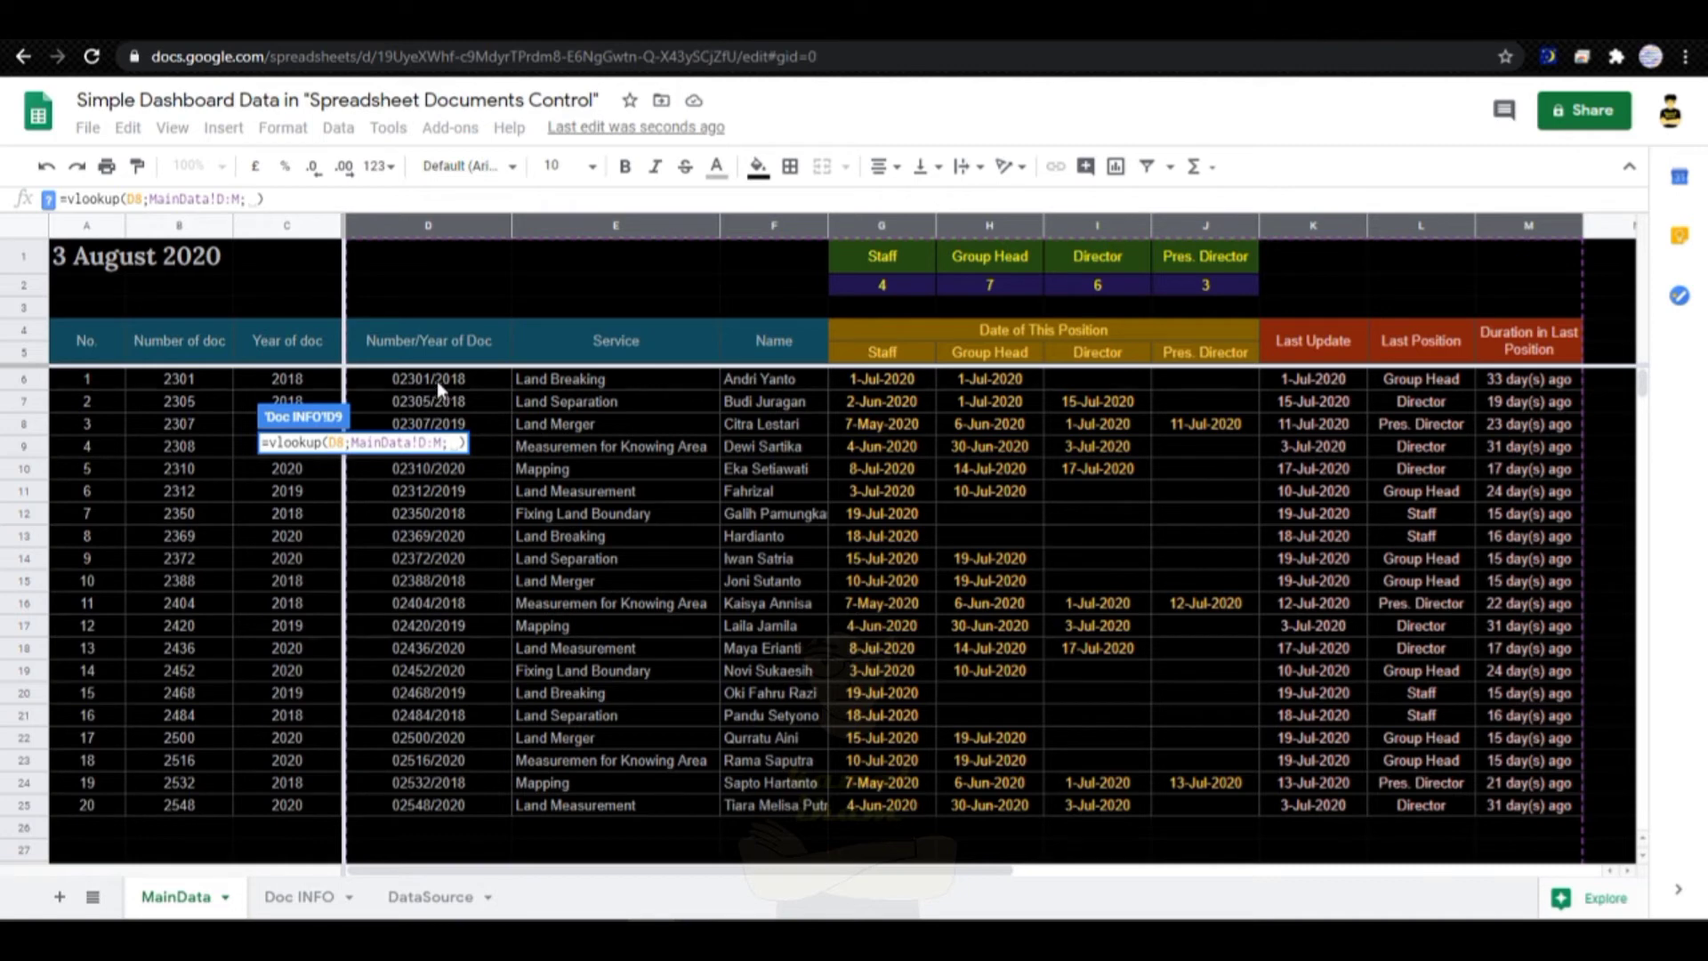
pyautogui.moveTo(436, 381); pyautogui.dragTo(1284, 385)
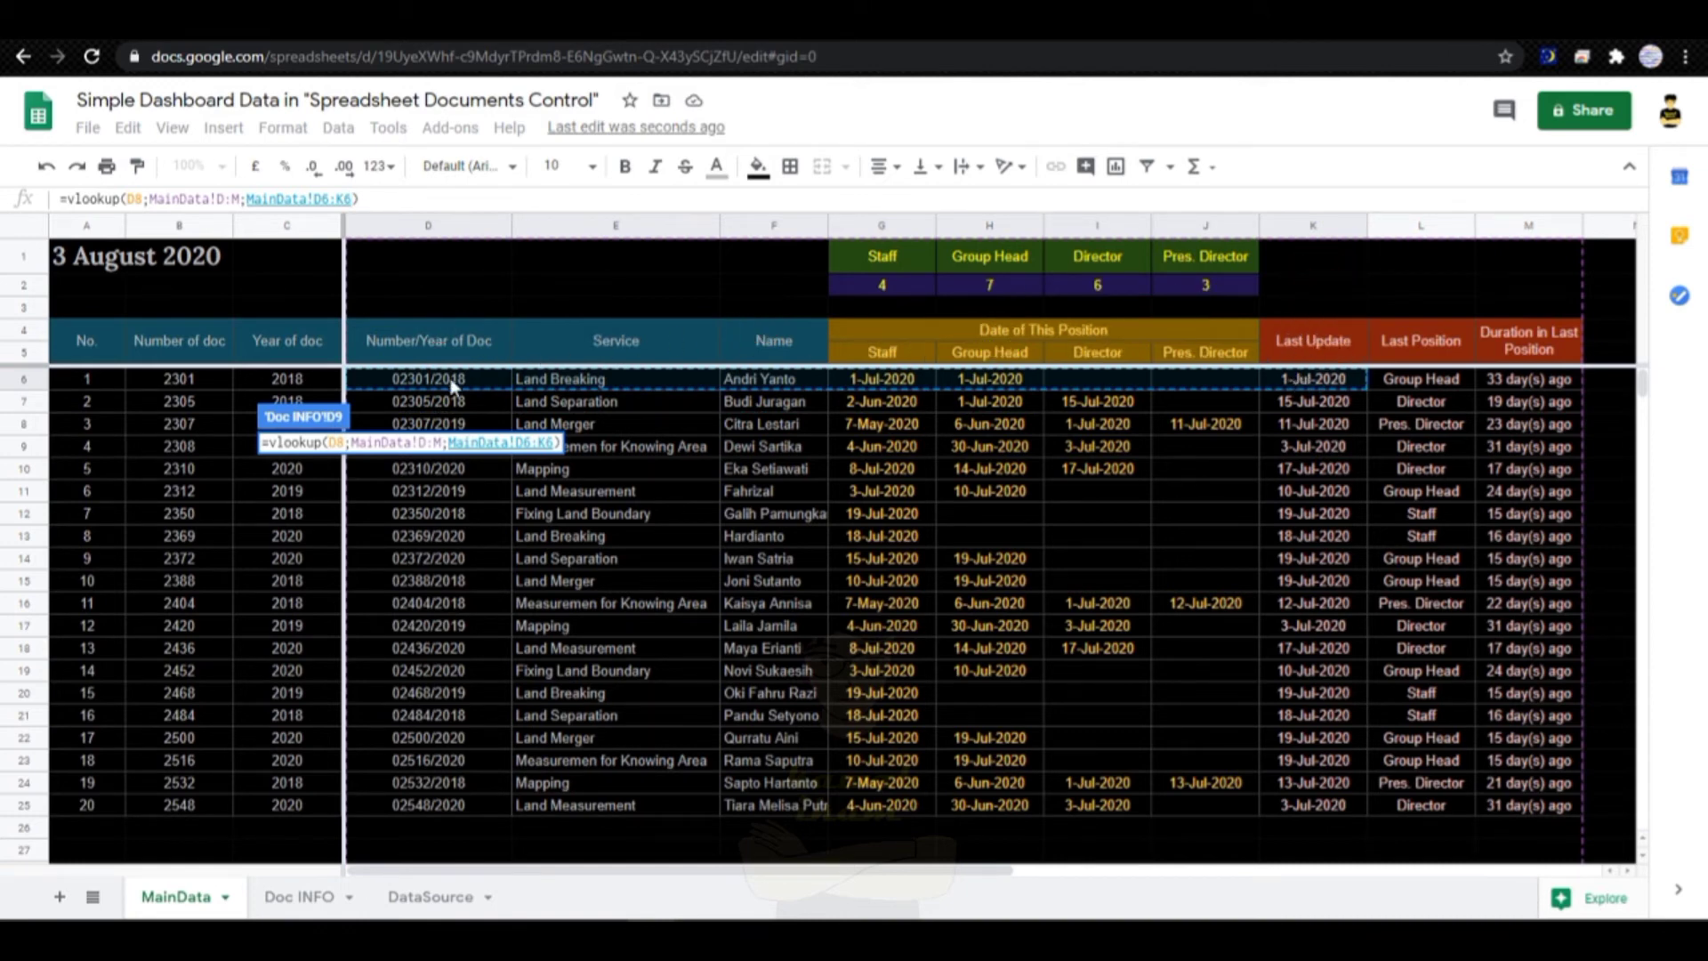
pyautogui.press('BackSpace')
pyautogui.write('8')
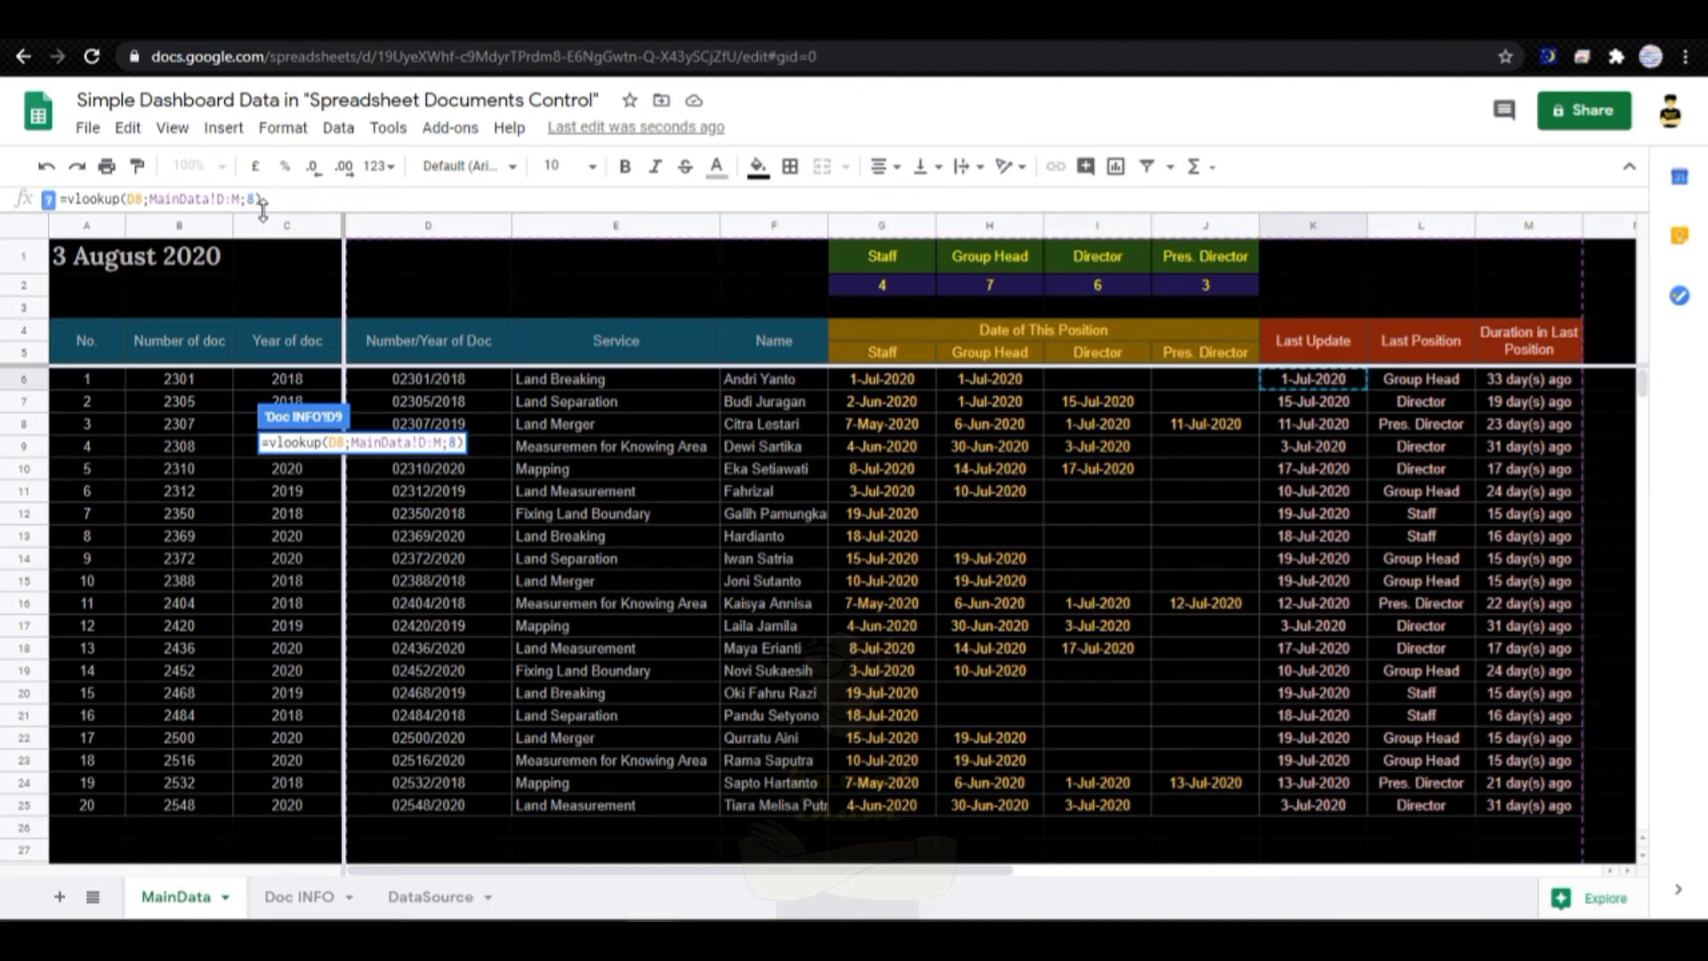
pyautogui.write(';0')
pyautogui.press('Return')
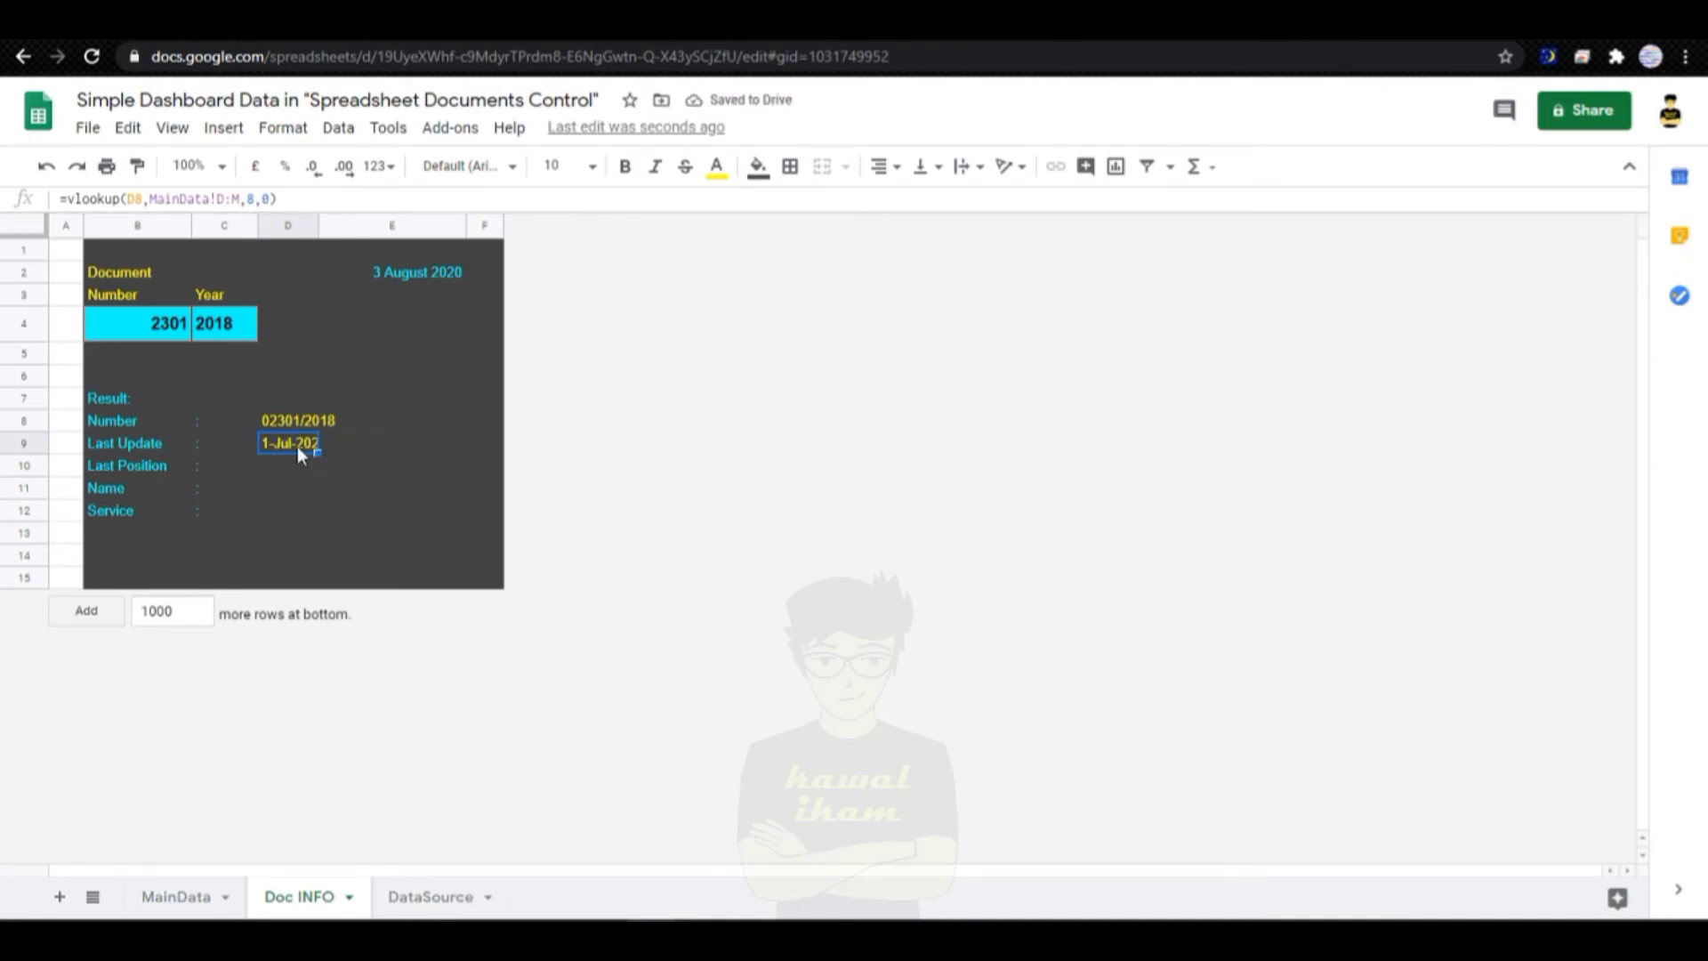
# Step: Format the Last Update value in D9 as a date with the full month name, like 26 September 2008
pyautogui.click(378, 167)
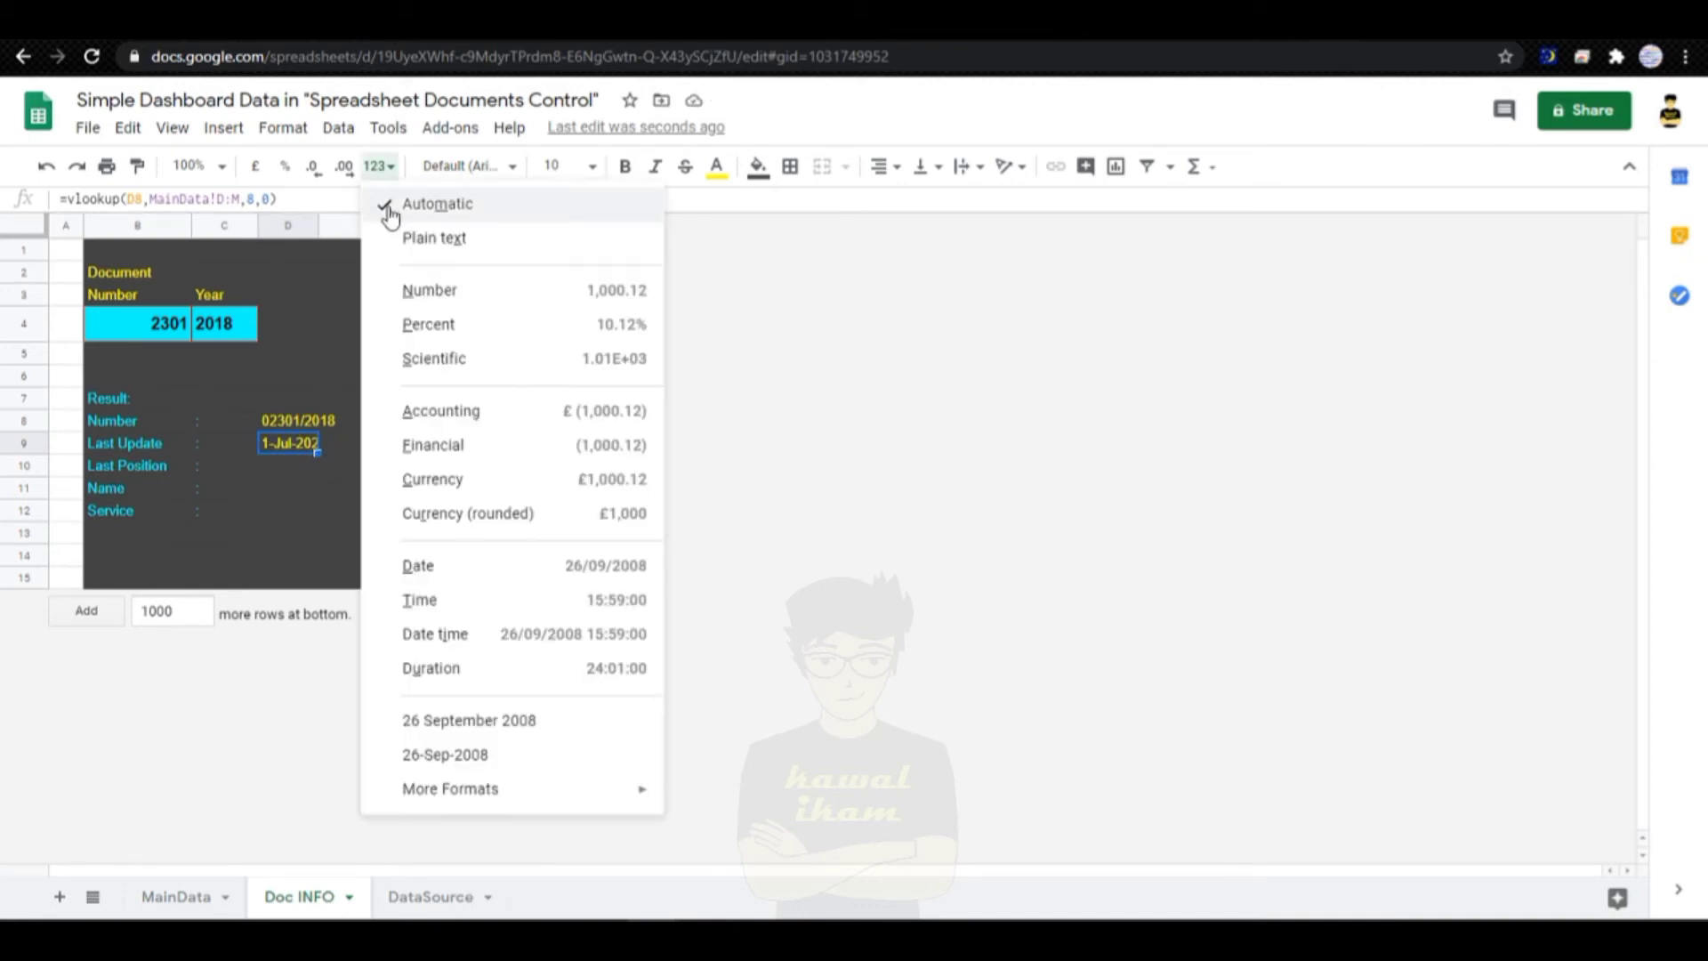
pyautogui.click(521, 720)
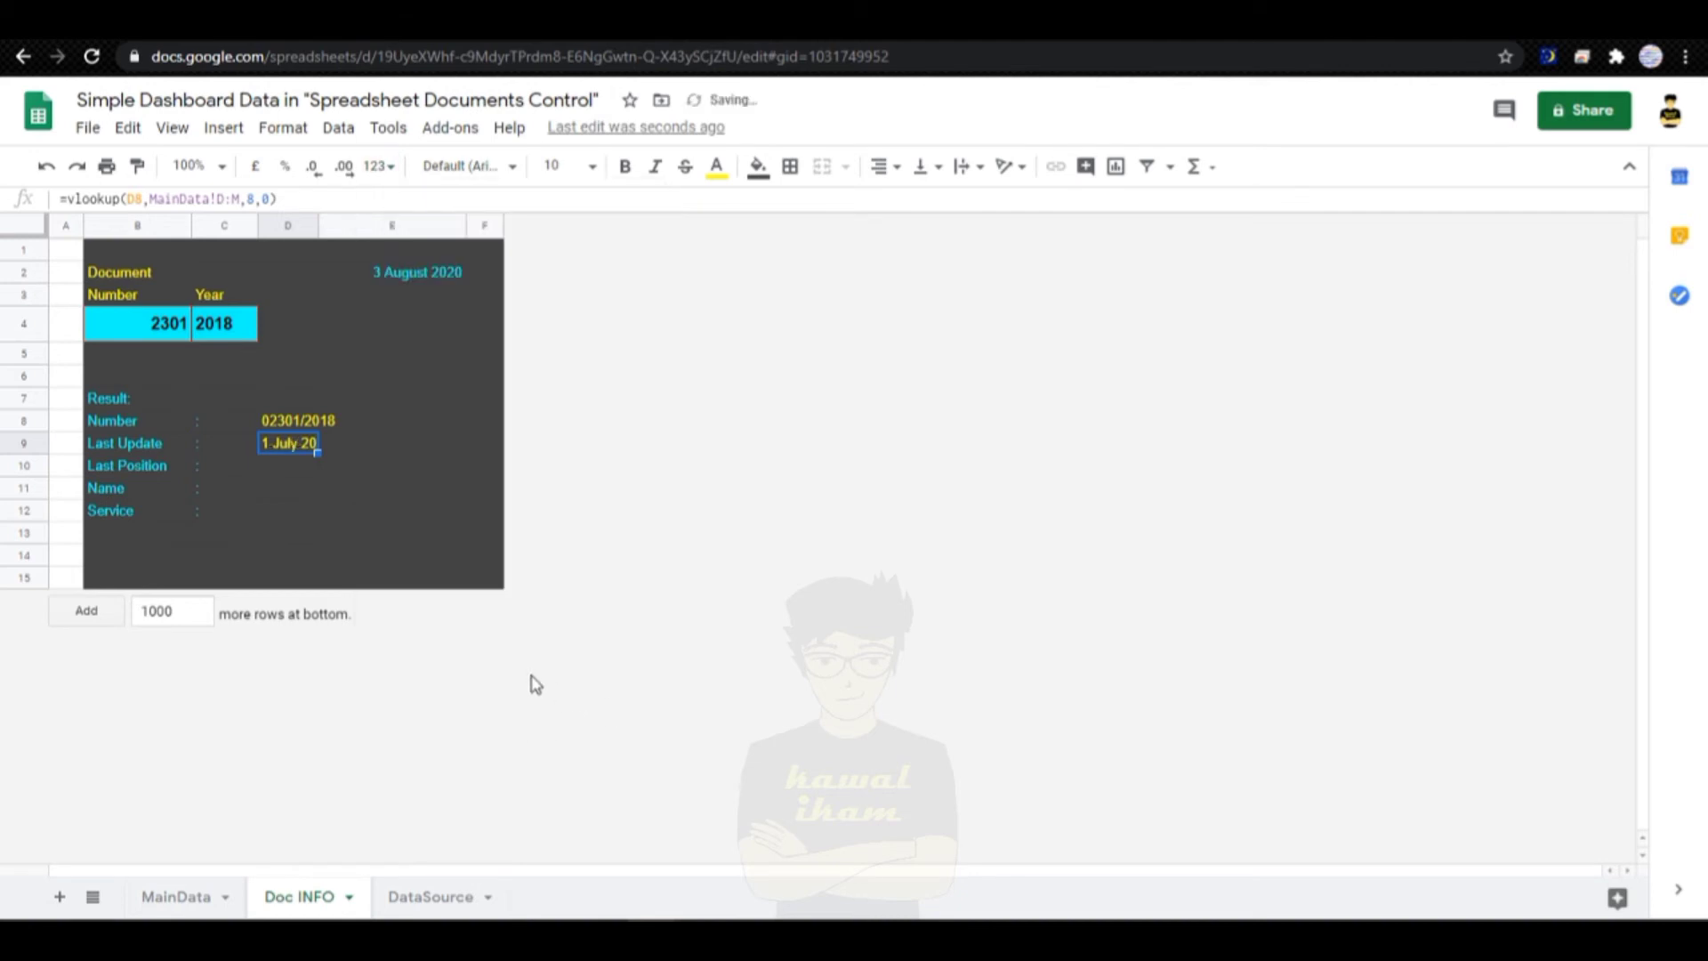
pyautogui.click(308, 489)
pyautogui.click(298, 442)
pyautogui.click(337, 441)
# Step: Merge columns D and E in each result row from 8 to 12, and left-align the Last Update date
pyautogui.click(277, 415)
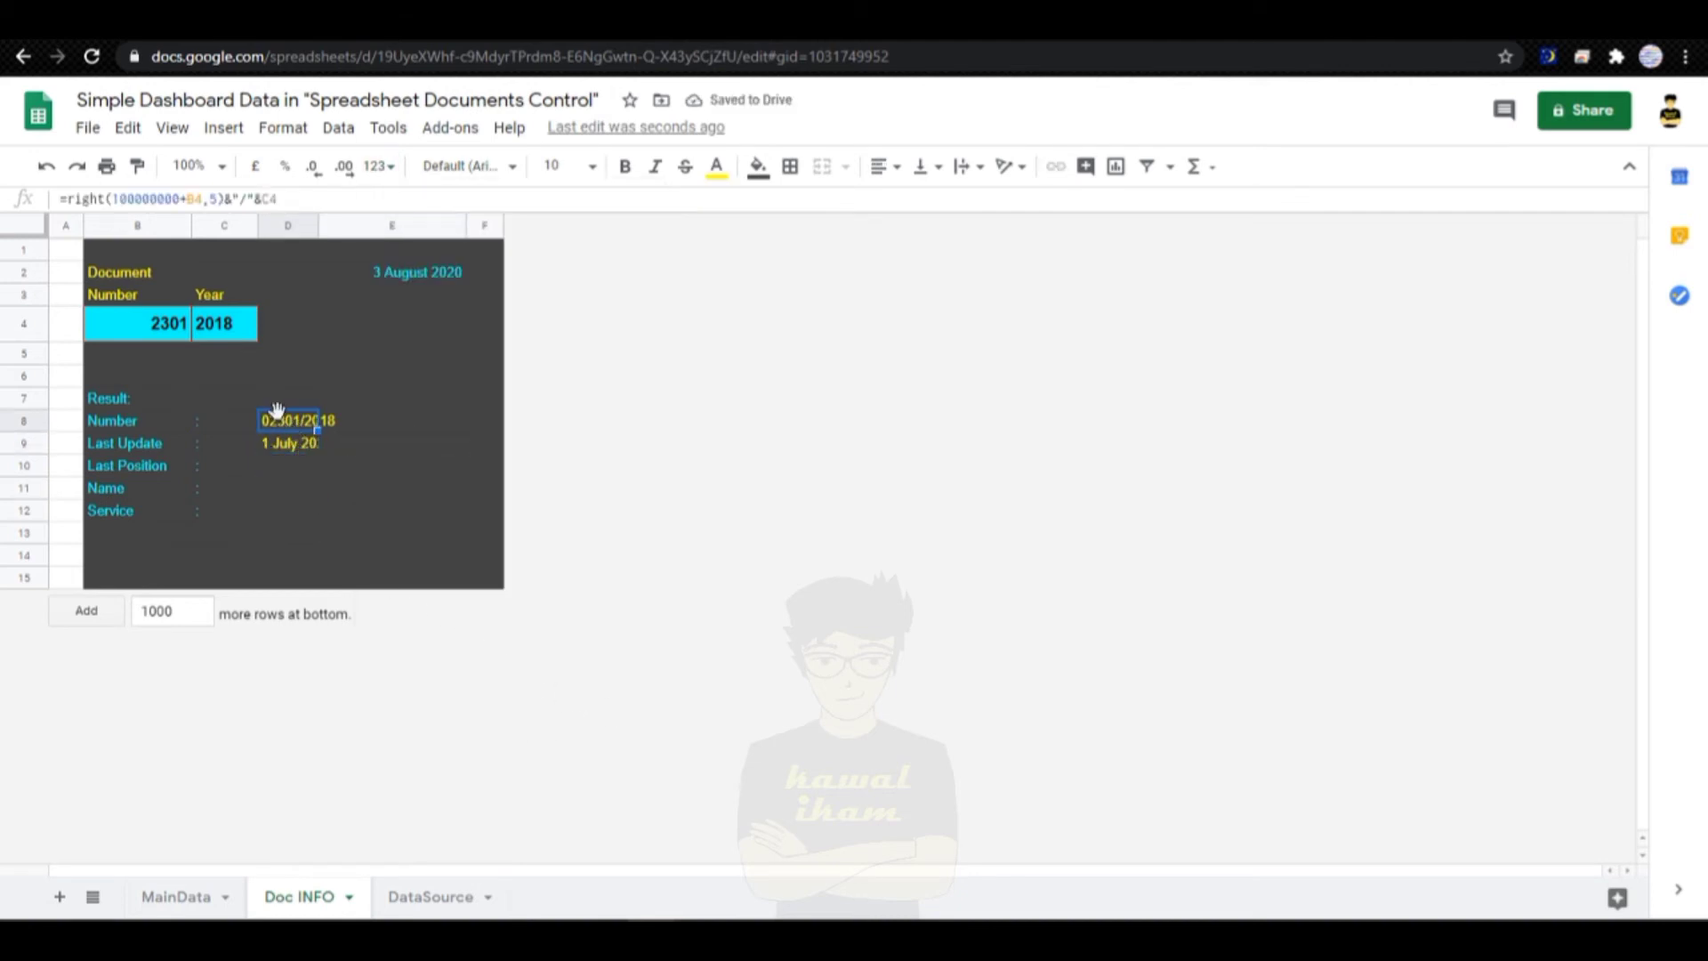
pyautogui.moveTo(286, 420); pyautogui.dragTo(404, 422)
pyautogui.click(822, 166)
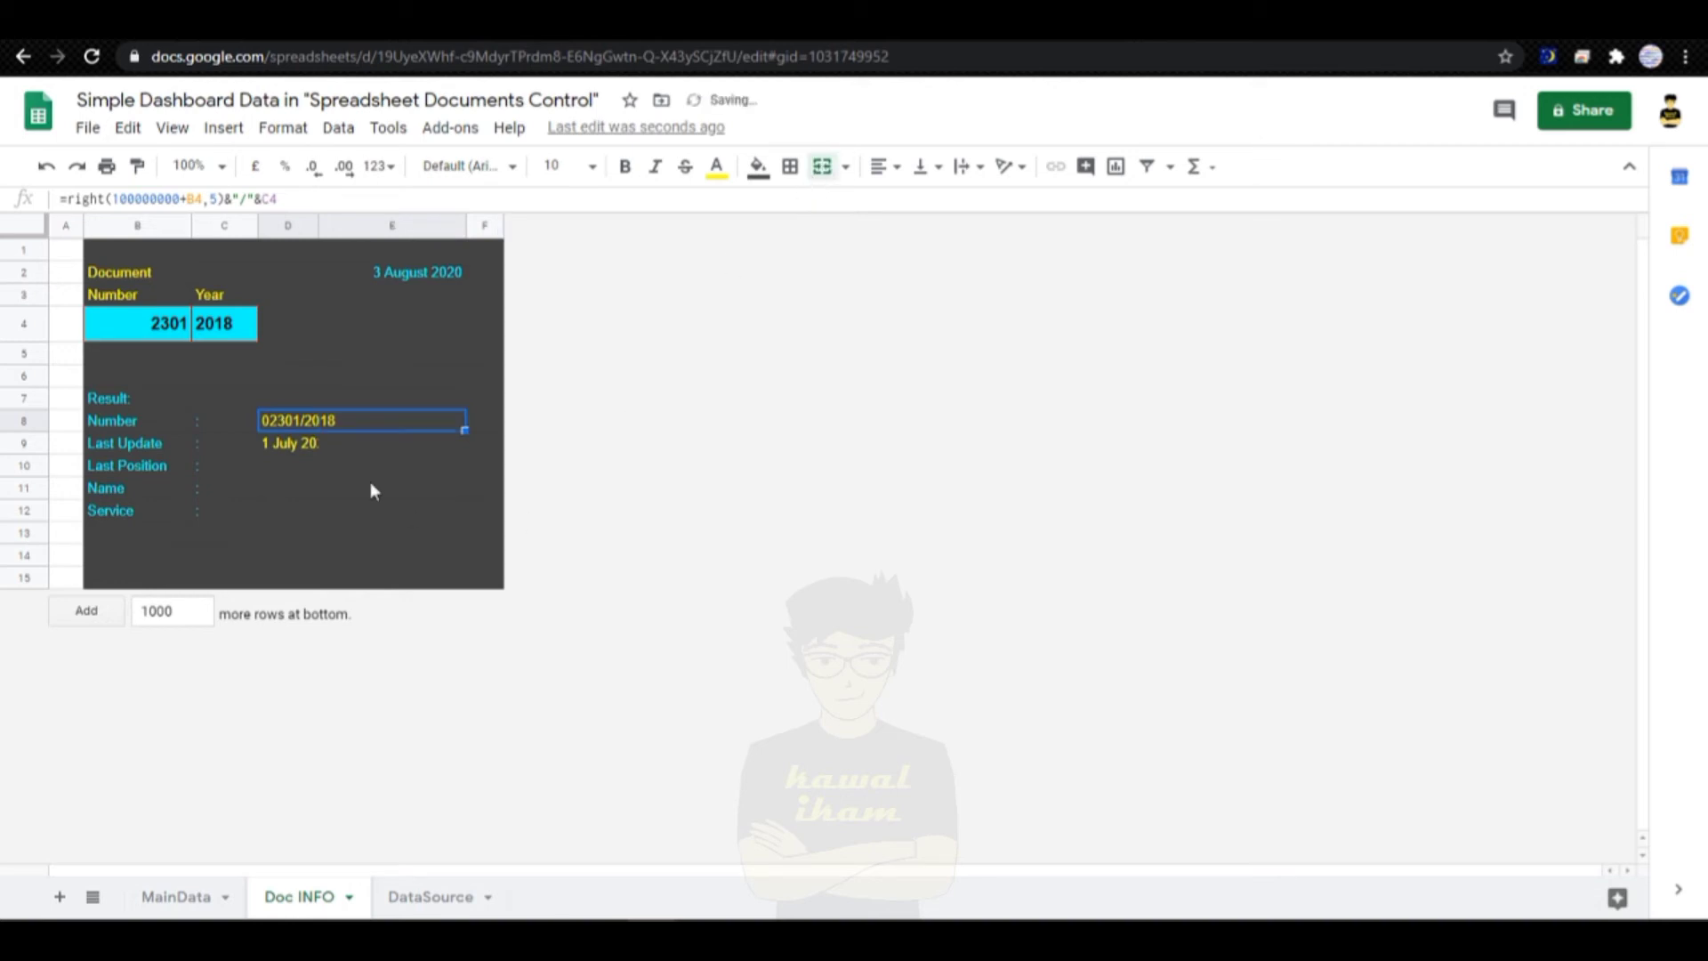
pyautogui.click(297, 443)
pyautogui.moveTo(297, 441); pyautogui.dragTo(391, 443)
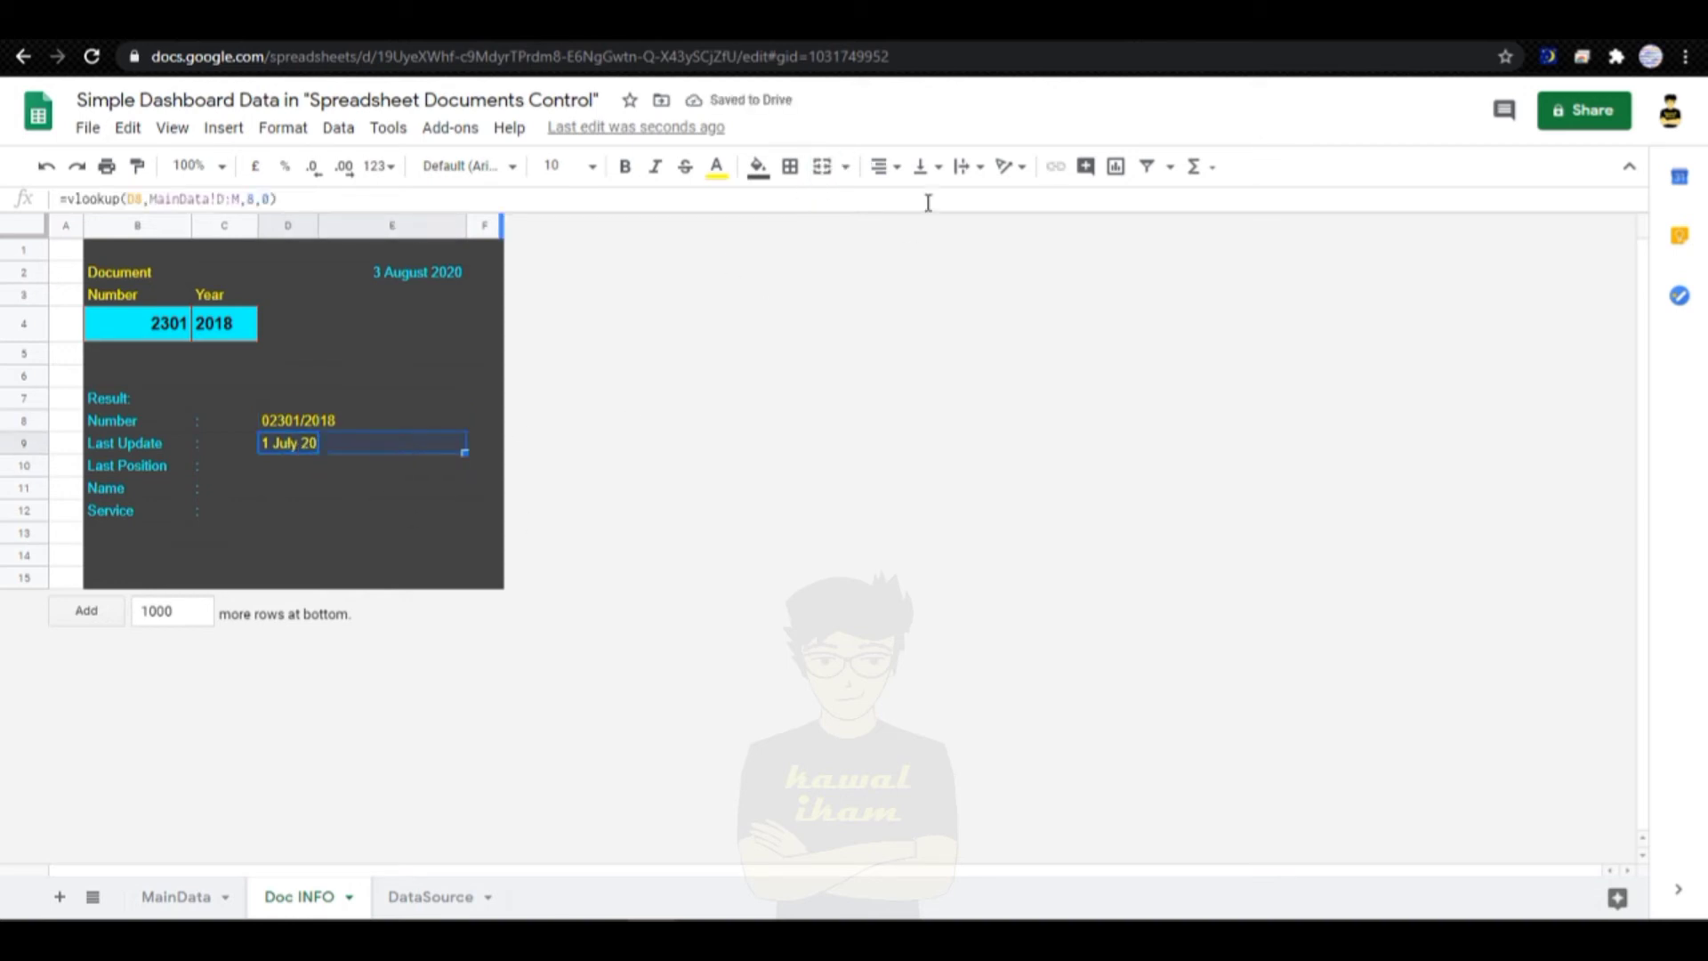
pyautogui.click(822, 167)
pyautogui.click(885, 166)
pyautogui.click(883, 202)
pyautogui.moveTo(288, 464); pyautogui.dragTo(436, 462)
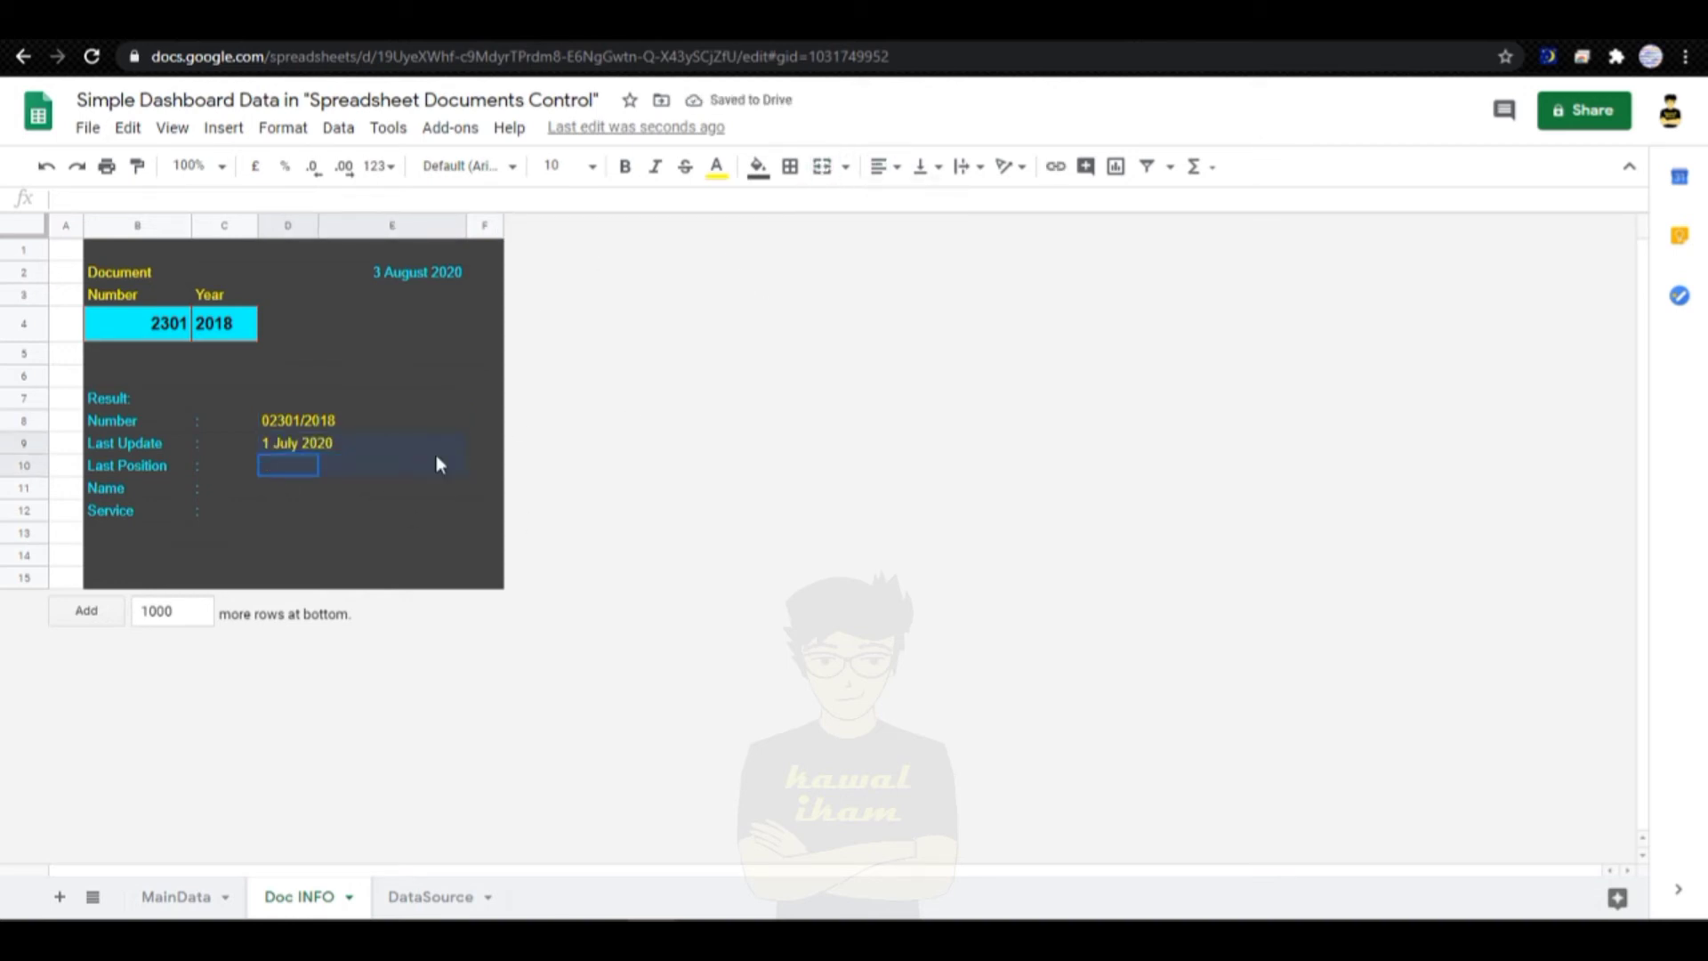
pyautogui.click(811, 176)
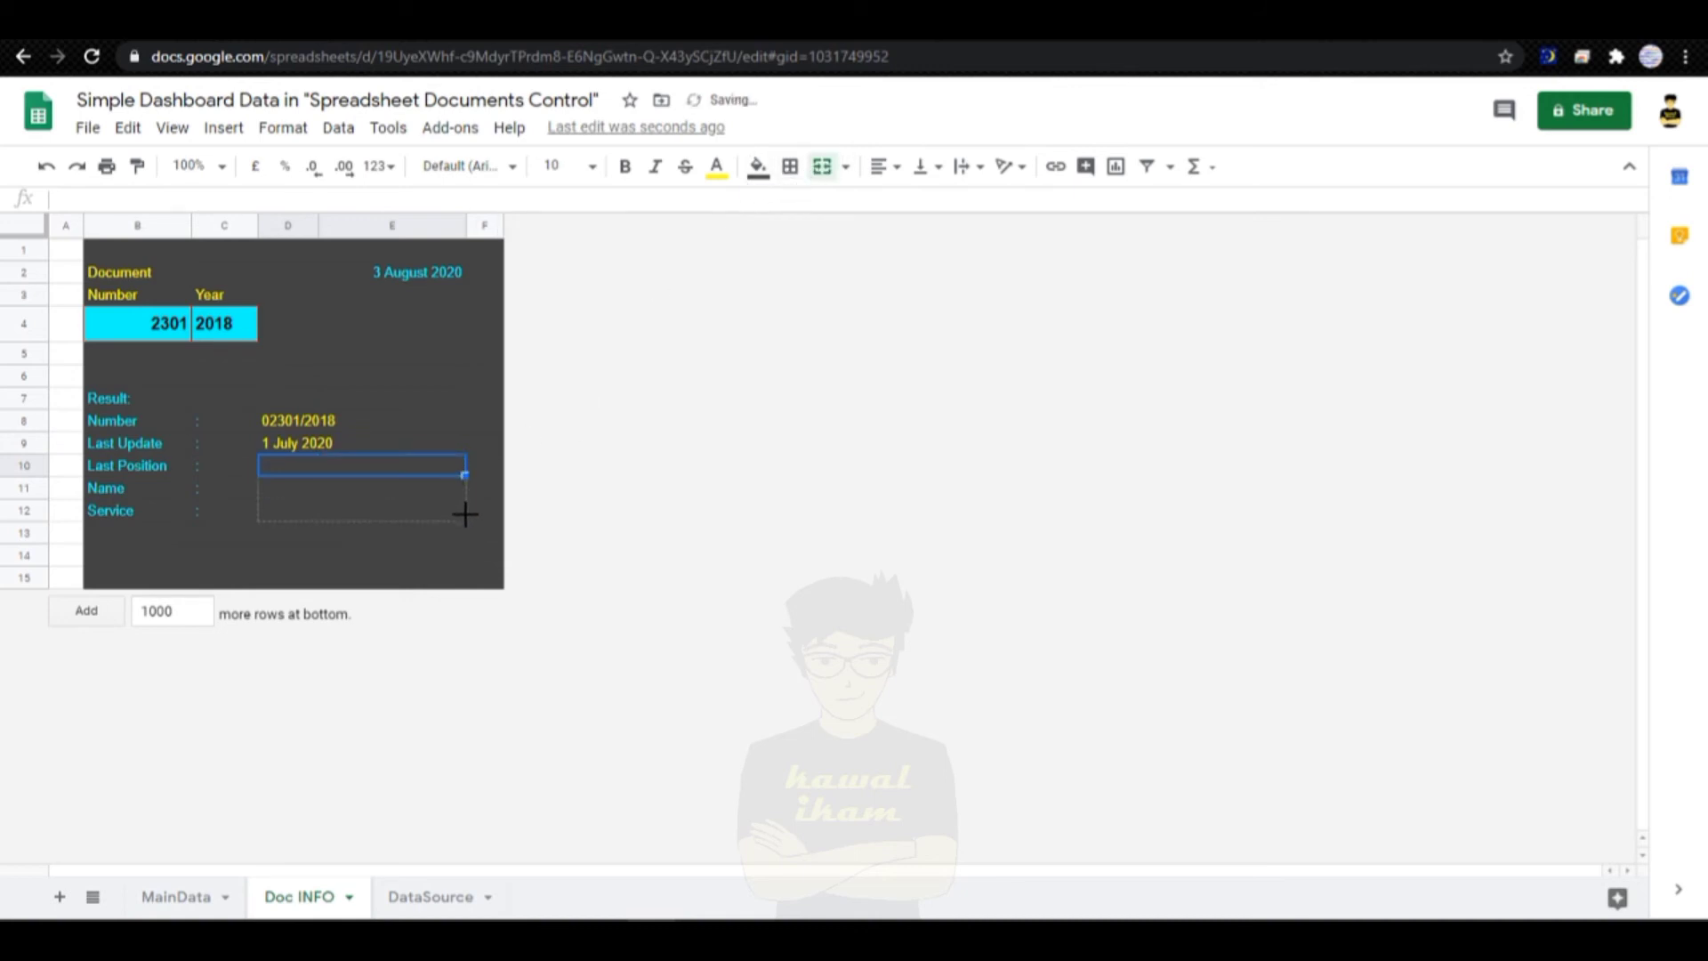
# Step: Wrap the D9 lookup in IFNA so that it returns "-" when no match is found: =ifna(vlookup(D8,MainData!D:M,8,0);"-")
pyautogui.doubleClick(312, 442)
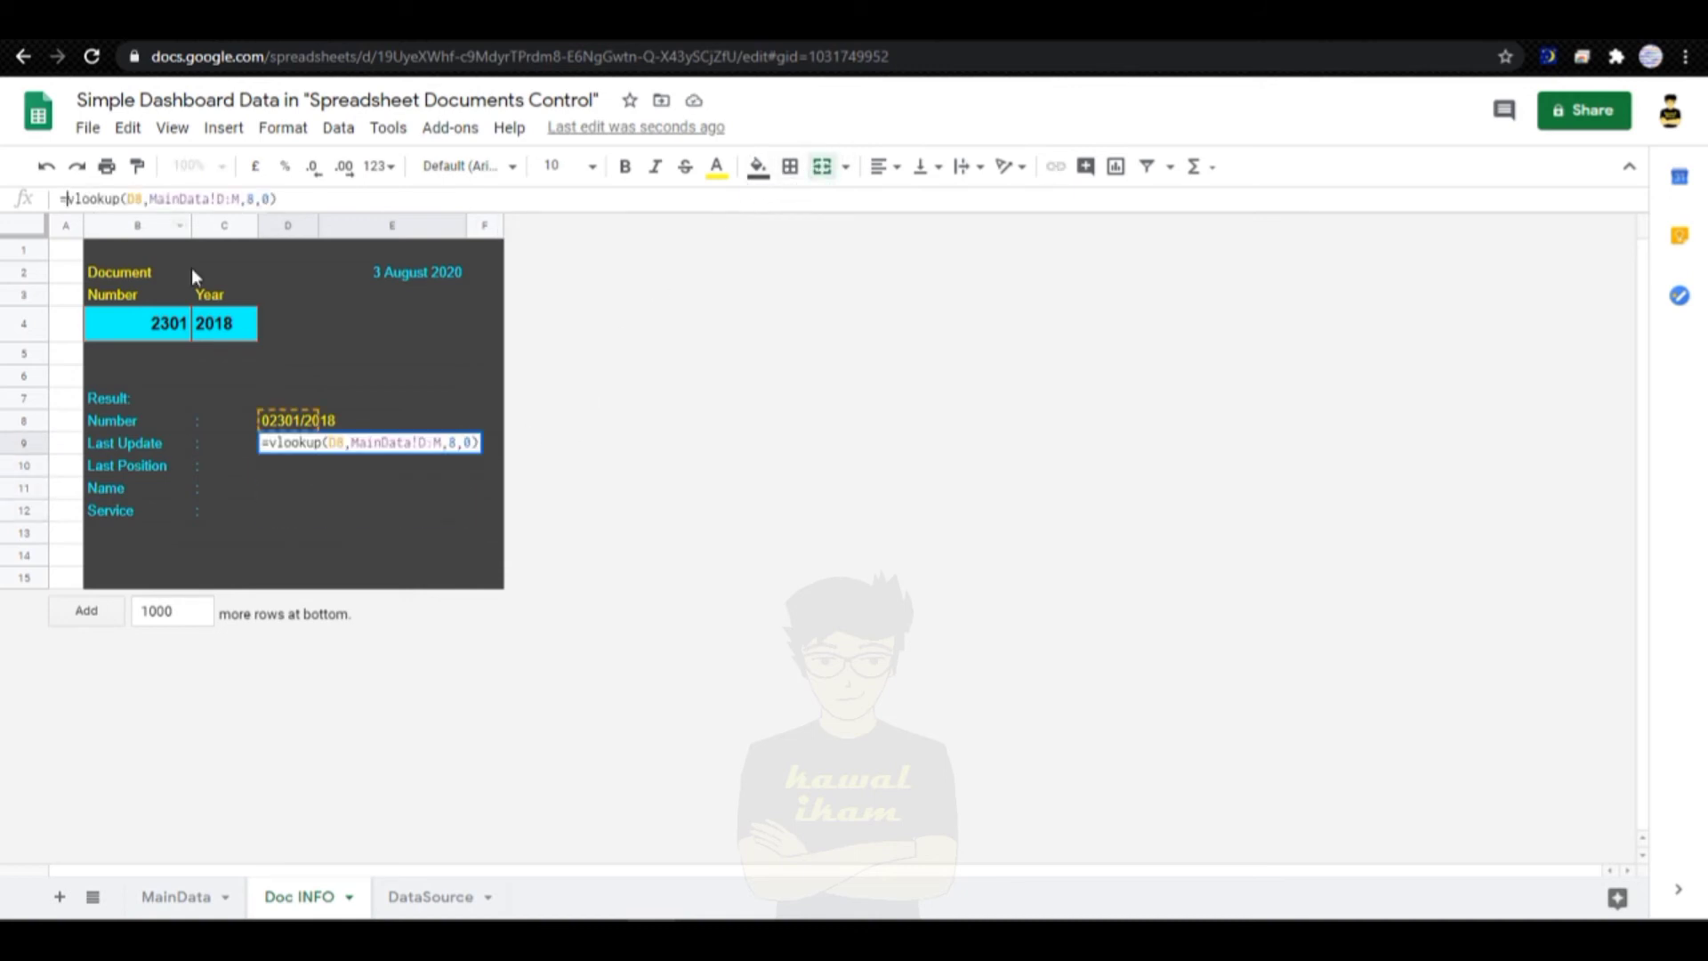
pyautogui.write('ifna')
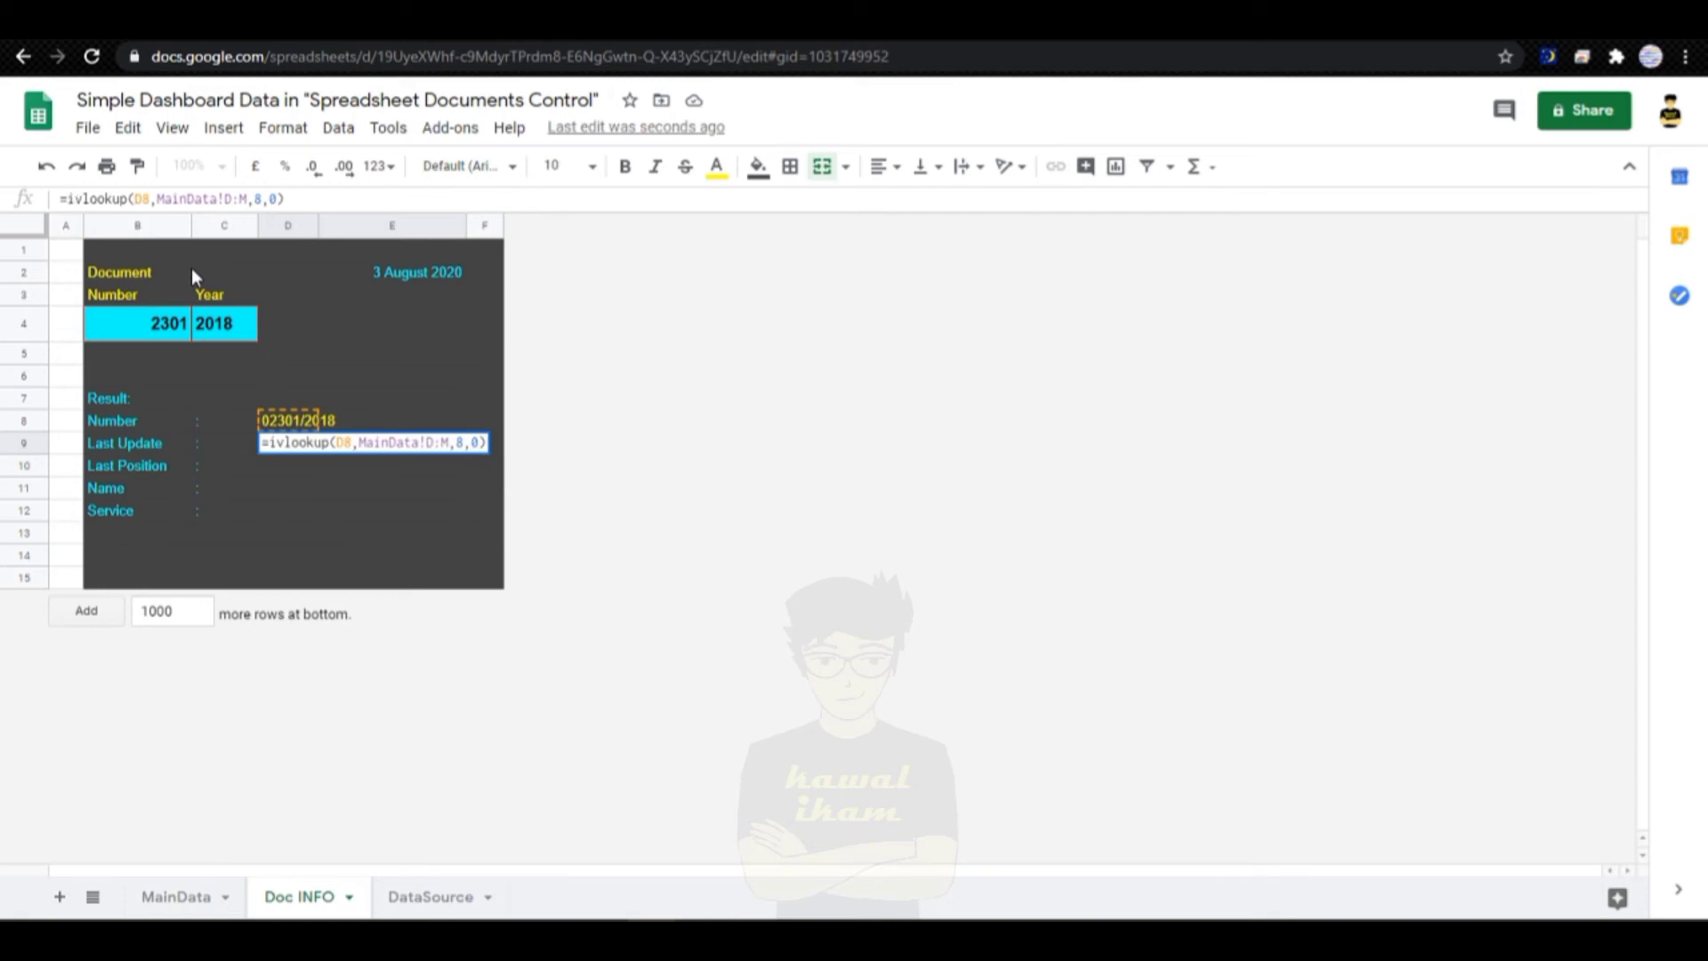
pyautogui.write('(')
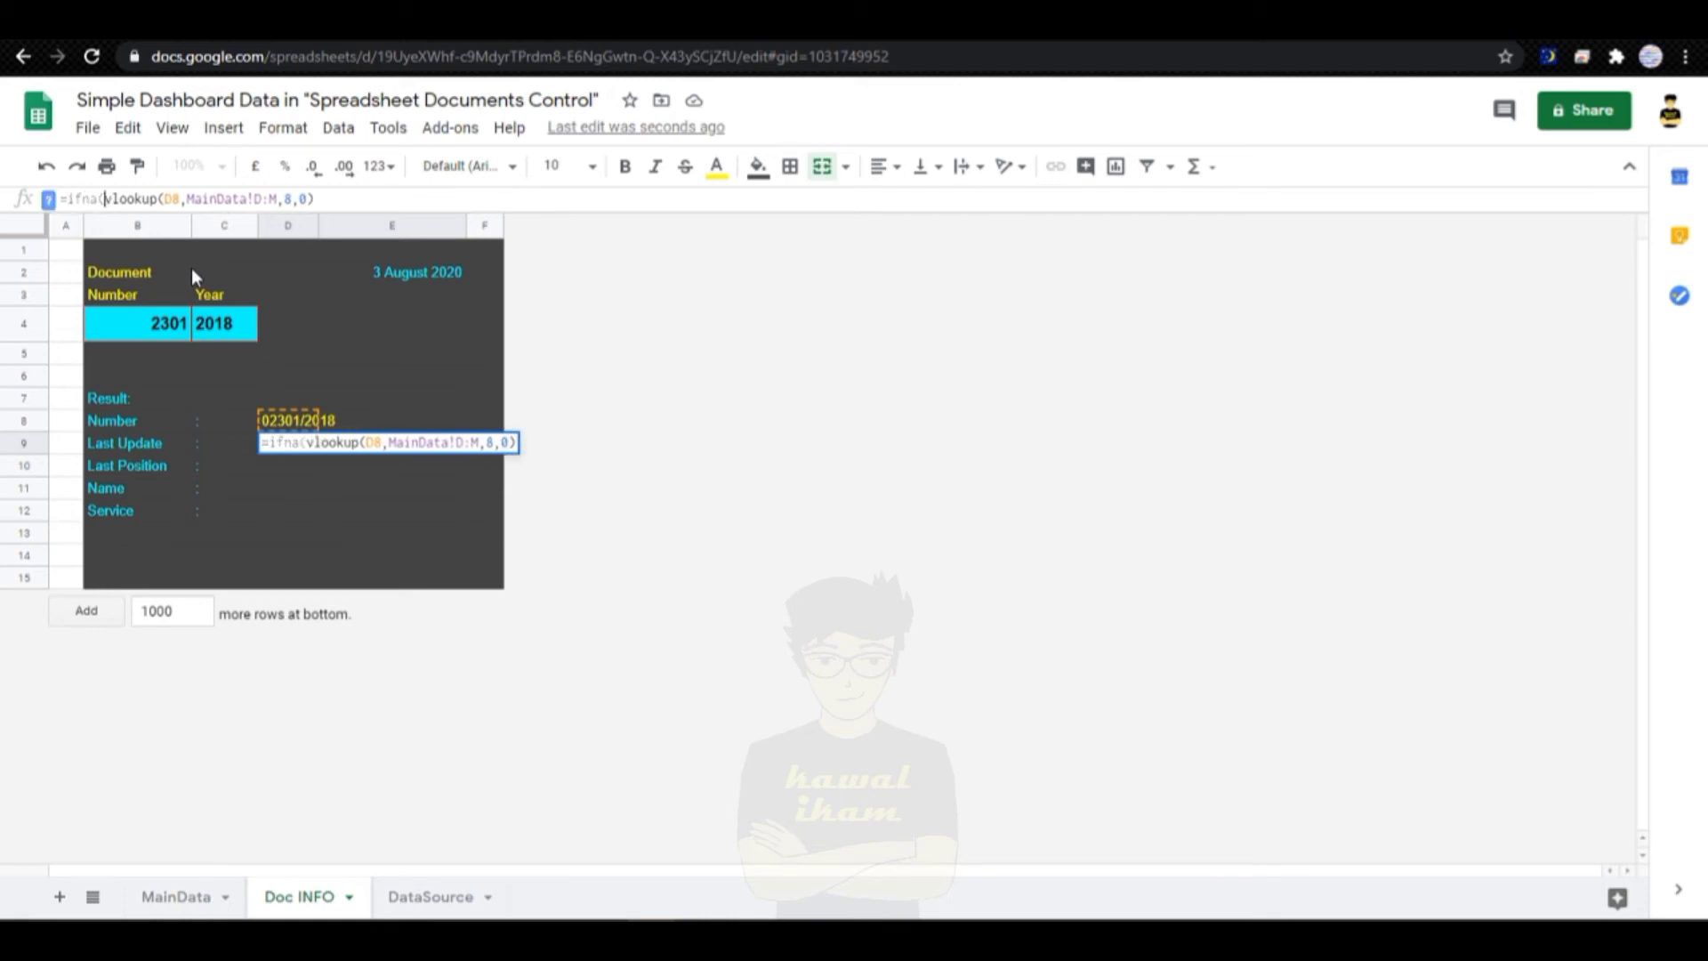
pyautogui.click(322, 198)
pyautogui.write(';')
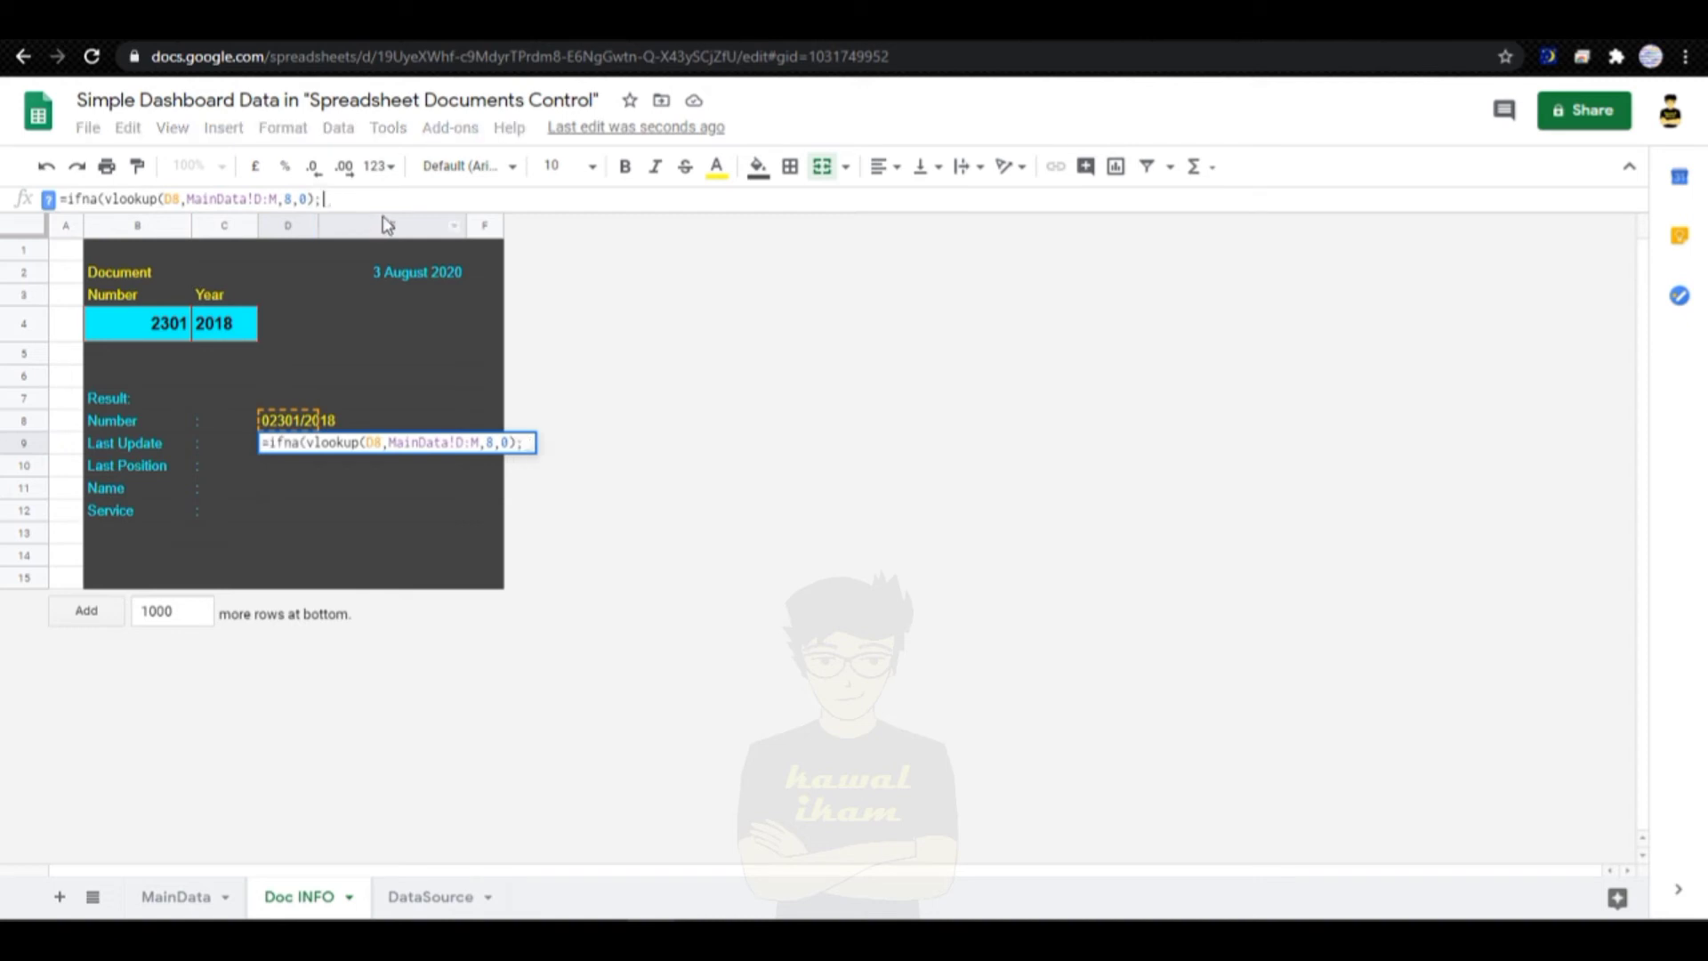
pyautogui.write('"')
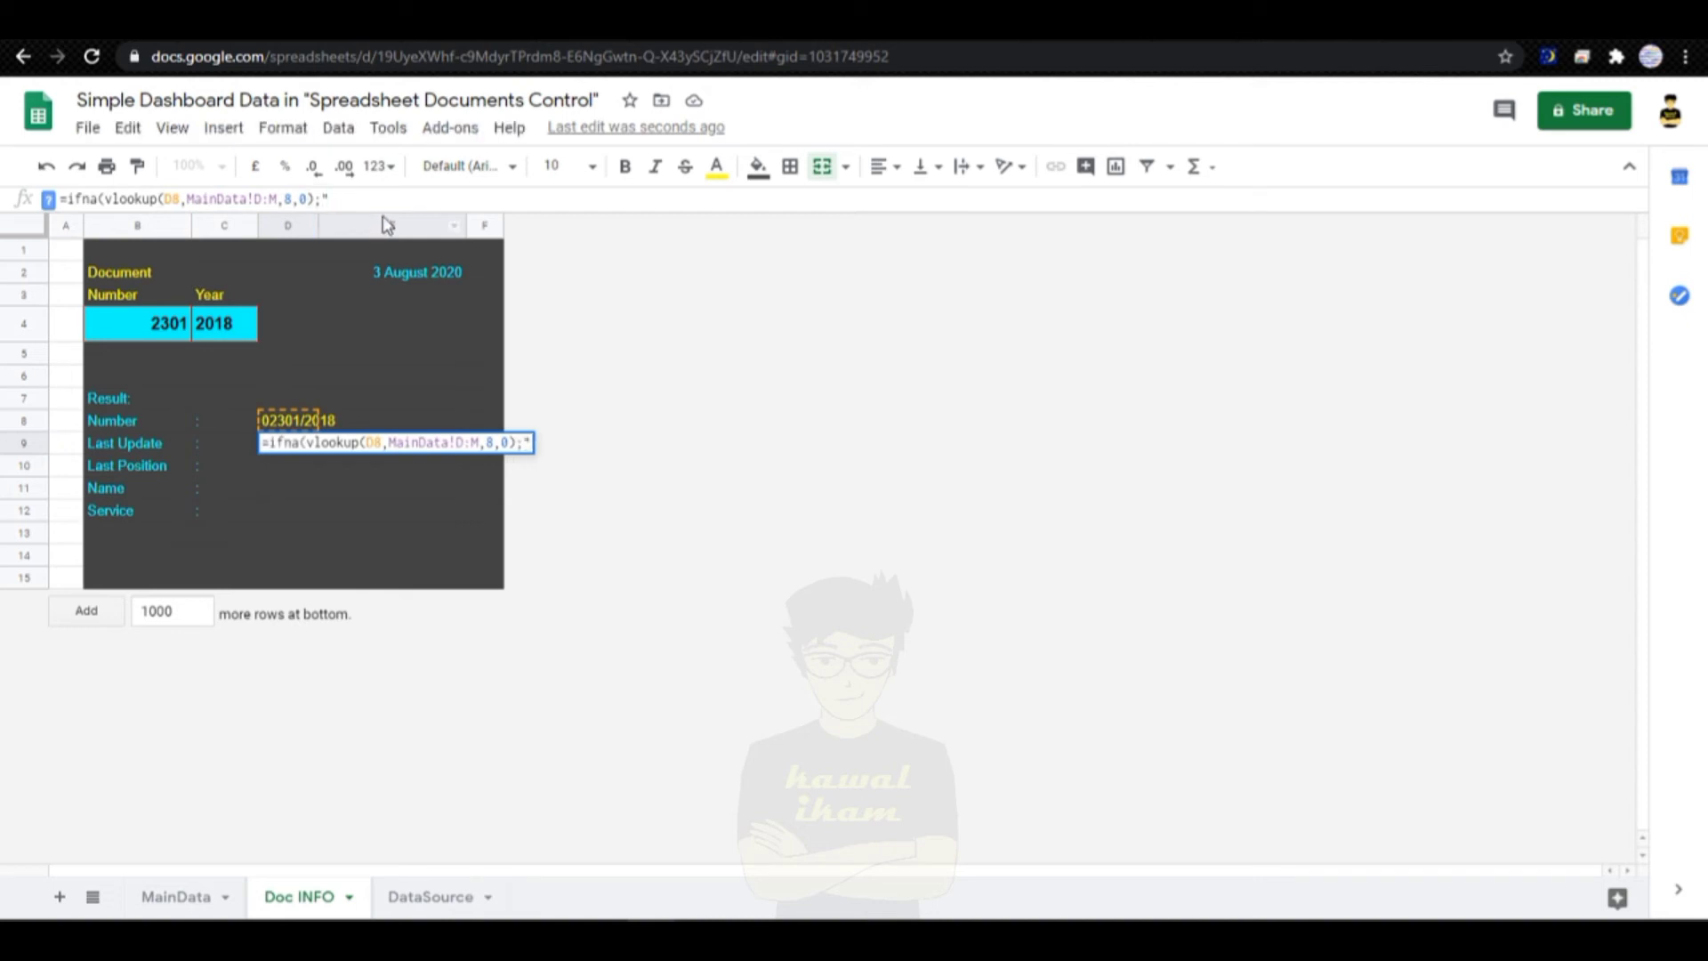
pyautogui.write('-")')
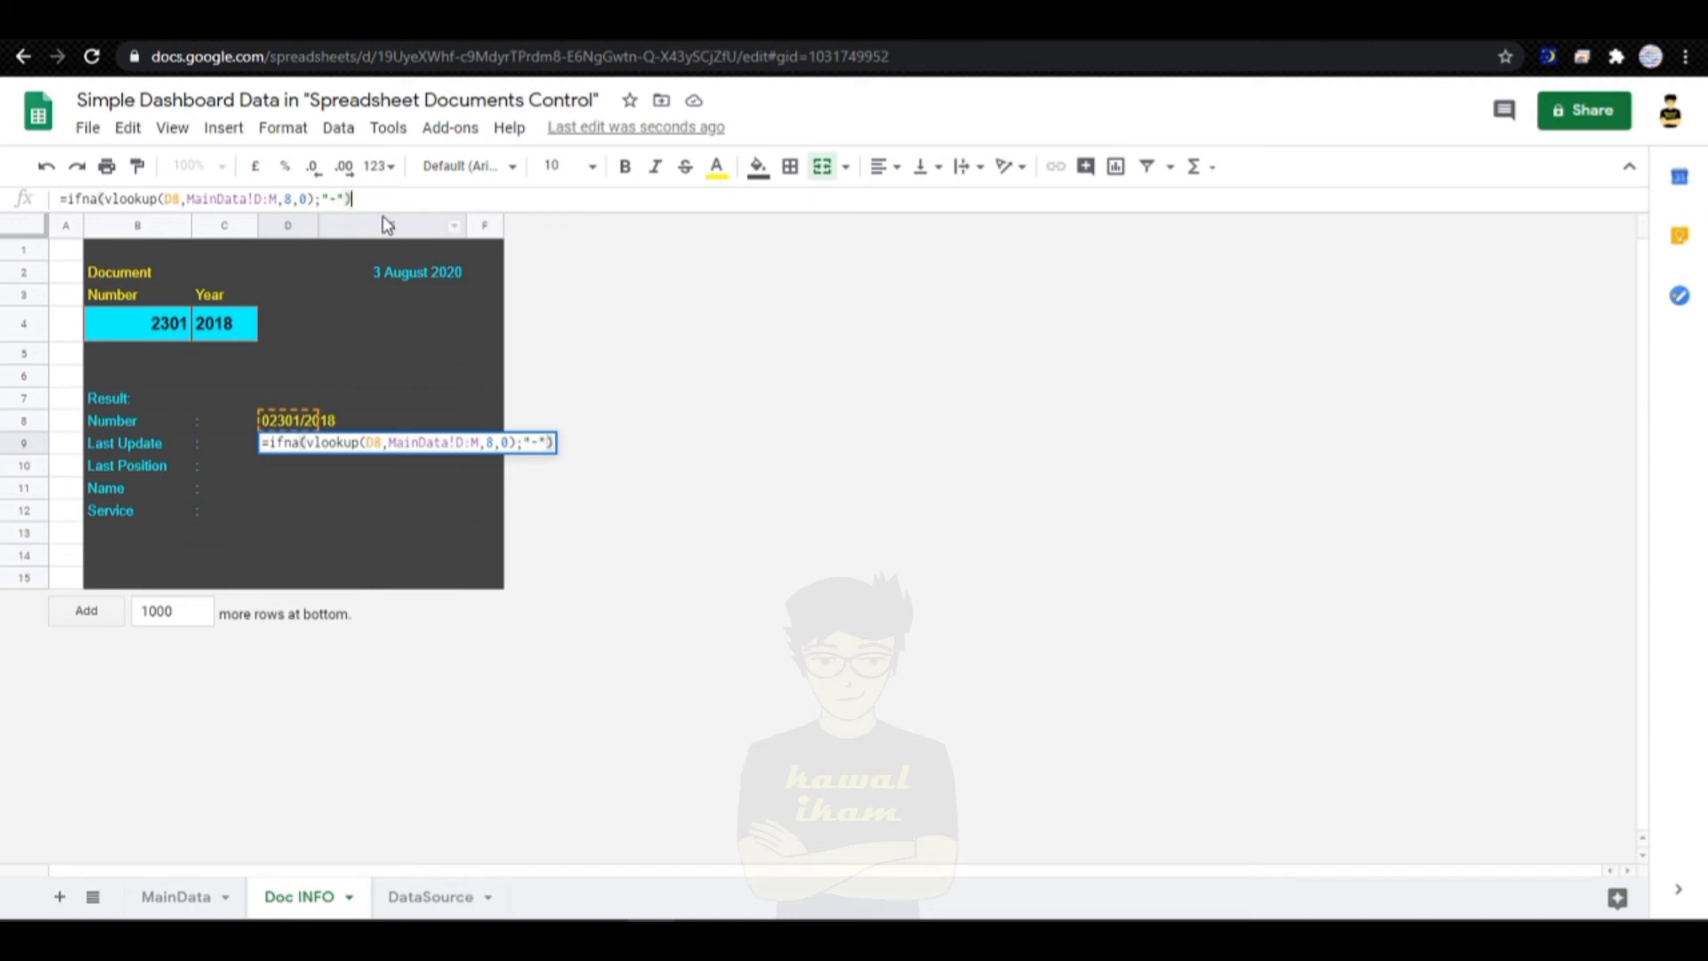
pyautogui.press('Return')
pyautogui.click(360, 439)
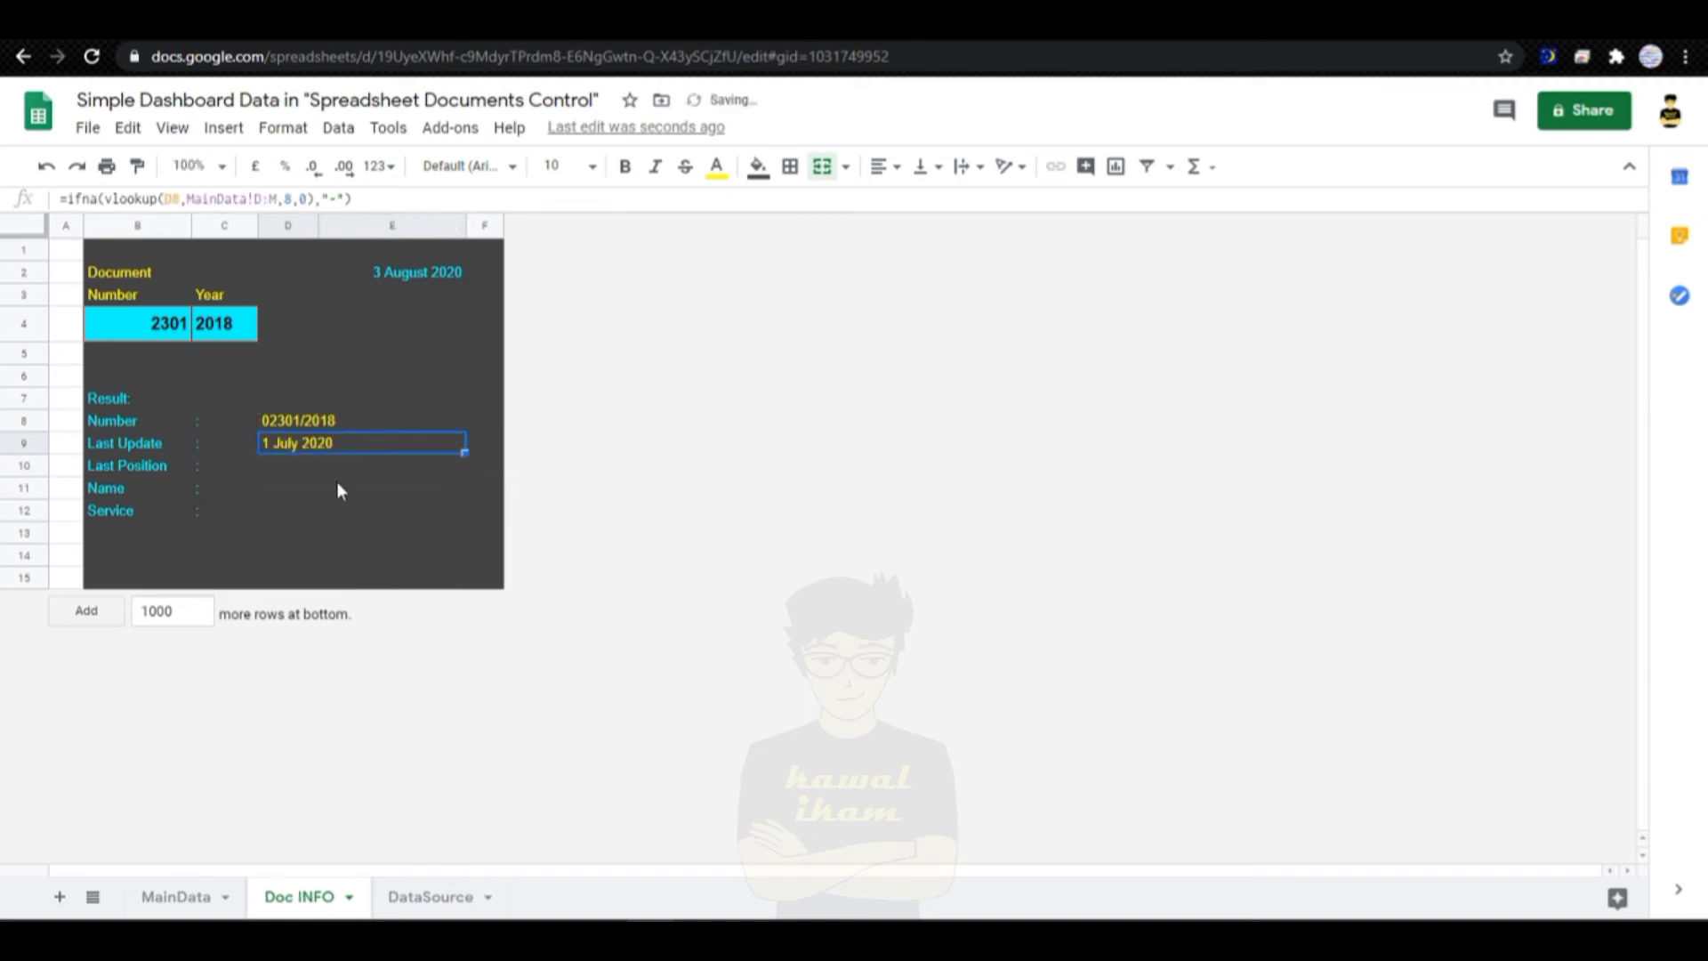
pyautogui.click(355, 474)
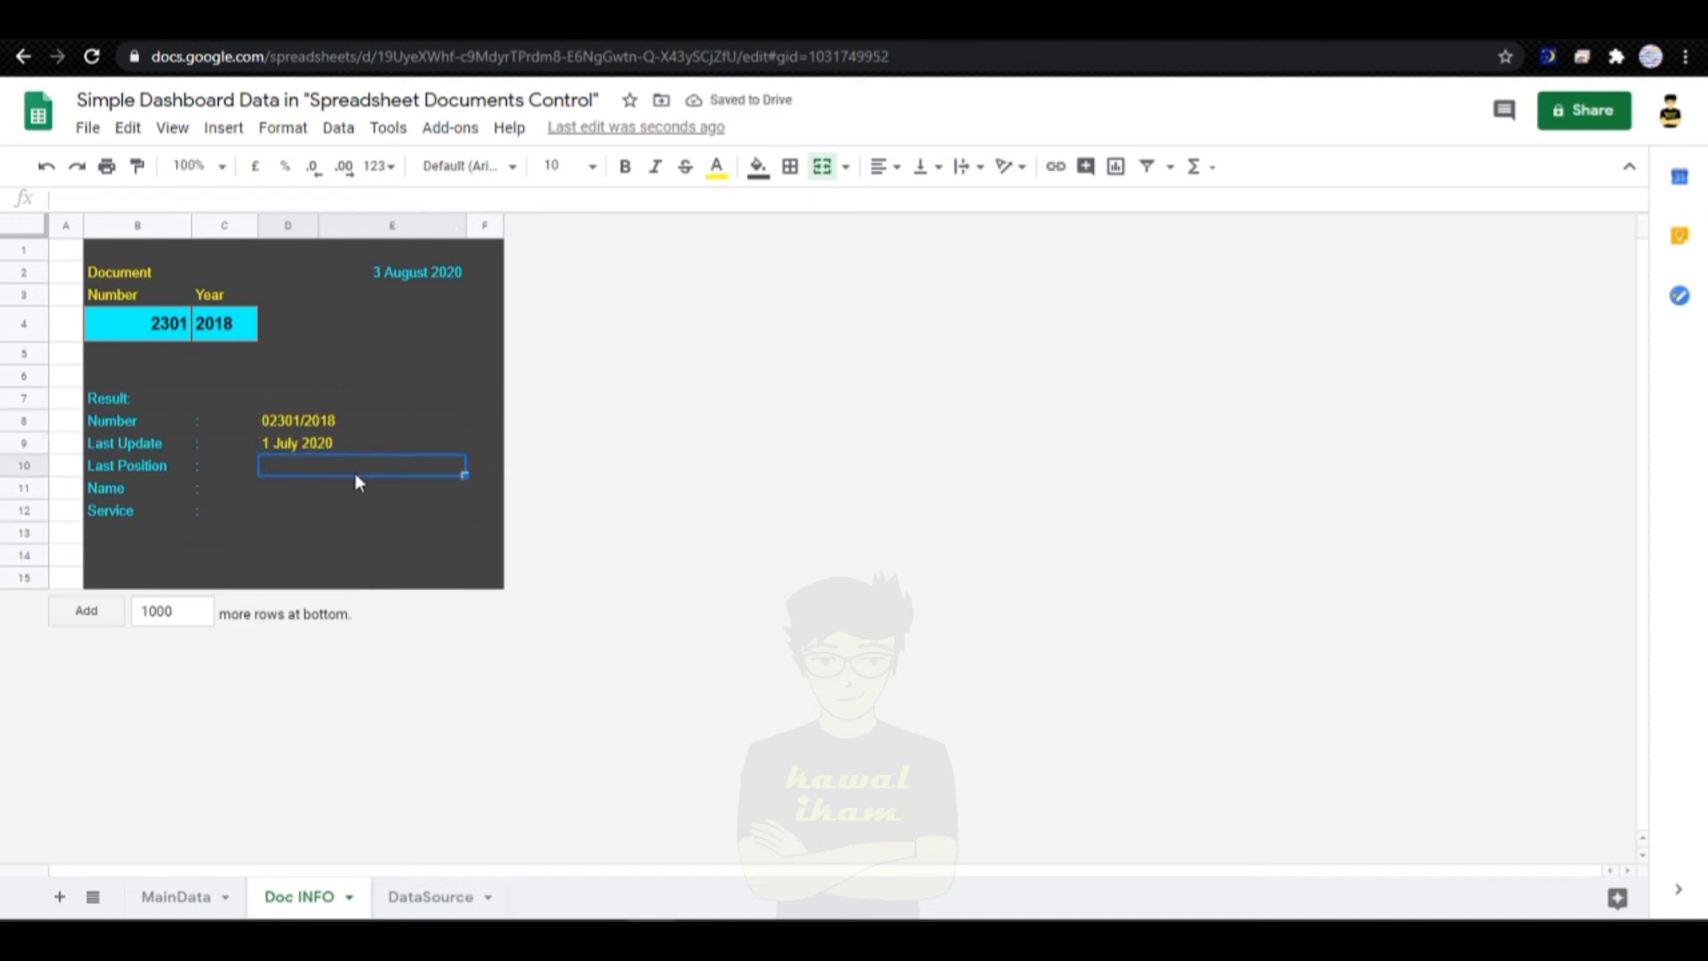
# Step: Copy the text of the D9 formula without its equals sign, leaving the cell unchanged
pyautogui.click(308, 443)
pyautogui.click(105, 199)
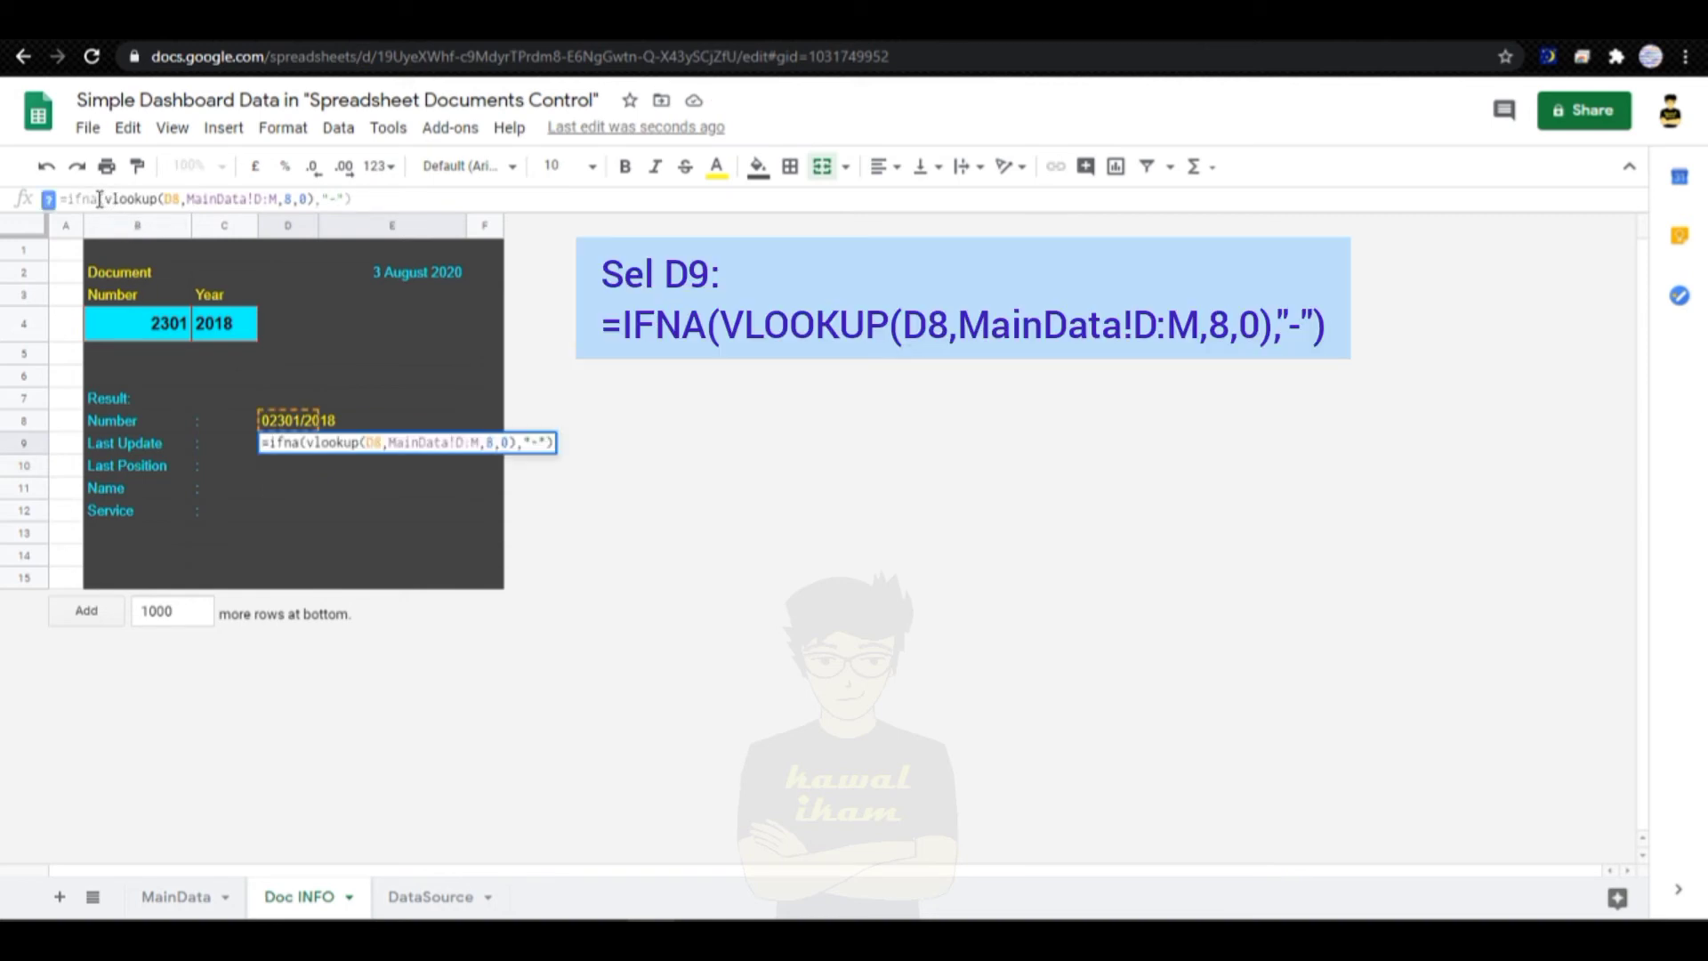
pyautogui.moveTo(99, 199); pyautogui.dragTo(347, 201)
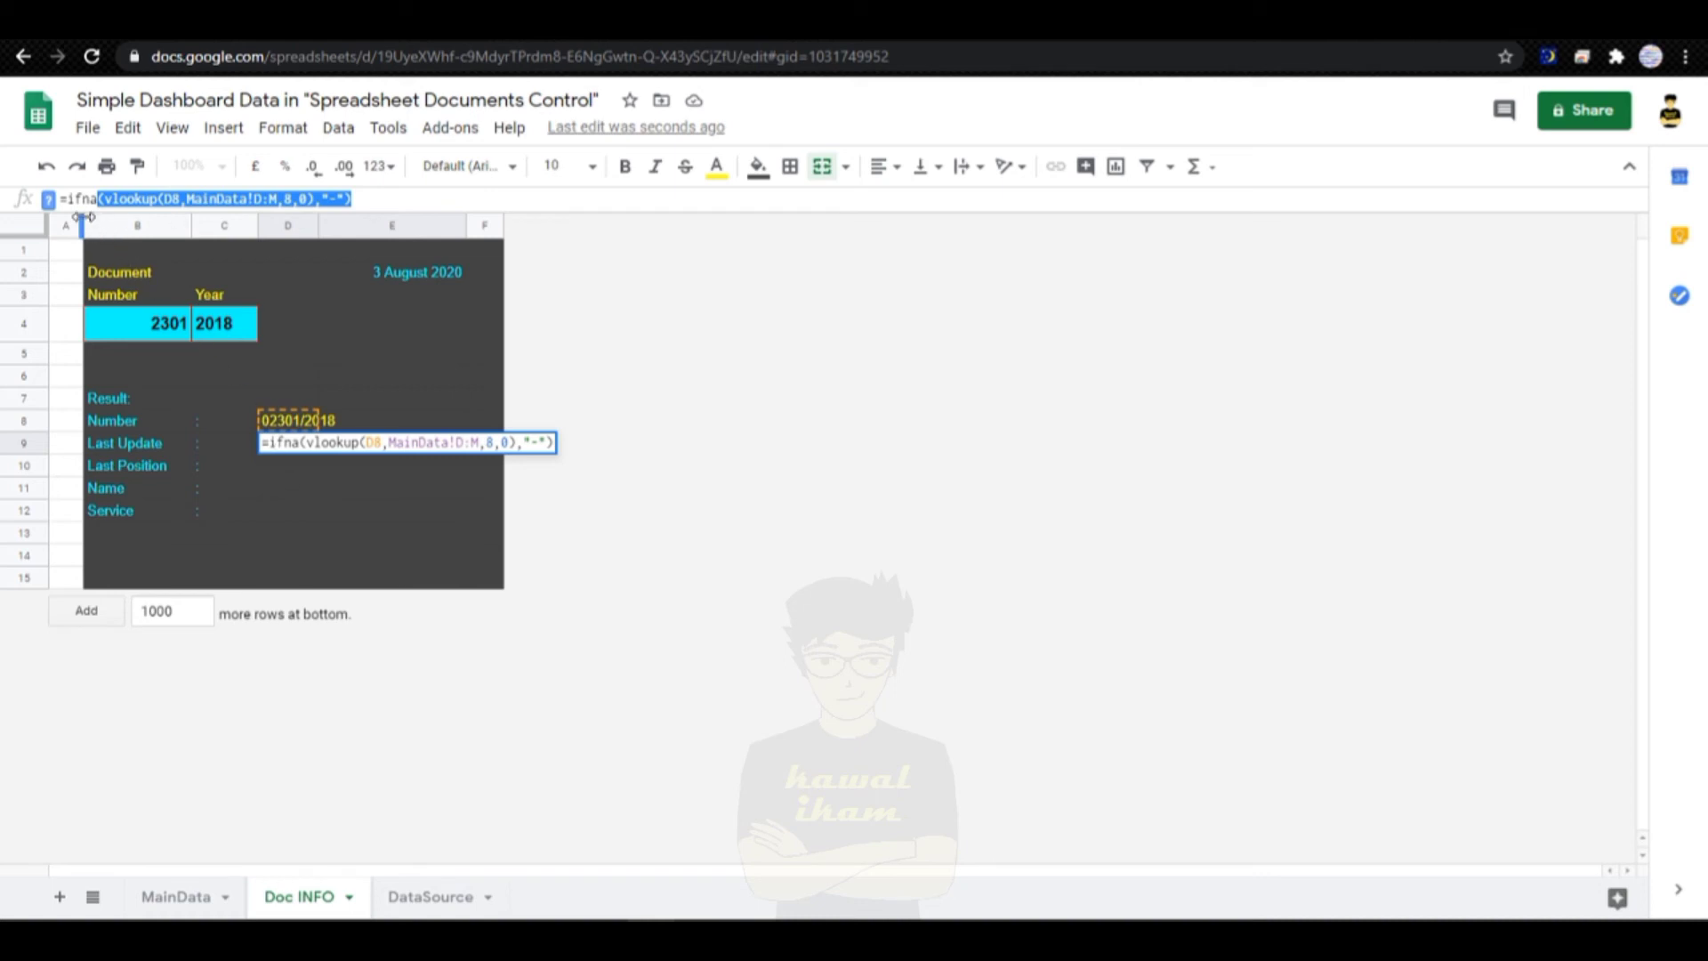
pyautogui.moveTo(68, 197); pyautogui.dragTo(354, 197)
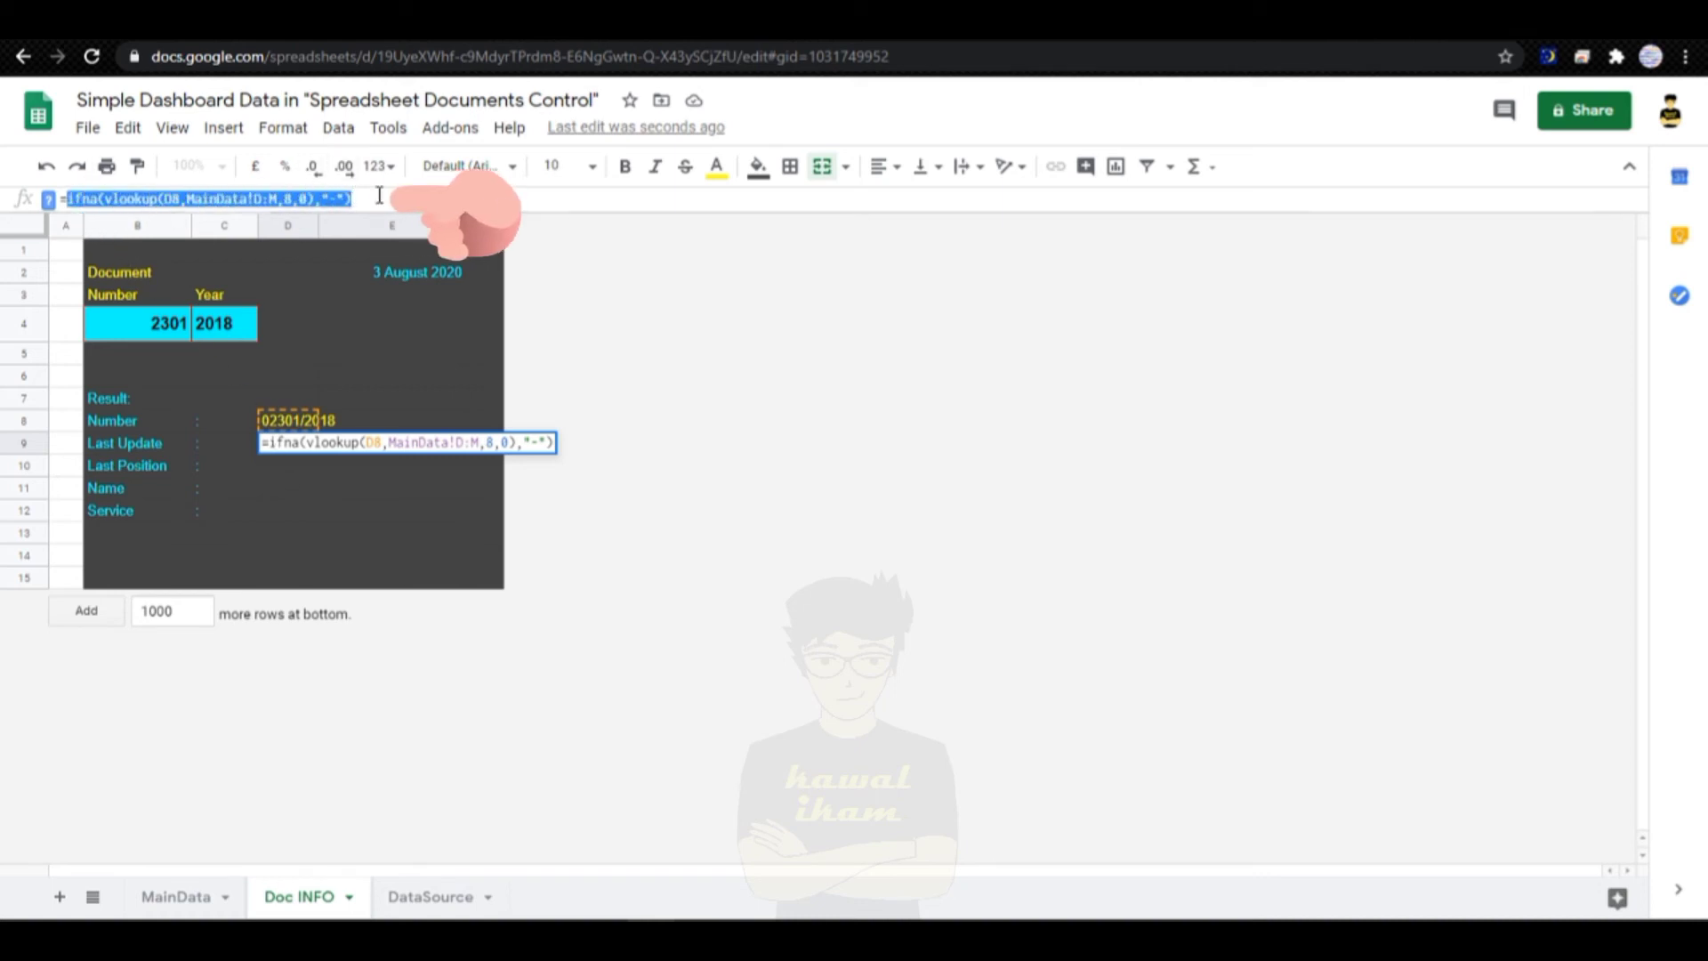
pyautogui.rightClick(248, 195)
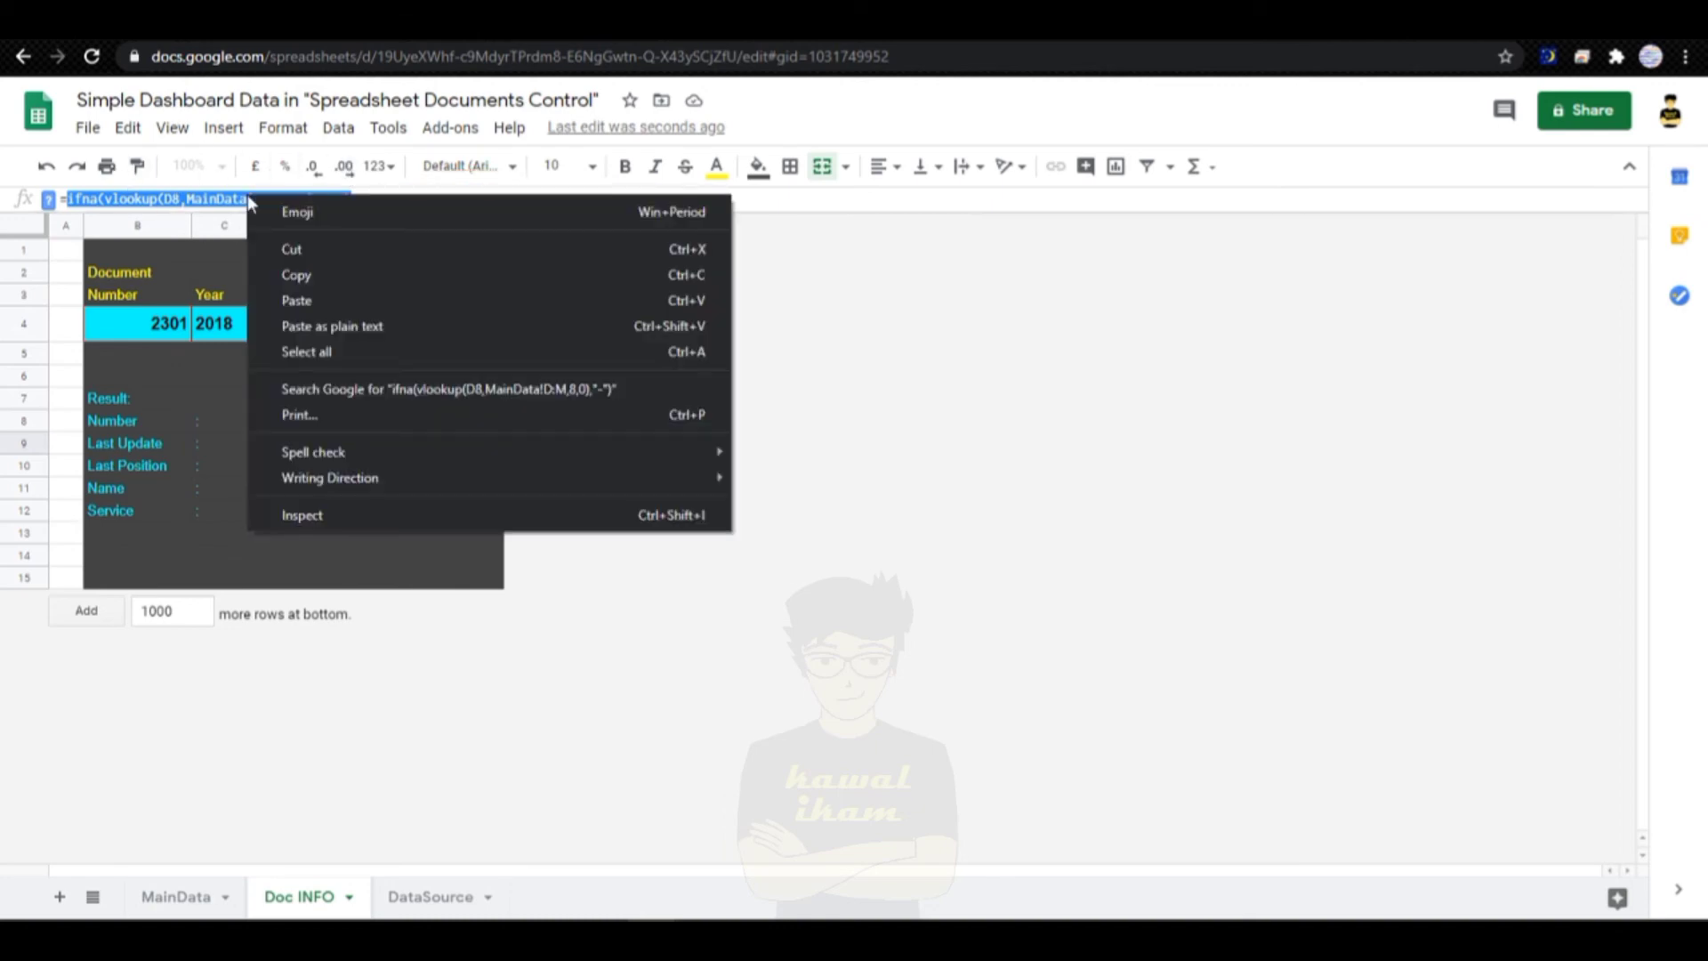
pyautogui.click(294, 277)
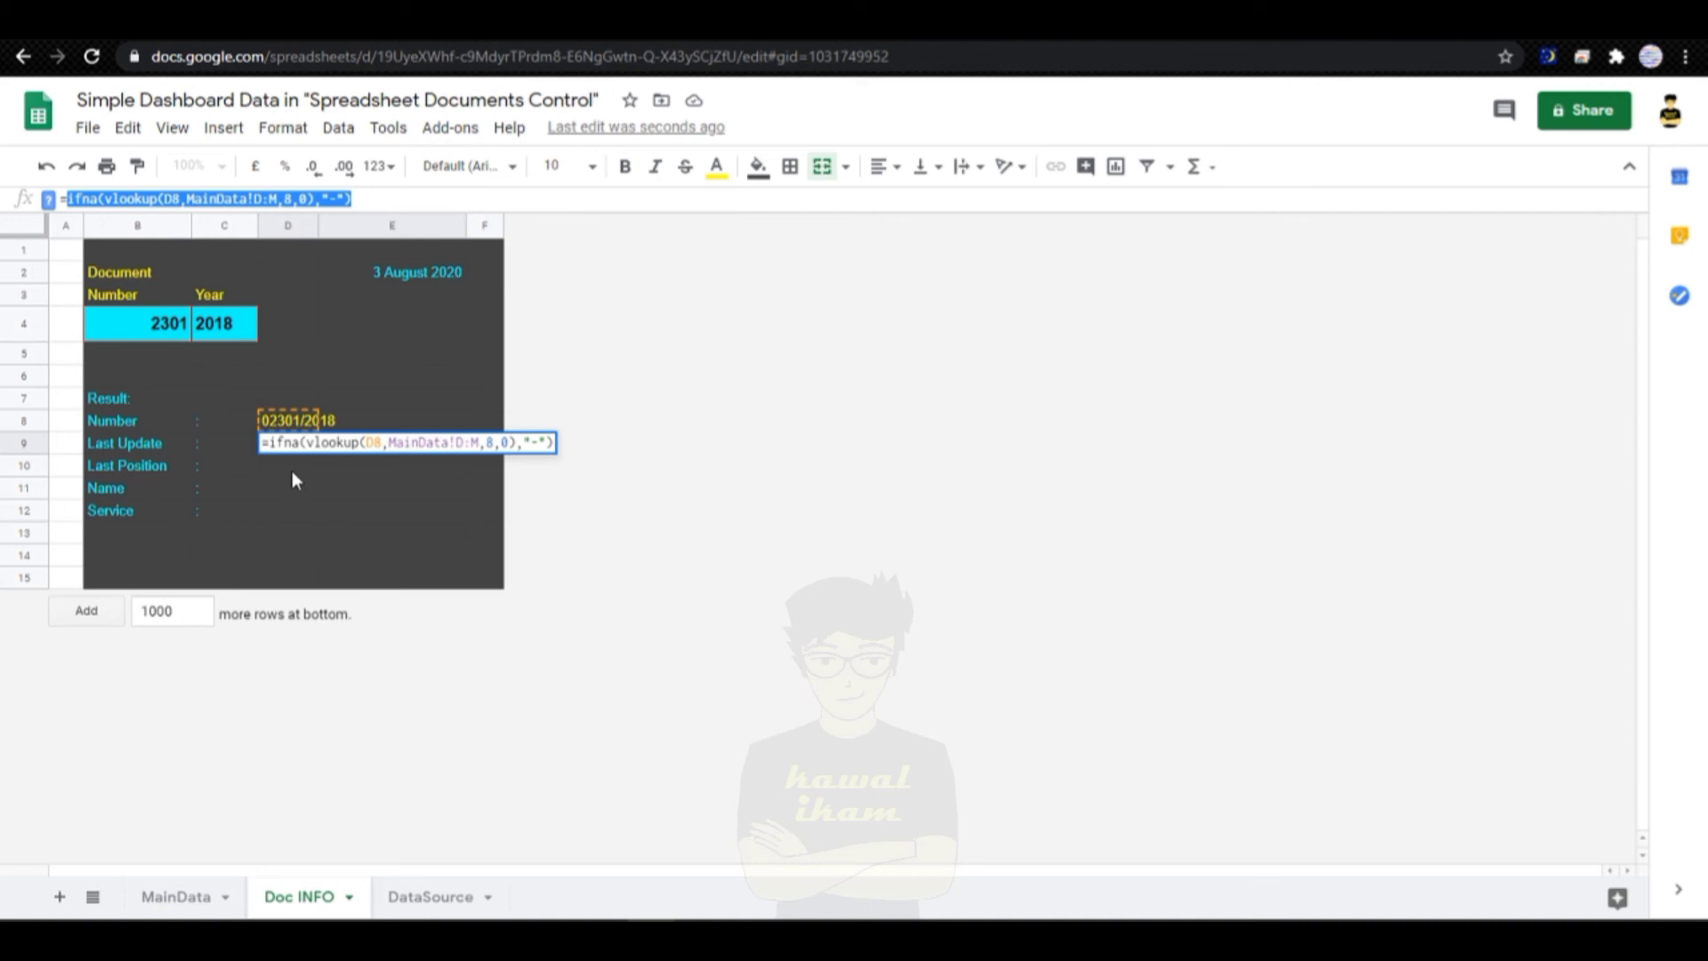
pyautogui.press('Return')
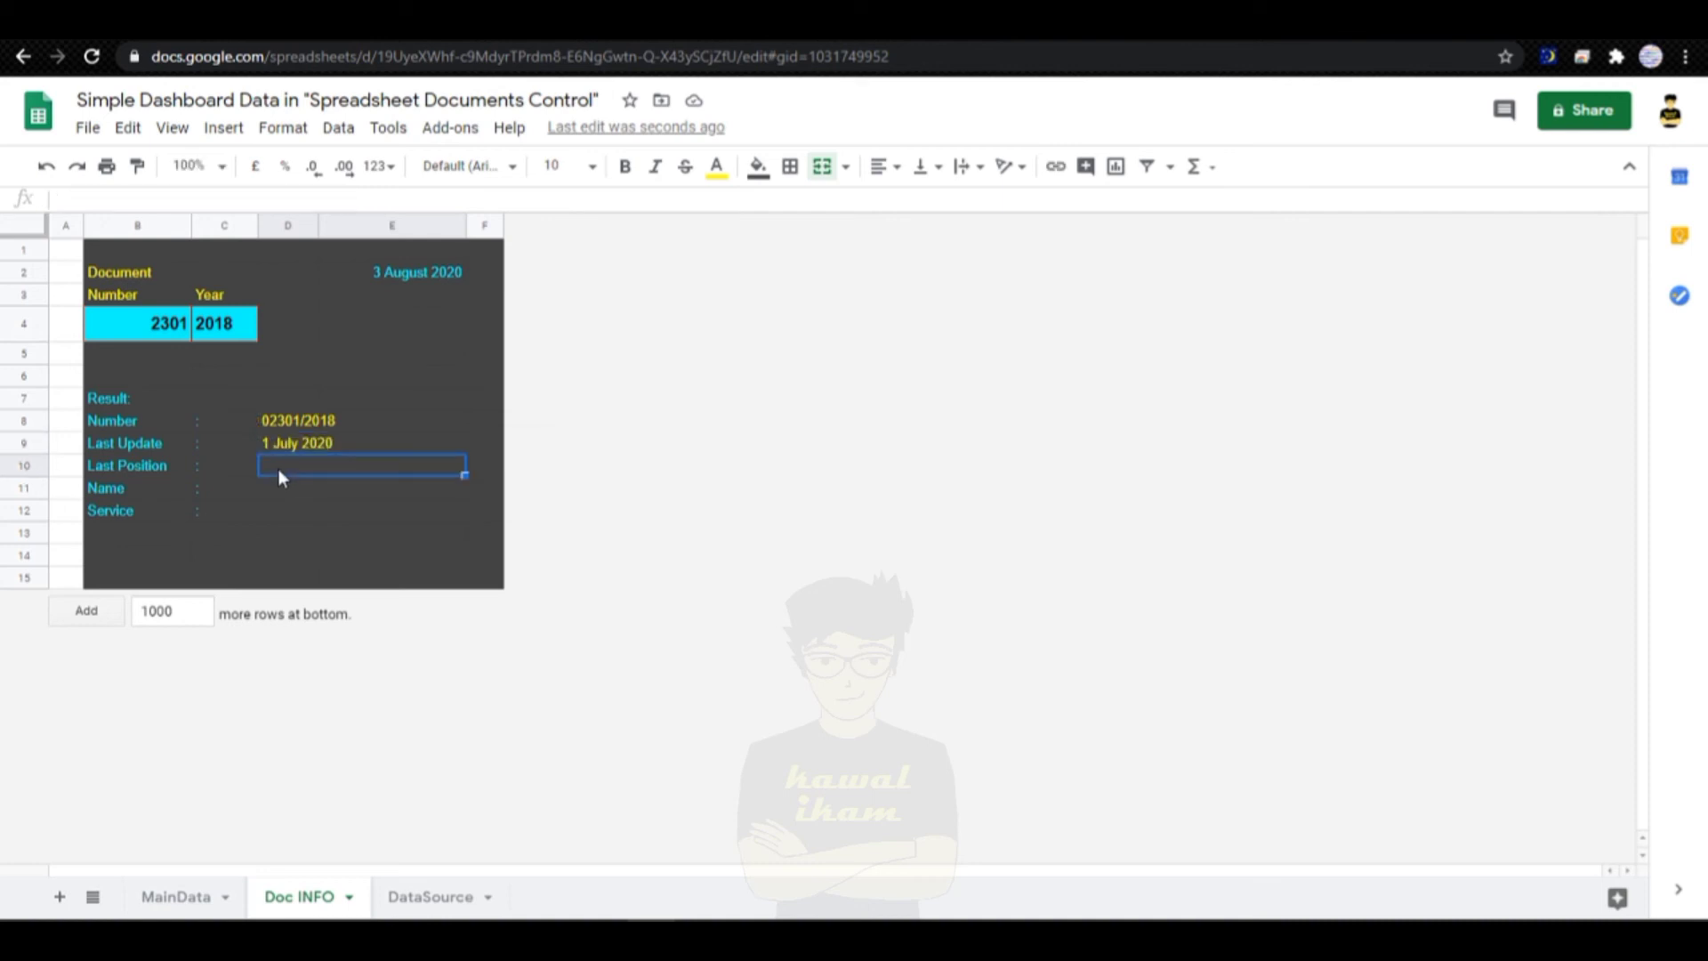
# Step: Paste the copied formula text into D10 for Last Position and prefix an equals sign, giving =ifna(vlookup(D8,MainData!D:M,8,0),"-")
pyautogui.doubleClick(277, 468)
pyautogui.hotkey('ctrl', 'v')
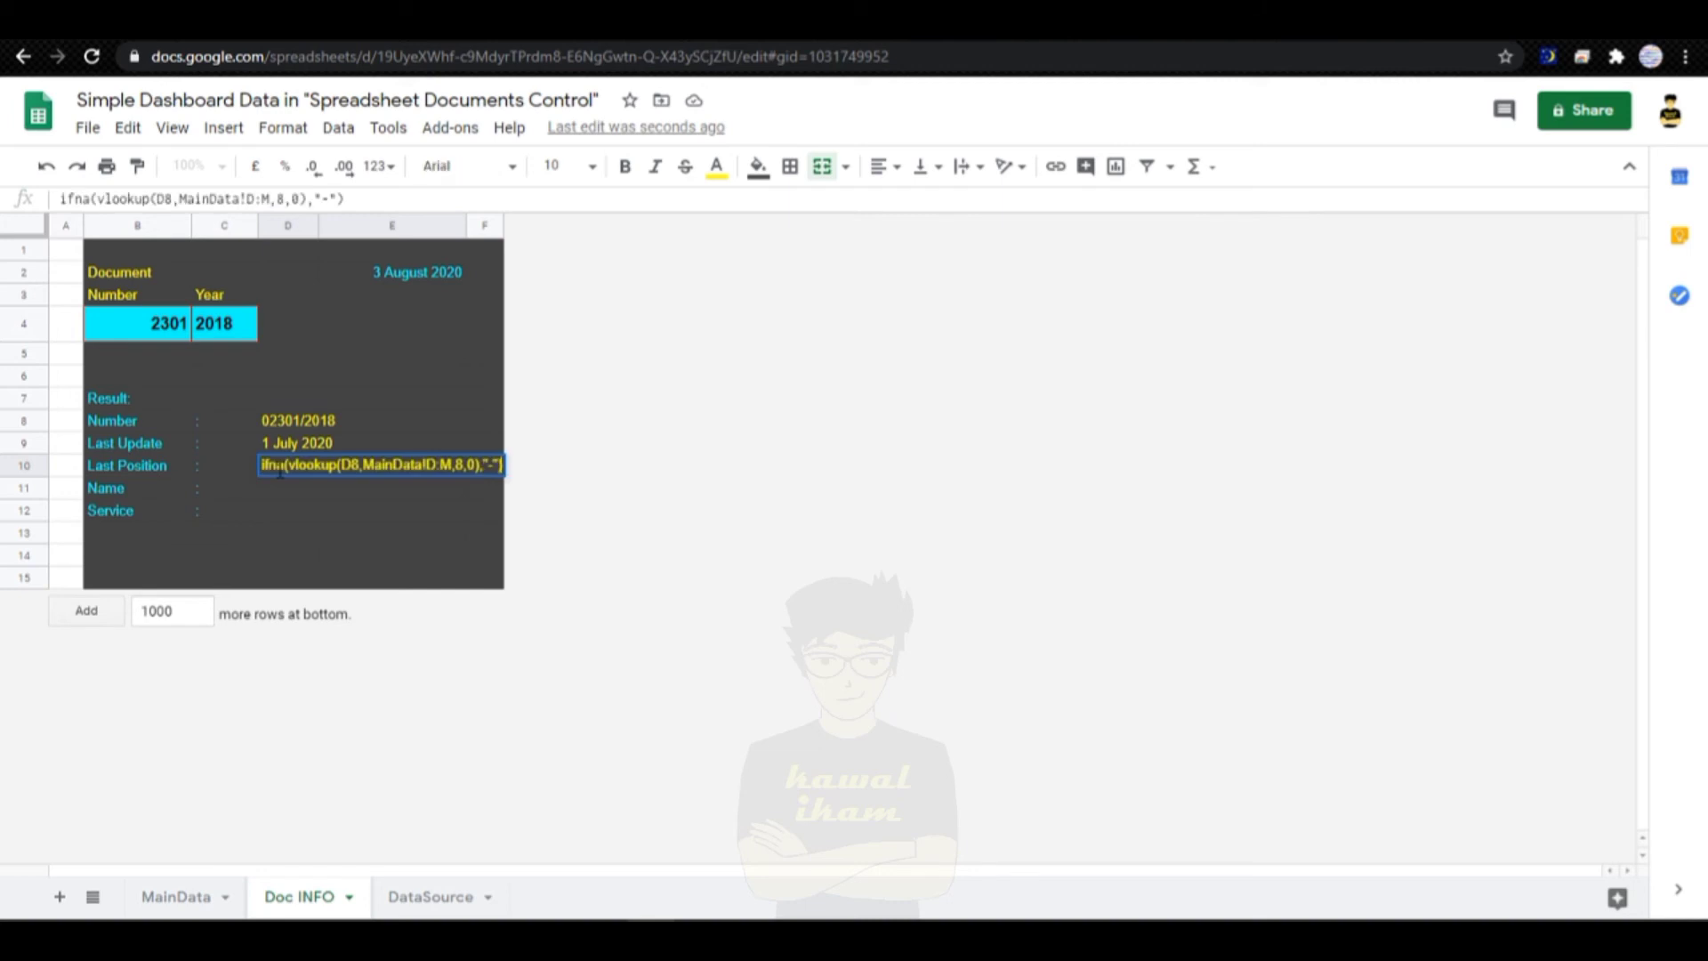
pyautogui.click(61, 197)
pyautogui.write('=')
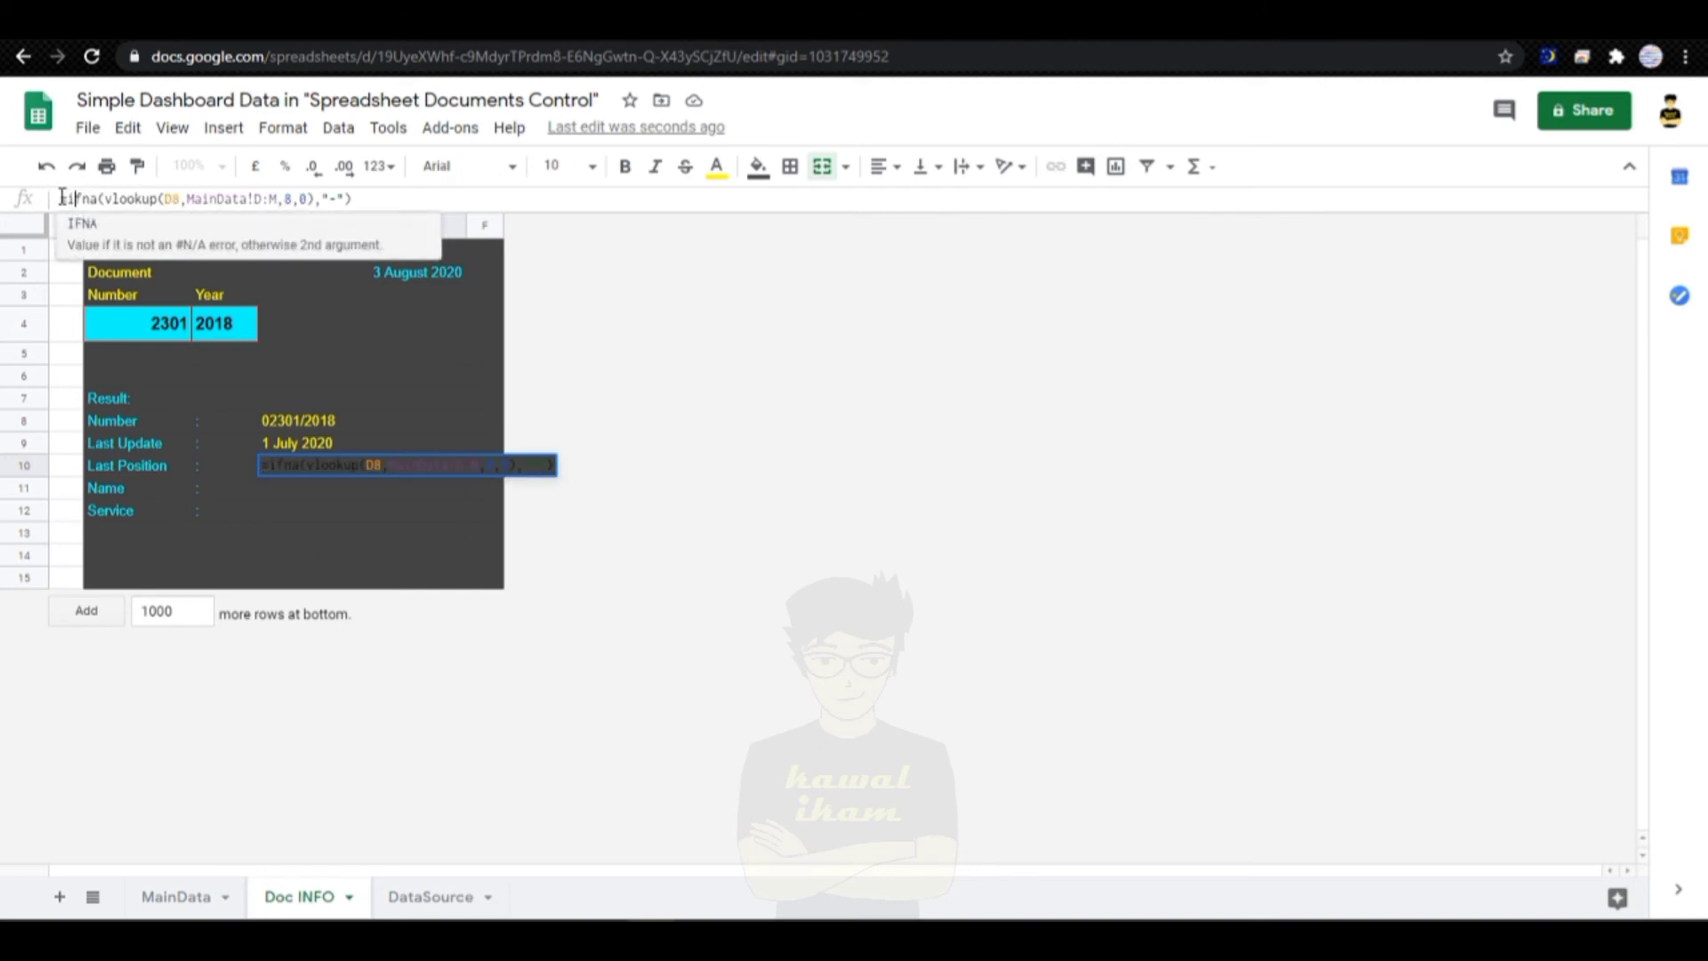
pyautogui.click(253, 198)
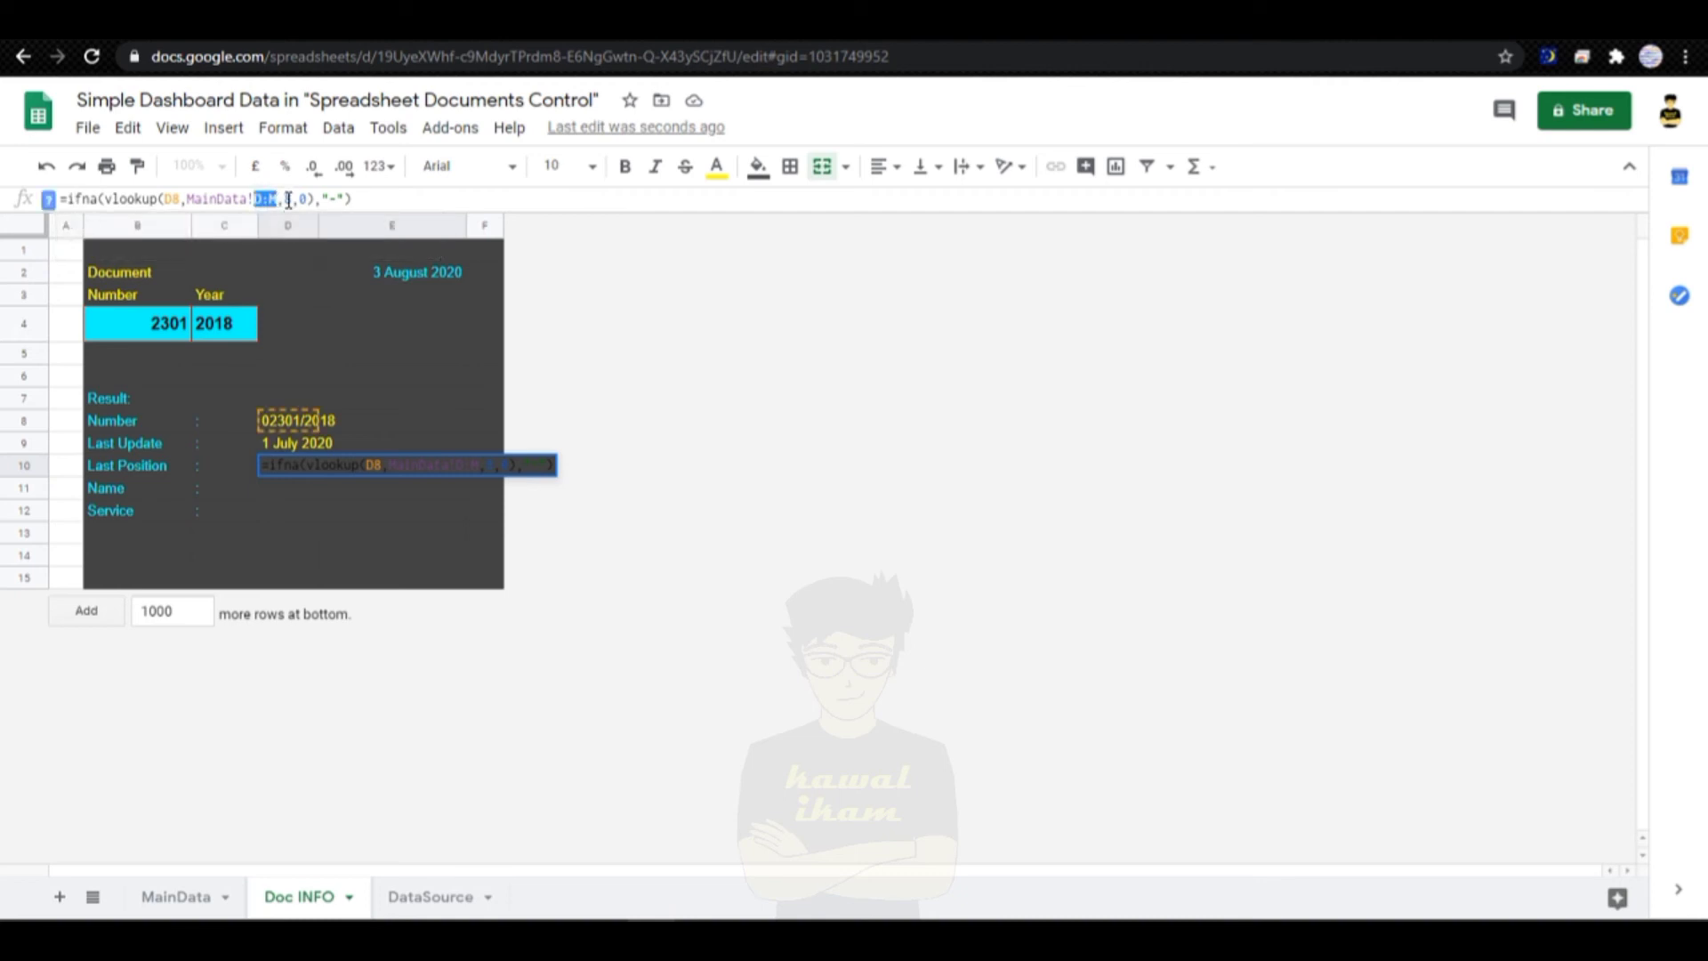
pyautogui.doubleClick(288, 198)
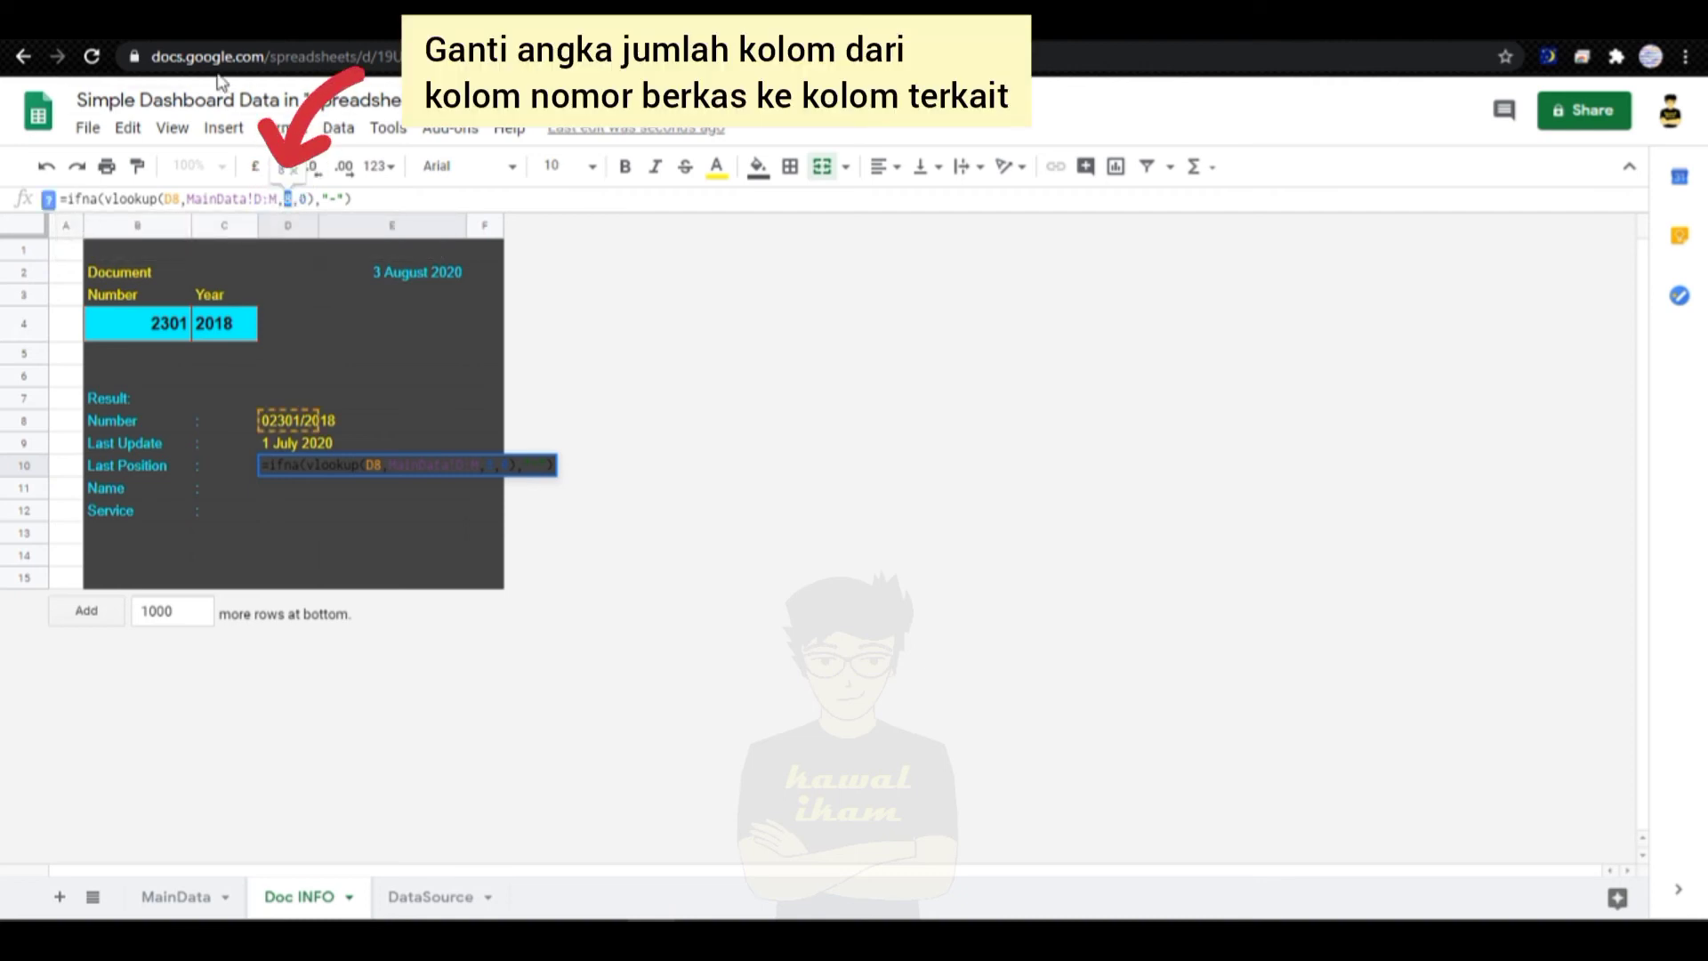
pyautogui.press('Return')
pyautogui.click(415, 464)
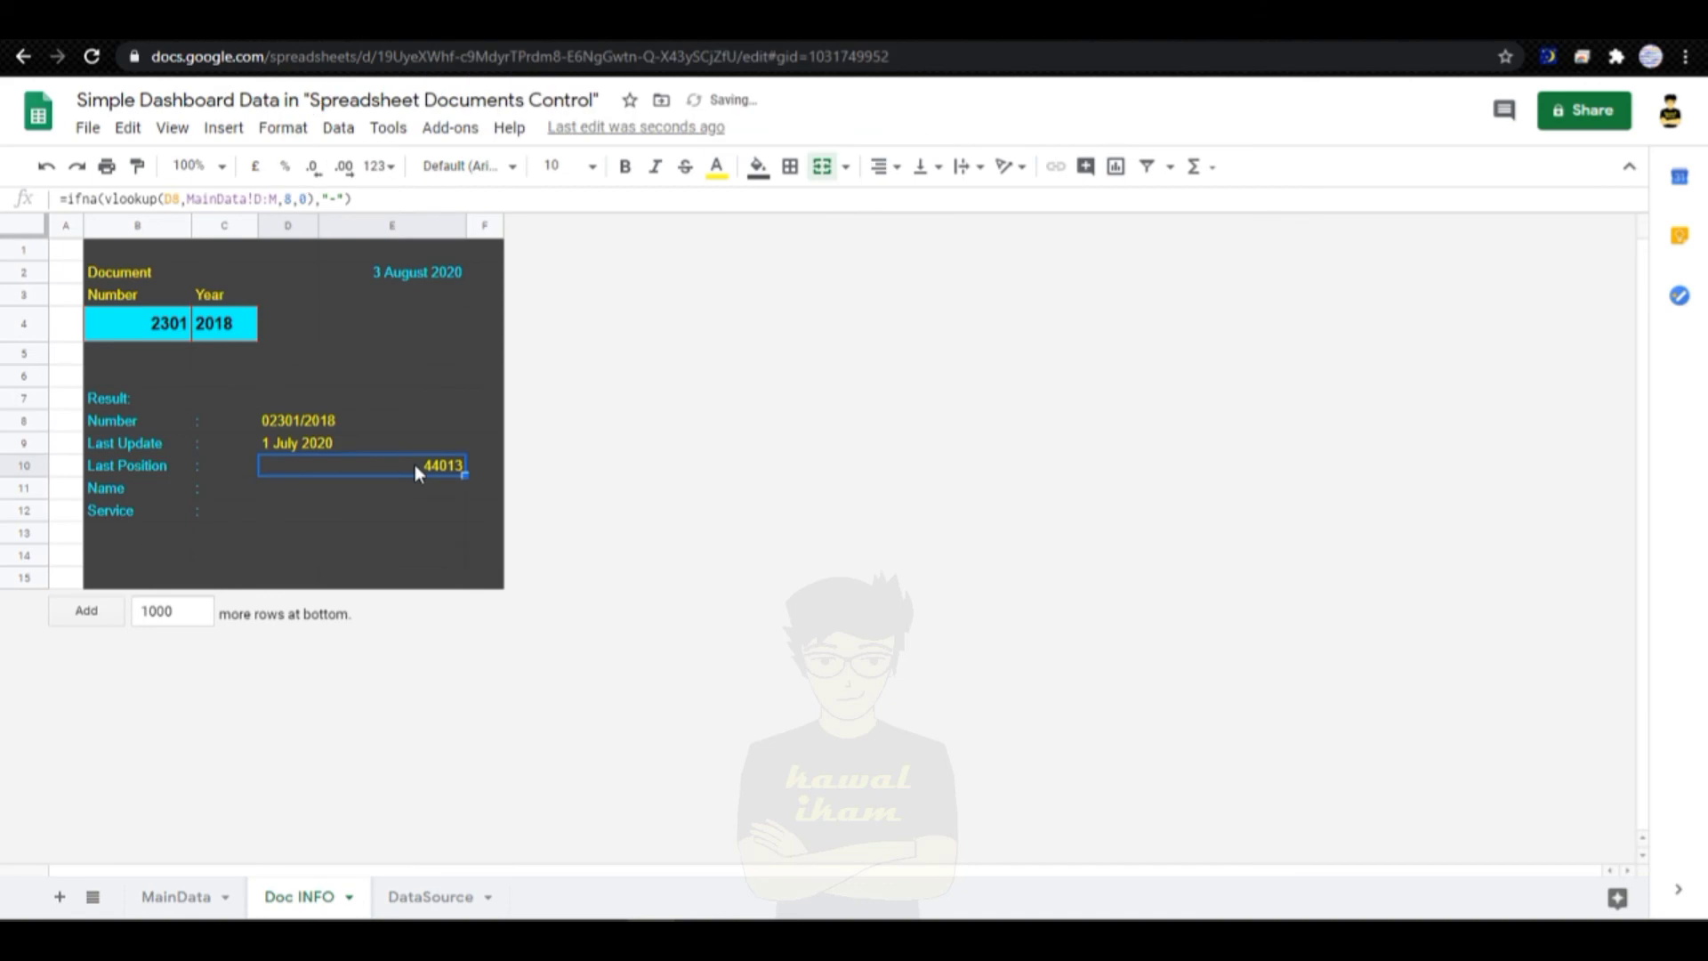
pyautogui.click(353, 447)
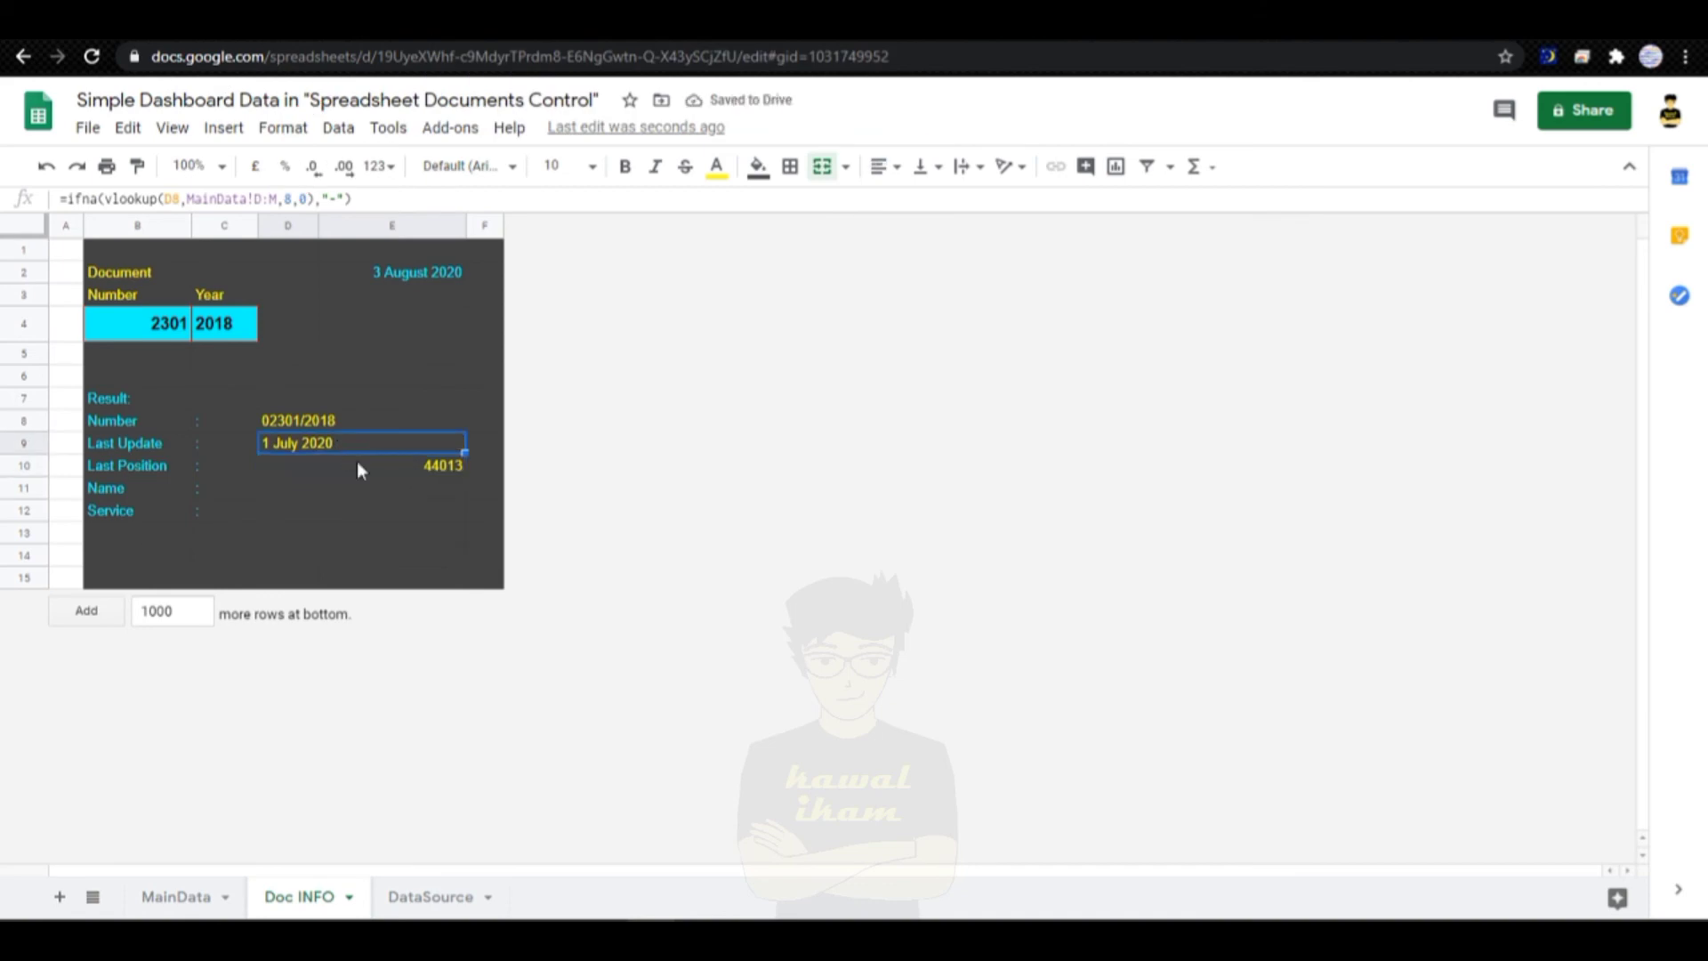
pyautogui.click(372, 462)
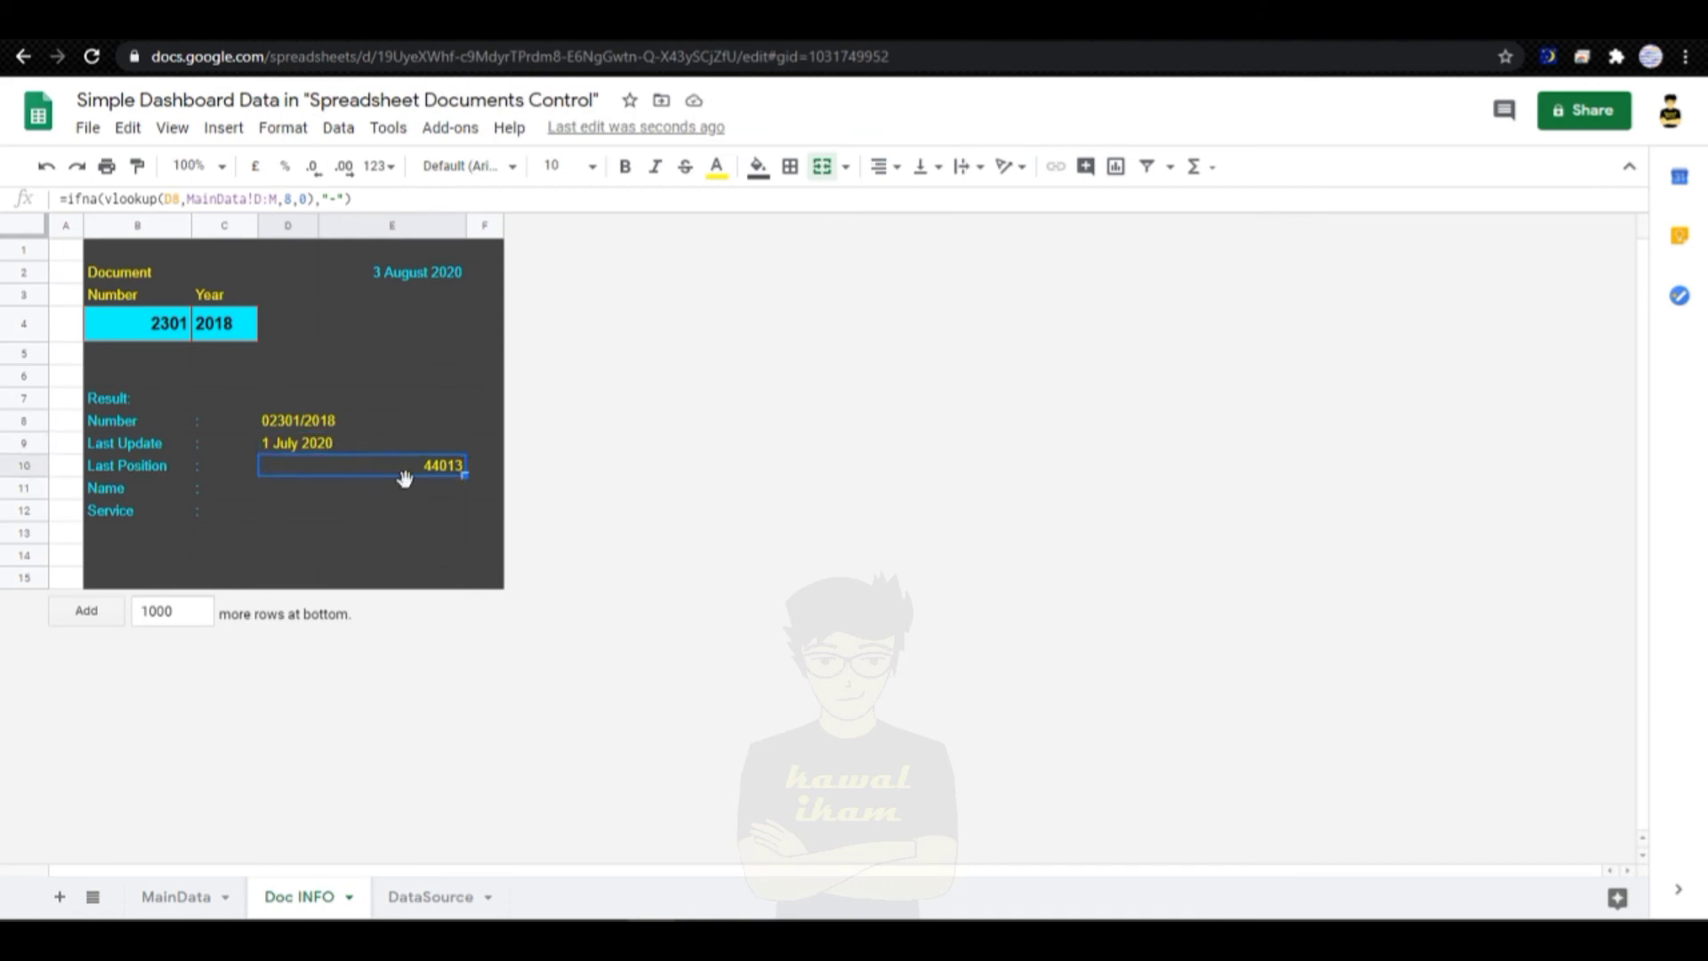
# Step: Count the MainData columns from Number/Year of Doc to Last Position and set the D10 lookup's column index to 9
pyautogui.click(176, 896)
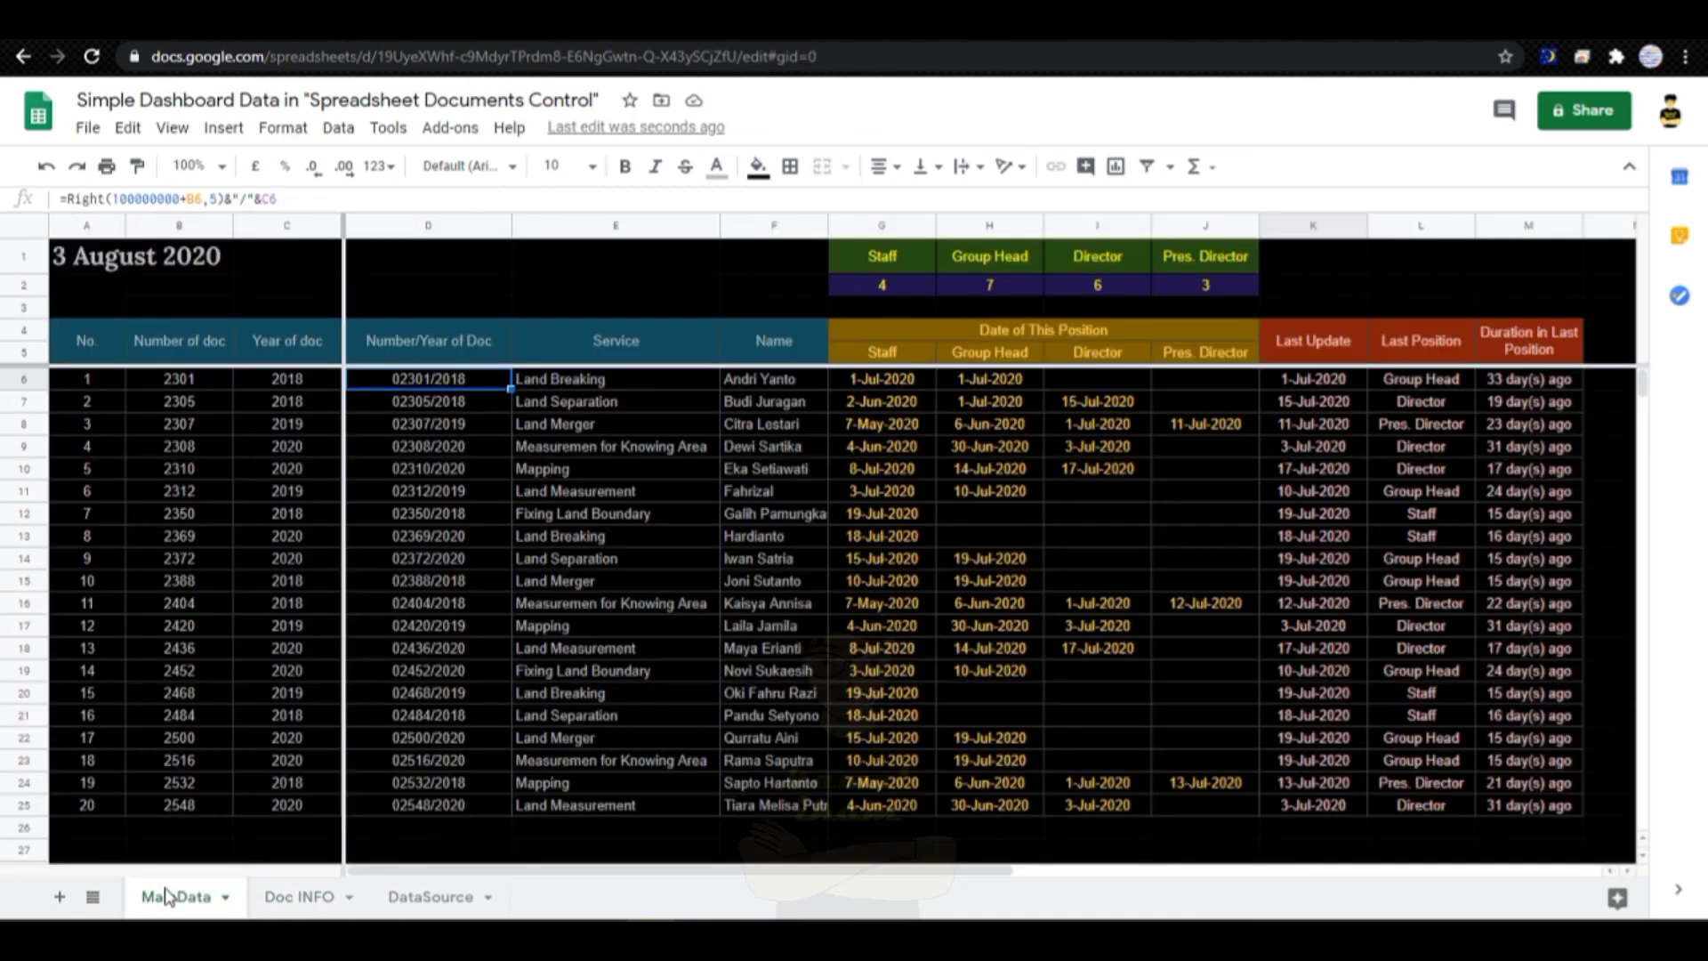
pyautogui.click(461, 378)
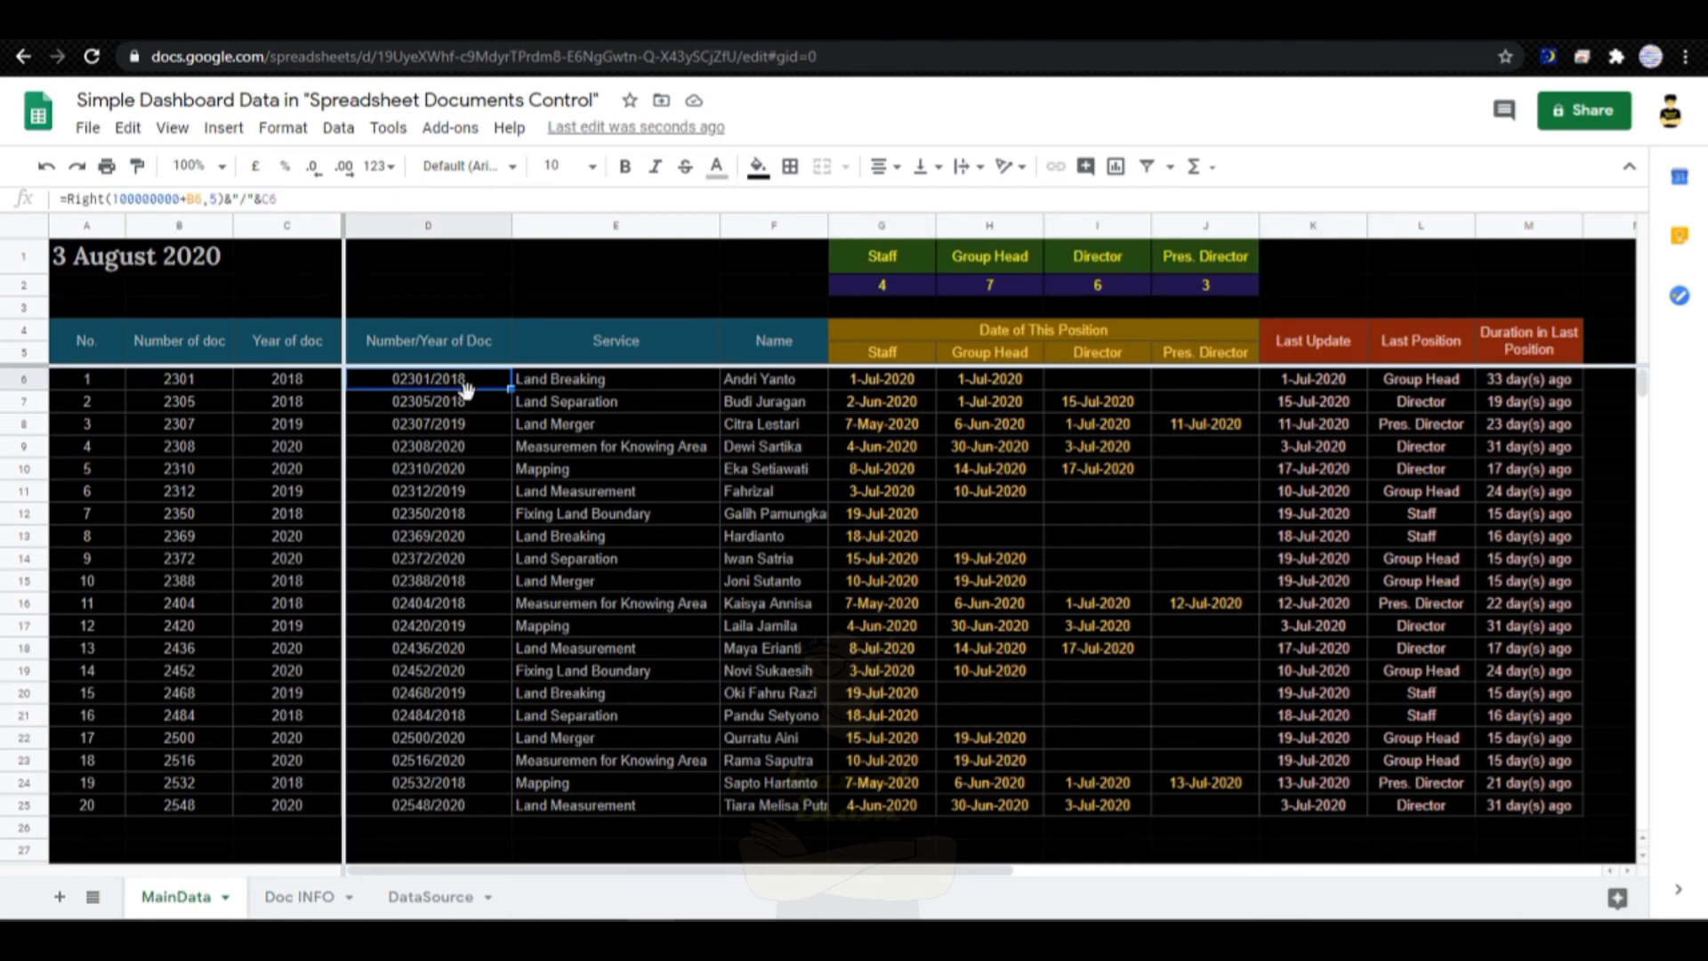
pyautogui.moveTo(477, 381); pyautogui.dragTo(1408, 381)
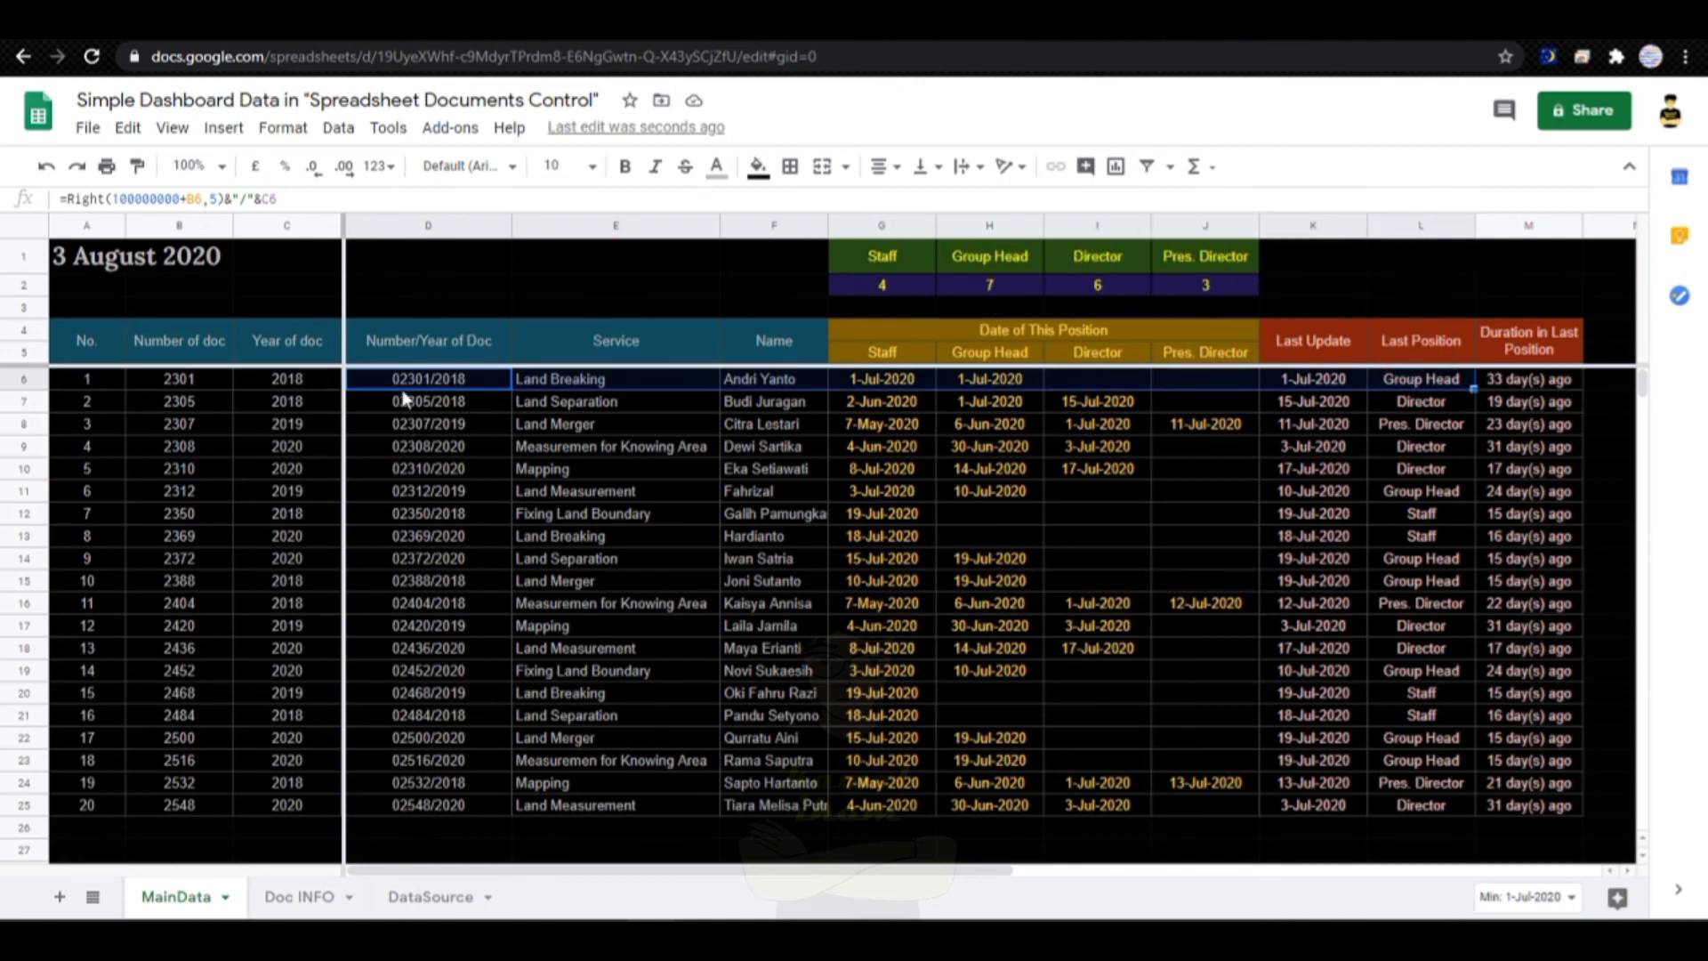
pyautogui.click(313, 897)
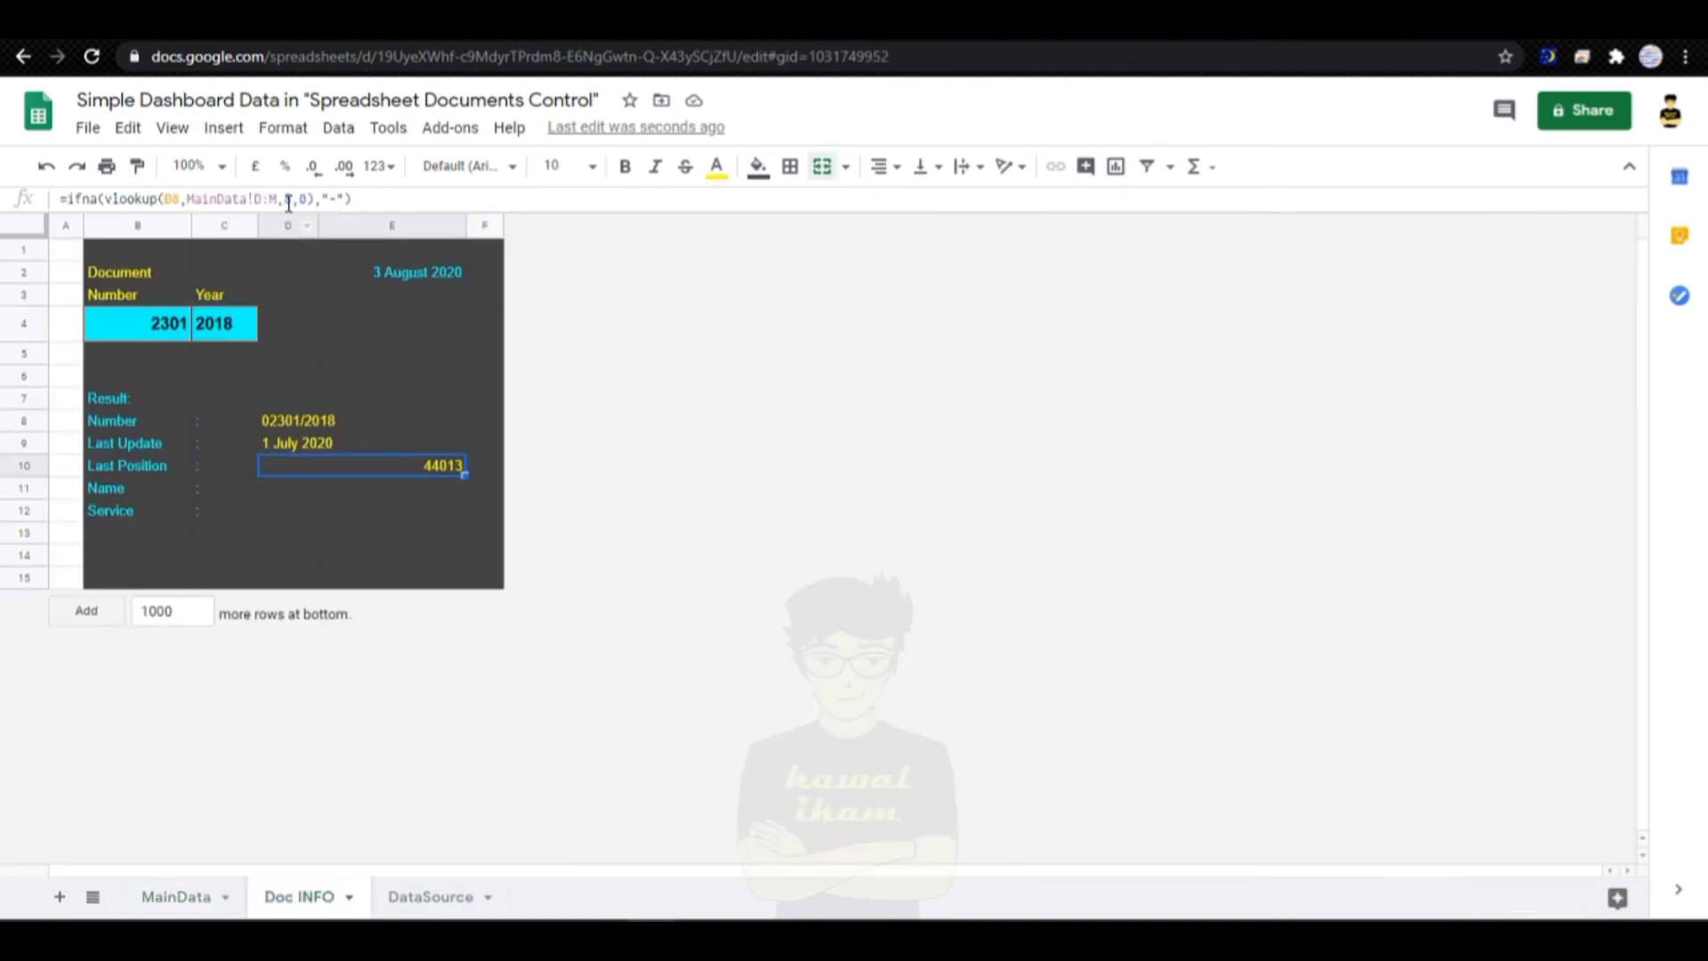
pyautogui.doubleClick(289, 200)
pyautogui.write('8')
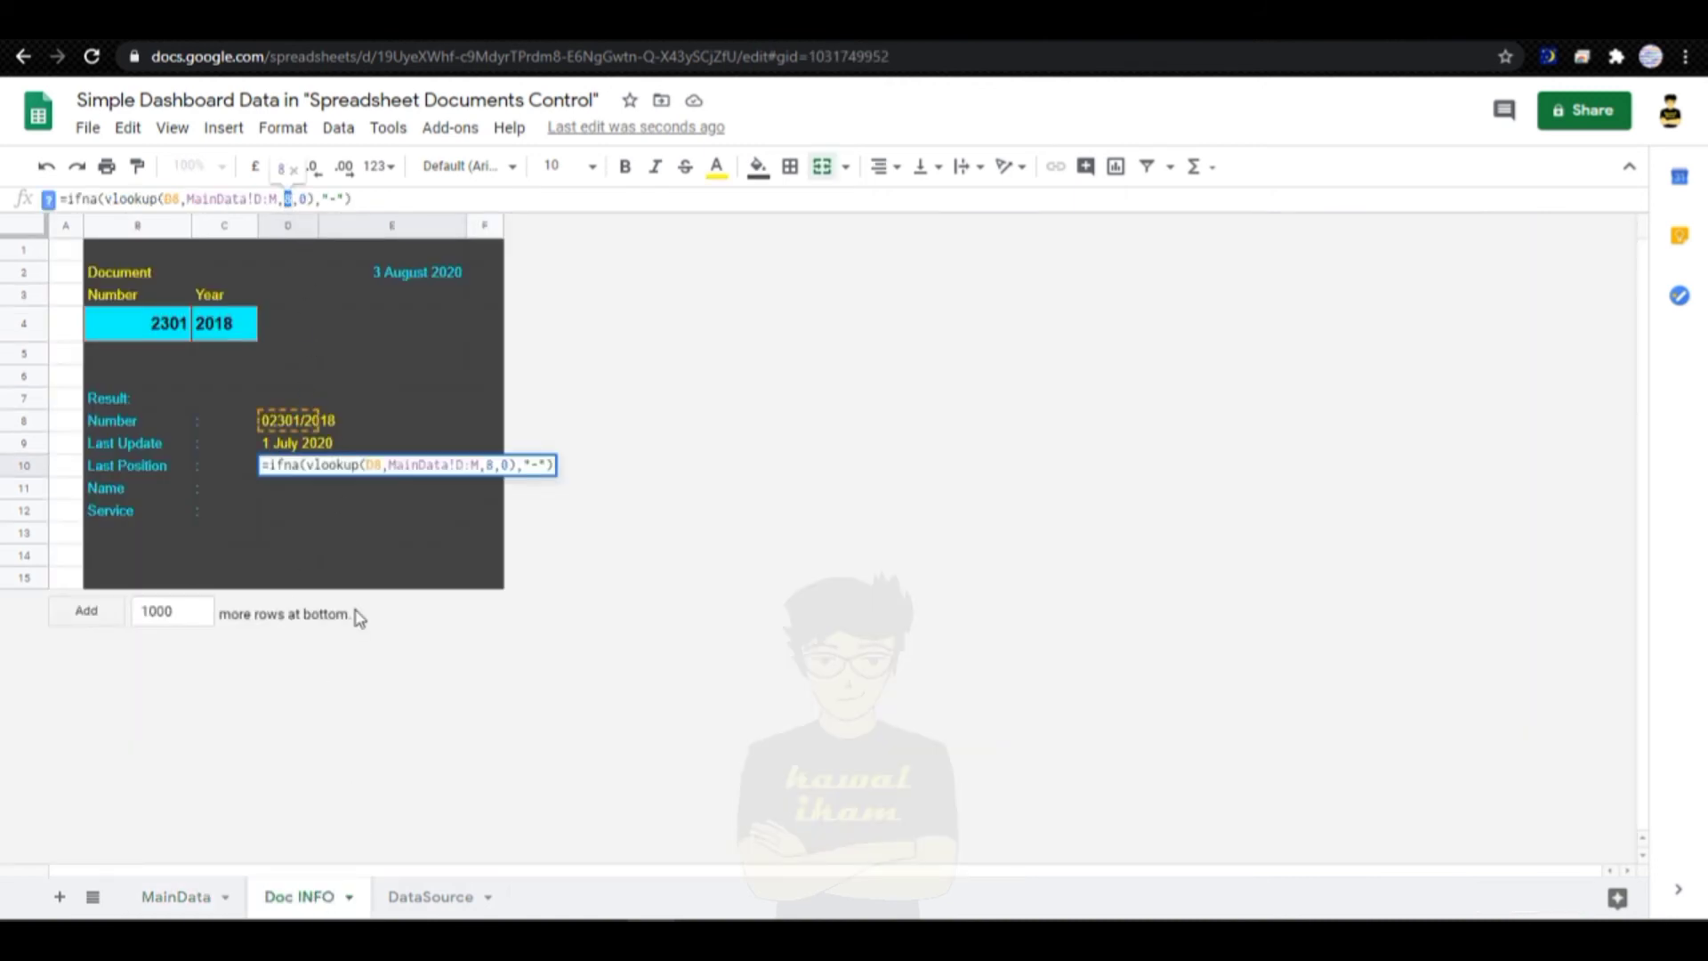
pyautogui.write('9')
pyautogui.press('Return')
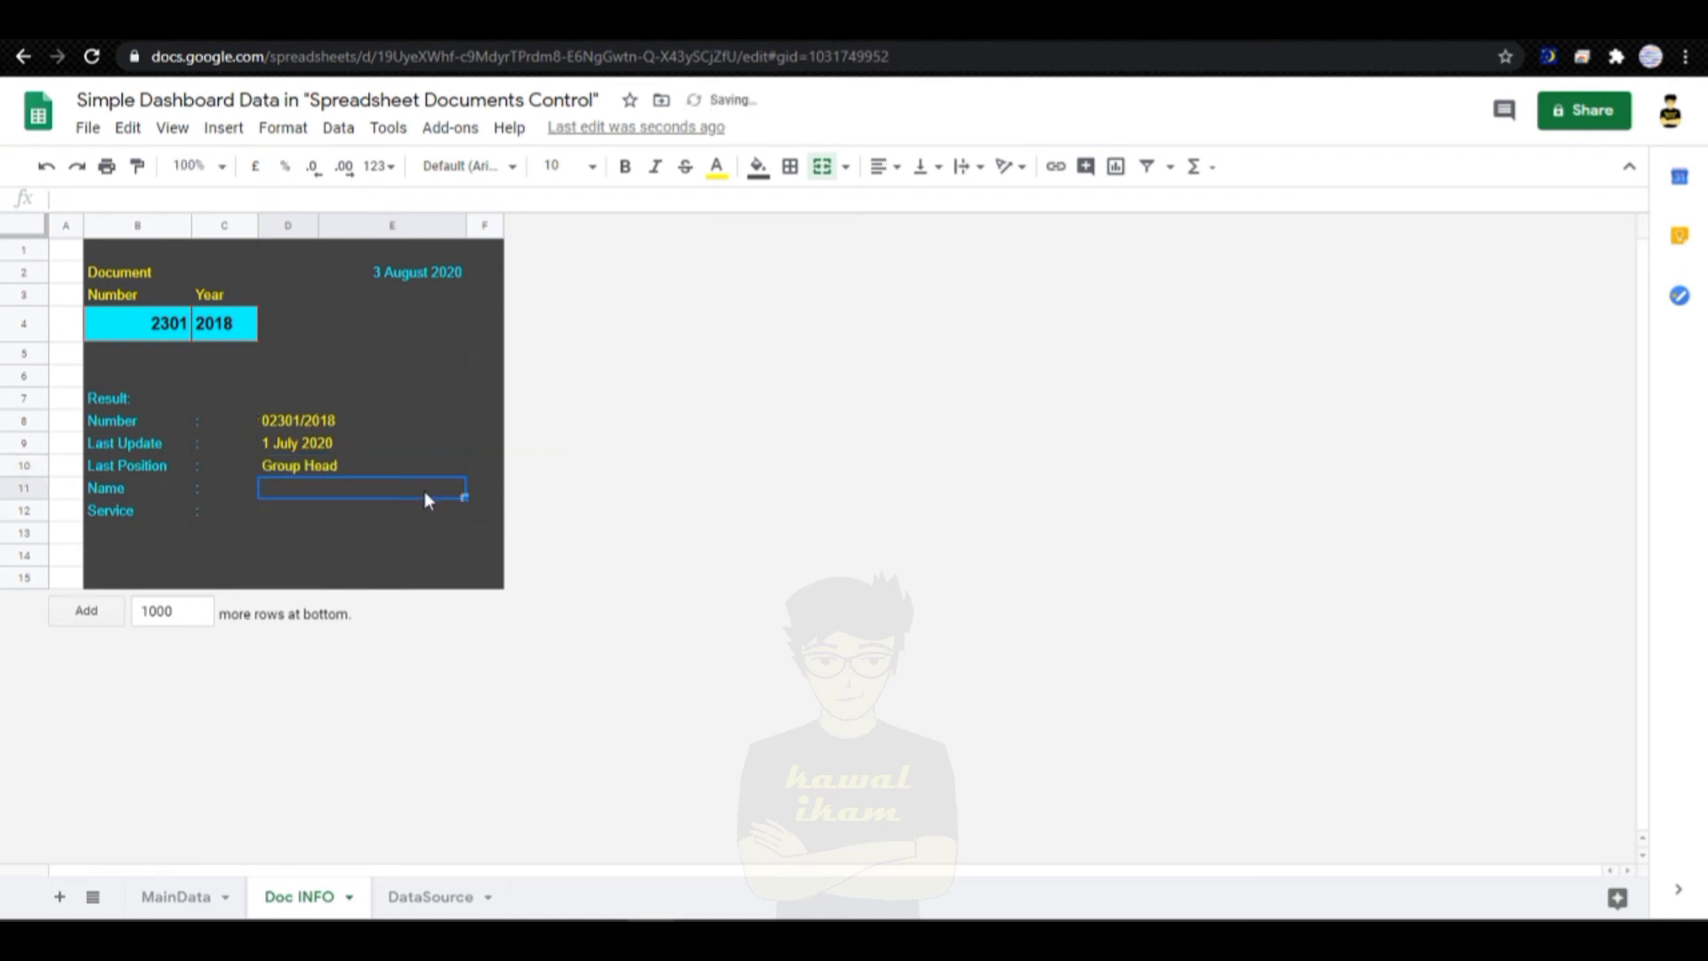
# Step: Copy the full D10 formula text into D11 for Name, keeping =ifna(vlookup(D8,MainData!D:M,9,0),"-")
pyautogui.click(337, 468)
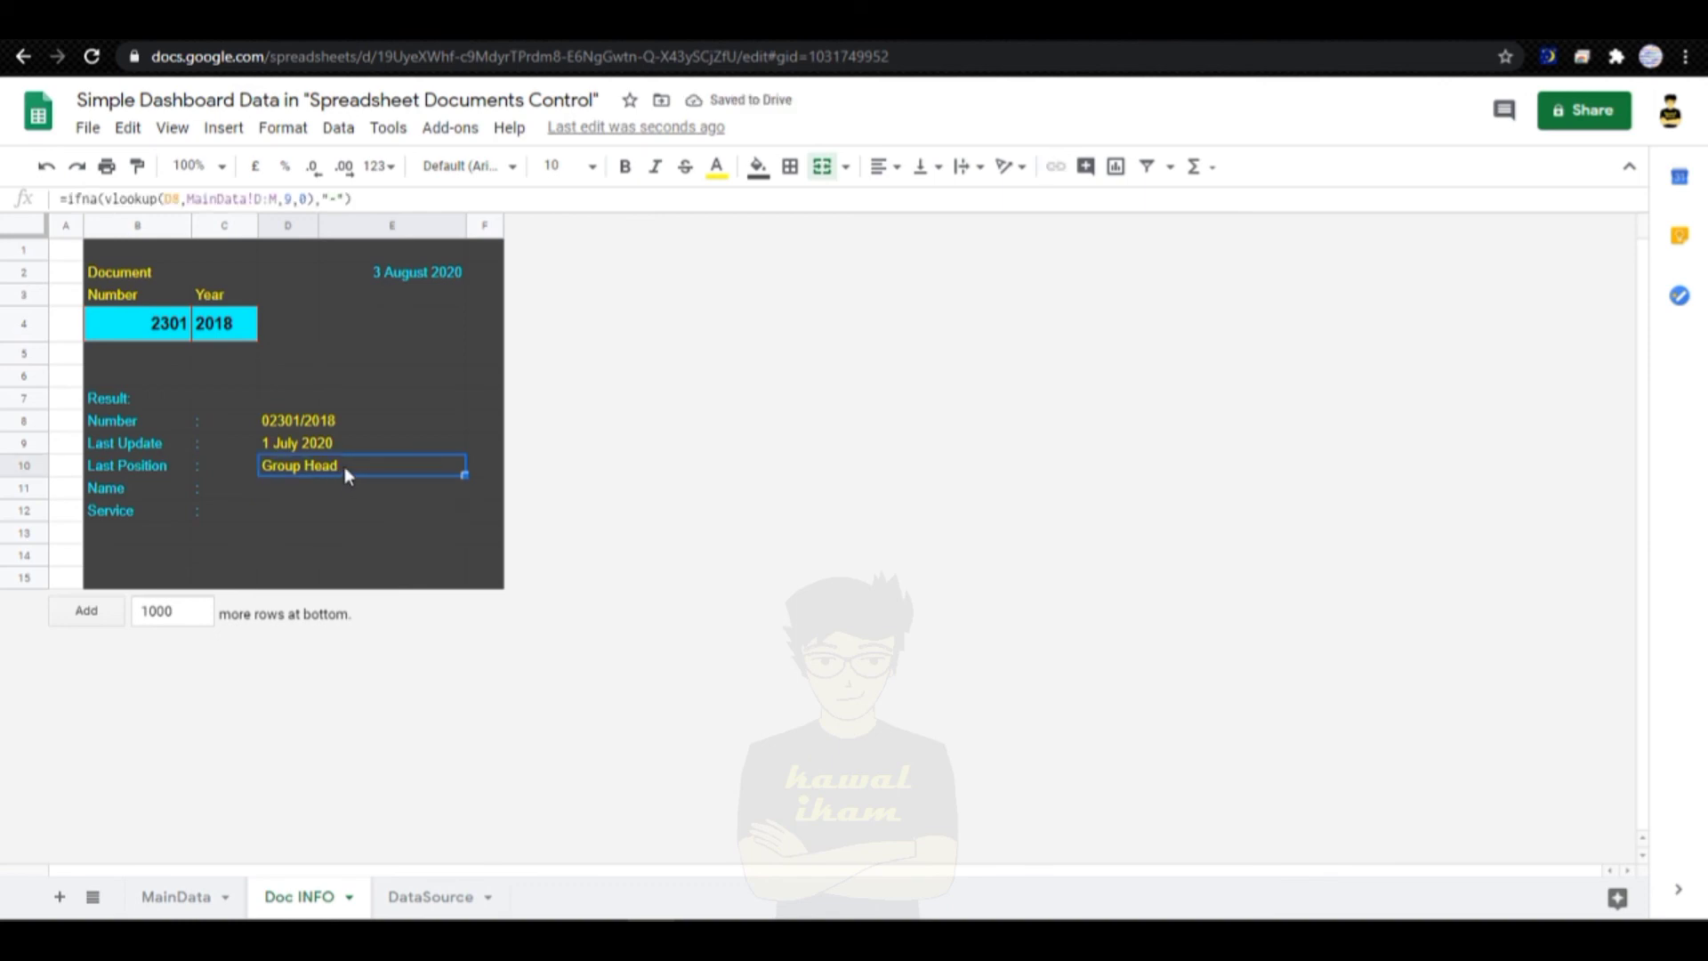
pyautogui.press('Return')
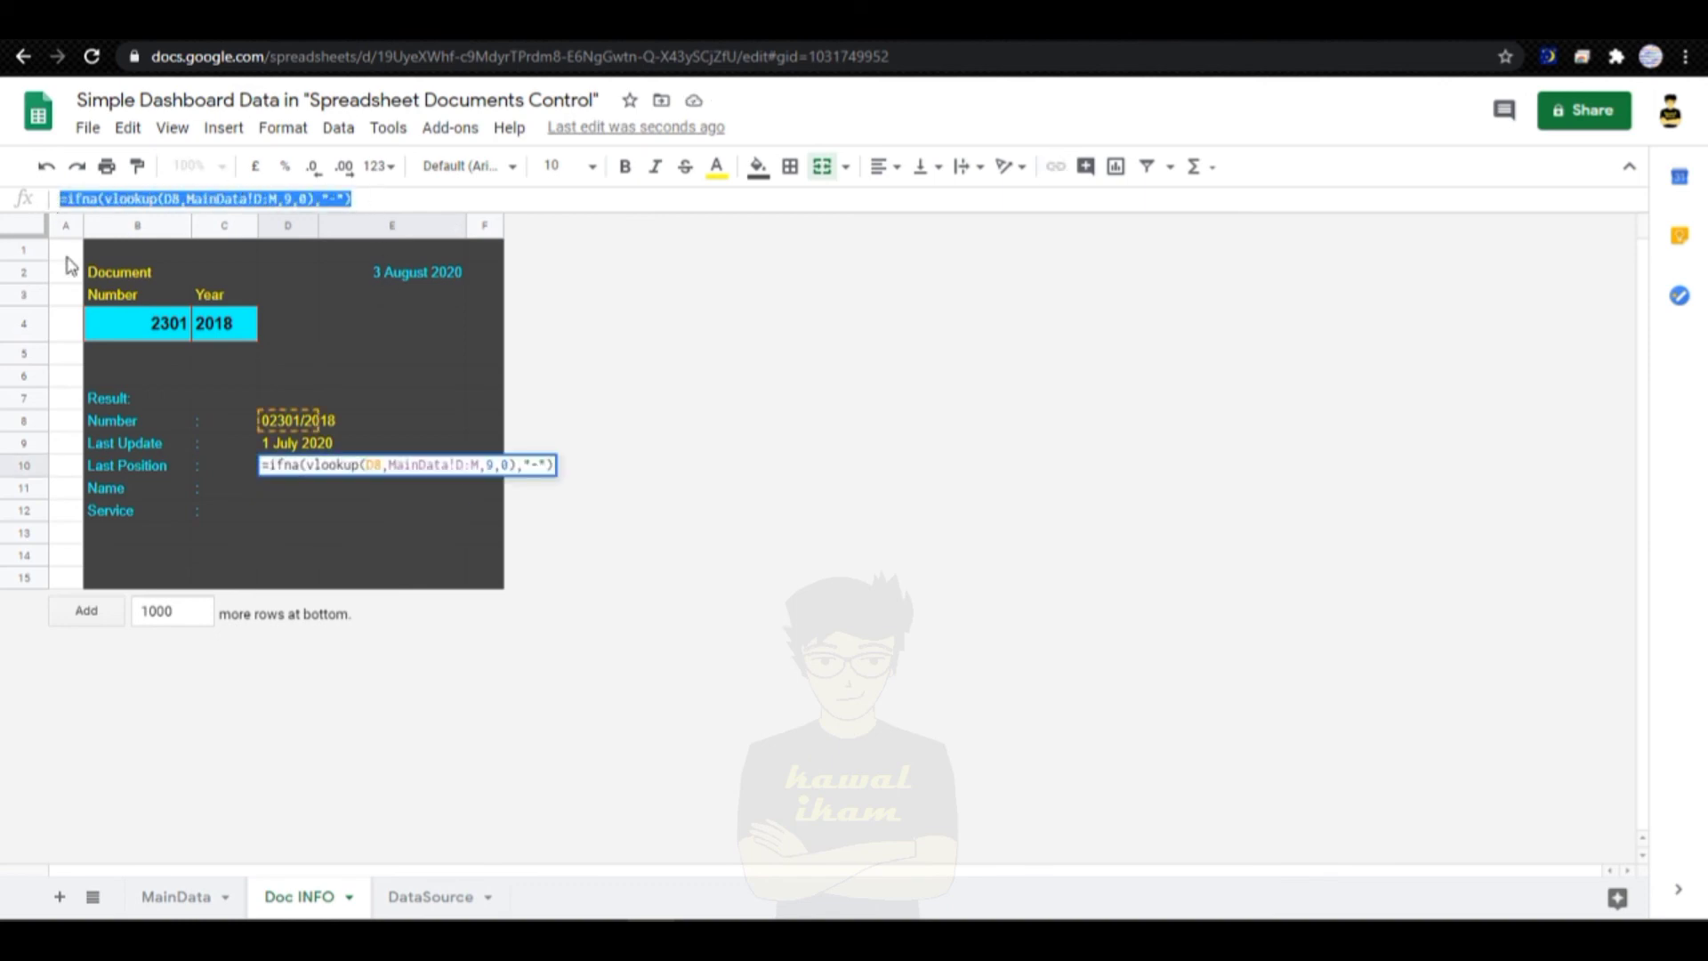
pyautogui.click(286, 486)
pyautogui.click(218, 198)
pyautogui.hotkey('ctrl', 'v')
pyautogui.doubleClick(287, 199)
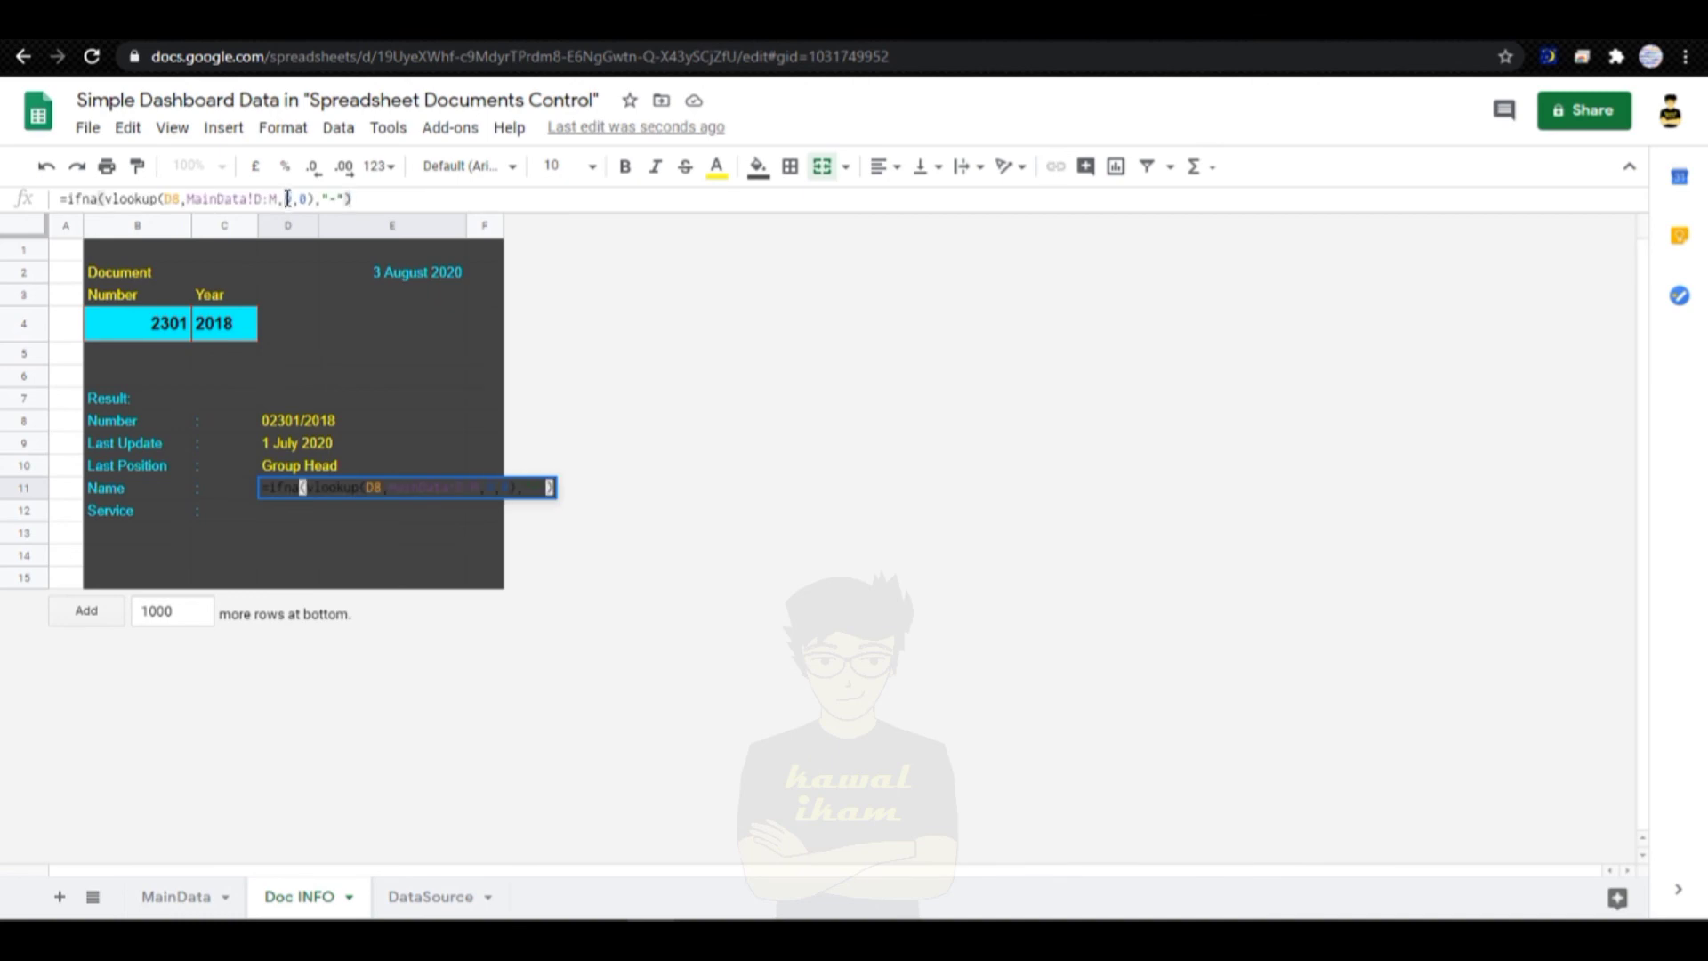
pyautogui.press('Return')
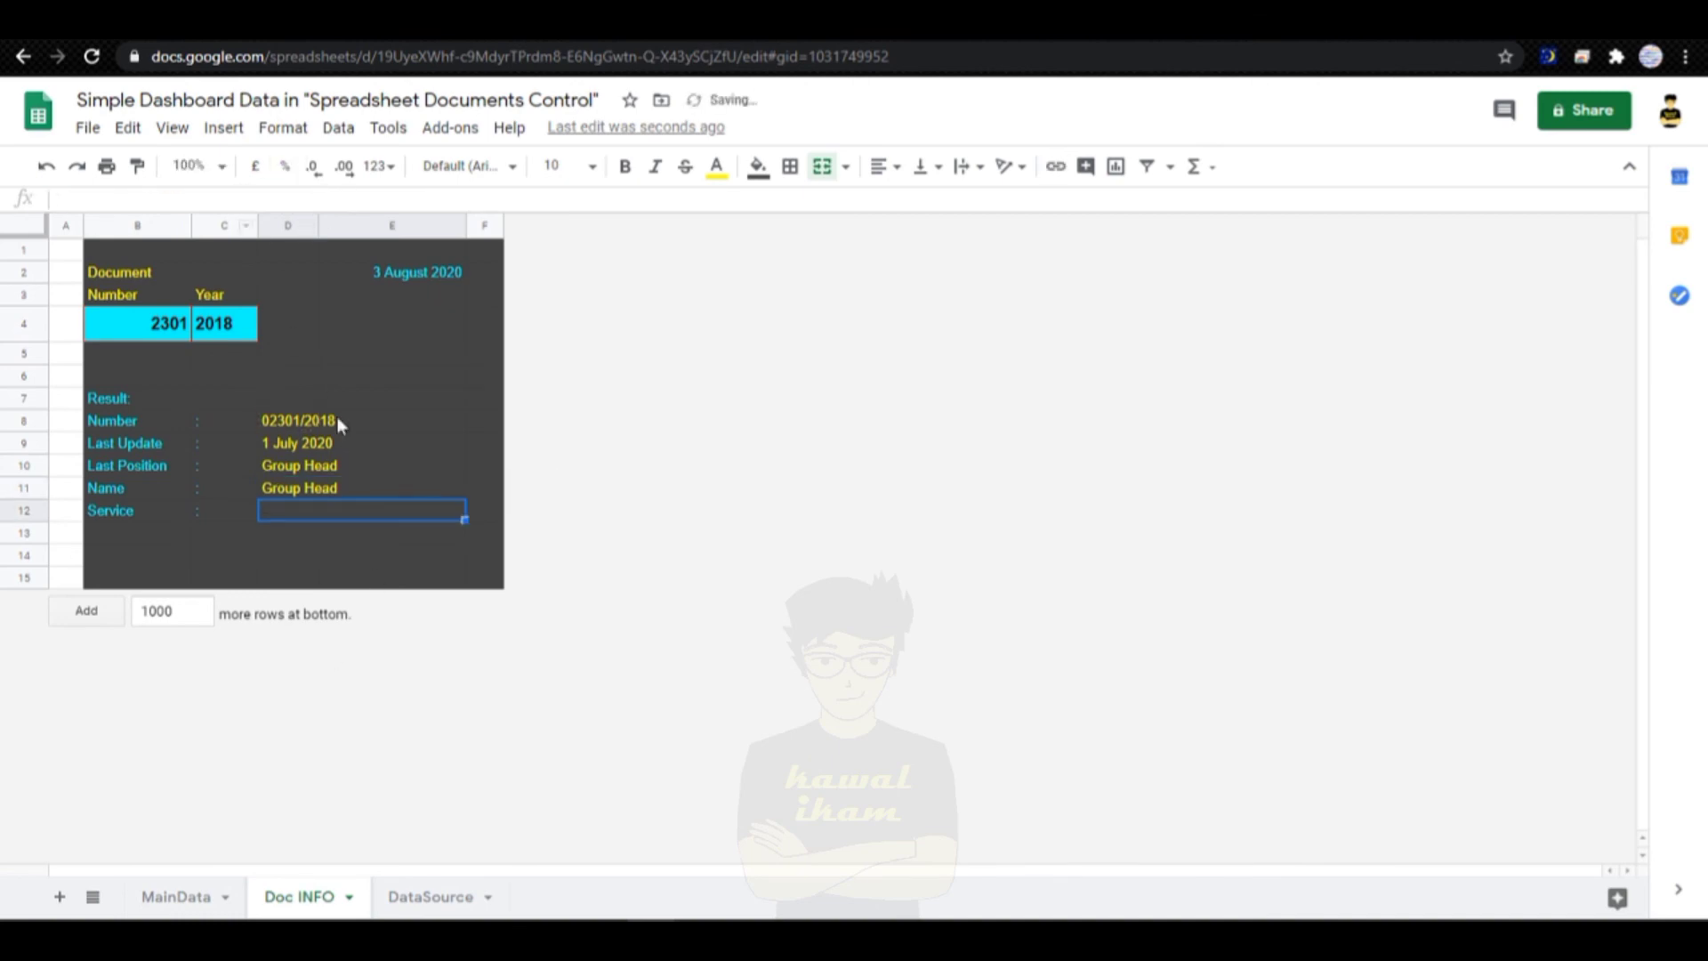
# Step: Check the position of the Name column in MainData and set the D11 lookup's column index to 3
pyautogui.press('Up')
pyautogui.click(176, 896)
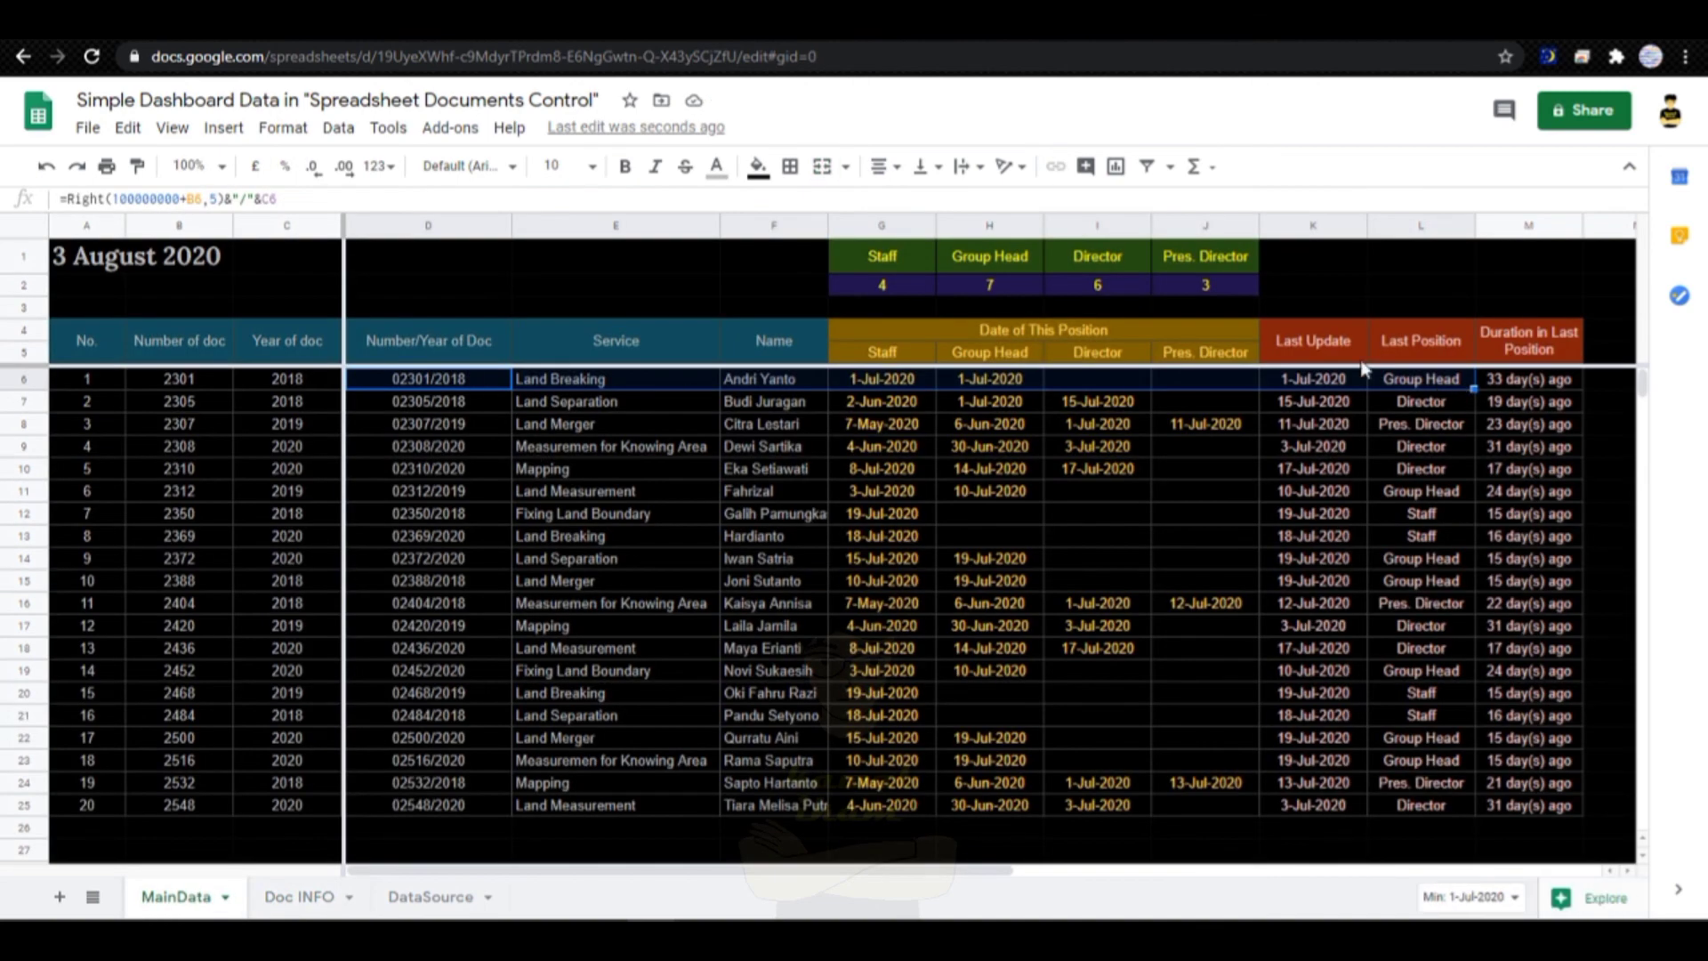
pyautogui.click(299, 896)
pyautogui.click(176, 896)
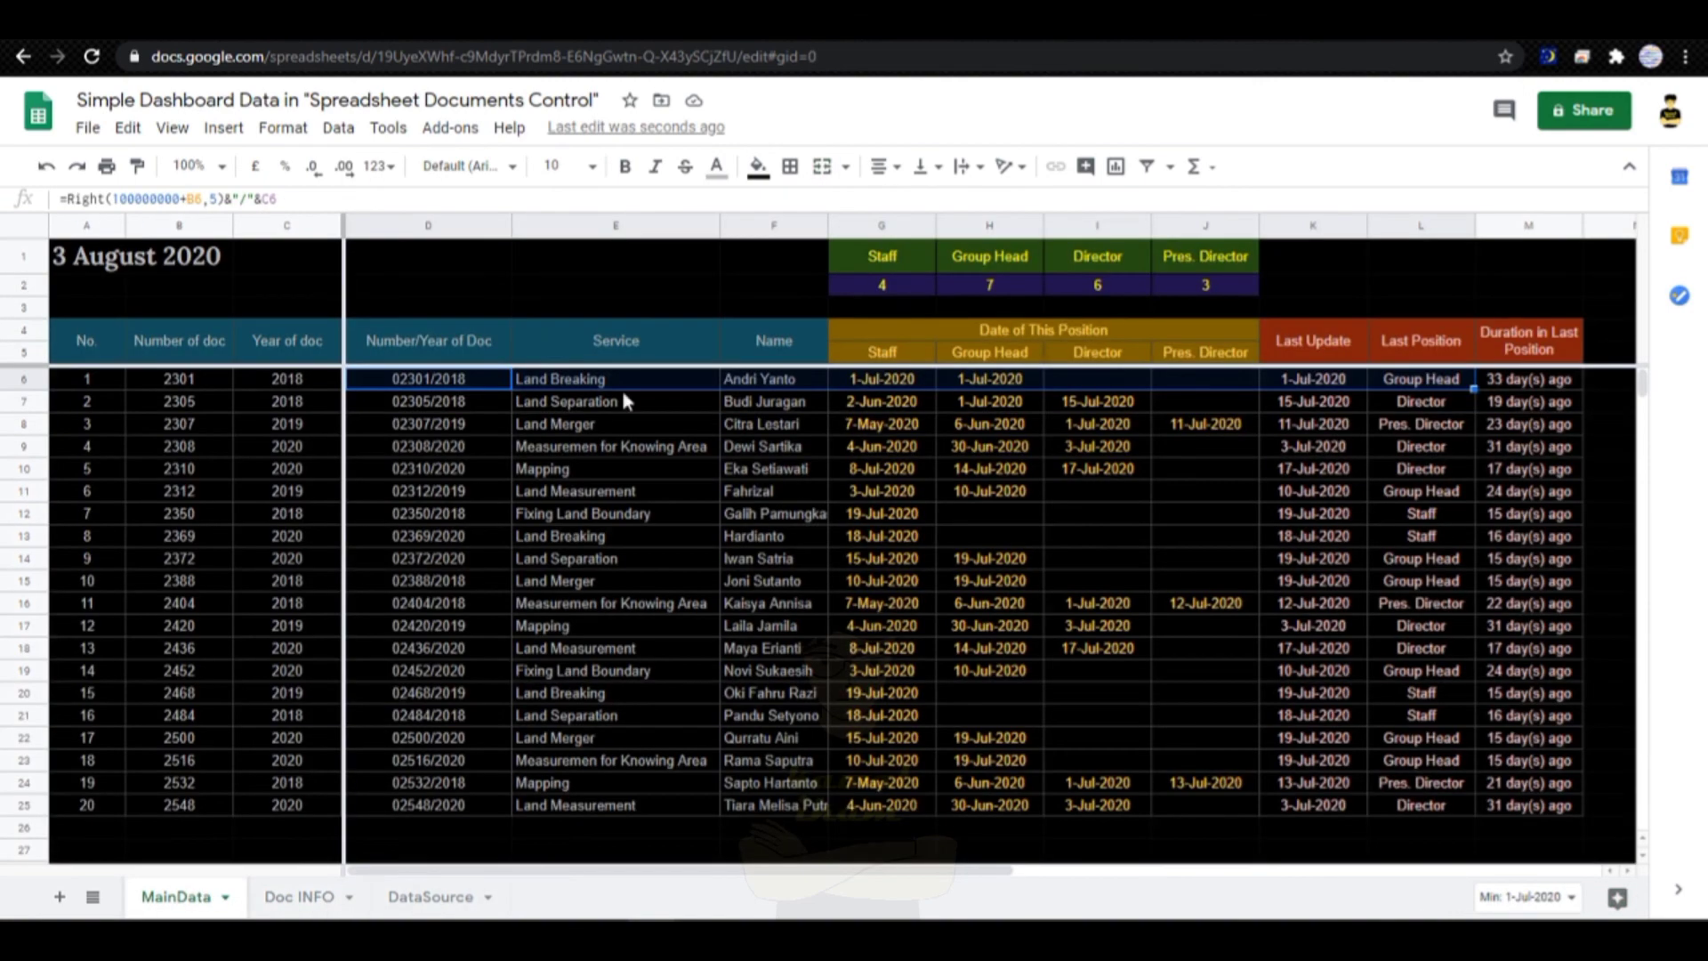
pyautogui.moveTo(428, 378); pyautogui.dragTo(592, 390)
pyautogui.click(299, 896)
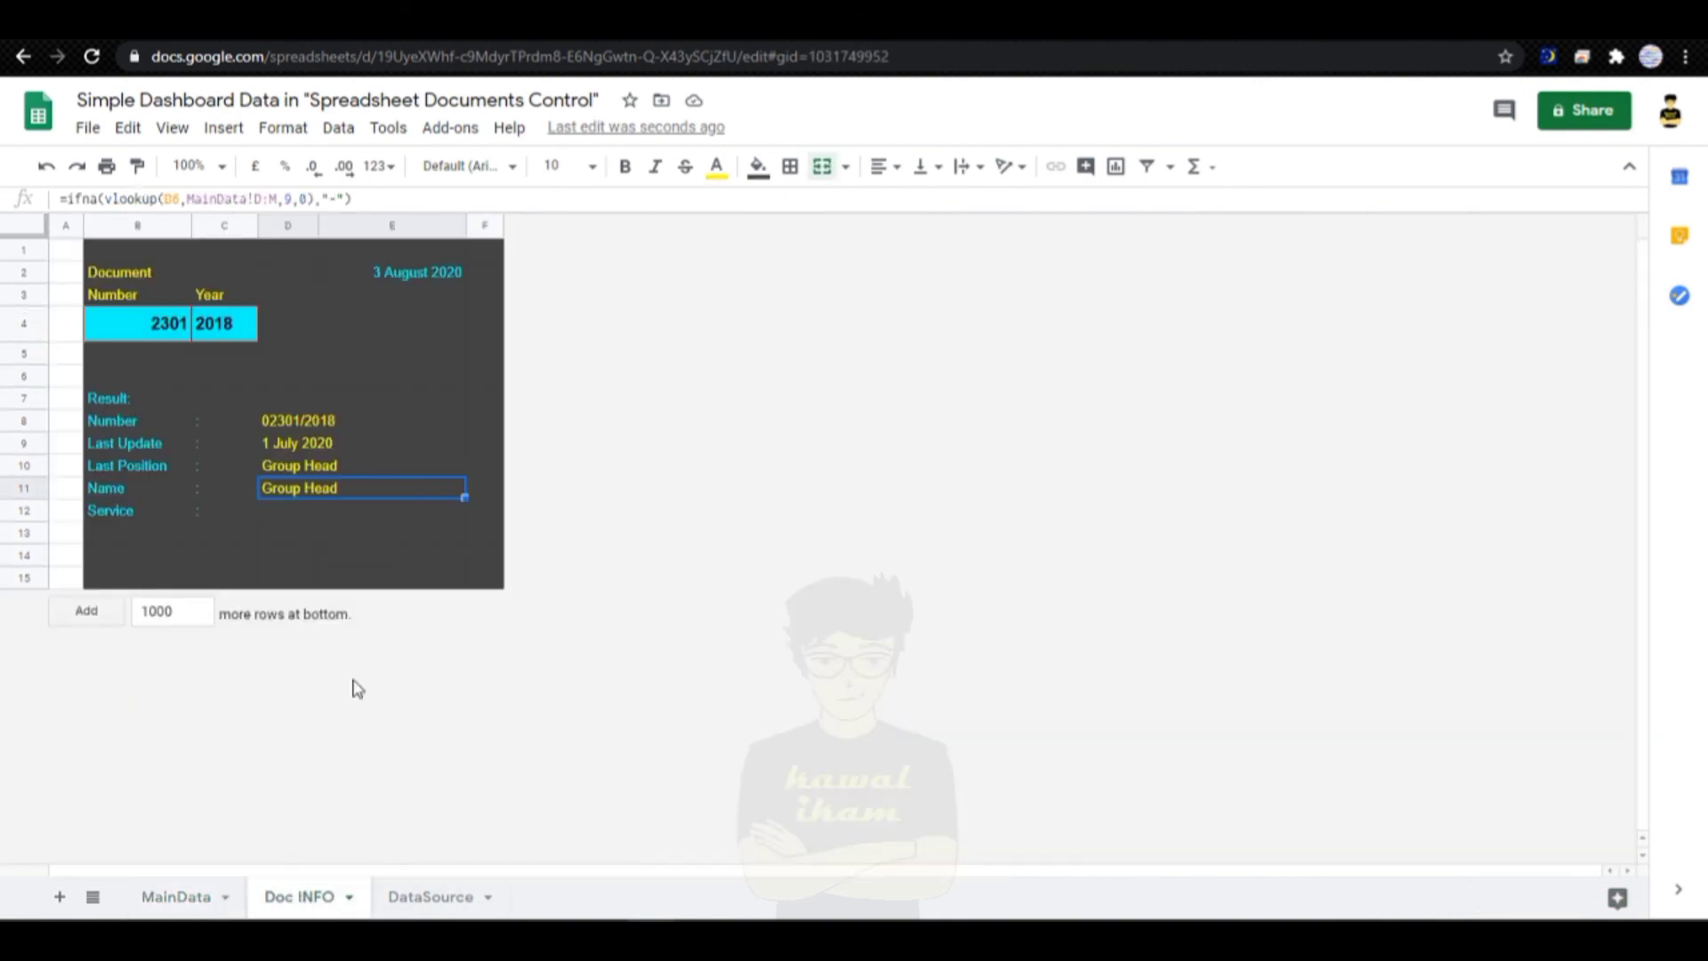
pyautogui.click(289, 198)
pyautogui.write('3')
pyautogui.press('Return')
# Step: Copy the full D11 formula text into D12 for Service, keeping =ifna(vlookup(D8,MainData!D:M,3,0),"-")
pyautogui.click(316, 491)
pyautogui.moveTo(355, 198); pyautogui.dragTo(14, 194)
pyautogui.hotkey('ctrl', 'c')
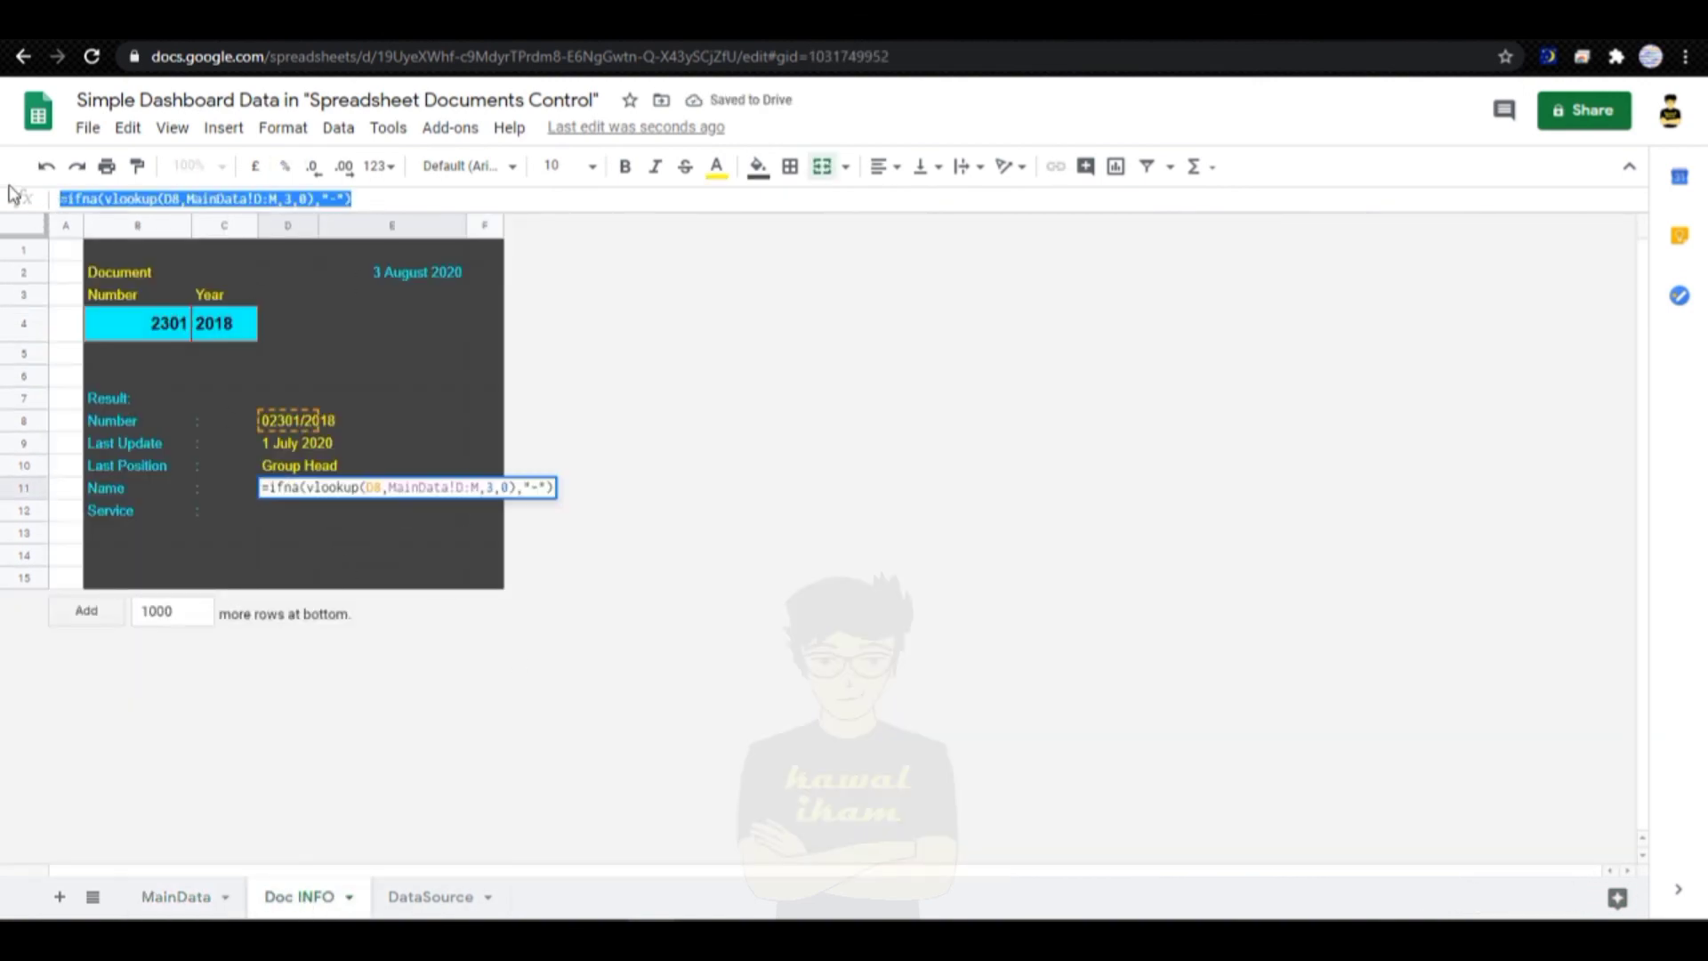
pyautogui.press('Escape')
pyautogui.click(299, 512)
pyautogui.click(244, 199)
pyautogui.hotkey('ctrl', 'v')
pyautogui.press('Return')
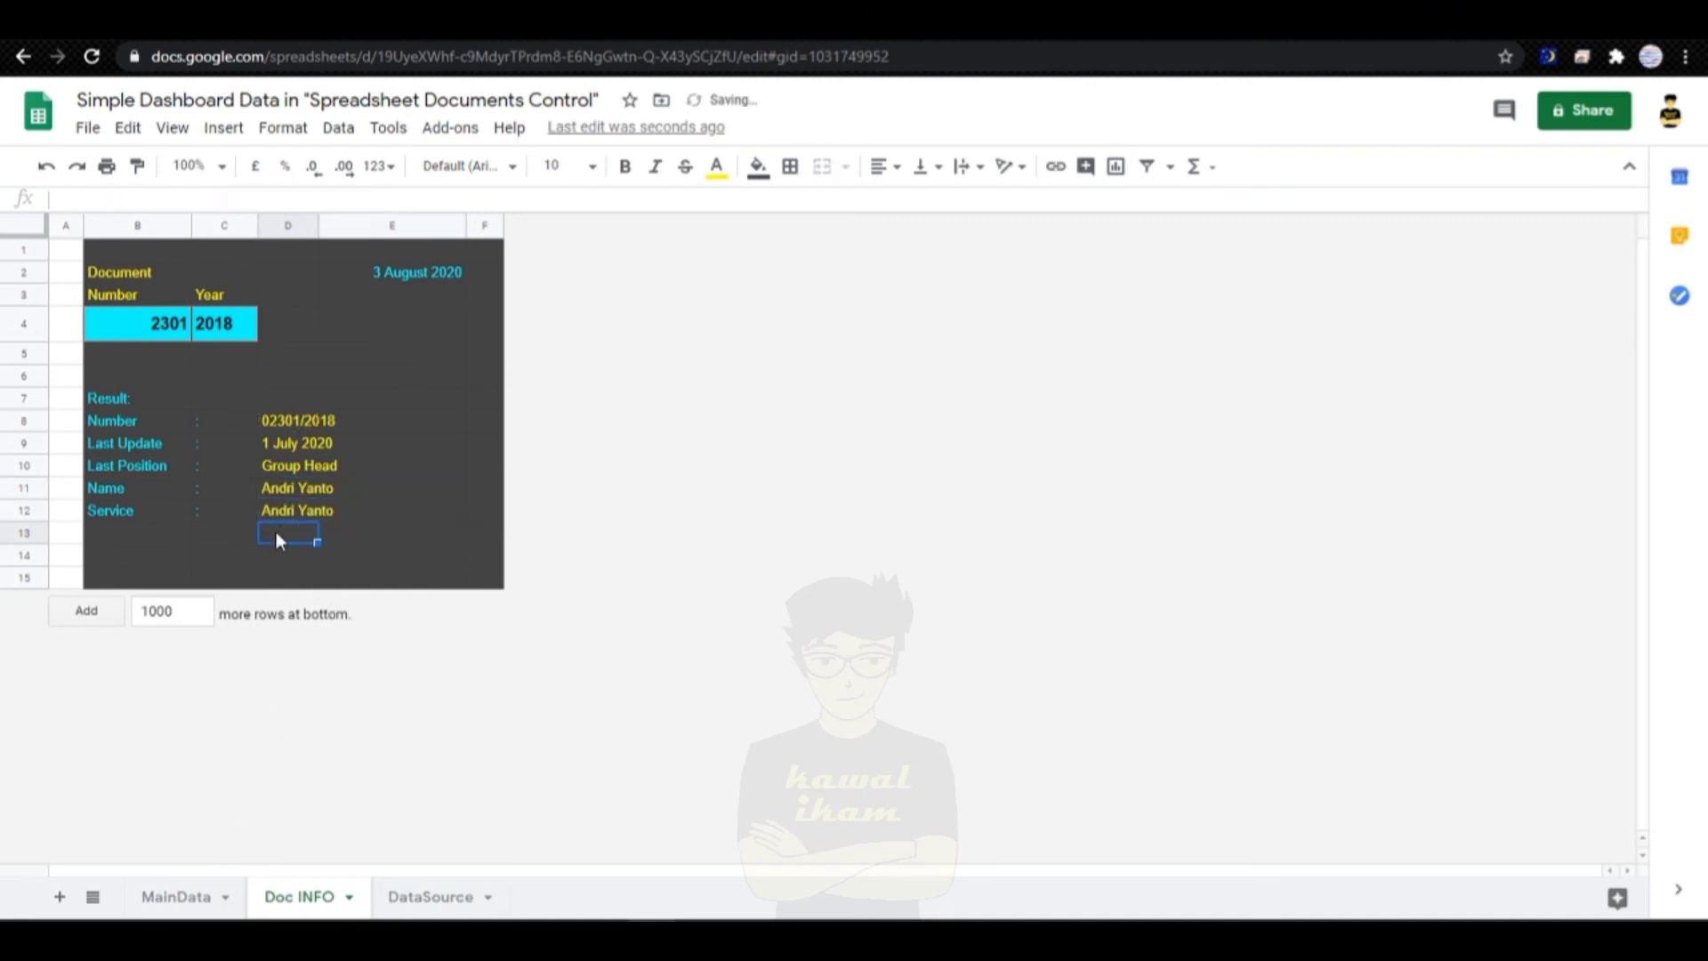
# Step: Check the position of the Service column in MainData and change the D12 lookup's column index to match it
pyautogui.click(283, 512)
pyautogui.click(176, 896)
pyautogui.click(557, 378)
pyautogui.click(299, 896)
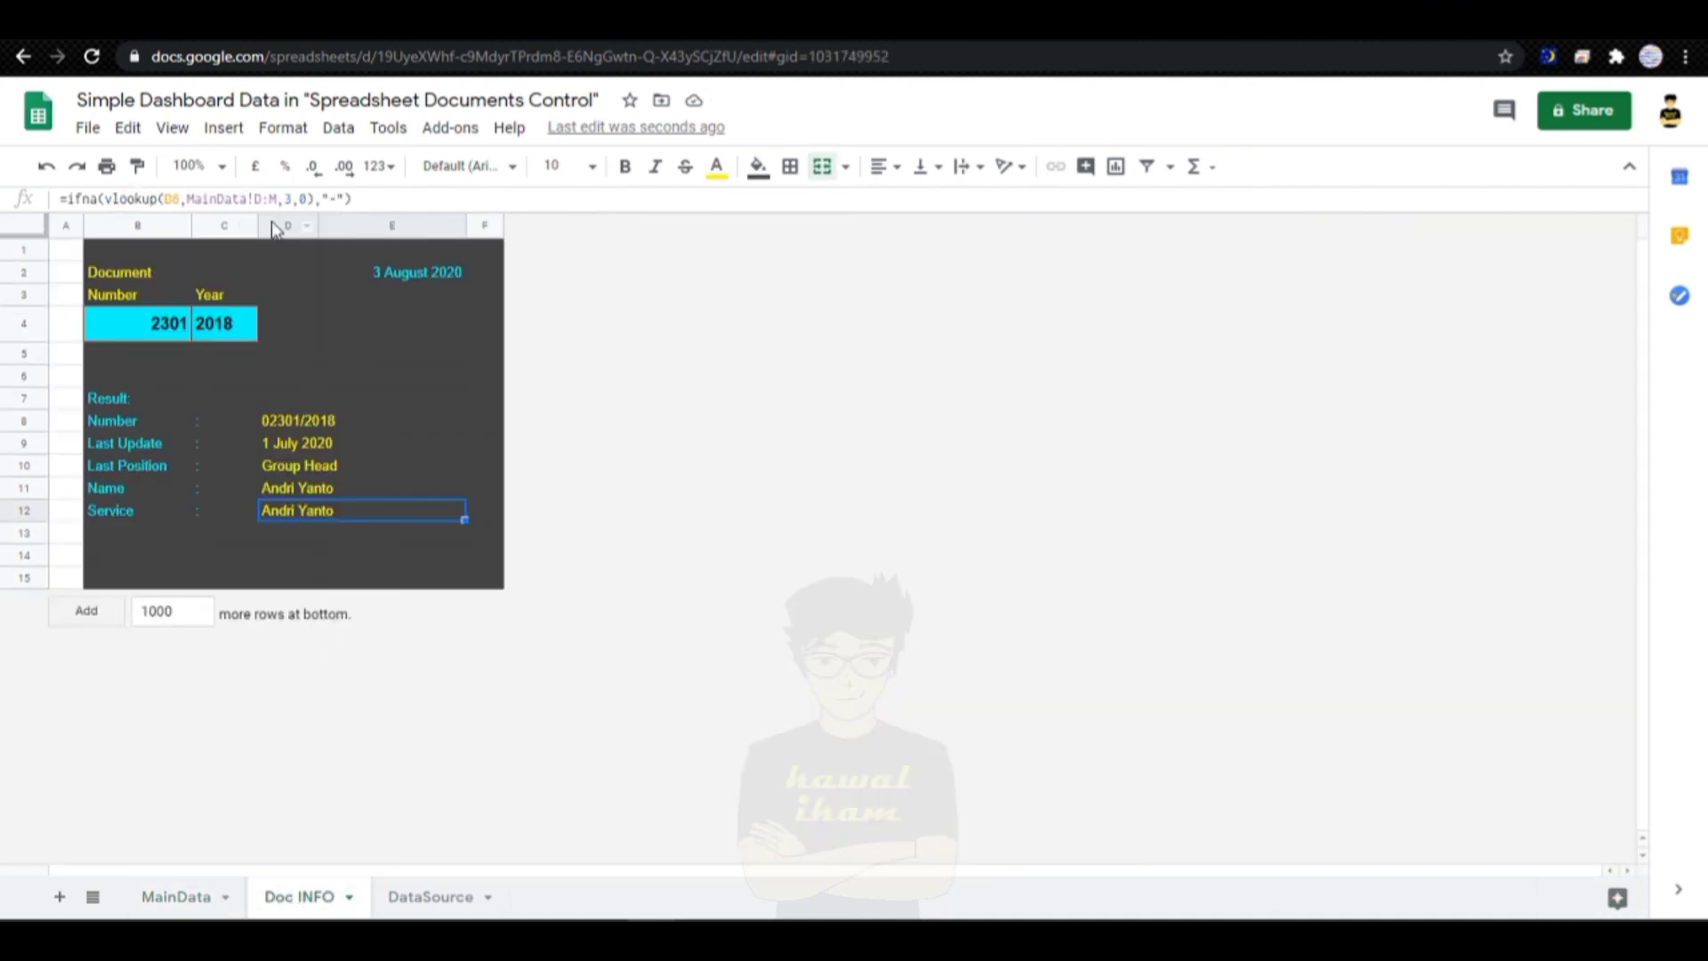
pyautogui.click(287, 197)
pyautogui.press('Return')
# Step: Test the dashboard by entering document number 2301 and then 2305 in B4, and review the result rows D8 to D12
pyautogui.click(155, 320)
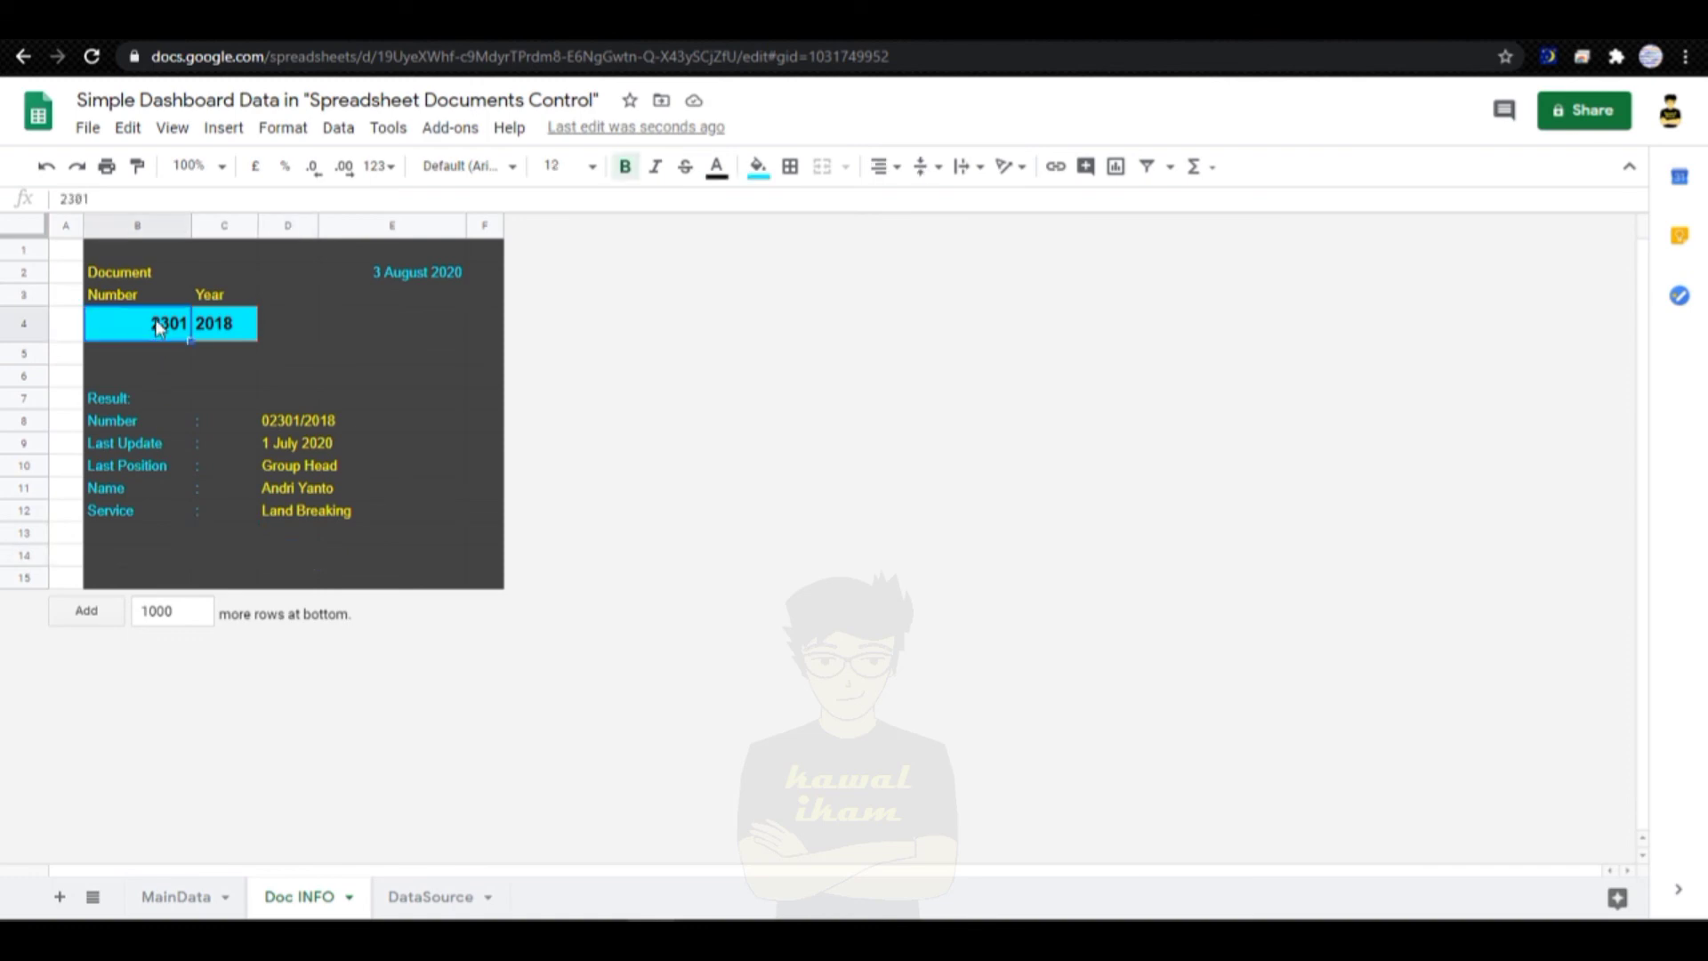
pyautogui.write('2301')
pyautogui.press('Return')
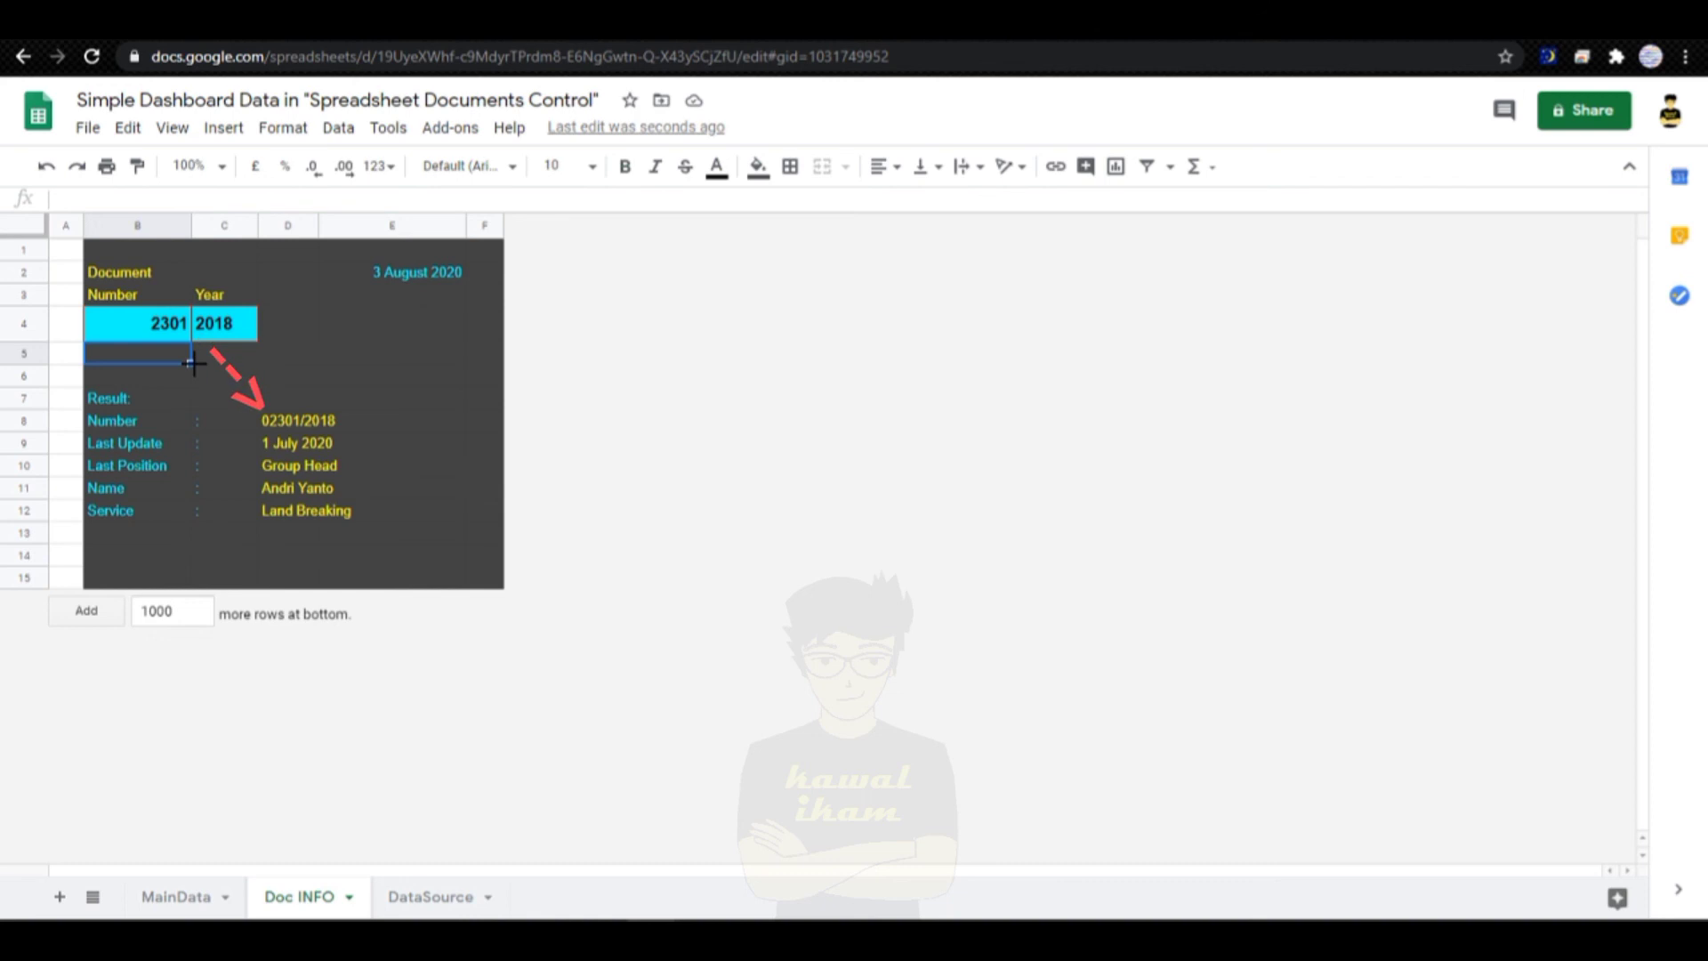
pyautogui.press('Up')
pyautogui.write('230')
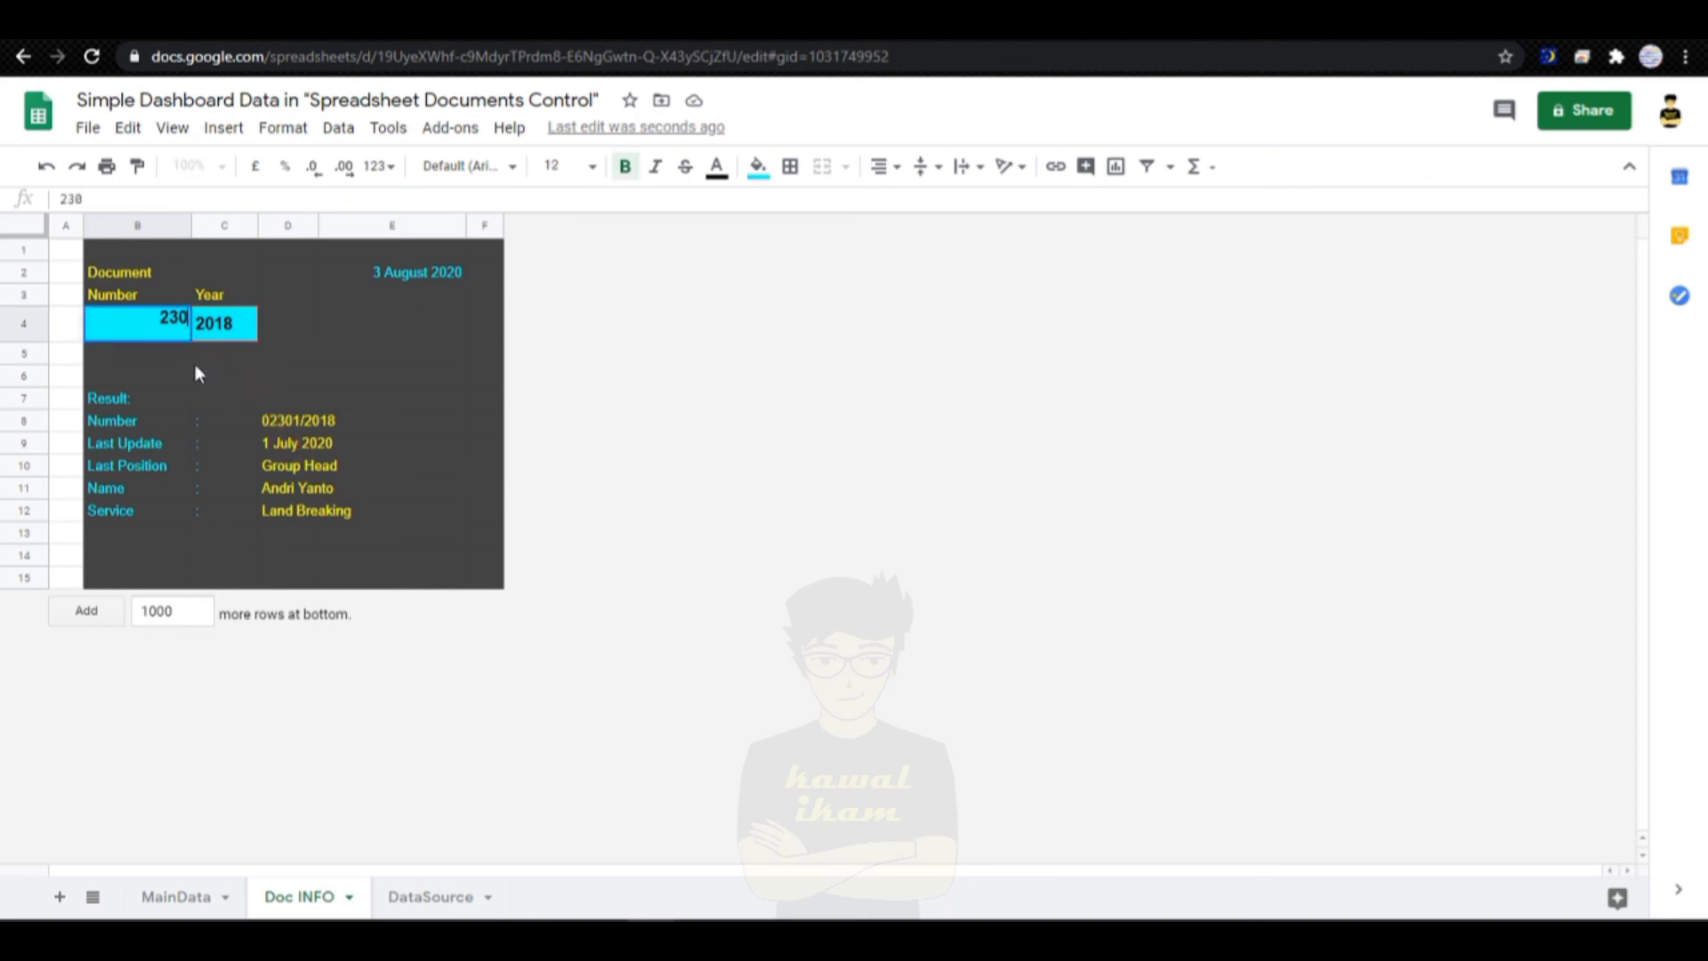
pyautogui.write('5')
pyautogui.press('Return')
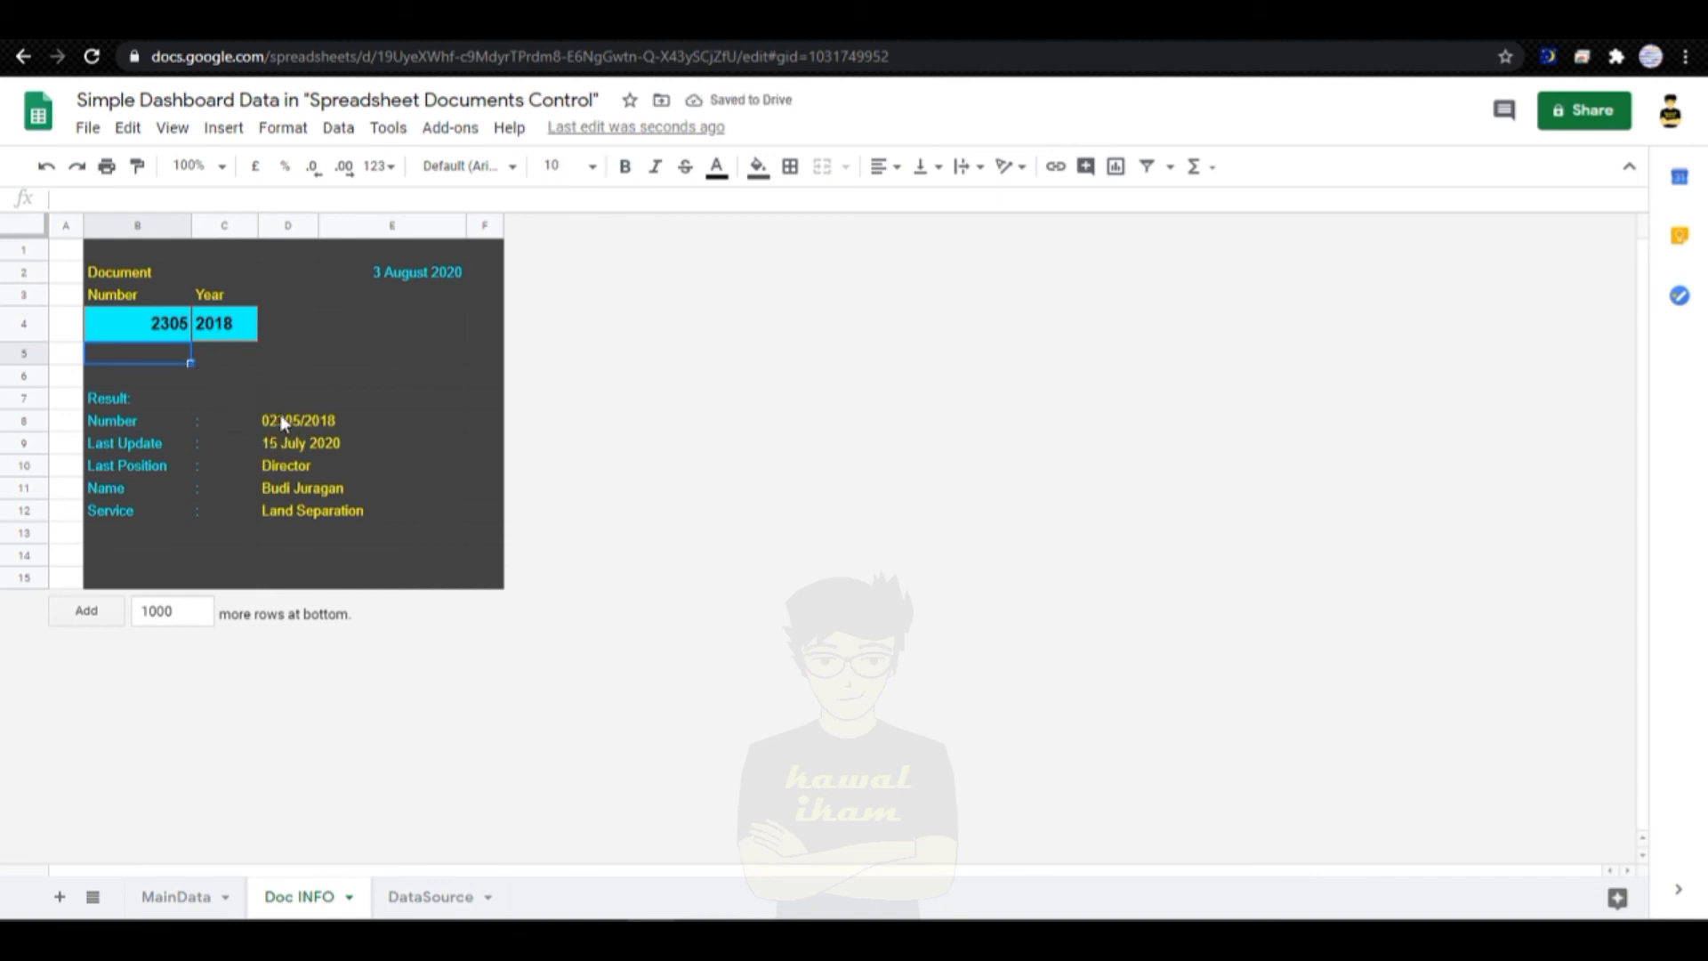
pyautogui.moveTo(280, 417); pyautogui.dragTo(283, 509)
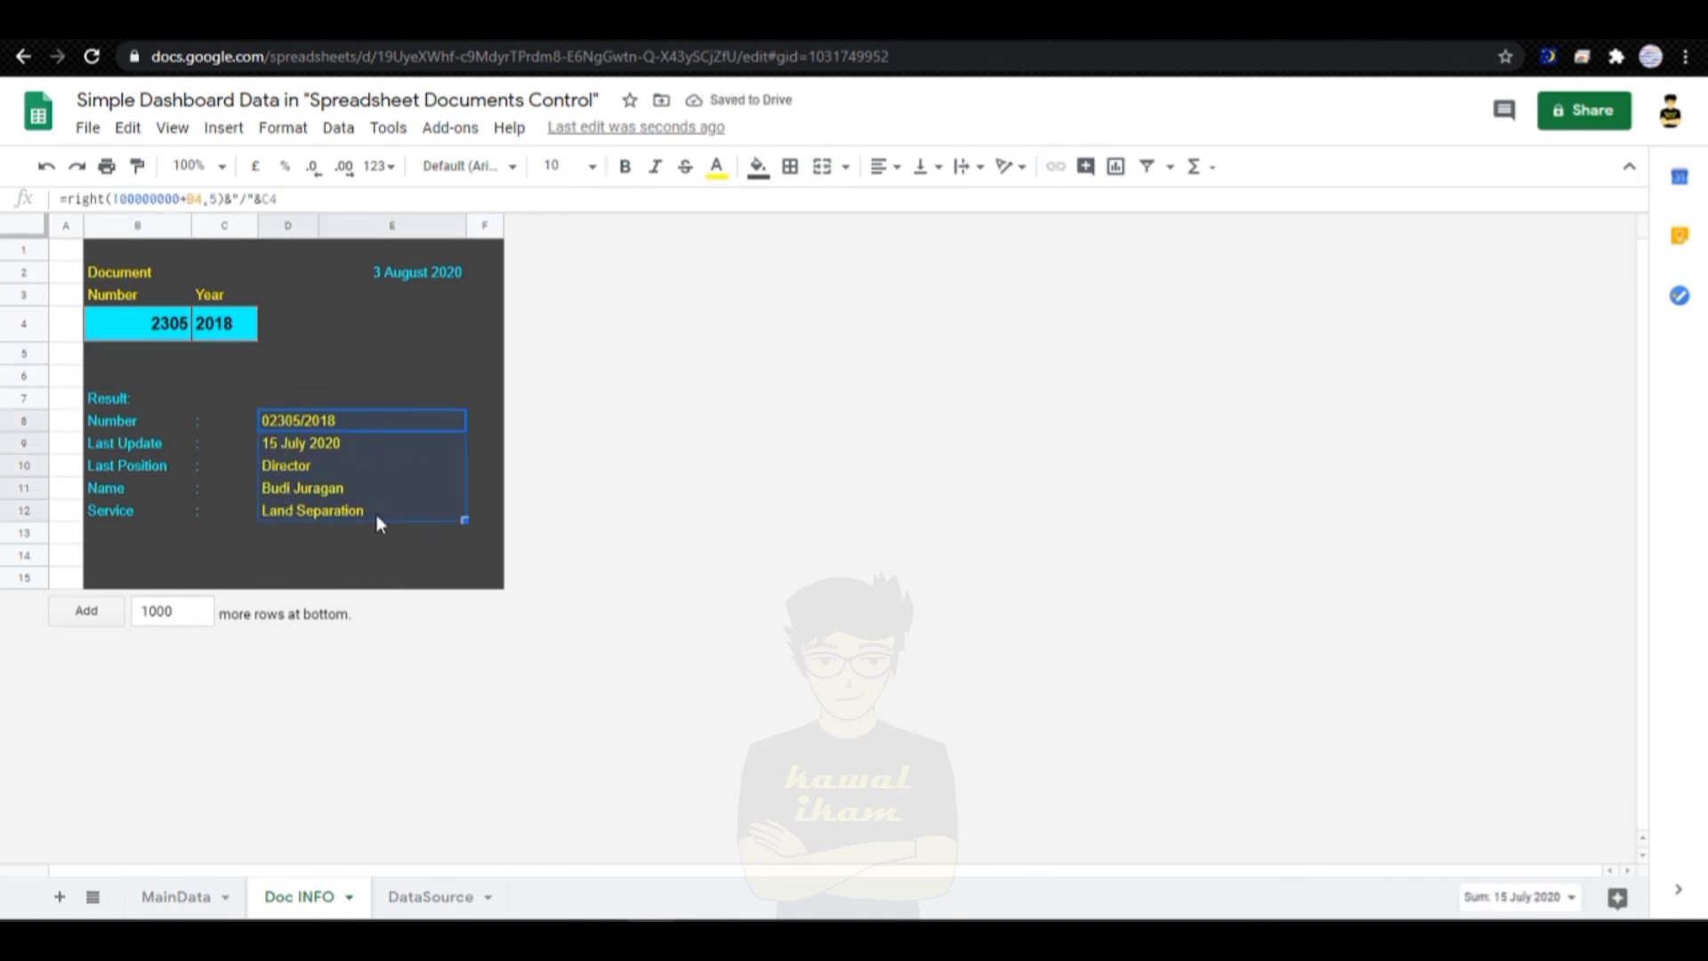
# Step: Enter document number 200 in B4 to test an unmatched lookup, review the results, and open the MainData sheet
pyautogui.click(123, 311)
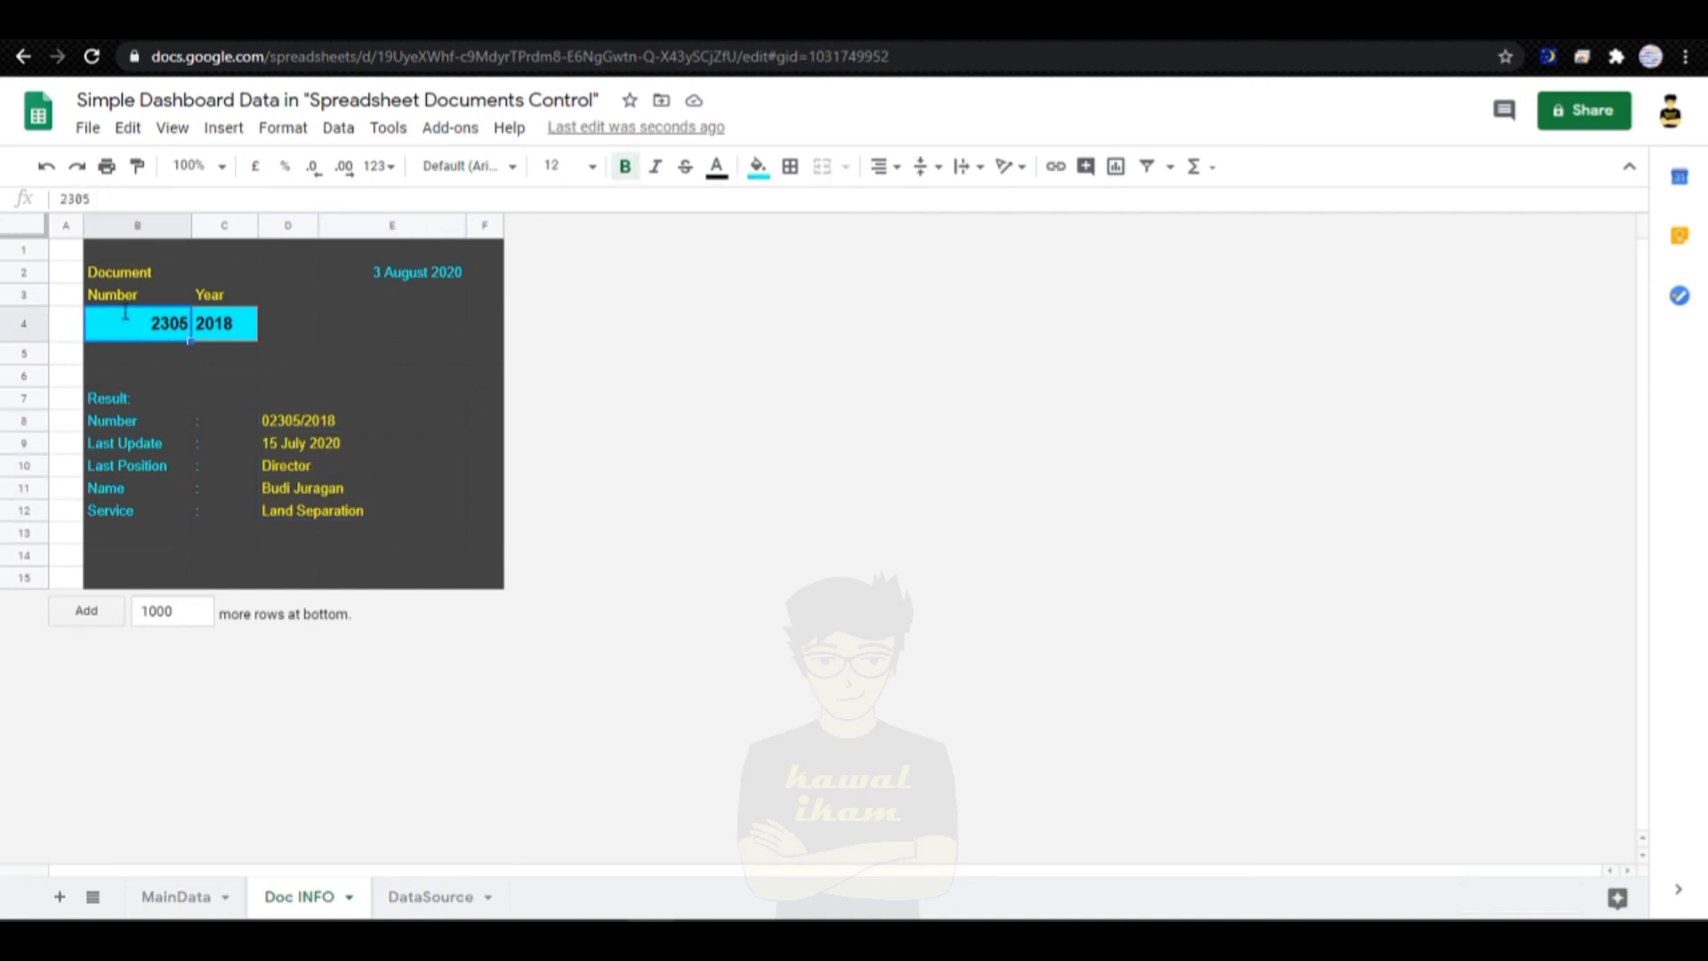
pyautogui.write('200')
pyautogui.press('Return')
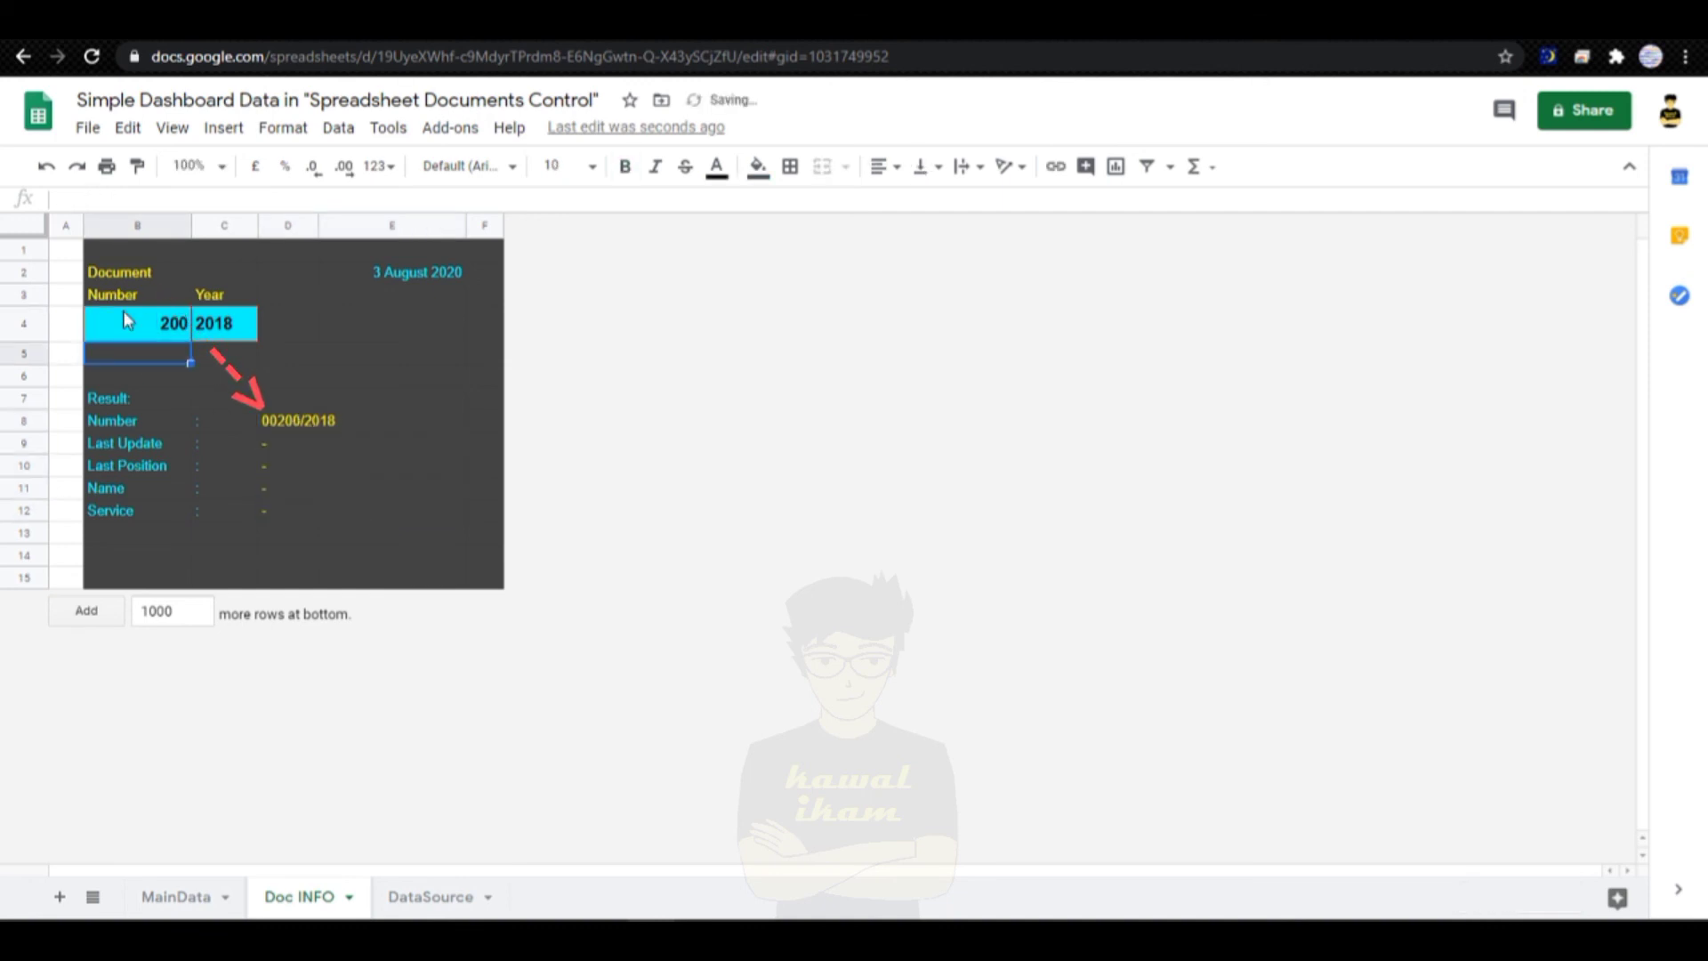
pyautogui.moveTo(267, 418); pyautogui.dragTo(274, 500)
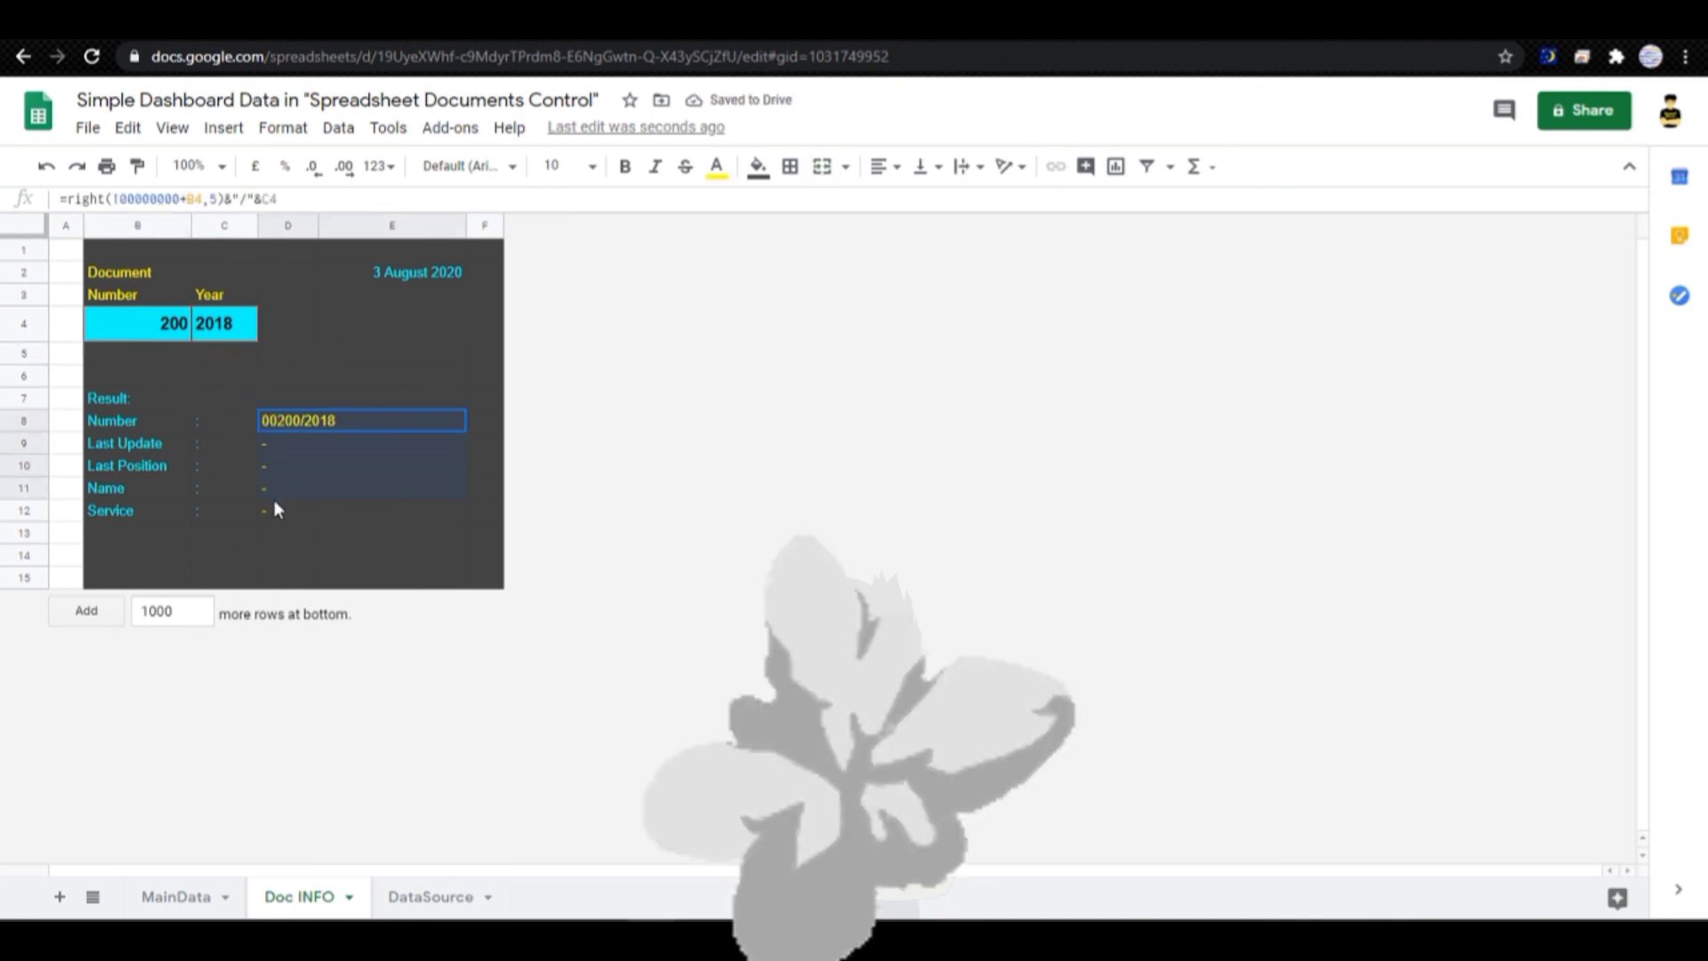
pyautogui.click(146, 326)
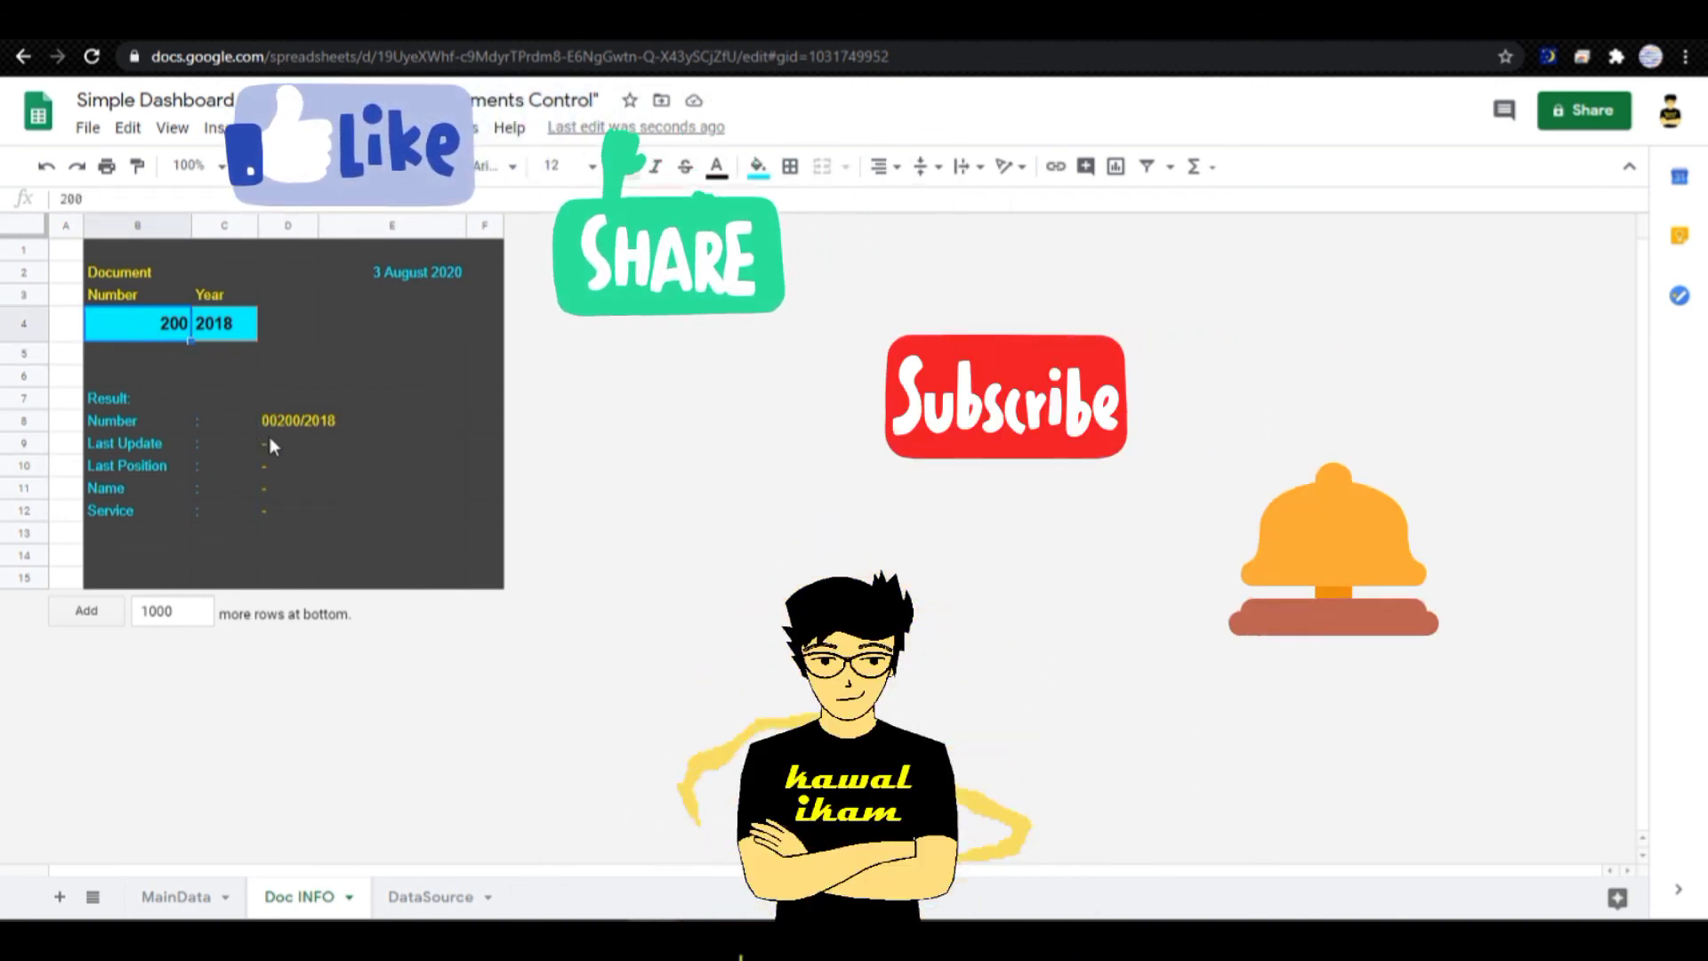
pyautogui.click(176, 896)
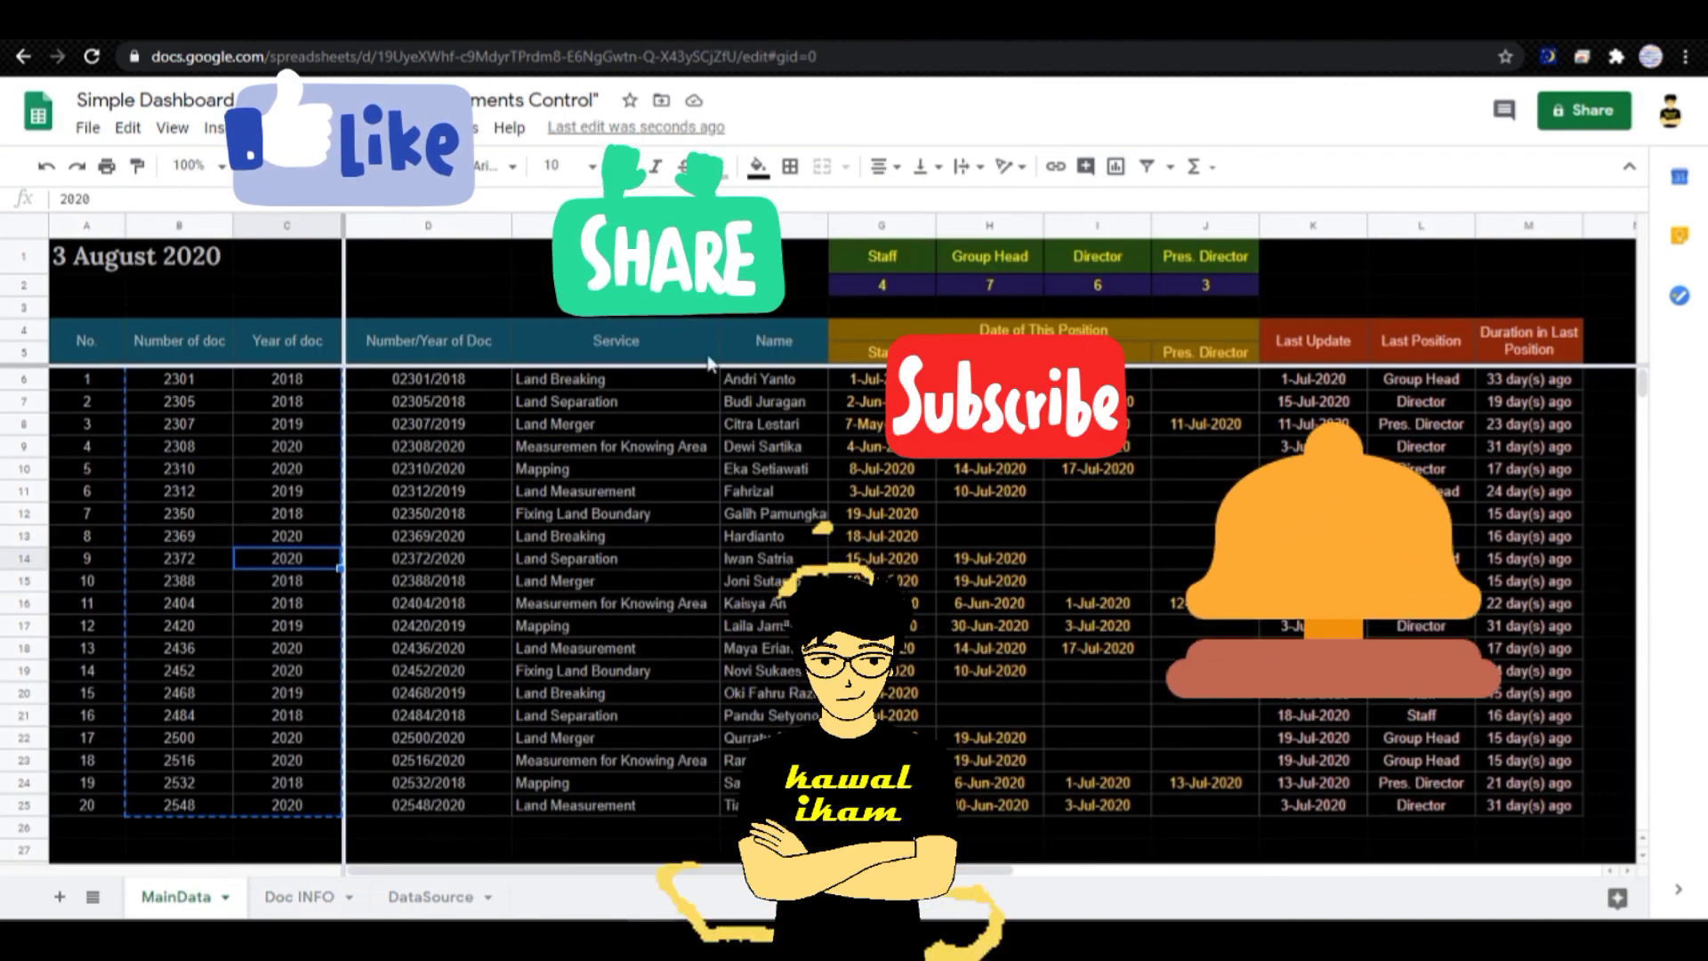